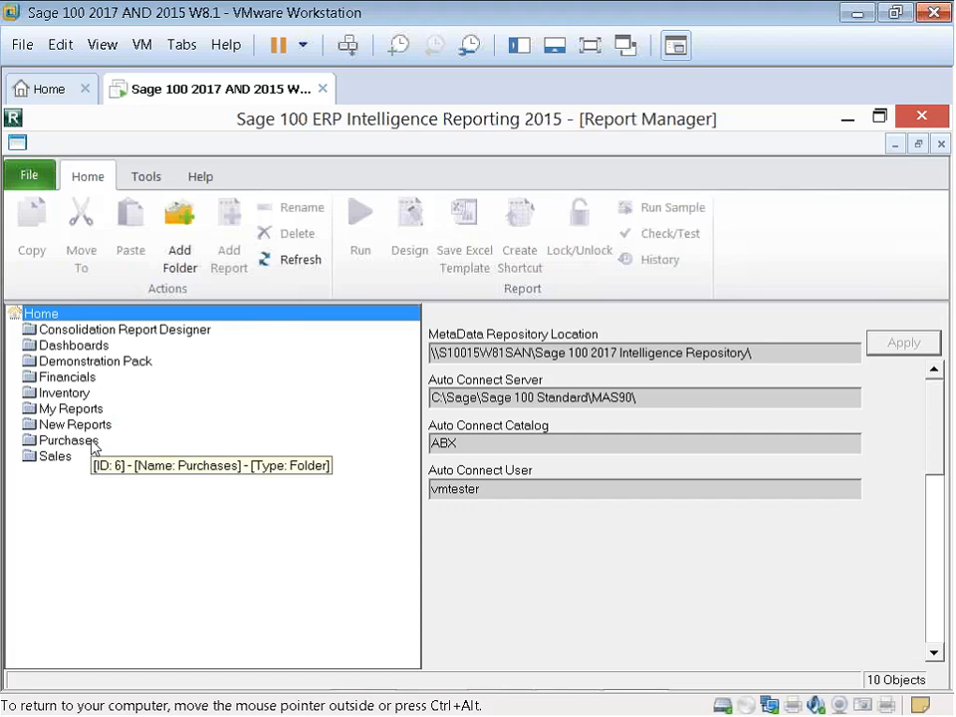
- Look through the New Reports folder and add a folder named "Other reports" under Home
double_click(90, 426)
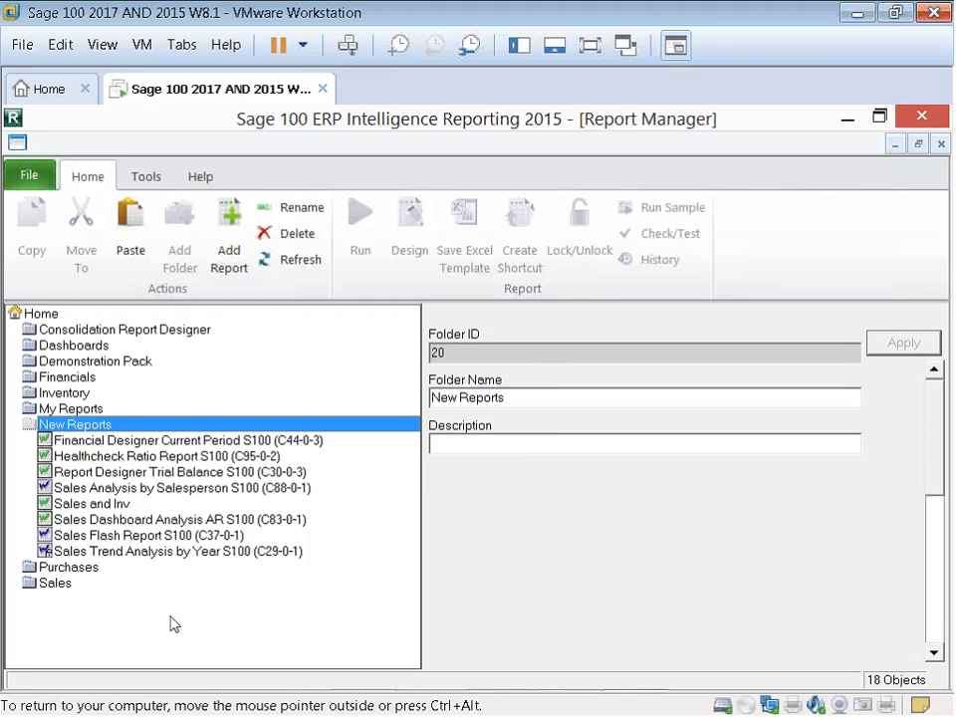
double_click(84, 426)
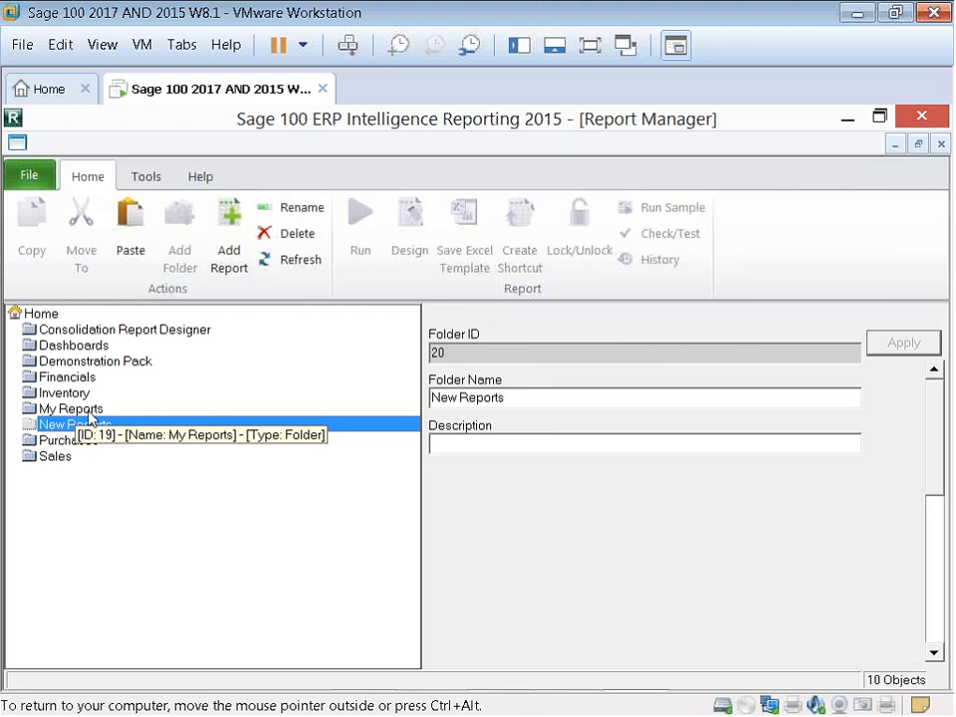
click(43, 316)
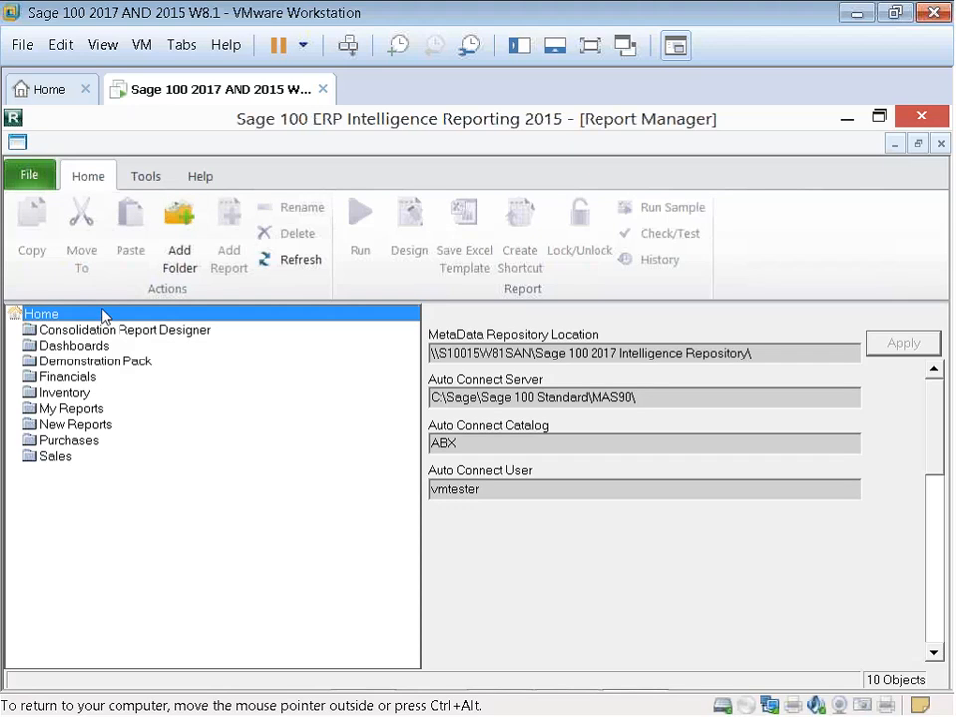
click(180, 239)
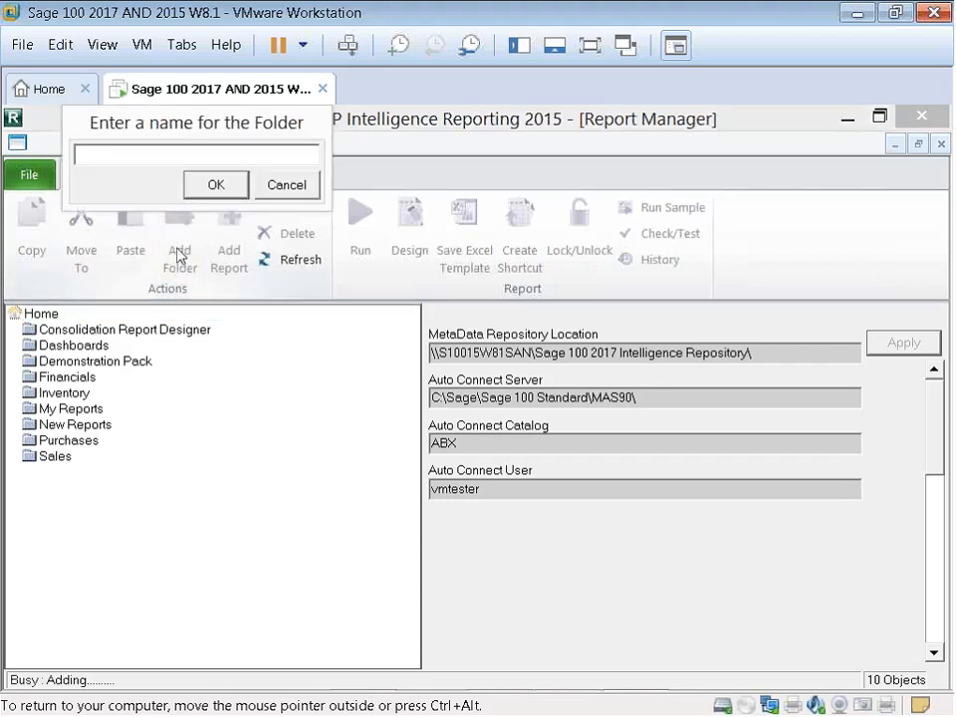
drag(230, 126, 352, 425)
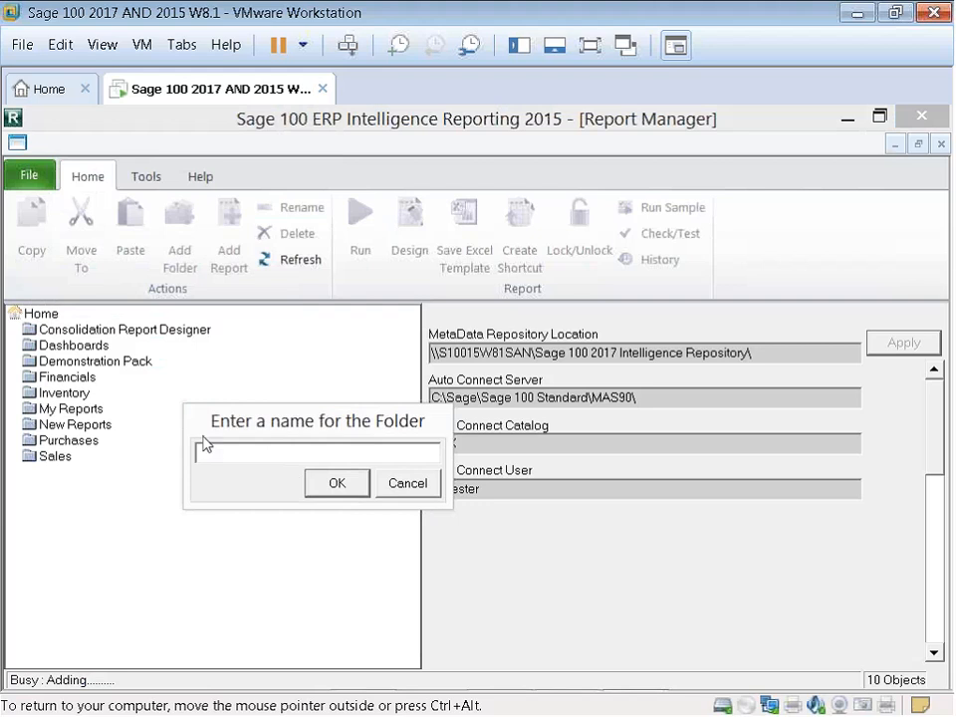
text(Other reports)
click(324, 486)
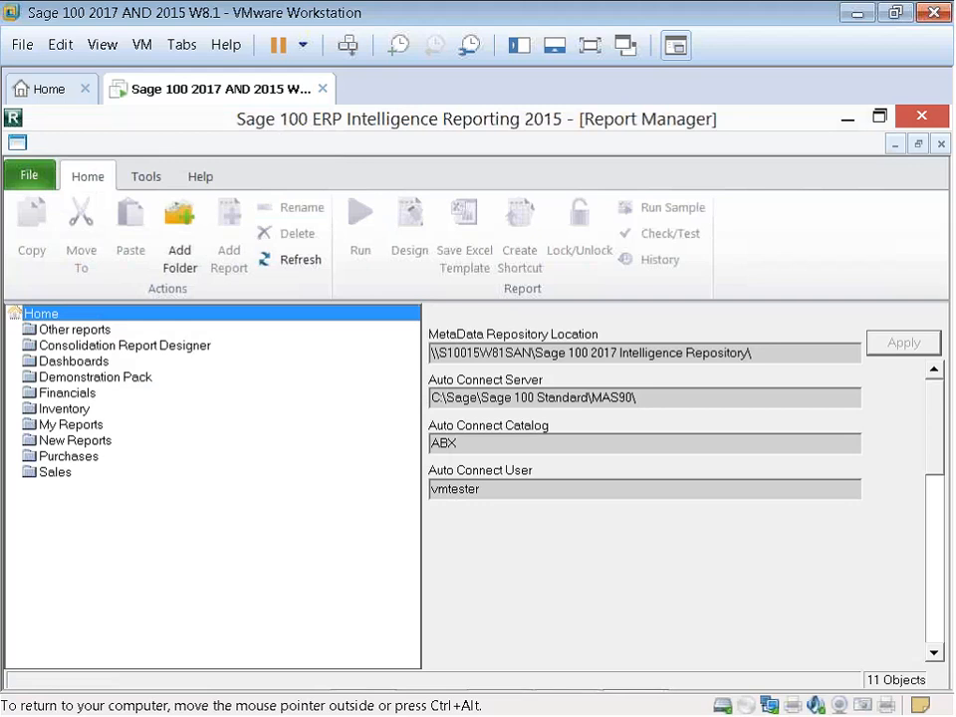
- Expand the Financials folder, look through its reports and select GL Transactions Report 2-6
click(70, 425)
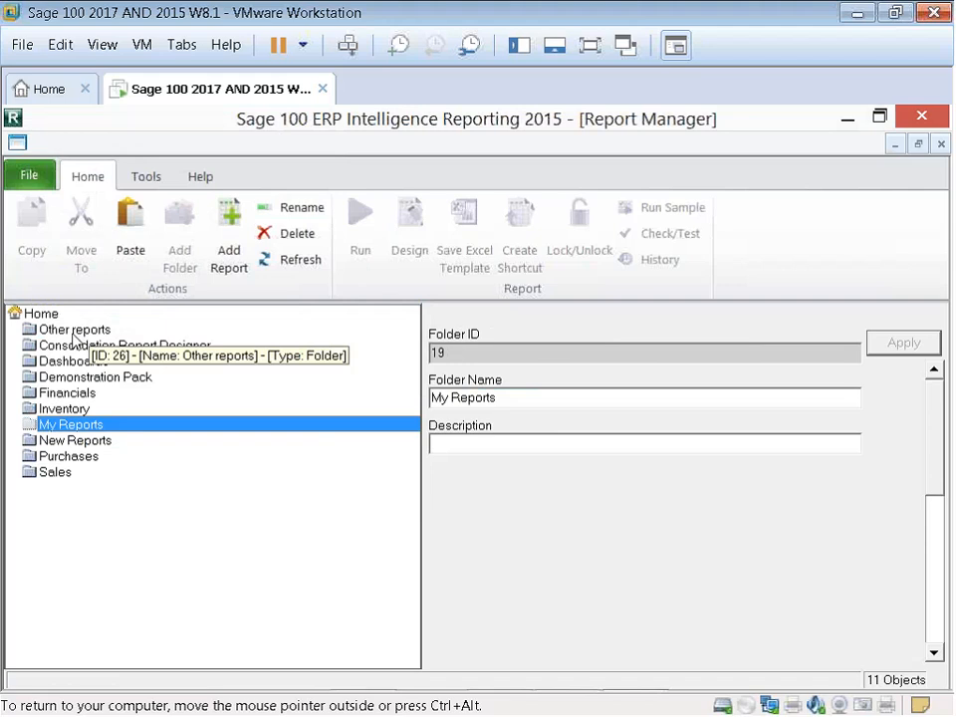
click(73, 396)
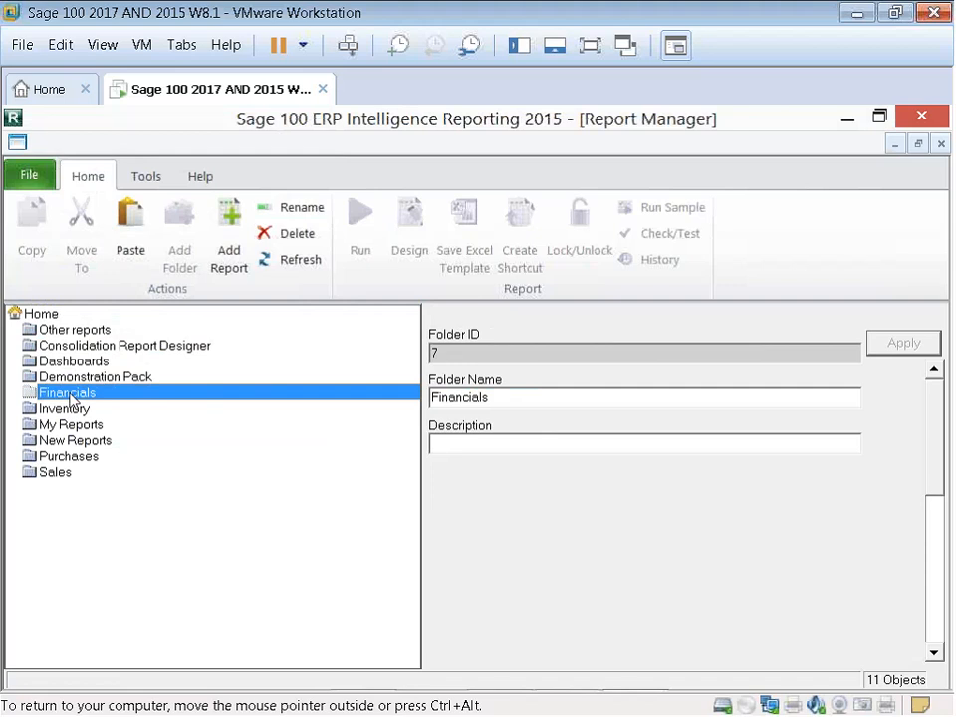
double_click(87, 396)
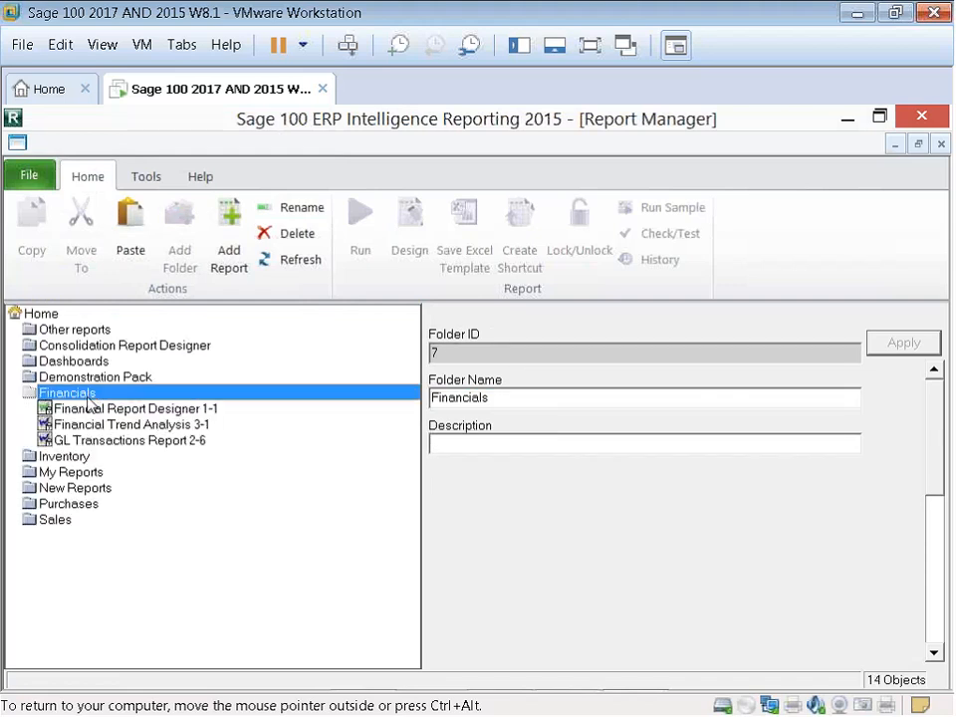
click(149, 409)
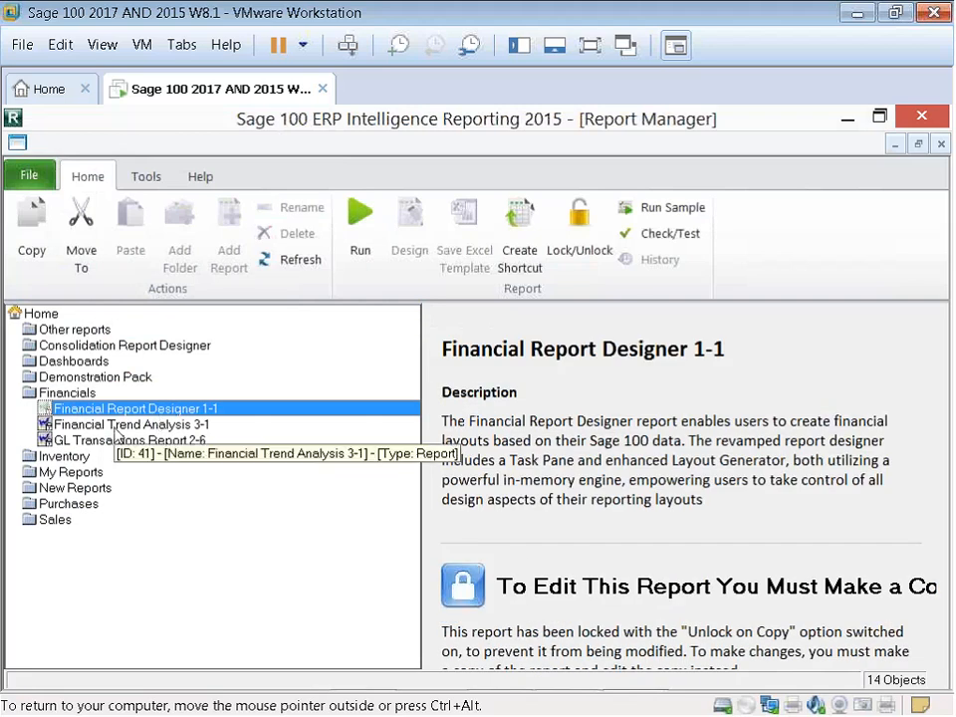
click(116, 434)
click(113, 443)
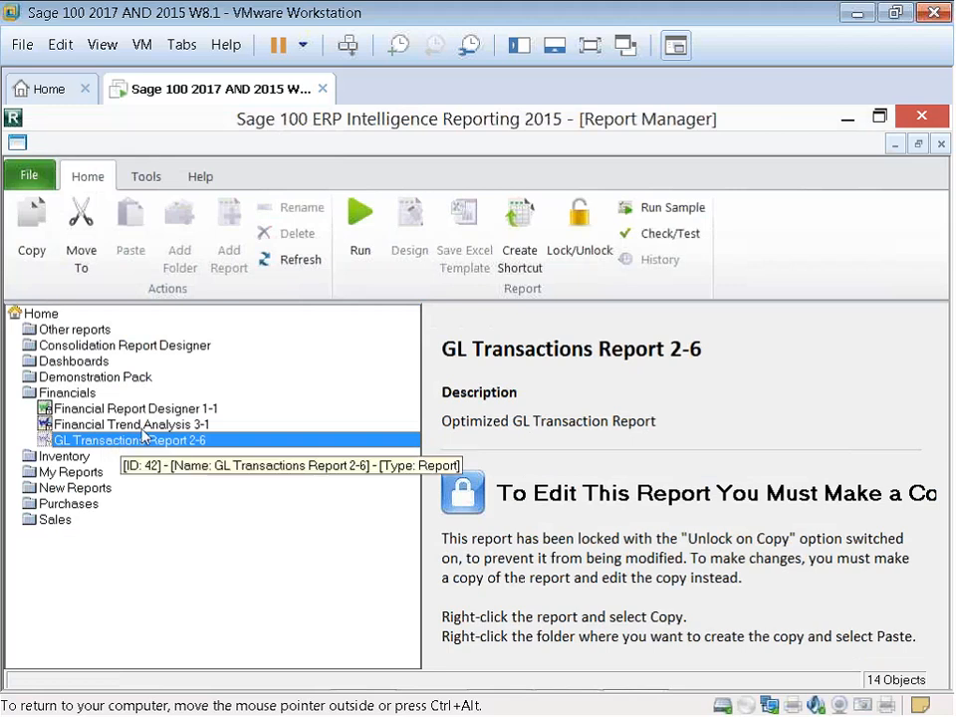
- Run the GL Transactions Report 2-6 with the end date set to 31 May 2021
click(360, 250)
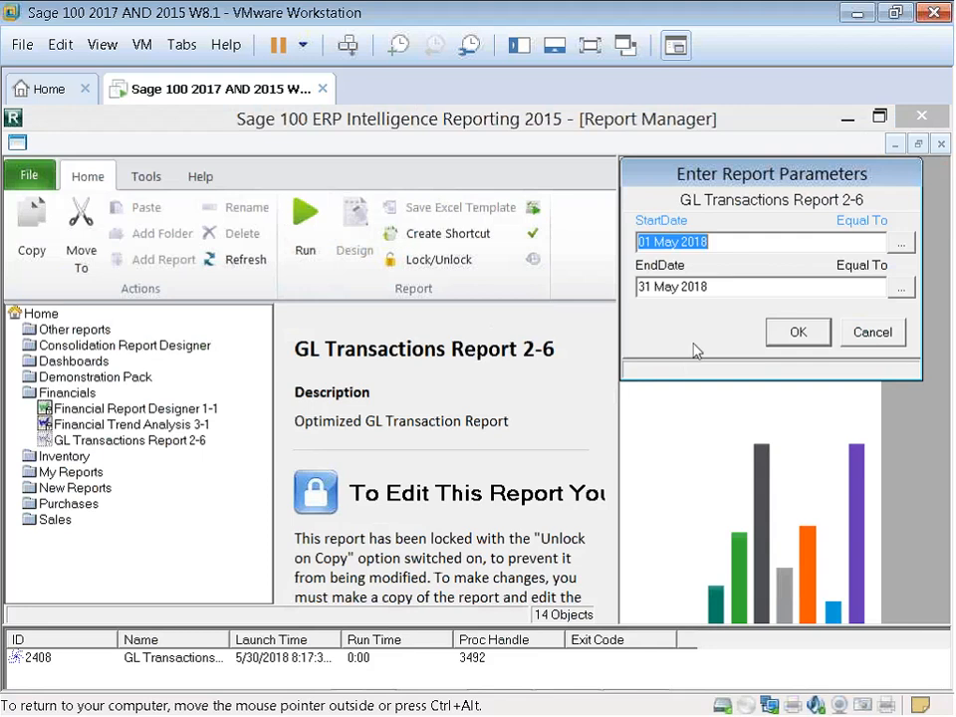
click(746, 286)
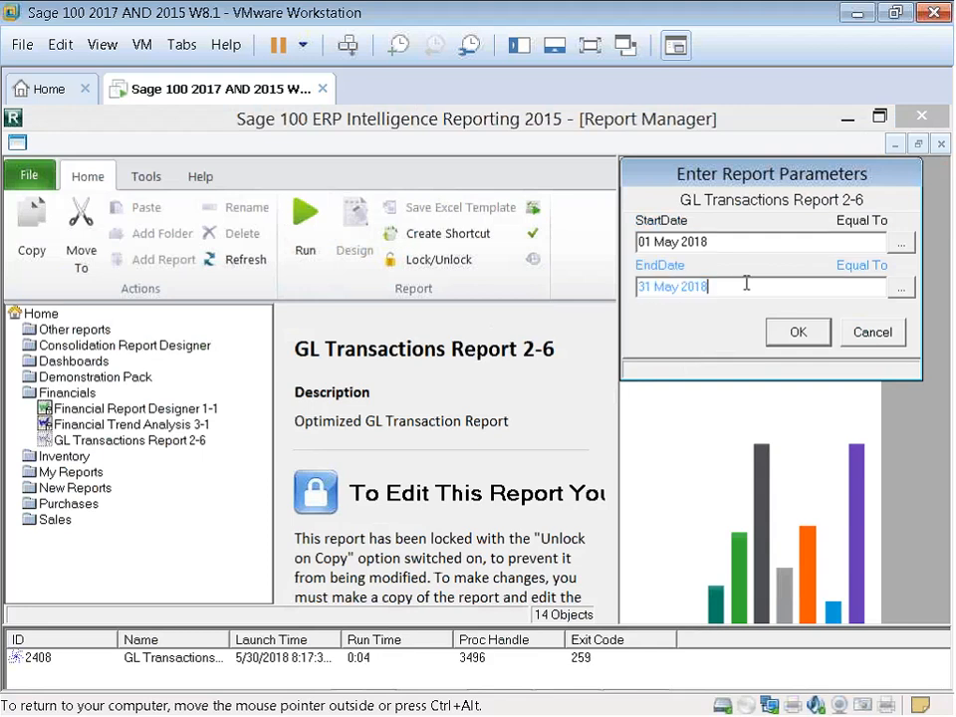
key(BackSpace)
key(BackSpace)
text(21)
click(775, 333)
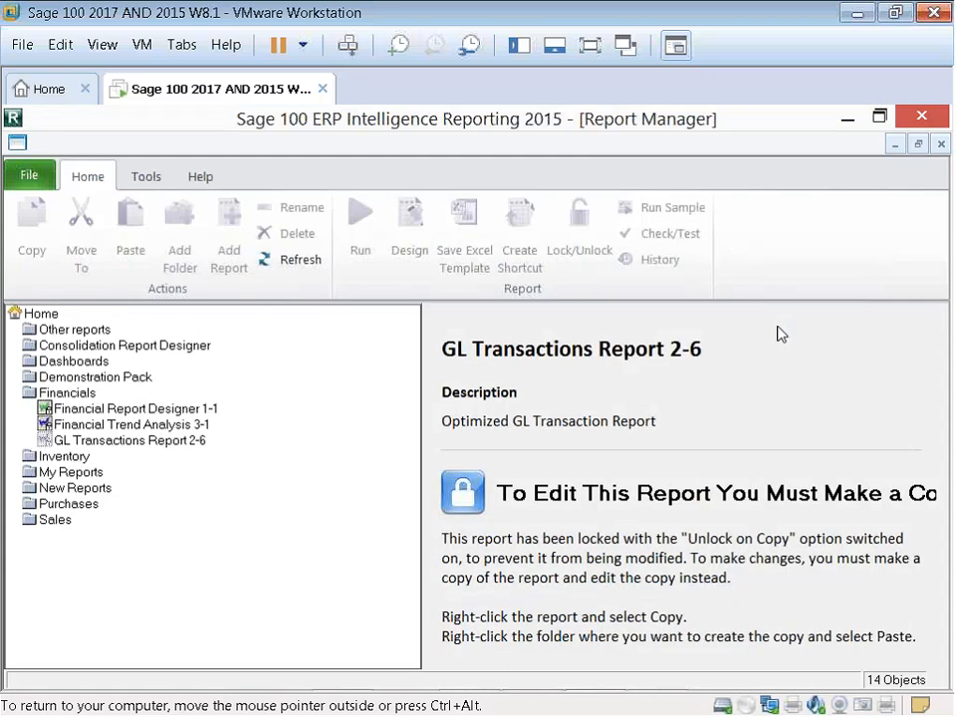
- Switch to the generated report workbook in Excel, maximize its window and look over the Home sheet
mouse_move(505, 702)
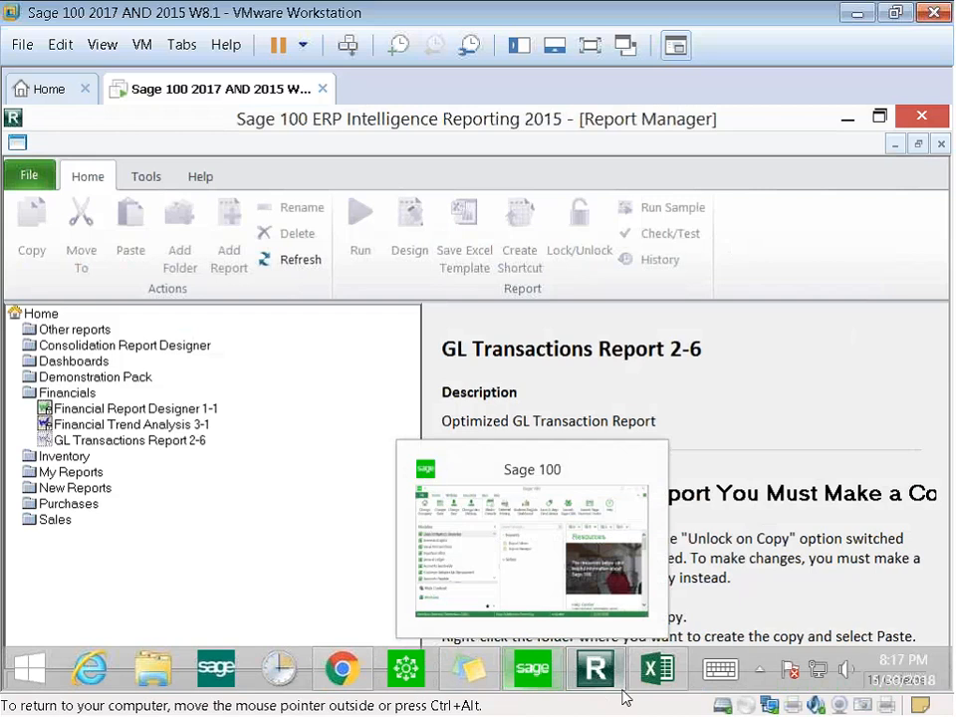
mouse_move(655, 698)
click(660, 673)
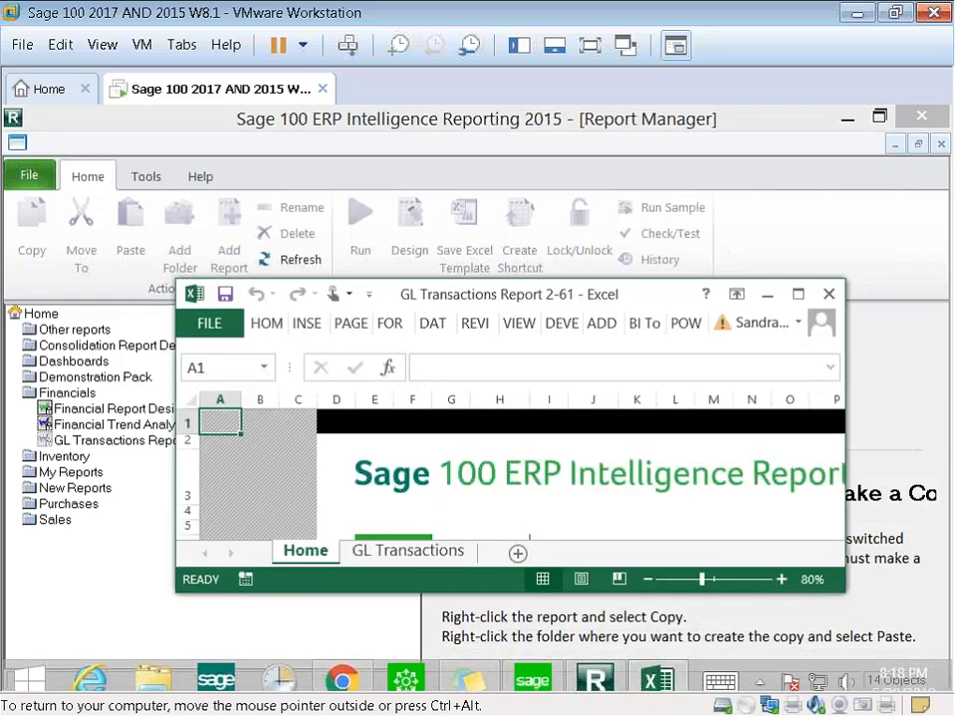
click(799, 294)
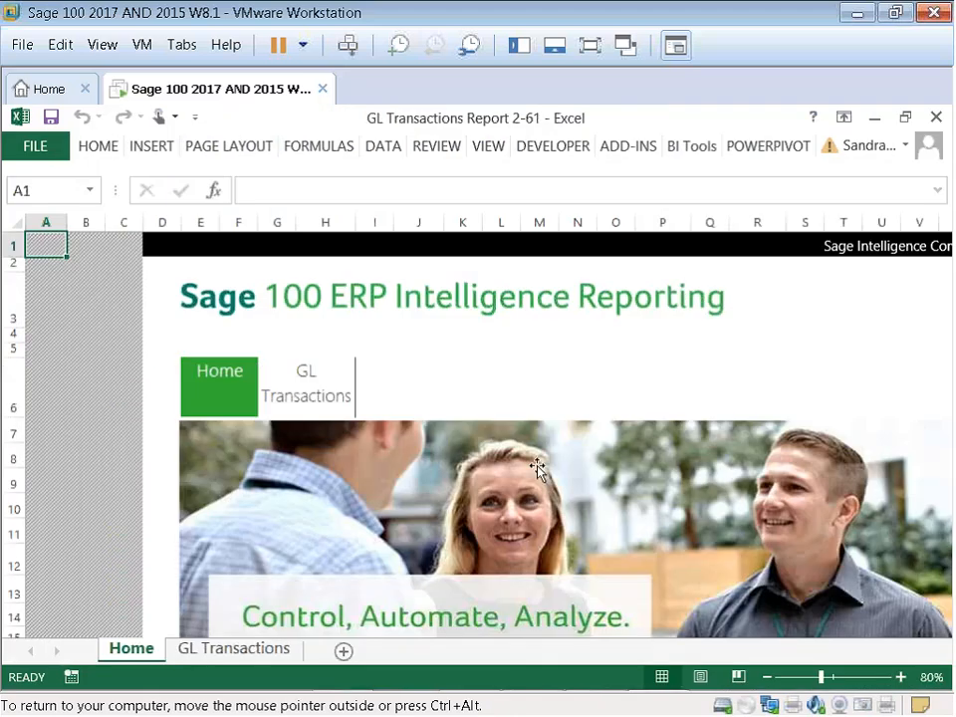
scroll(540, 467, down, 2)
scroll(539, 472, down, 1)
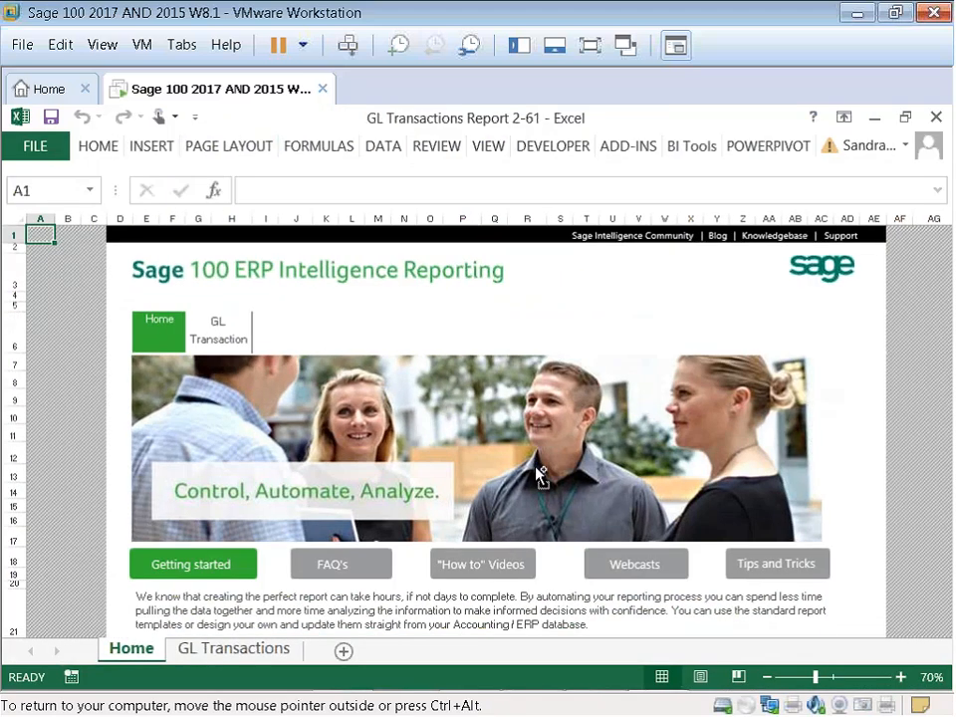
scroll(535, 476, down, 1)
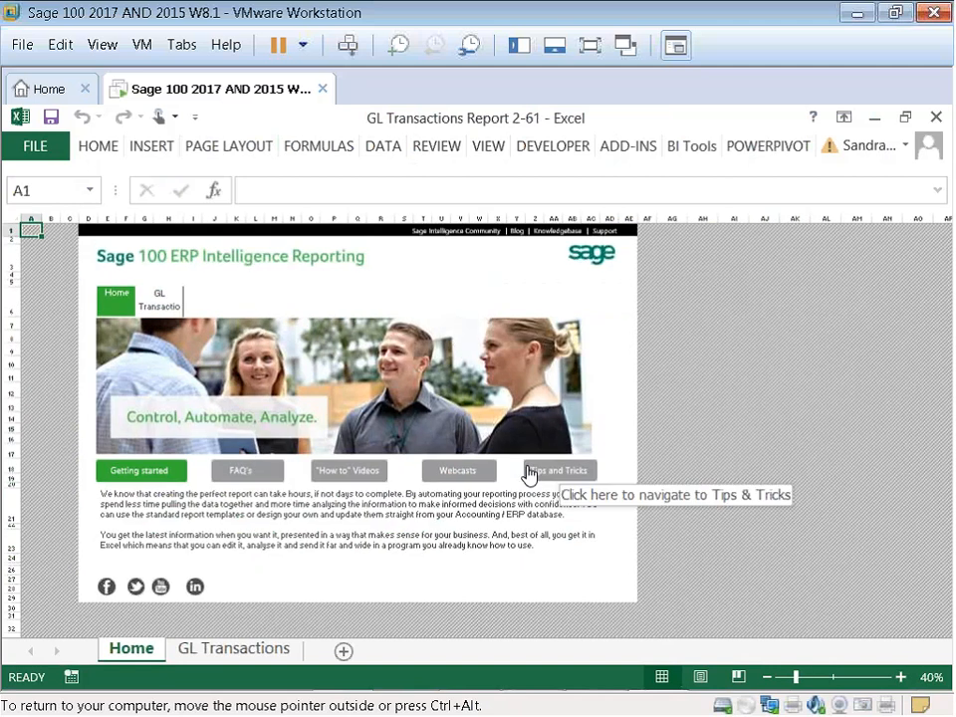
scroll(487, 388, up, 1)
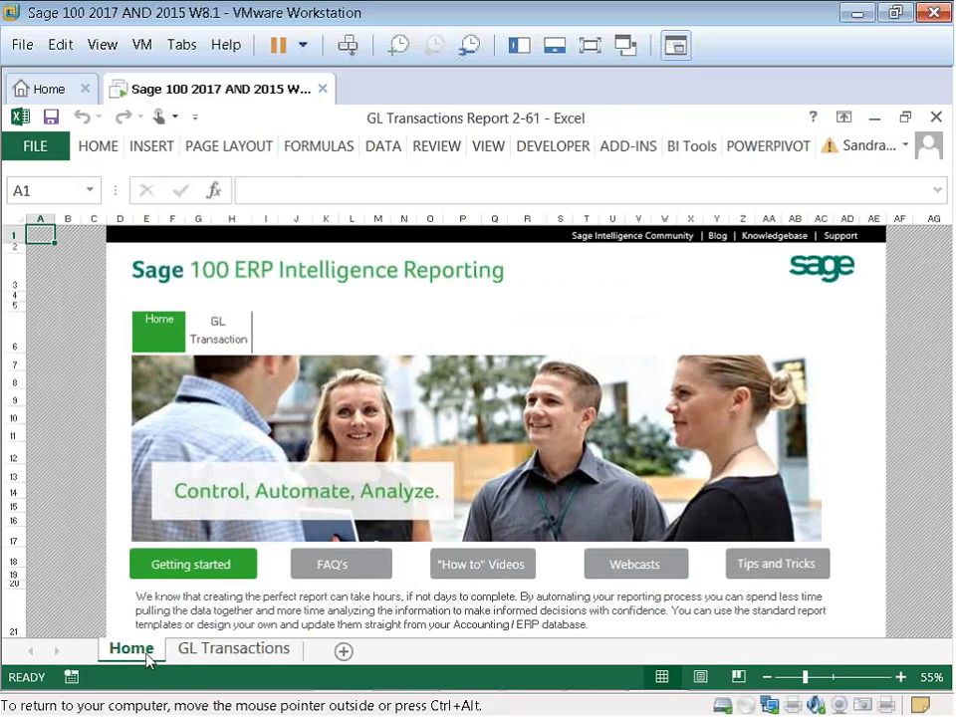
- Open the GL Transactions sheet and review its account groups with their debit, credit and total amounts
click(236, 657)
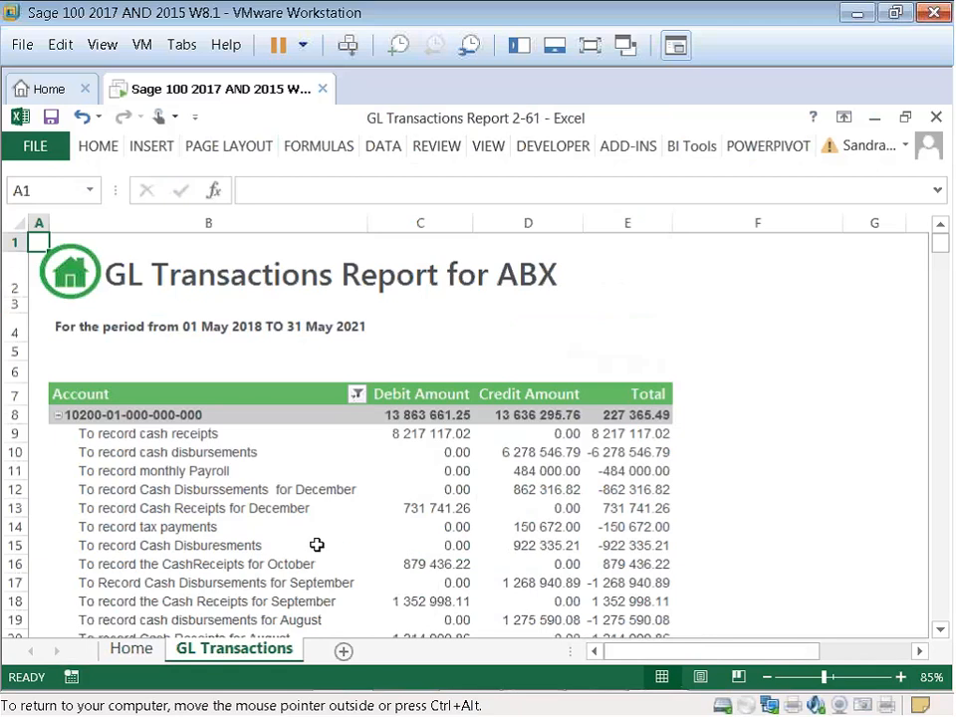
scroll(348, 538, down, 1)
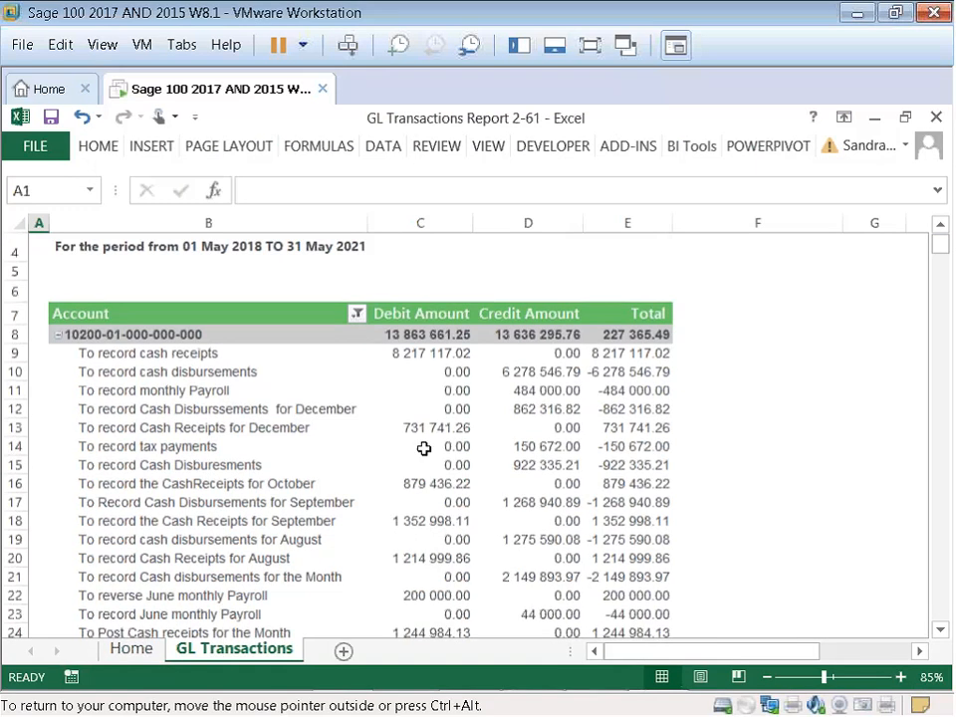
scroll(424, 453, down, 7)
scroll(426, 530, down, 8)
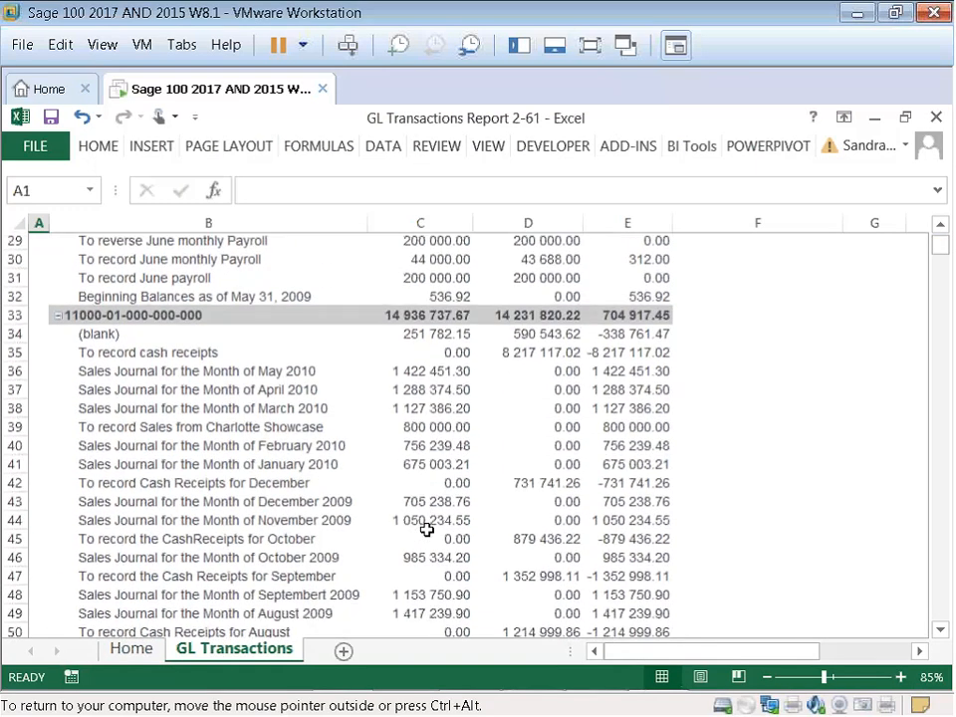
scroll(559, 459, up, 1)
drag(940, 253, 941, 241)
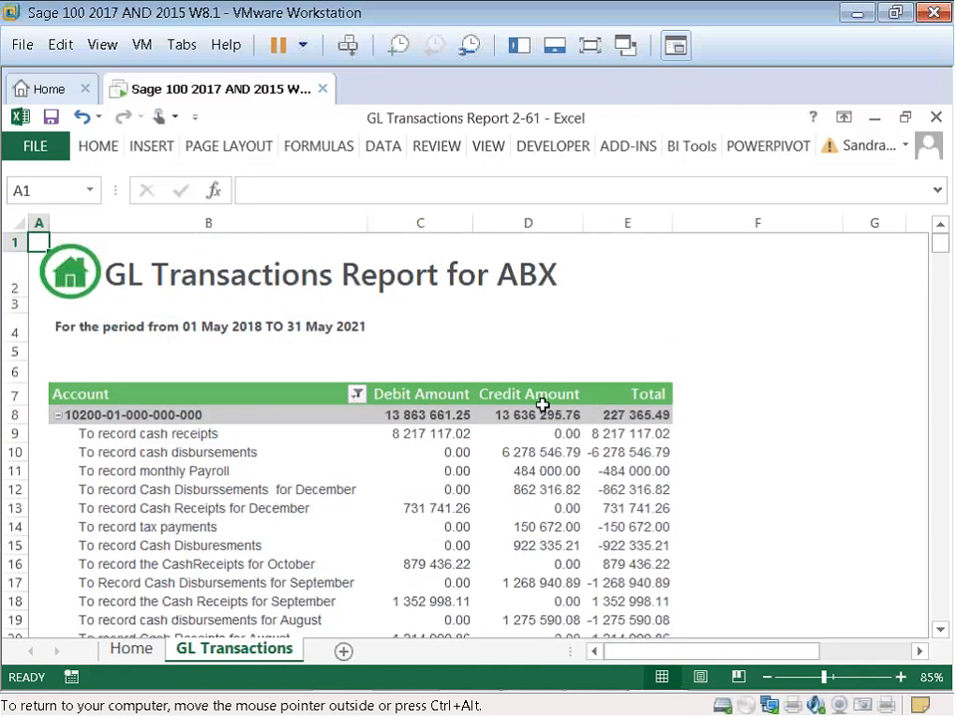
- Show the field list for the GL Transactions PivotTable and narrow its pane so the report columns are visible
click(488, 435)
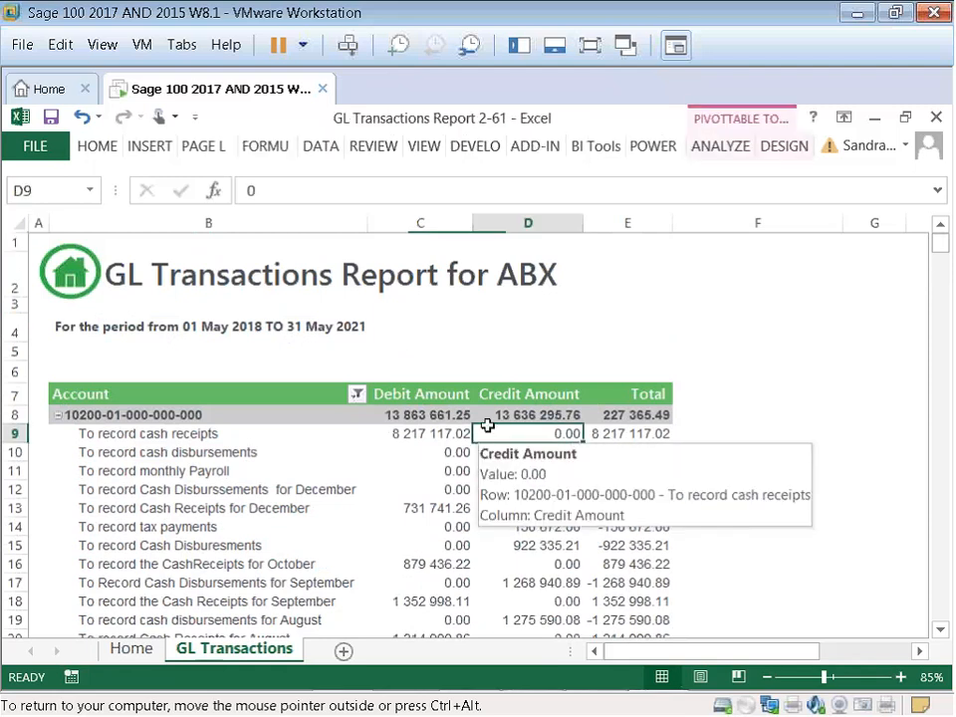
mouse_move(526, 466)
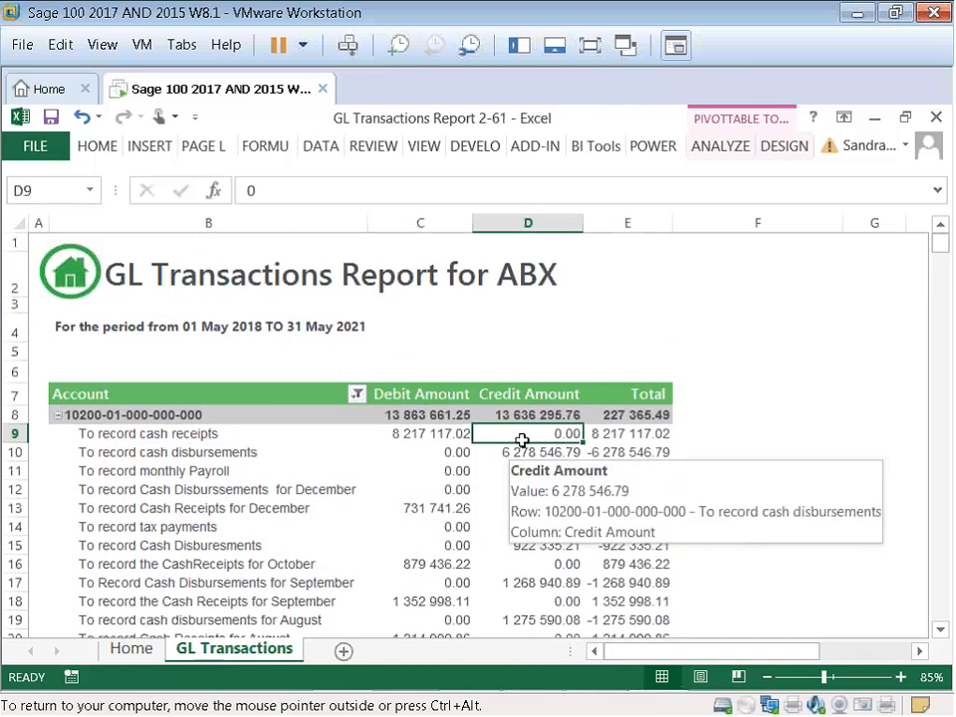
click(718, 149)
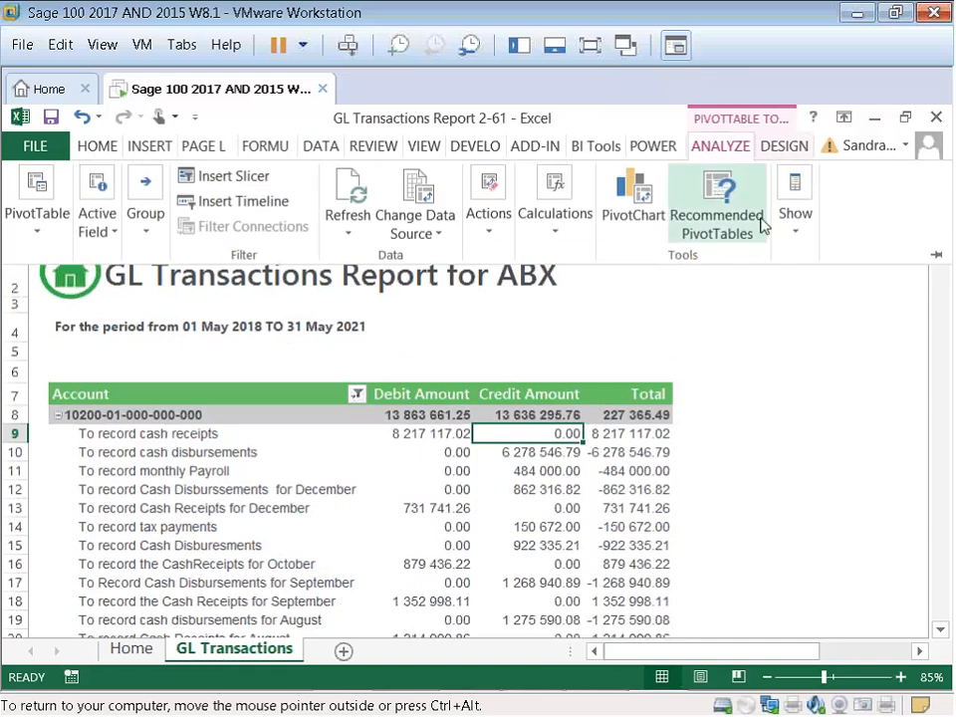
click(792, 231)
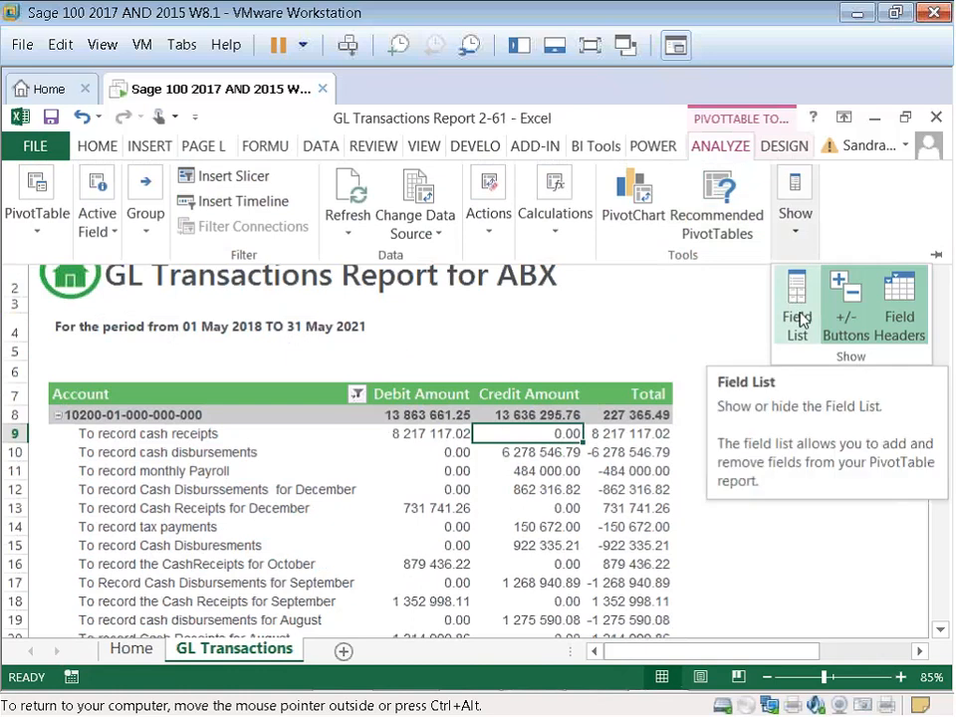
click(800, 319)
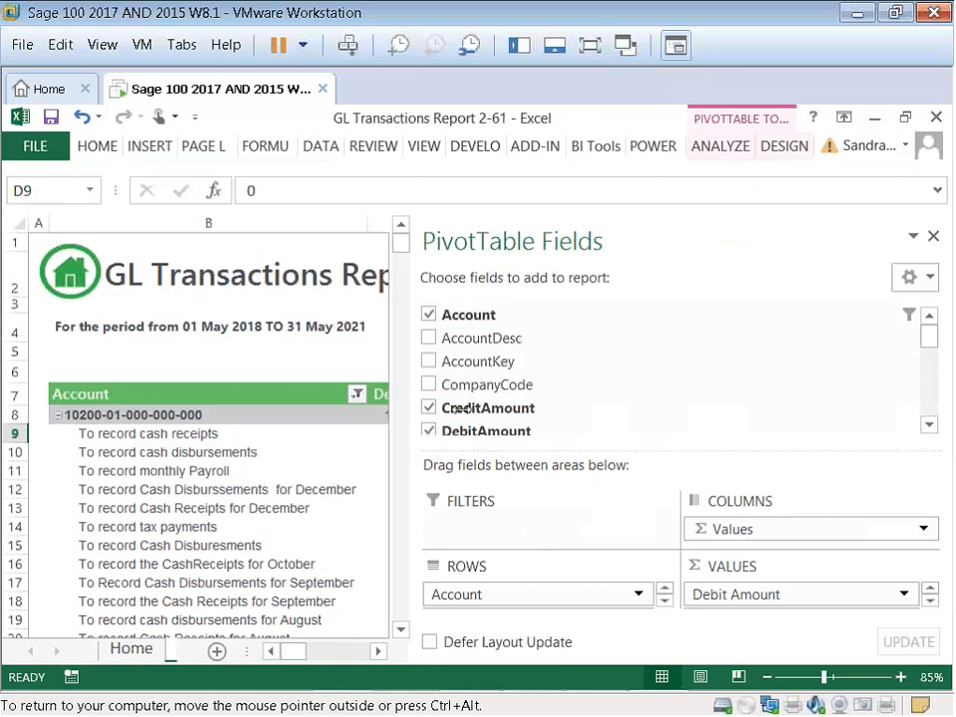
drag(412, 396, 728, 453)
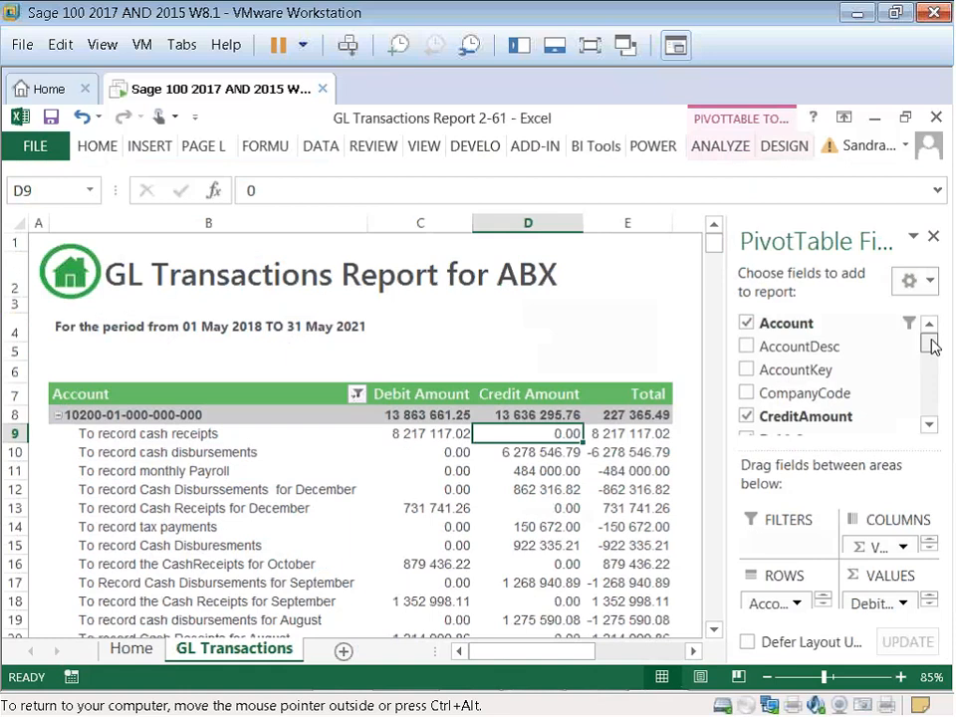
- Add the PostingDate field to the GL Transactions PivotTable and review the dated rows under each transaction description
mouse_move(932, 344)
mouse_down()
mouse_move(932, 402)
mouse_move(933, 365)
mouse_up()
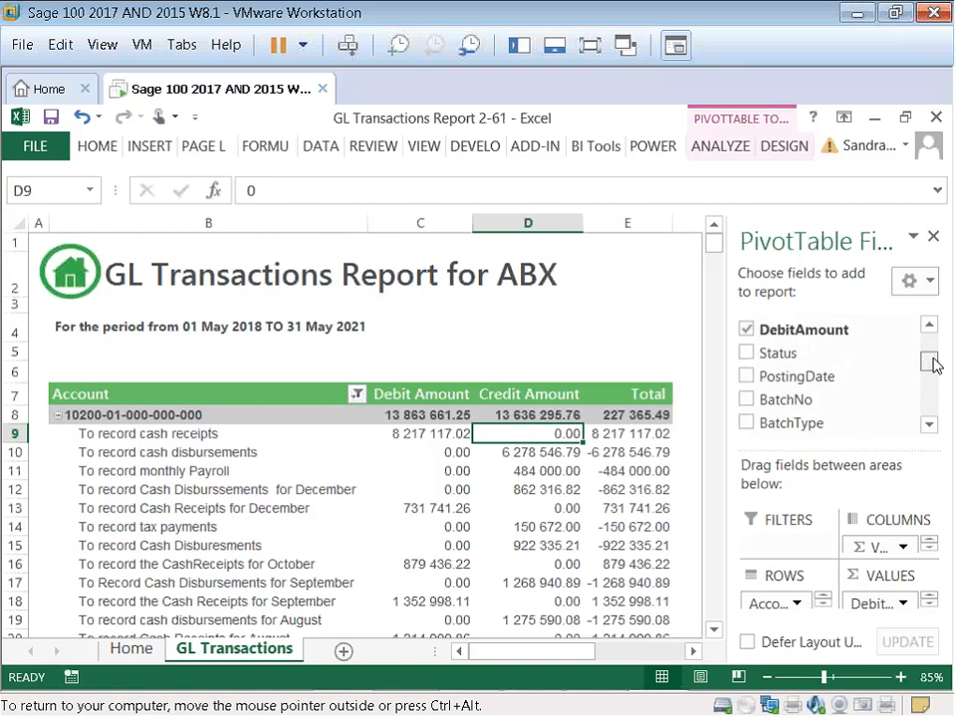
click(747, 379)
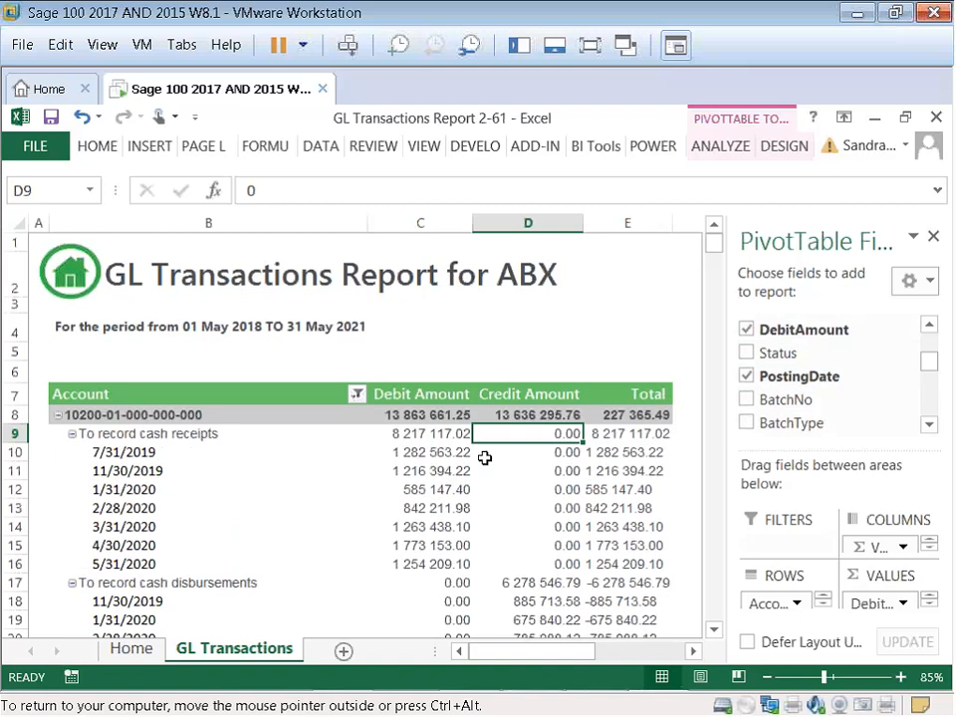
scroll(496, 533, down, 3)
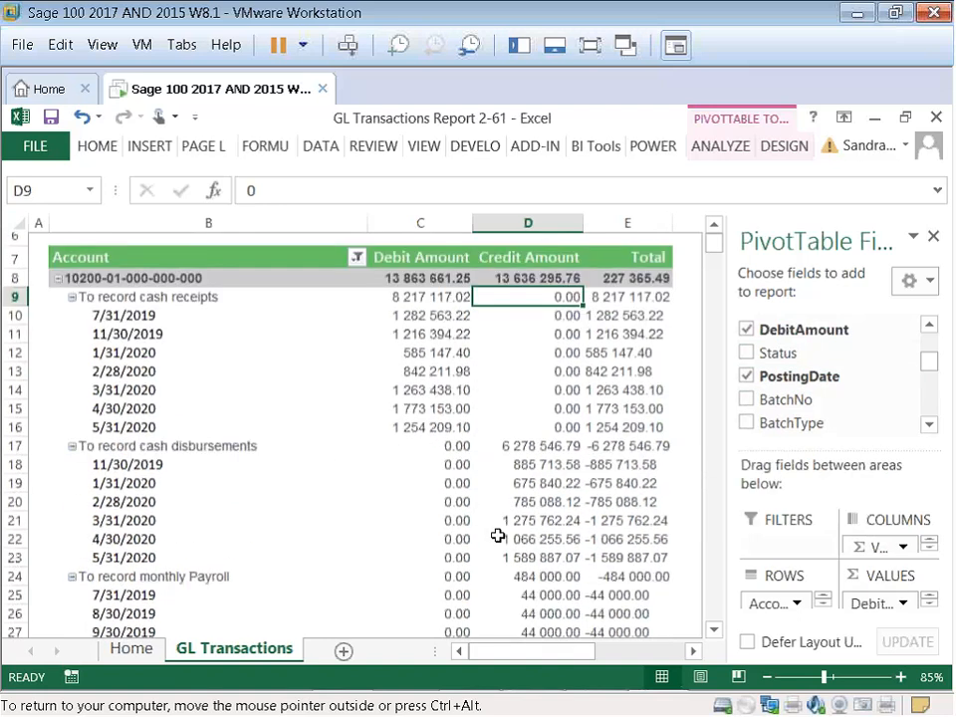
scroll(498, 552, down, 8)
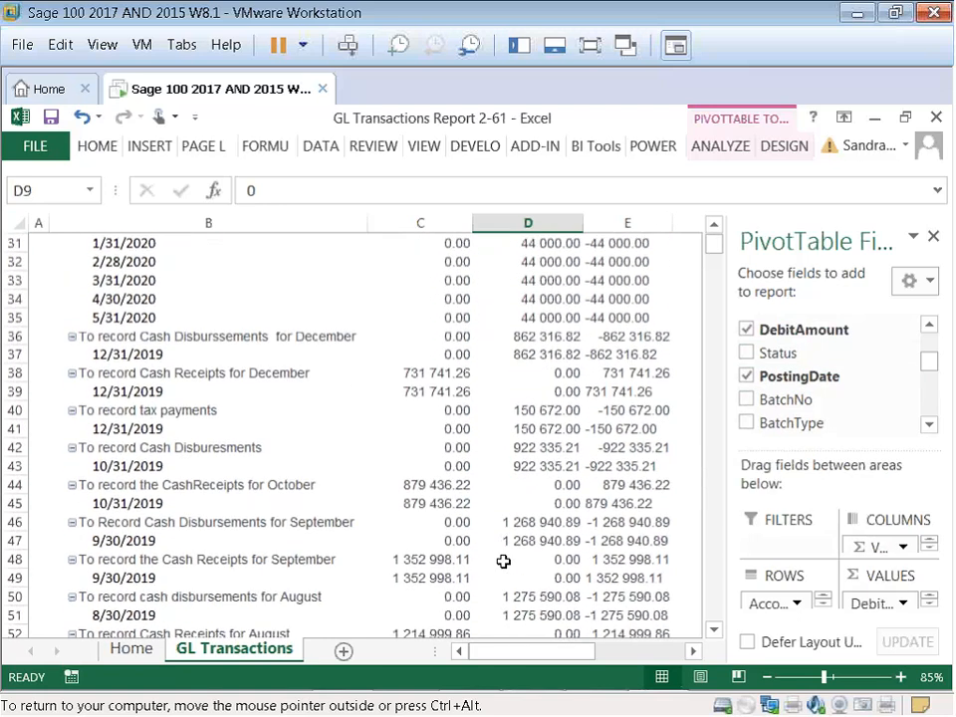
scroll(501, 566, up, 10)
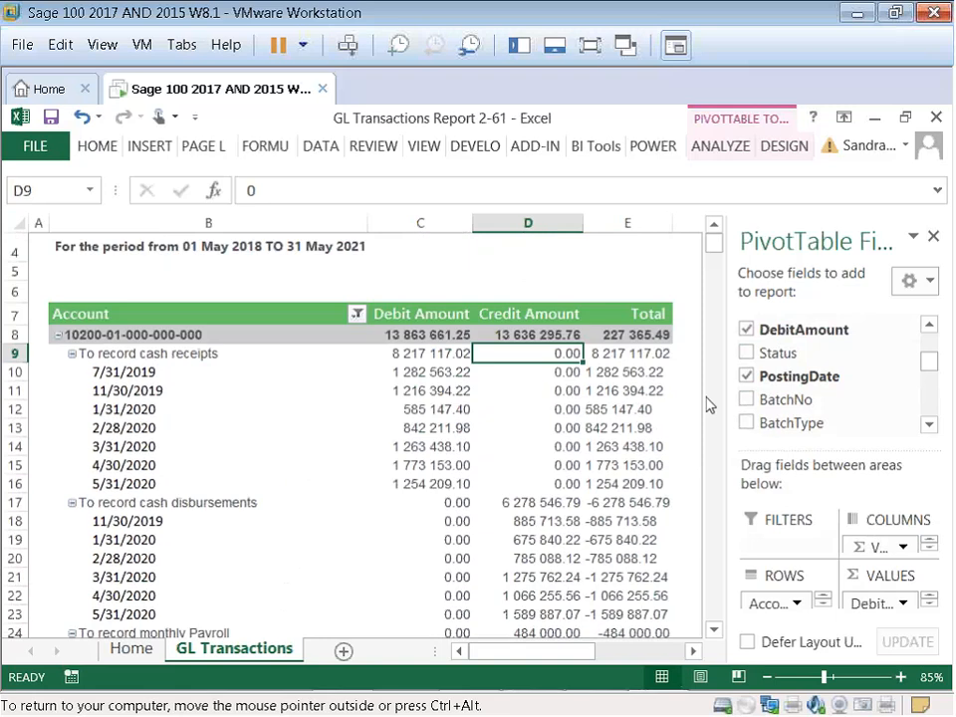
- Replace the PostingDate field with BatchNo in the GL Transactions PivotTable and review the batch rows under each transaction description
click(746, 377)
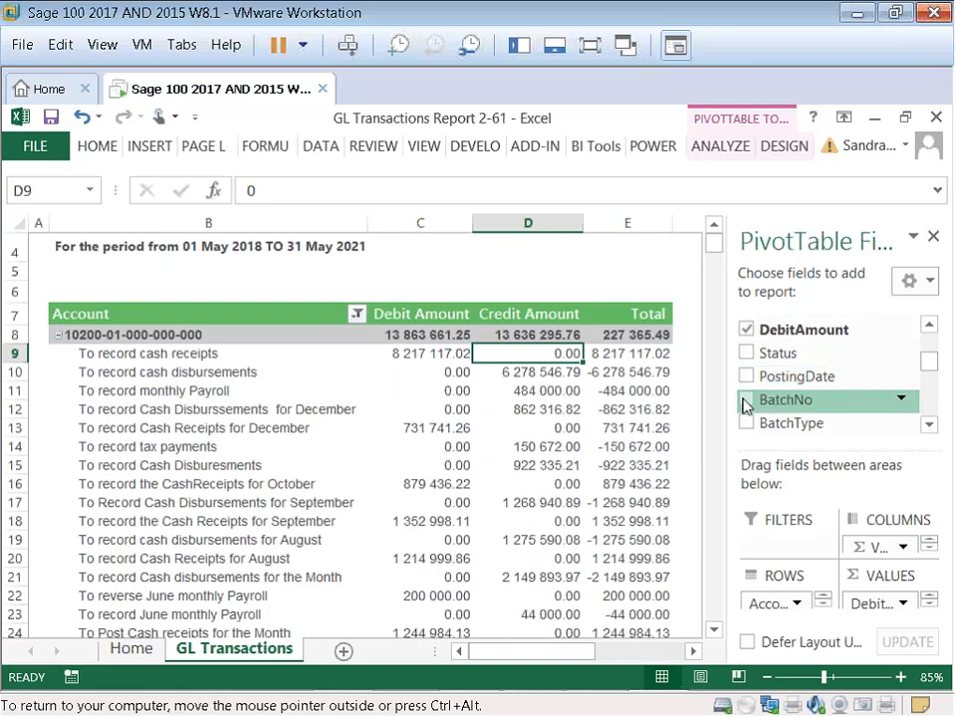
click(746, 400)
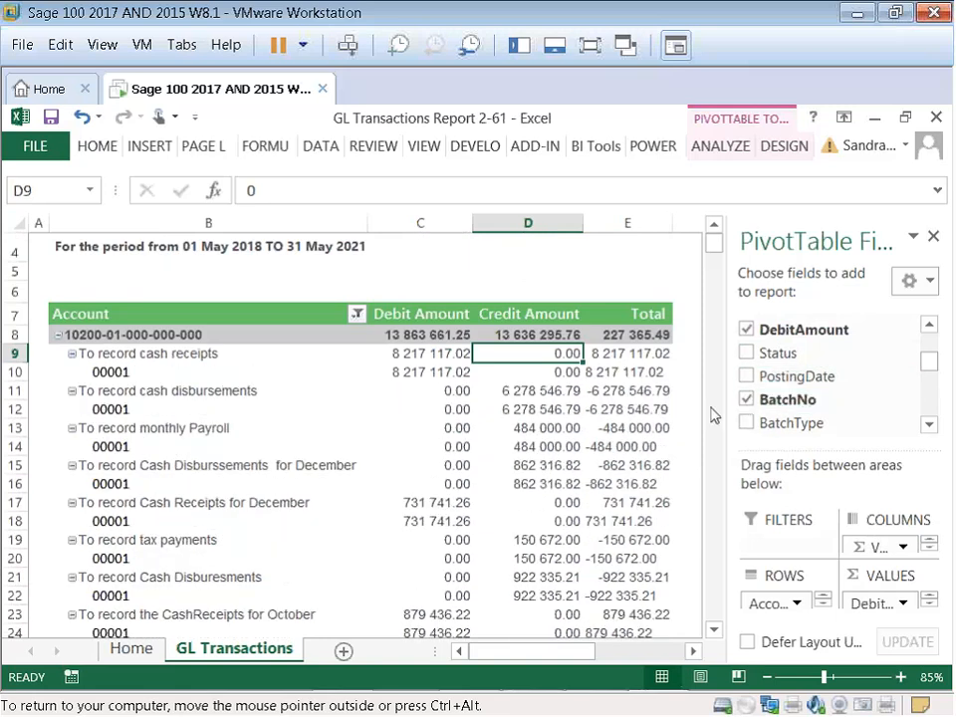
scroll(395, 495, down, 5)
scroll(396, 496, down, 1)
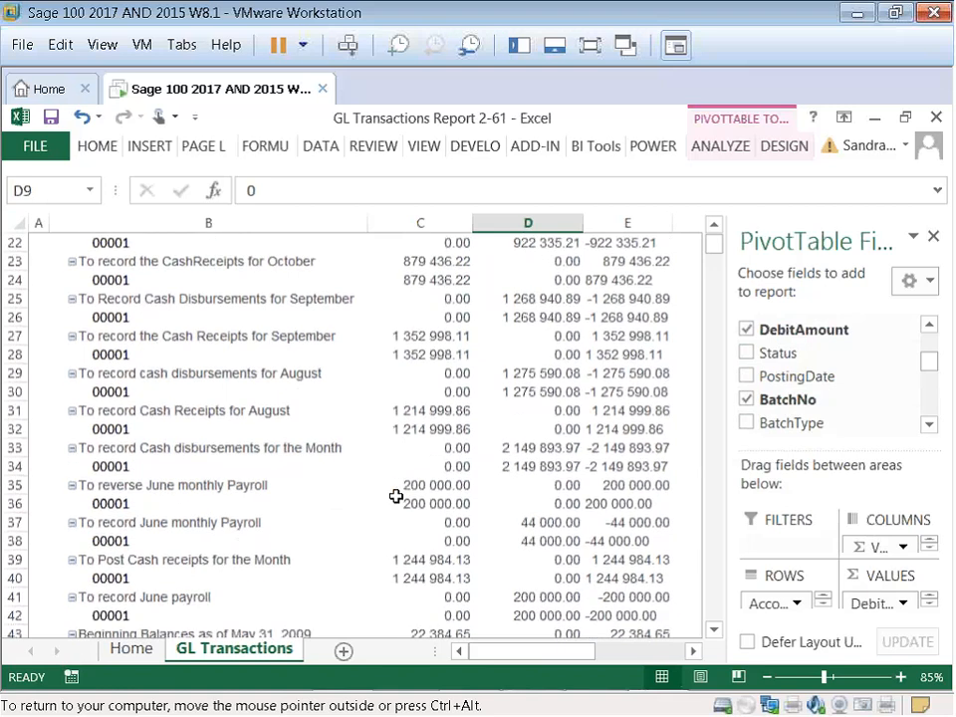
scroll(395, 496, up, 7)
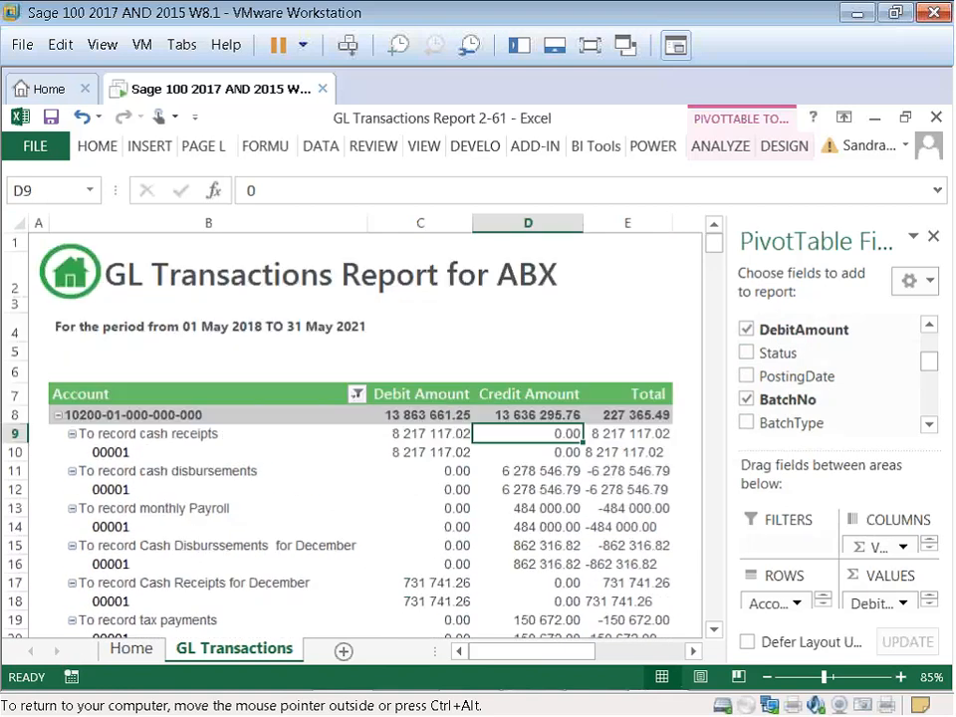
- Look through the fields available for the GL Transactions PivotTable, from BatchNo to ReceiptNo and back to Account
click(927, 426)
click(927, 426)
click(928, 427)
click(927, 427)
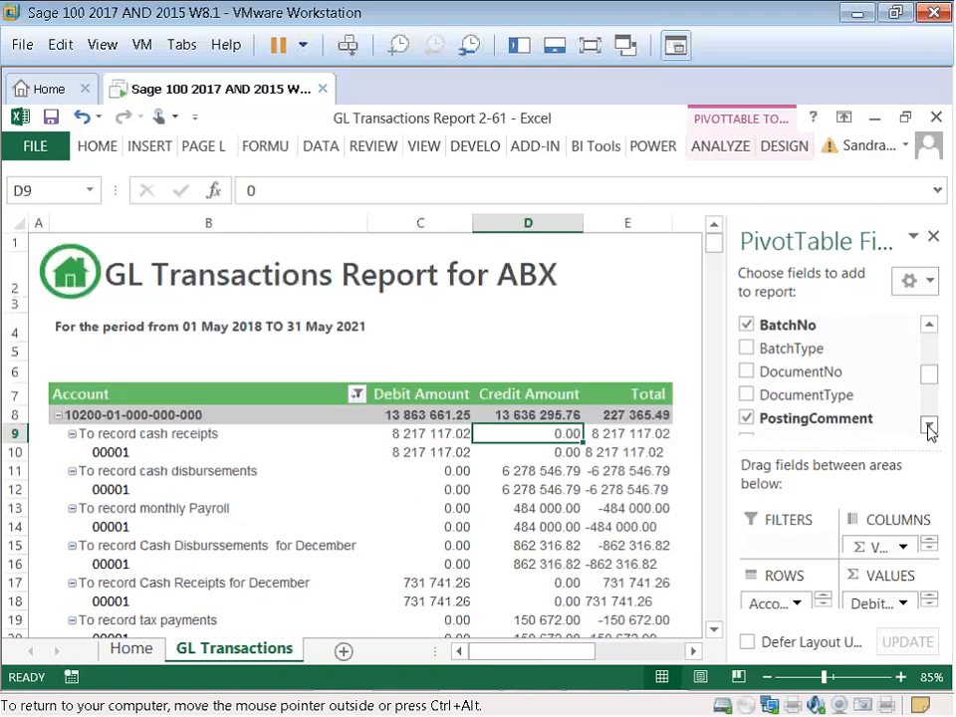
click(927, 426)
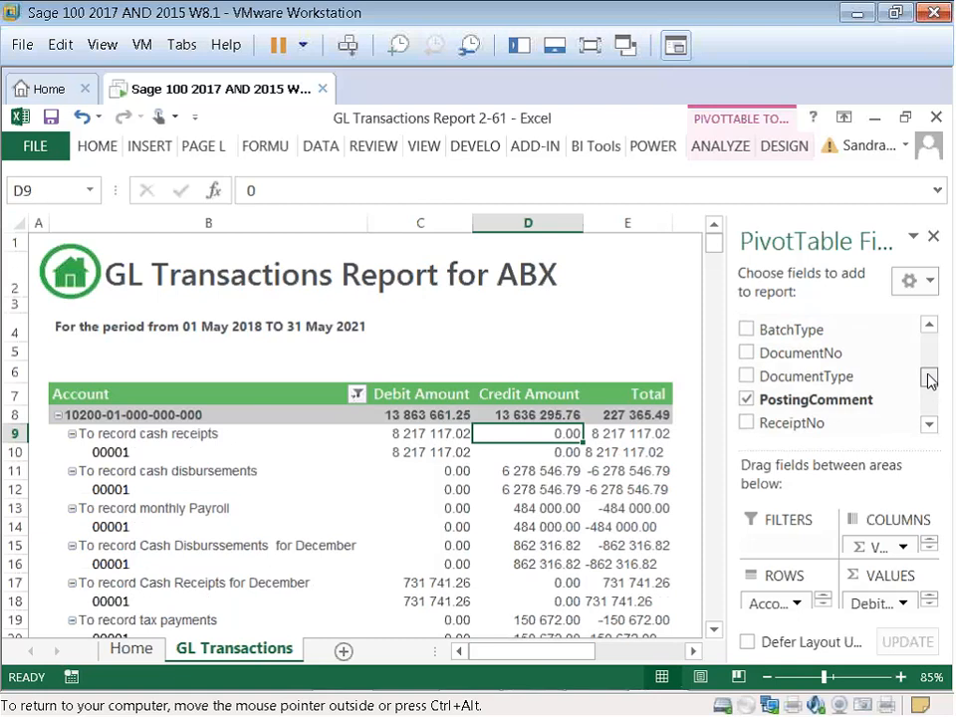
drag(928, 379, 931, 343)
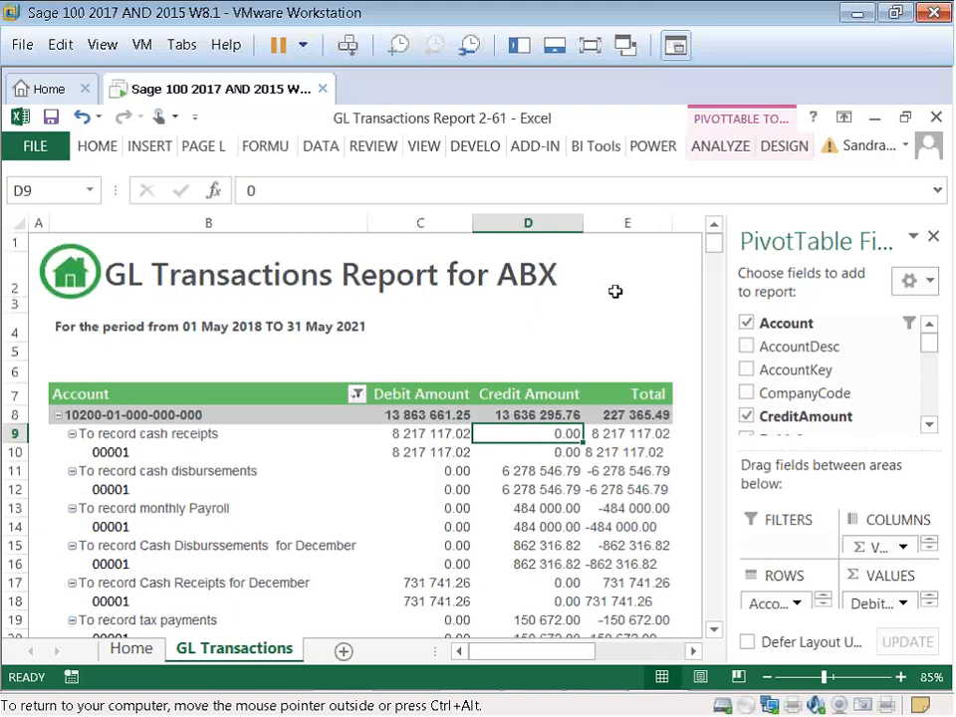
- Close the GL Transactions Report workbook without saving its changes and return to the Report Manager
click(715, 247)
click(936, 118)
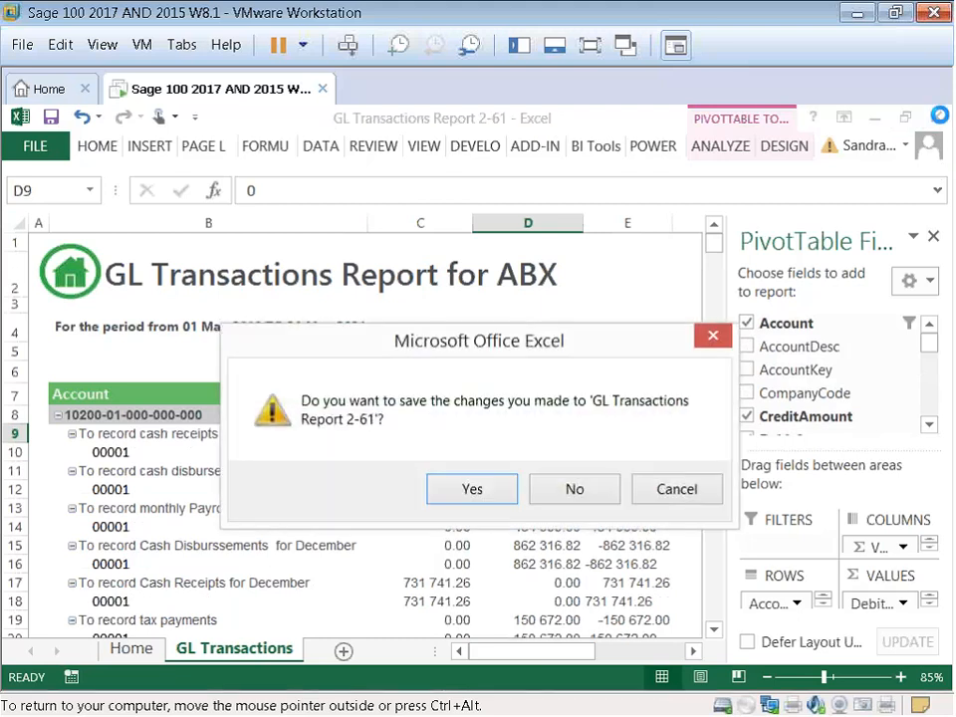
click(571, 489)
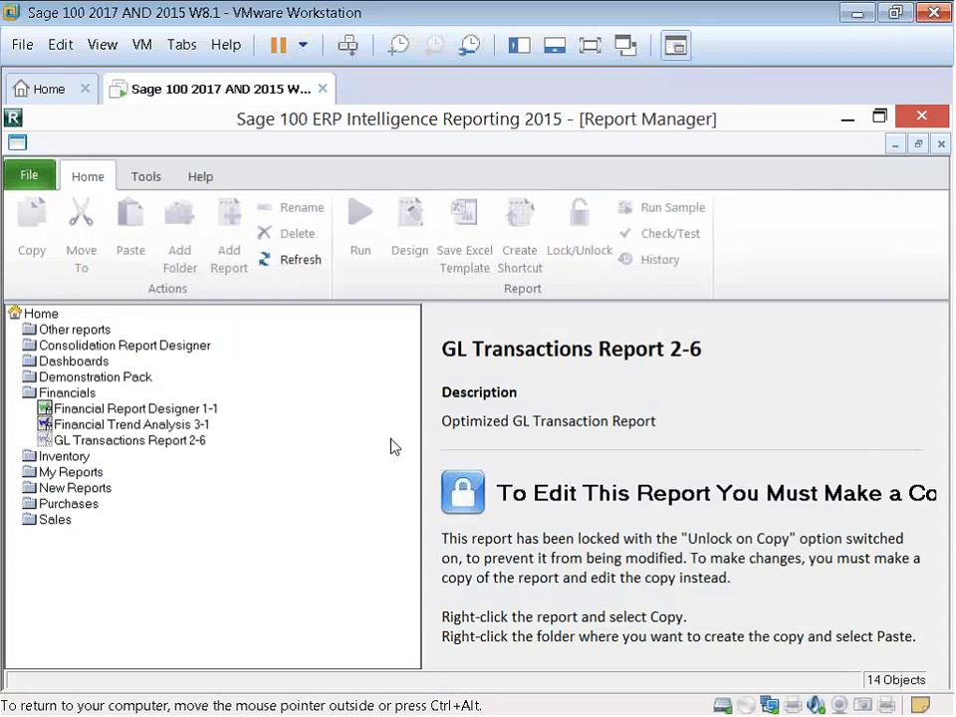
- Copy GL Transactions Report 2-6 from the Financials folder into the Other reports folder
click(175, 444)
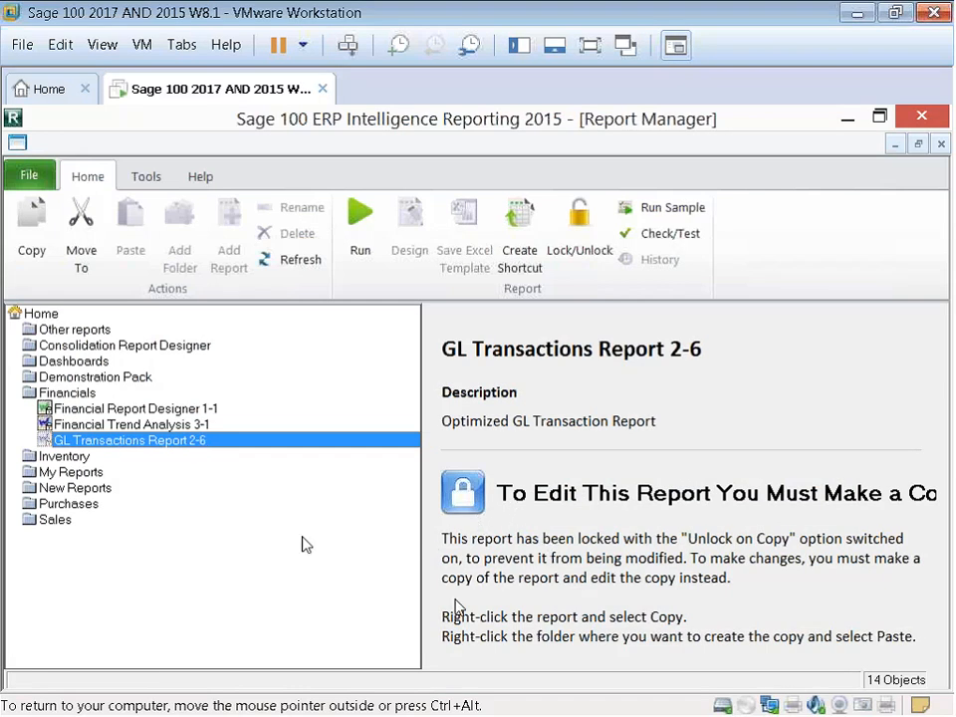
click(37, 244)
right_click(171, 445)
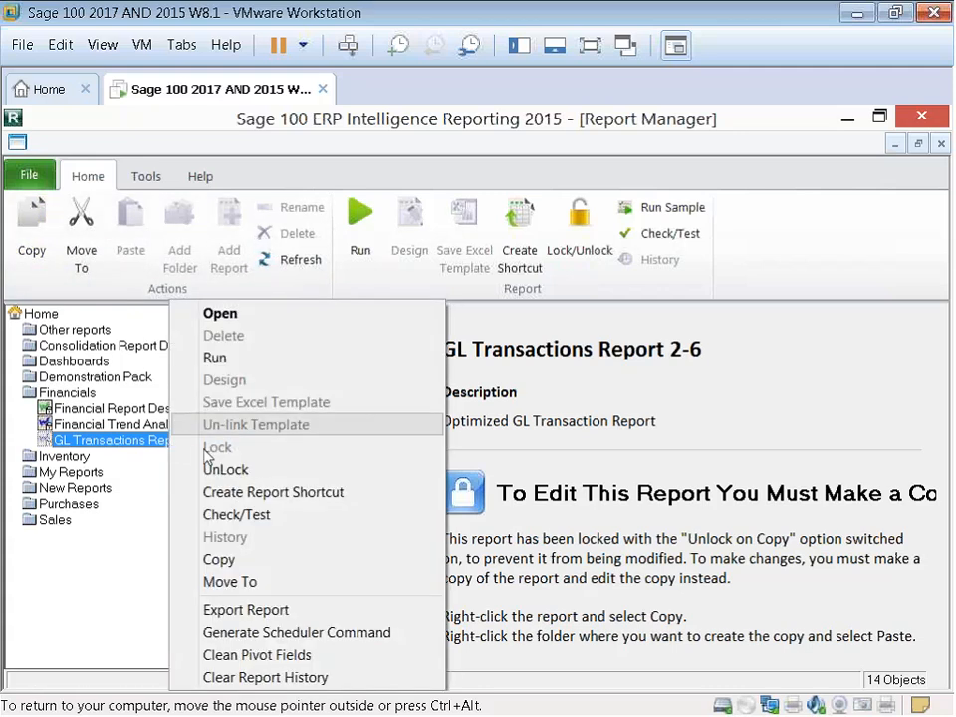
click(227, 561)
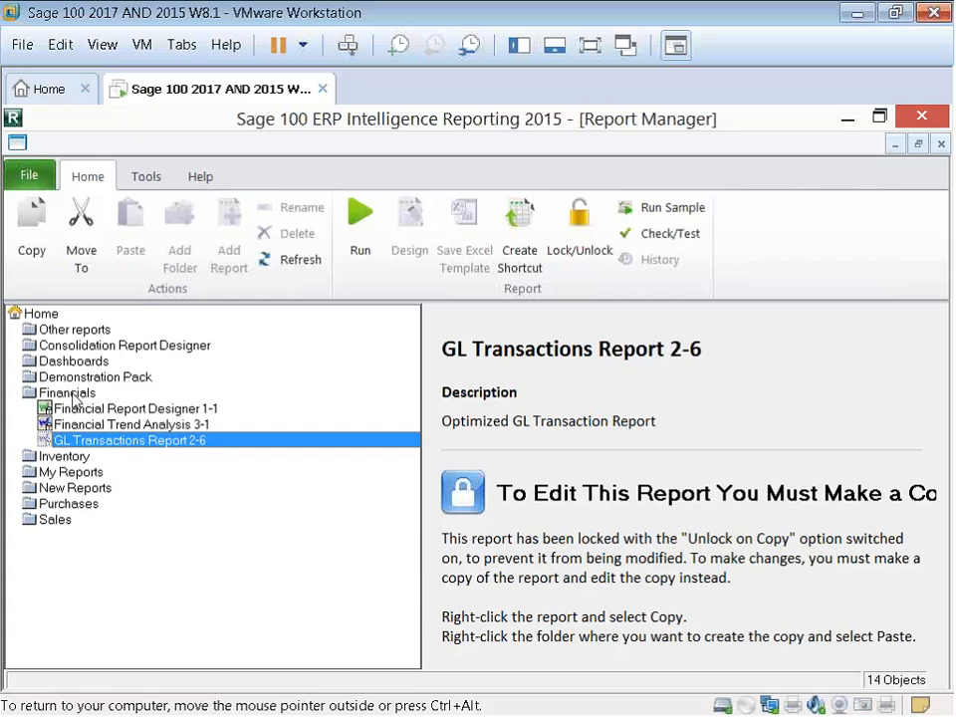
click(76, 332)
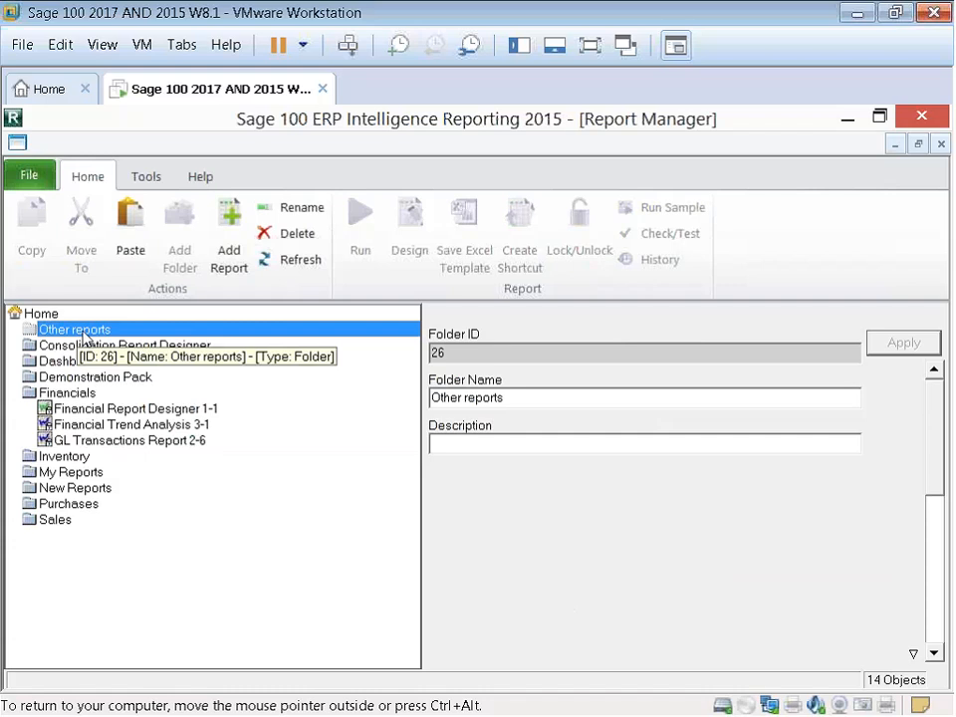
right_click(90, 332)
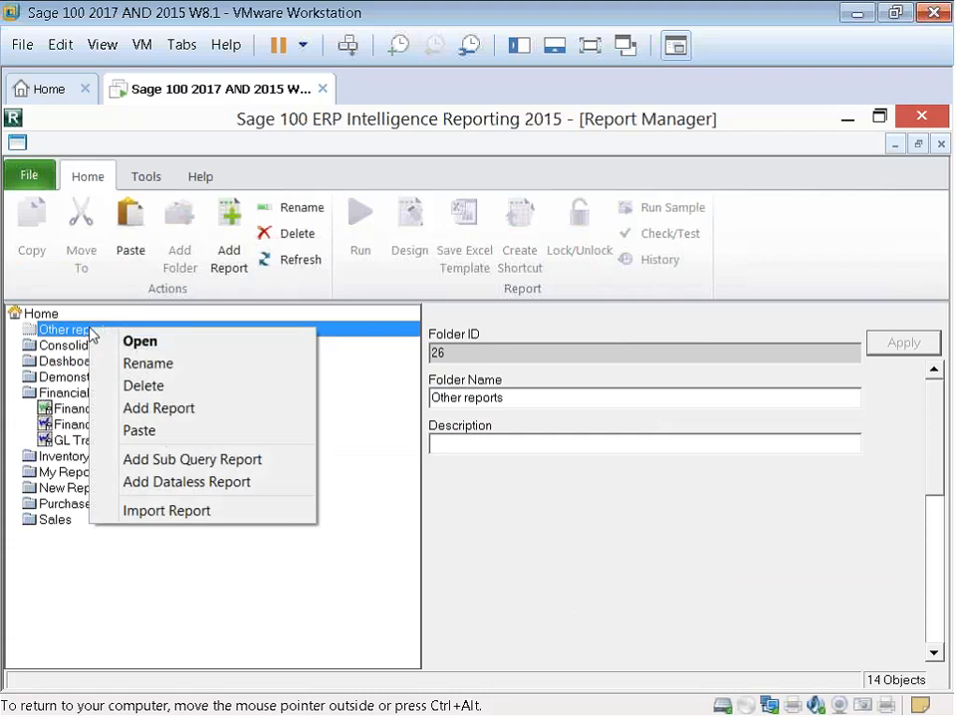
click(128, 438)
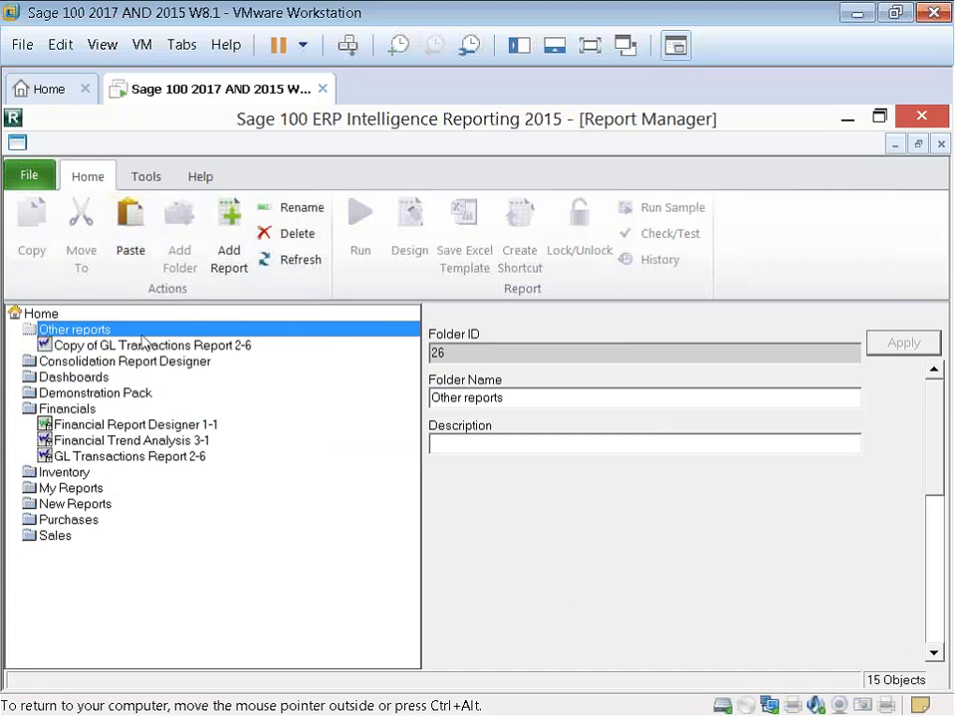
- Examine the columns, filters, parameters and properties of Copy of GL Transactions Report 2-6
click(141, 346)
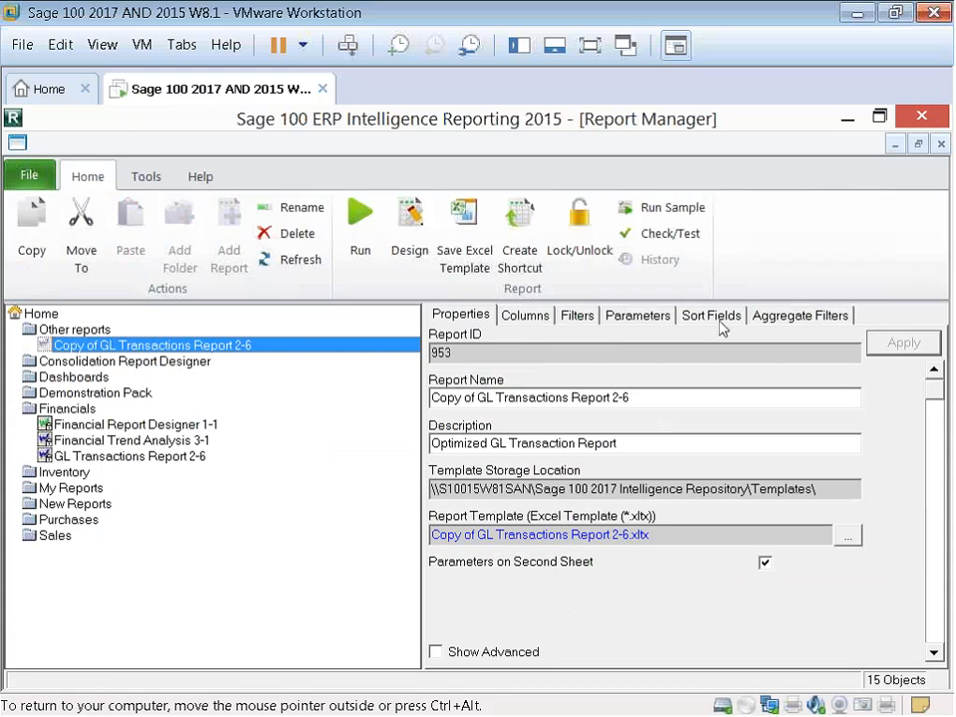
click(541, 317)
click(580, 316)
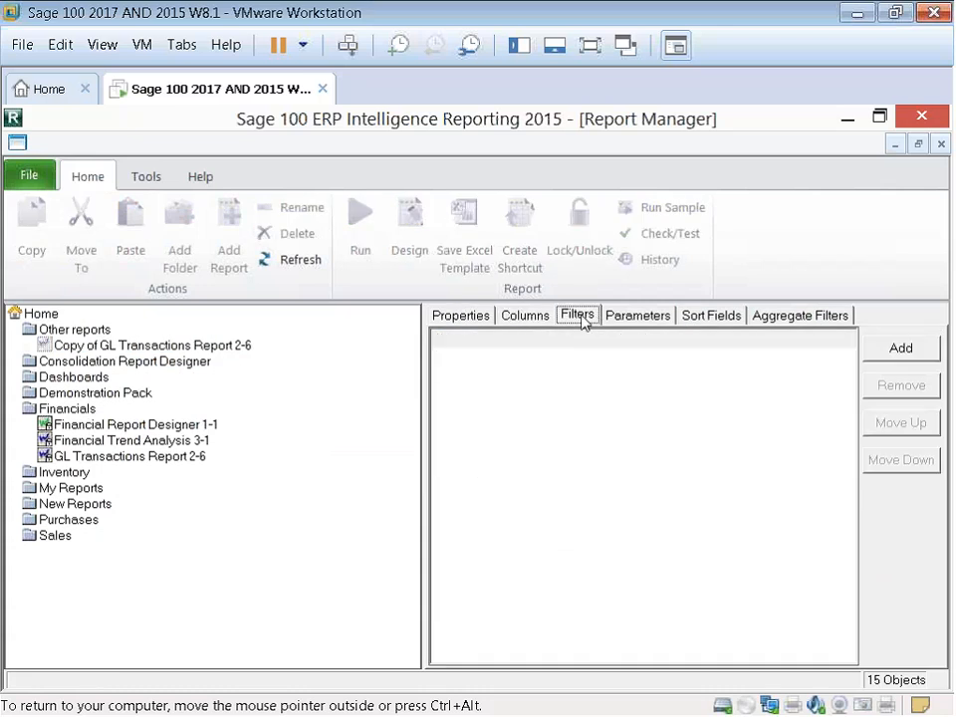
click(631, 318)
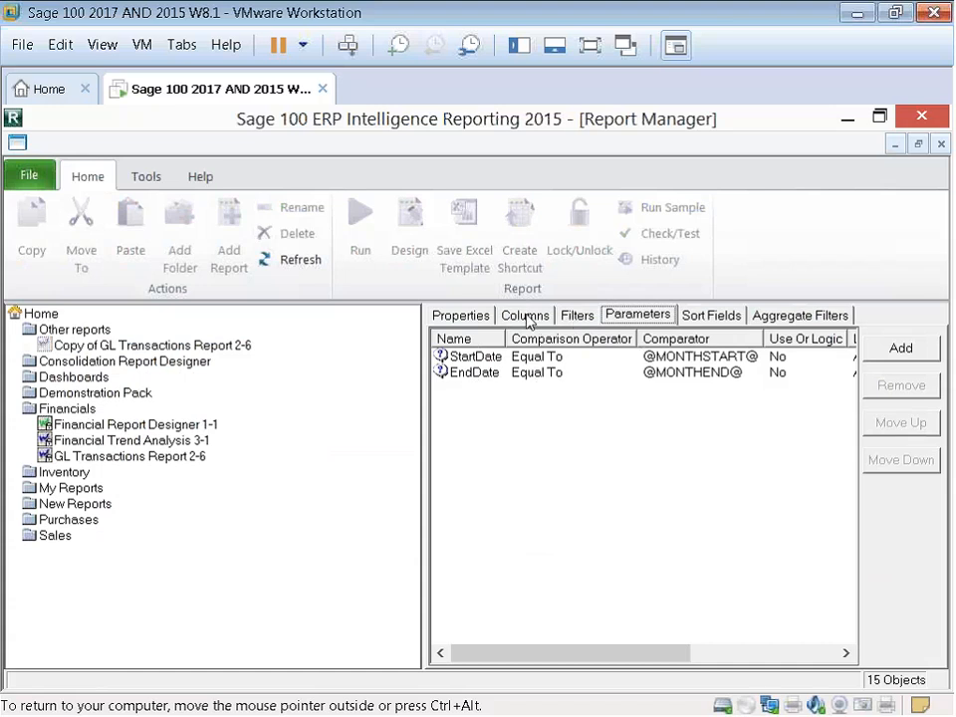
click(460, 315)
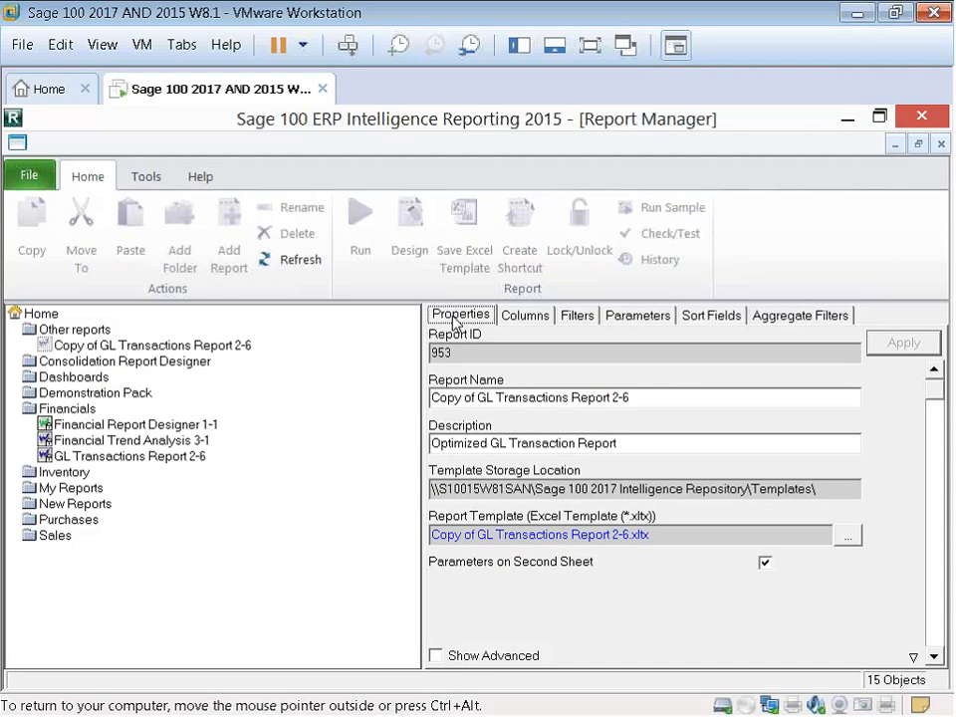
- Run Copy of GL Transactions Report 2-6 with the end date set to 31 May 2021
click(237, 349)
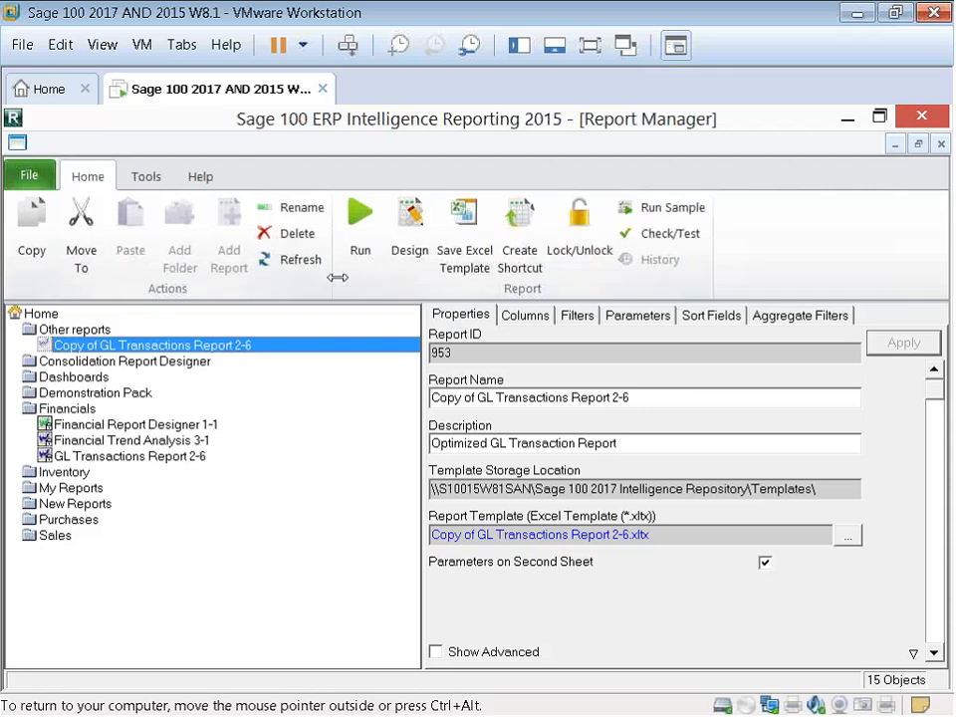
click(362, 252)
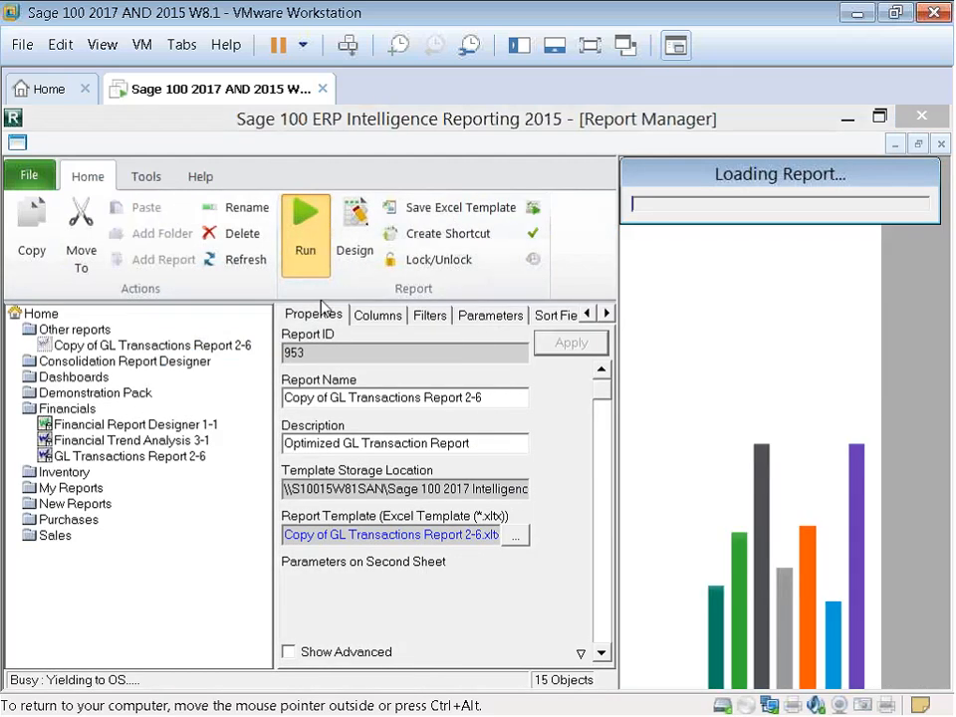
click(822, 292)
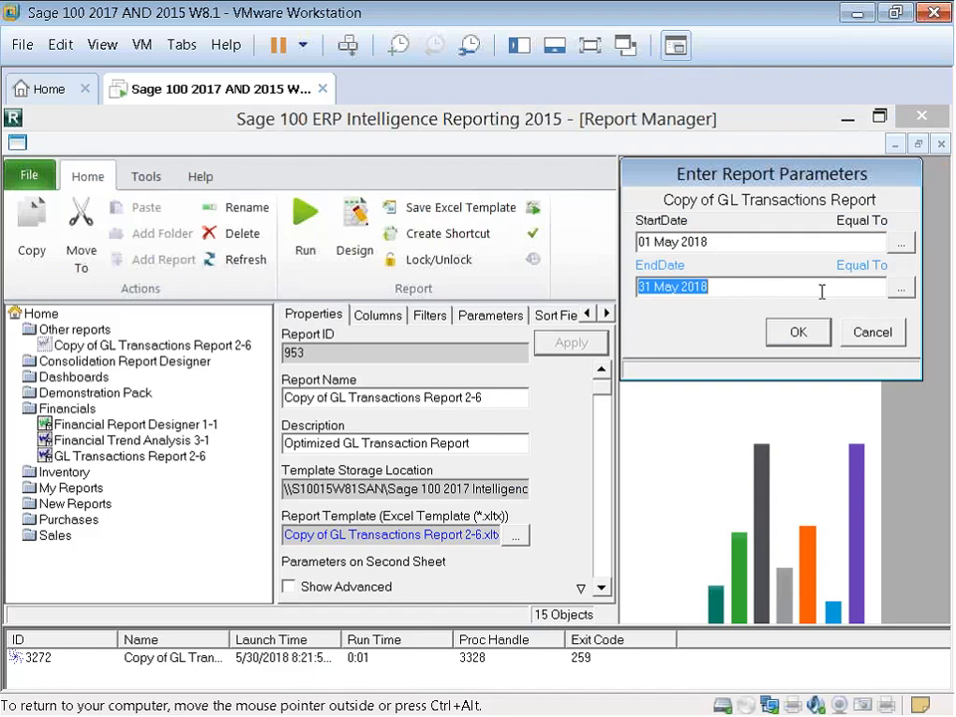
text(2)
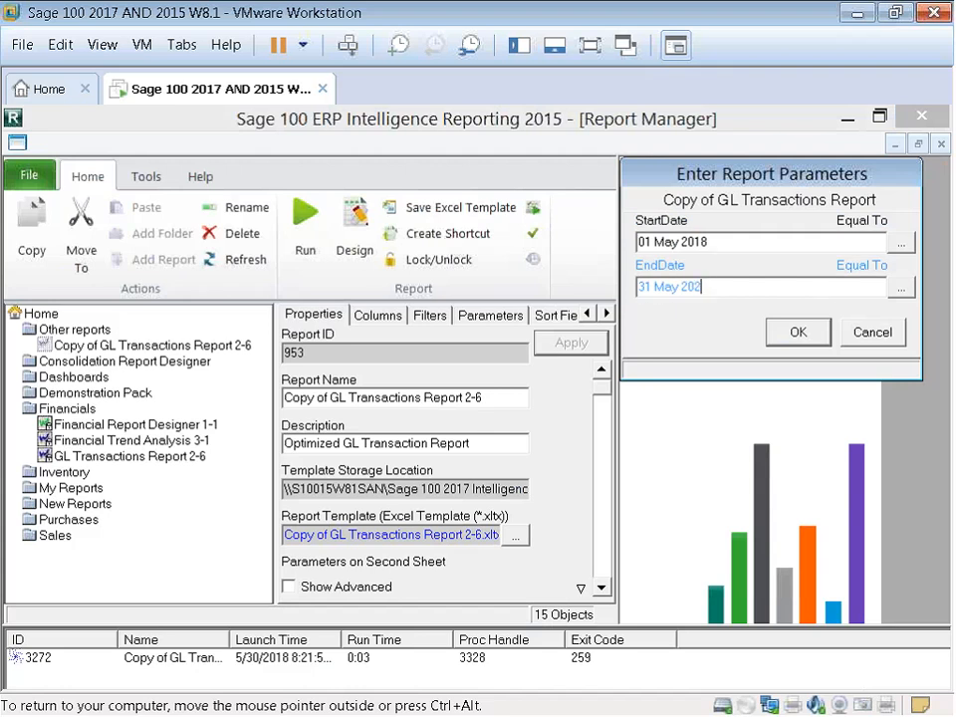
click(807, 336)
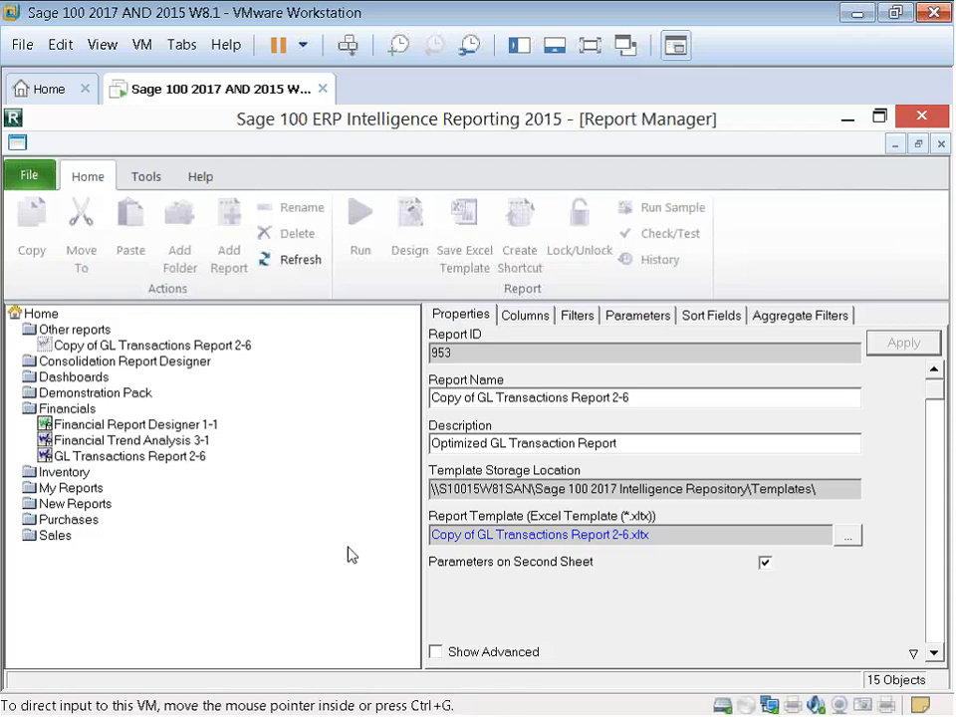
- Minimize the Report Manager, switch to the copied report's workbook in Excel and maximize it to view the Home sheet
click(209, 426)
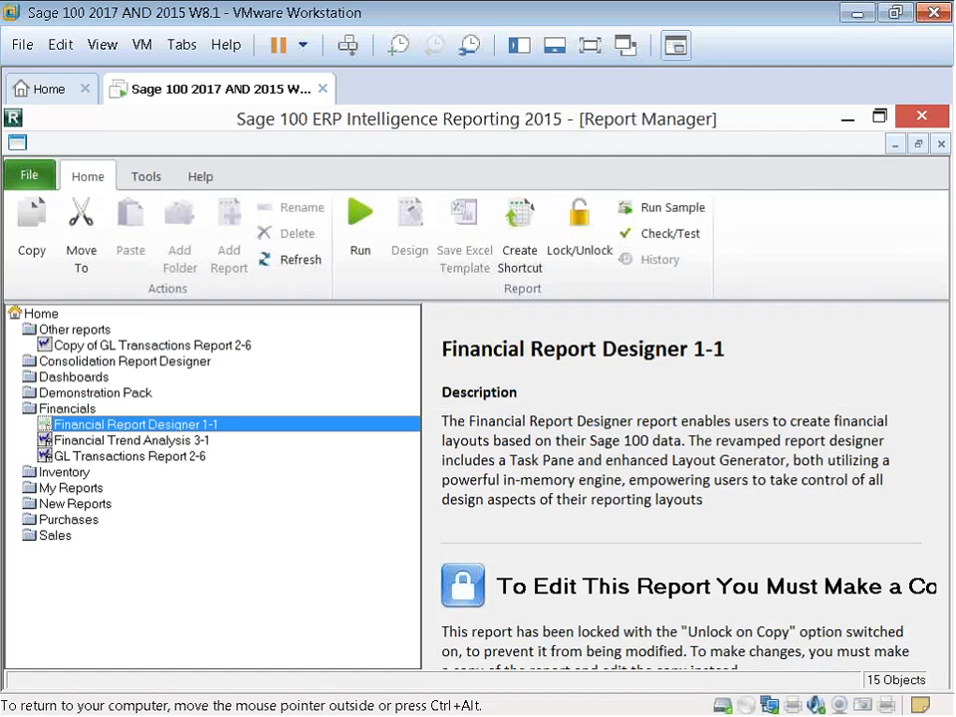
click(847, 118)
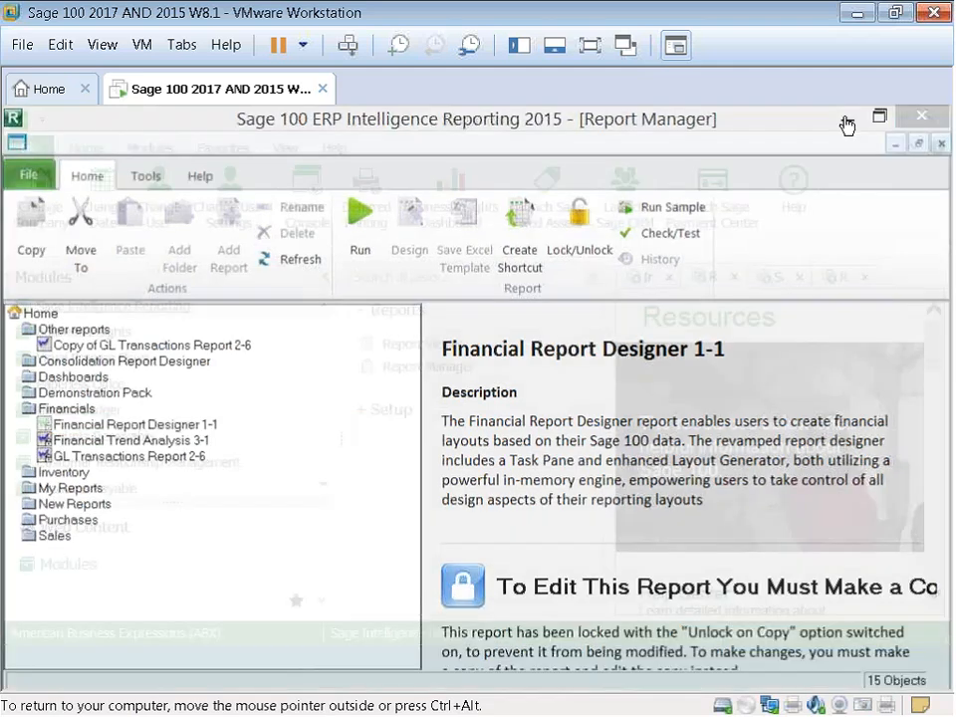
mouse_move(660, 675)
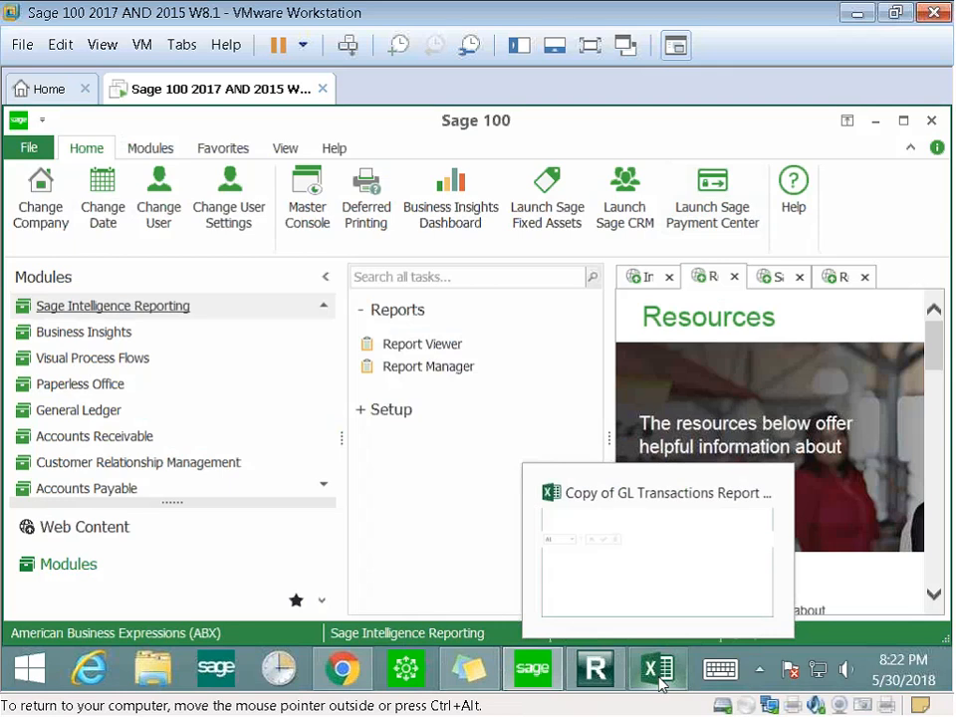
click(660, 673)
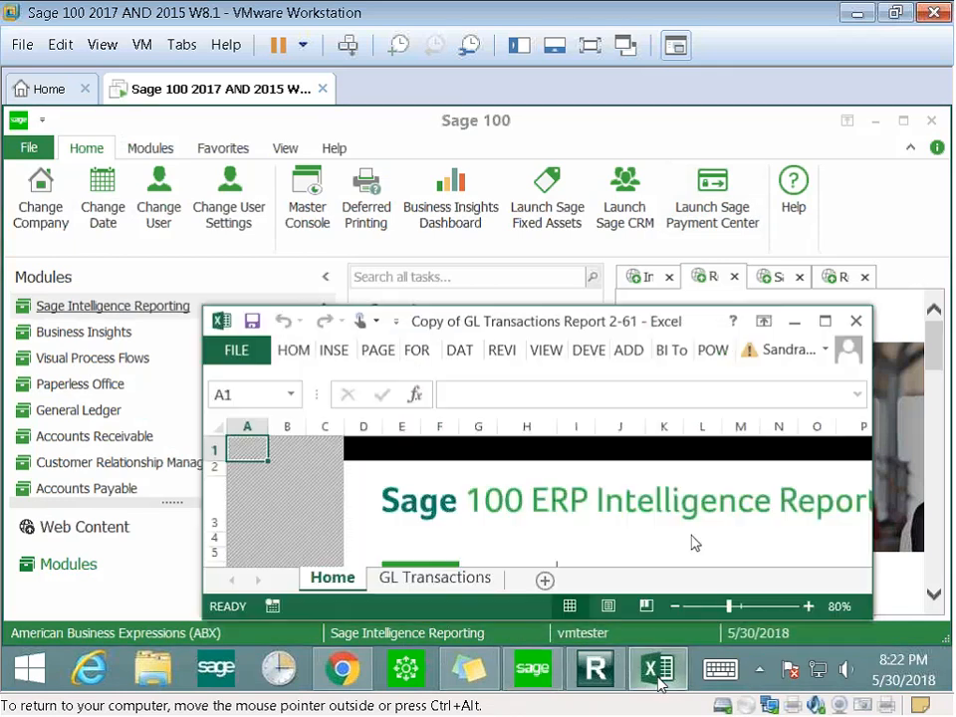
click(825, 321)
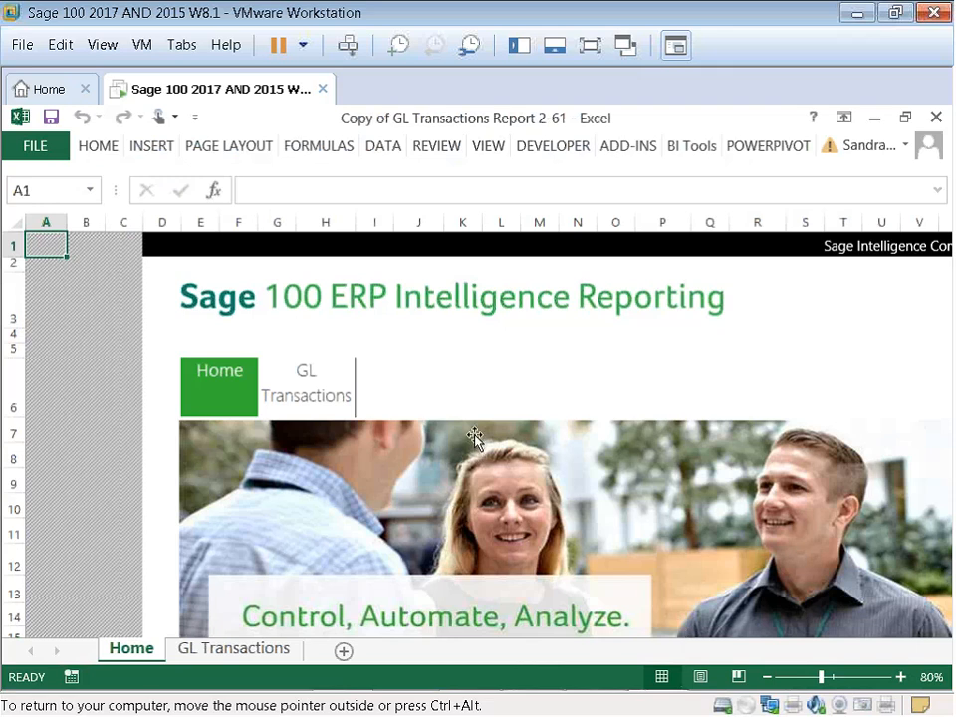
scroll(475, 438, down, 2)
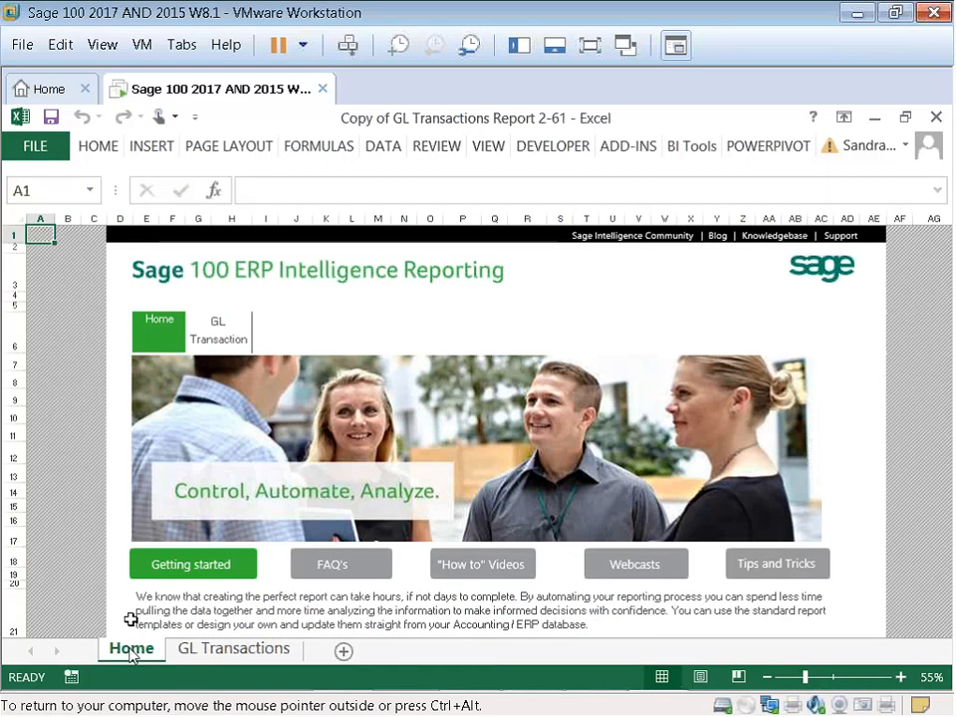
- Open the copied report's GL Transactions sheet and show the field list for its PivotTable
click(237, 649)
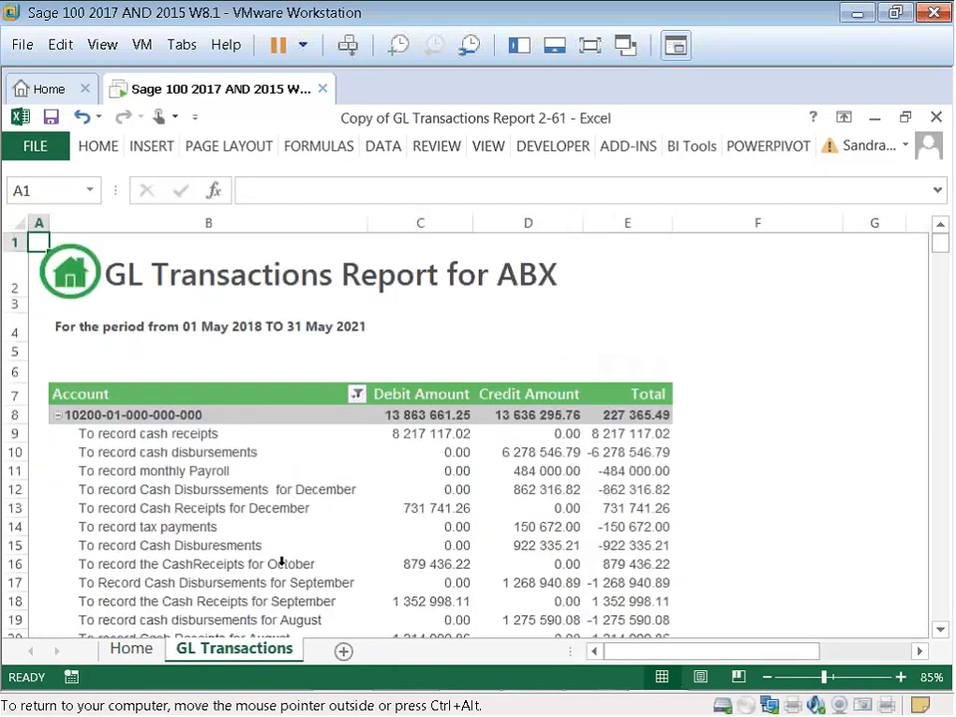
click(263, 515)
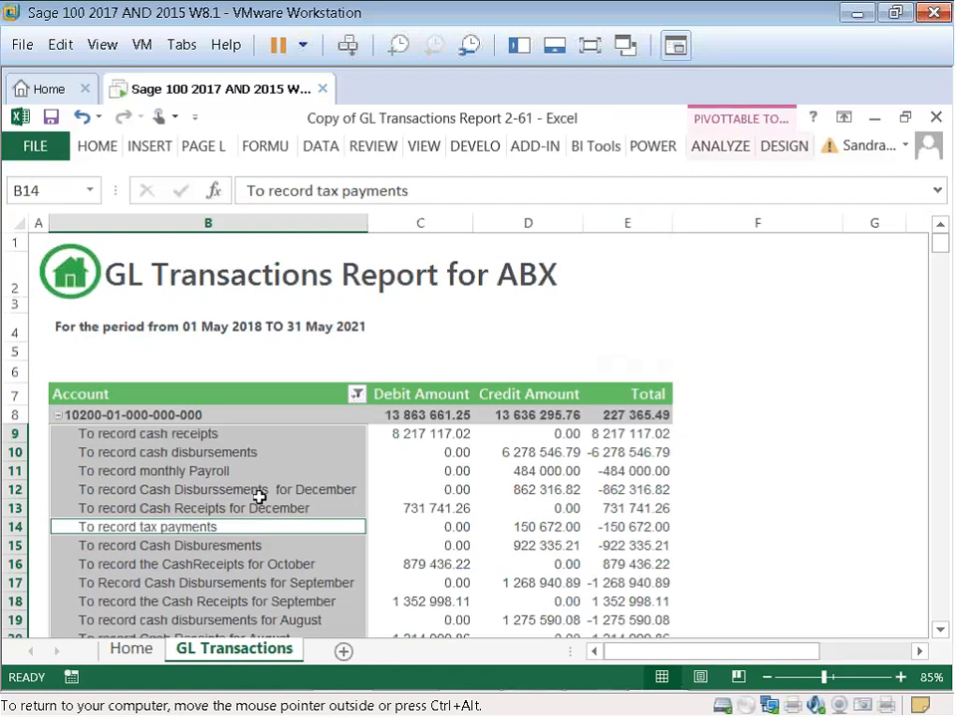
click(724, 147)
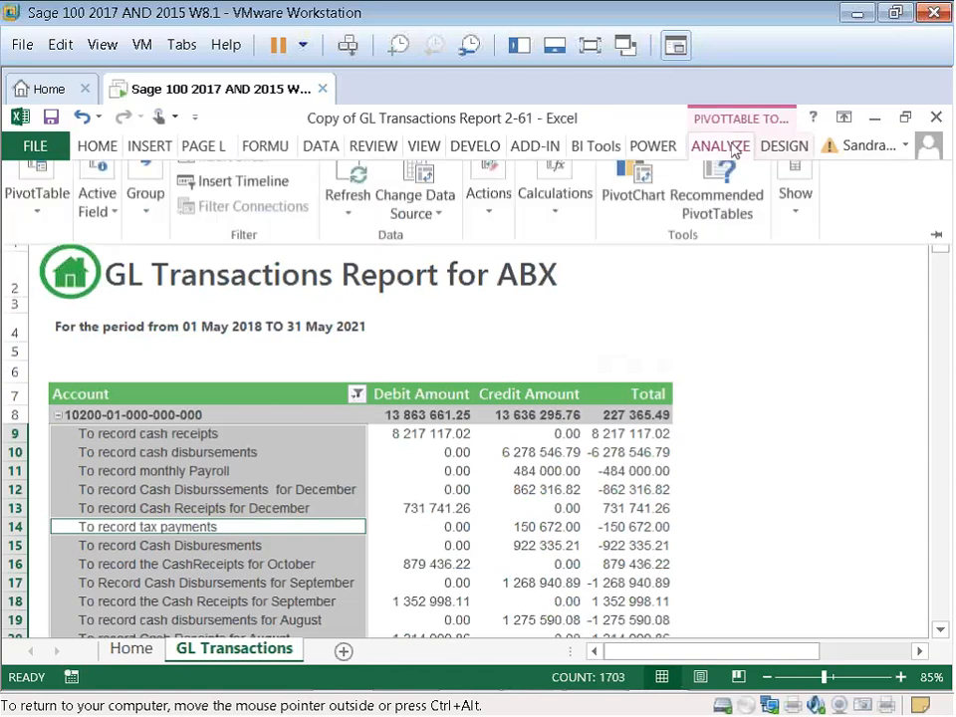
click(796, 229)
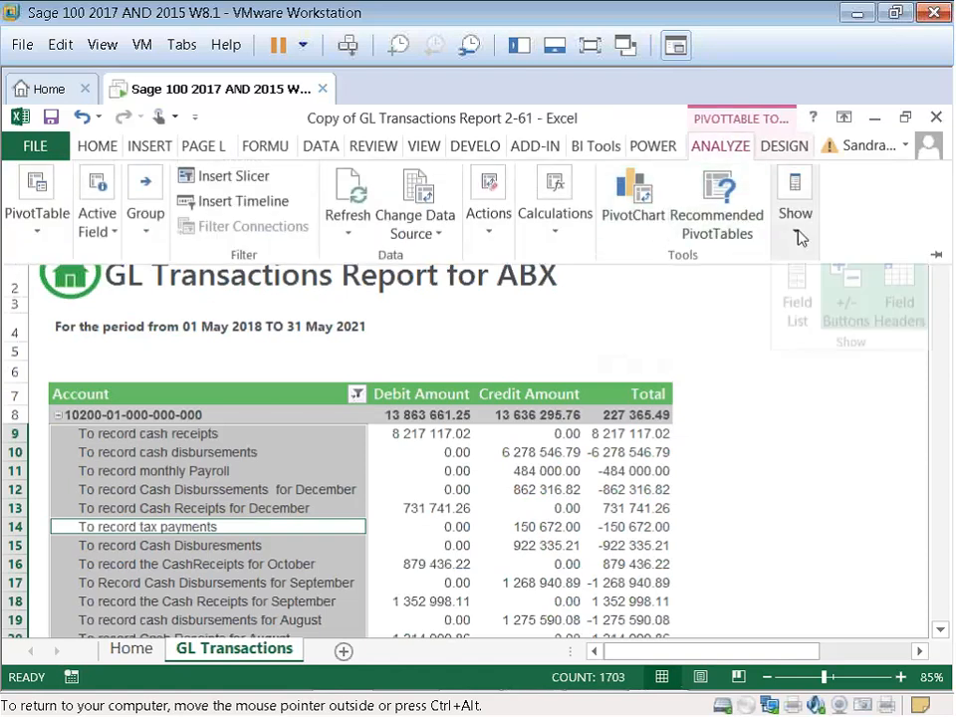
click(796, 291)
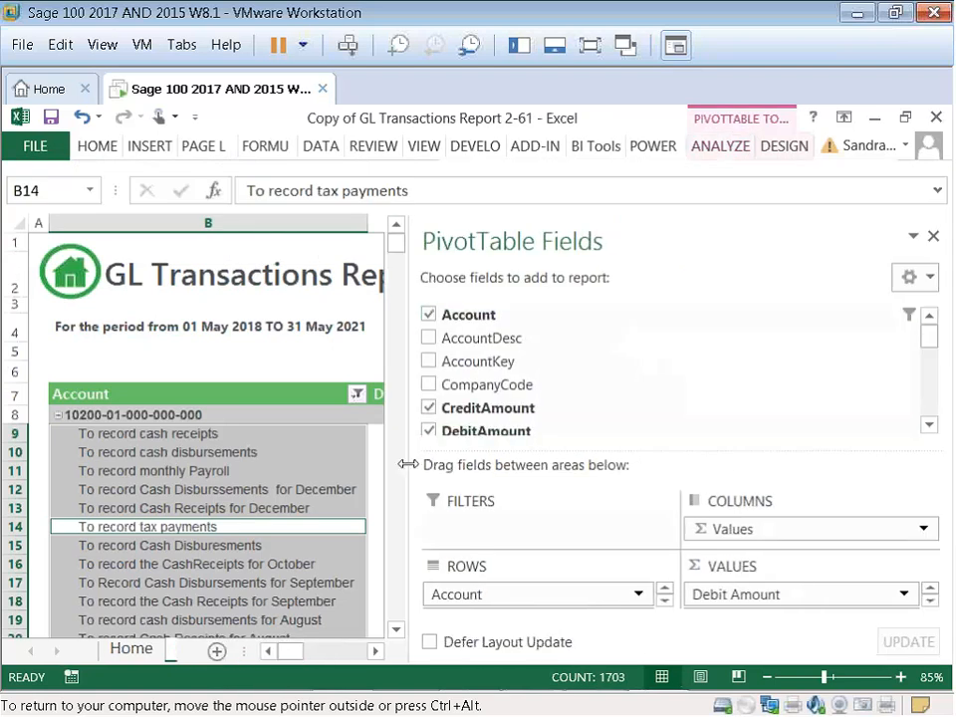
- Add the PostingDate field to the GL Transactions PivotTable and close its field list
drag(446, 464, 738, 454)
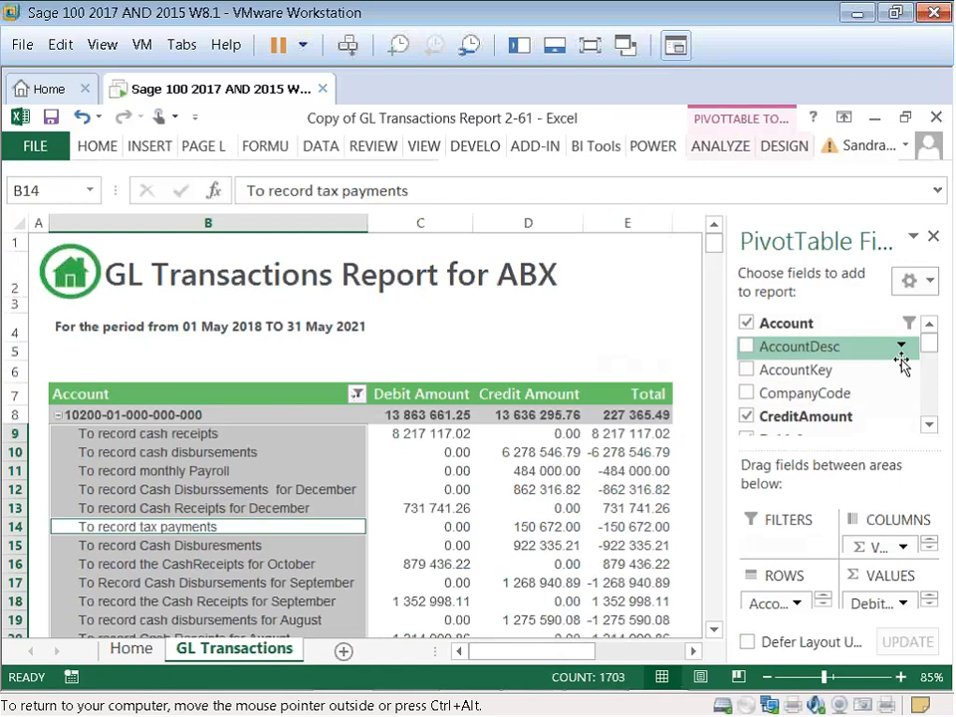
click(929, 427)
click(929, 428)
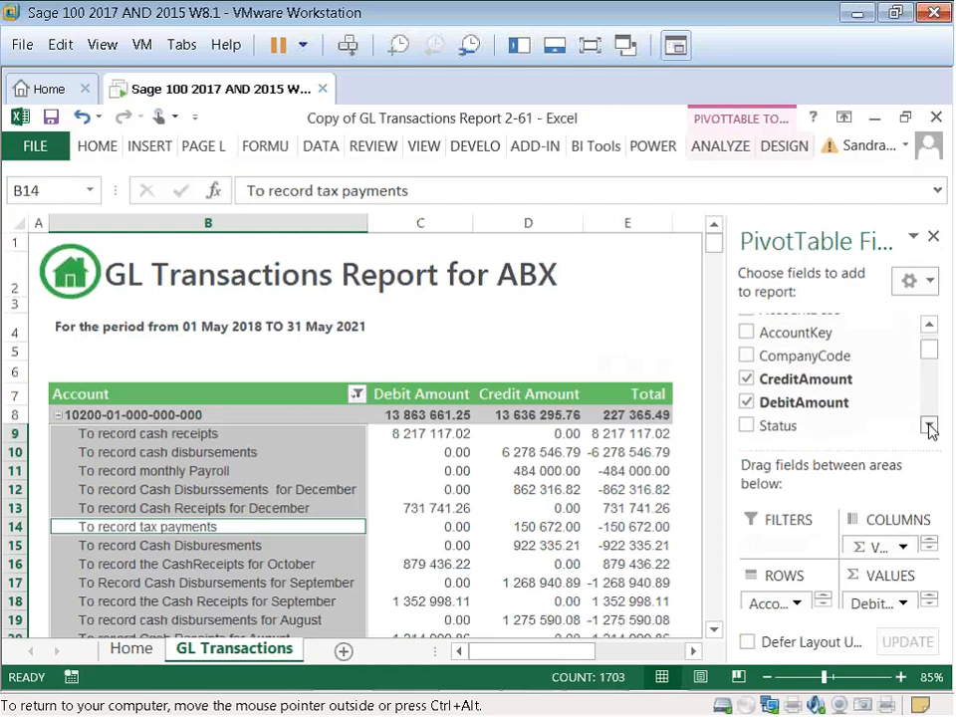
click(929, 427)
click(929, 427)
click(929, 427)
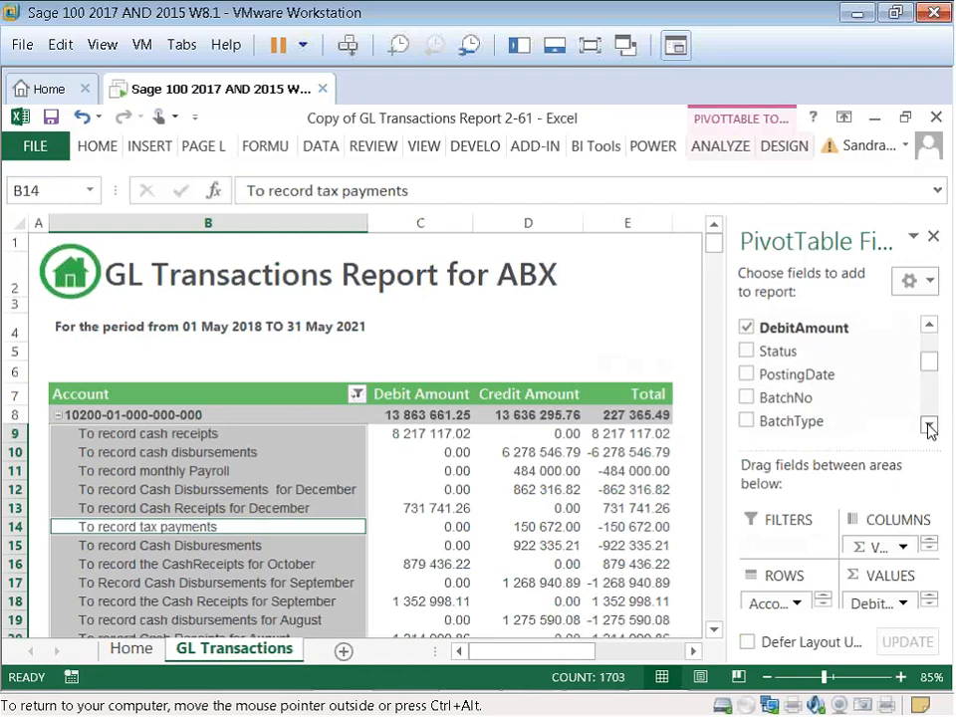
click(747, 376)
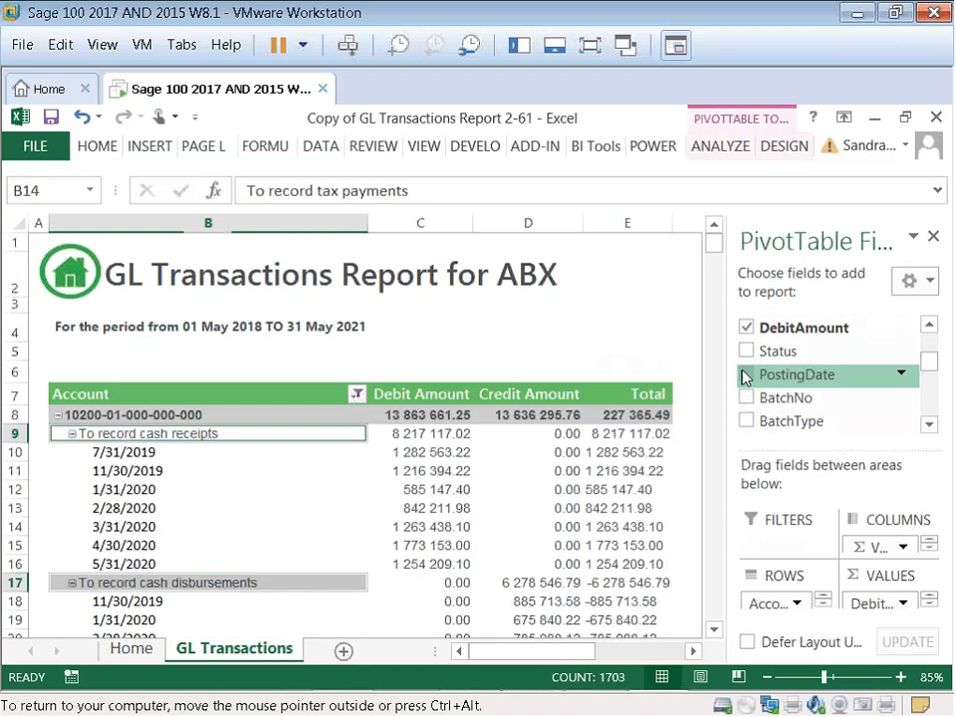
click(518, 332)
click(422, 362)
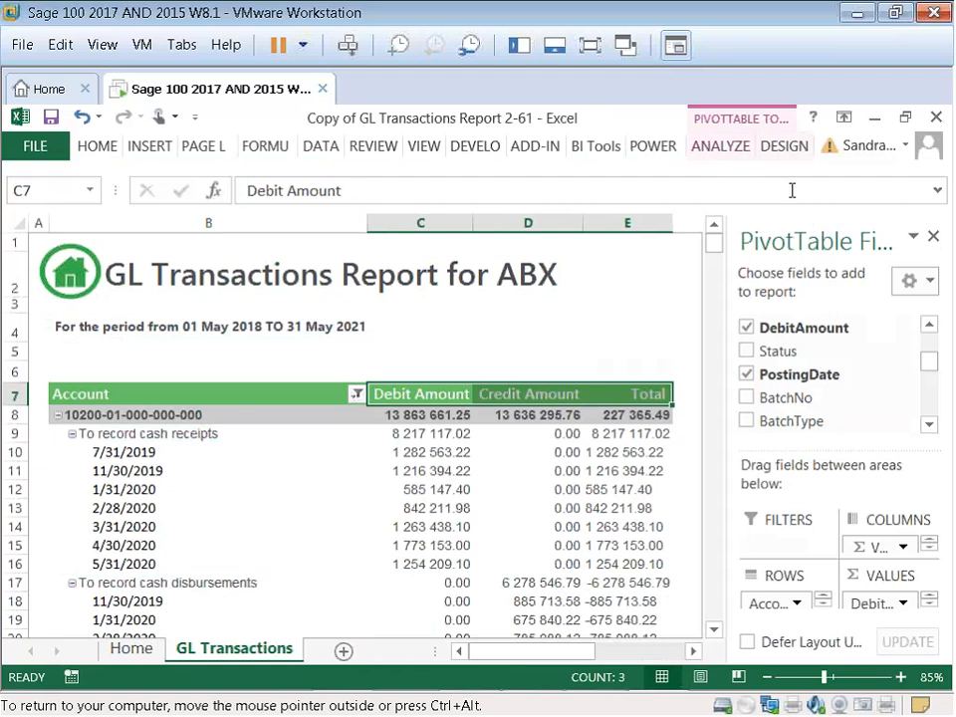
click(933, 238)
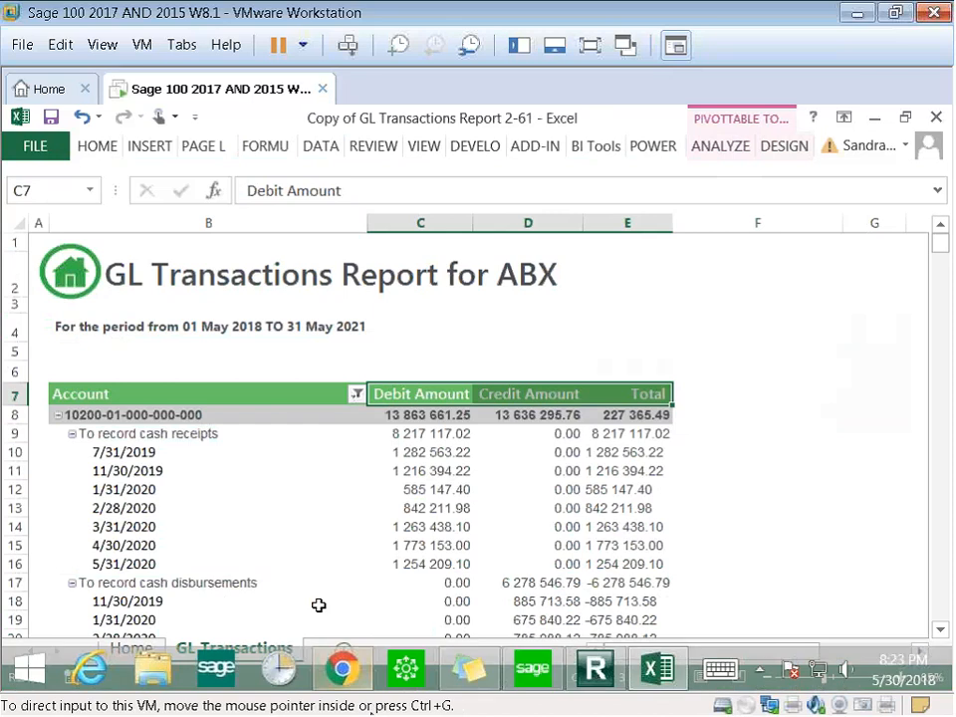
- Switch to the Report Manager and save workbook Copy of GL Transactions Report 2-61 as the copied report's Excel template, replacing Copy of GL Transactions Report 2-6.xltx
mouse_move(341, 668)
mouse_move(590, 685)
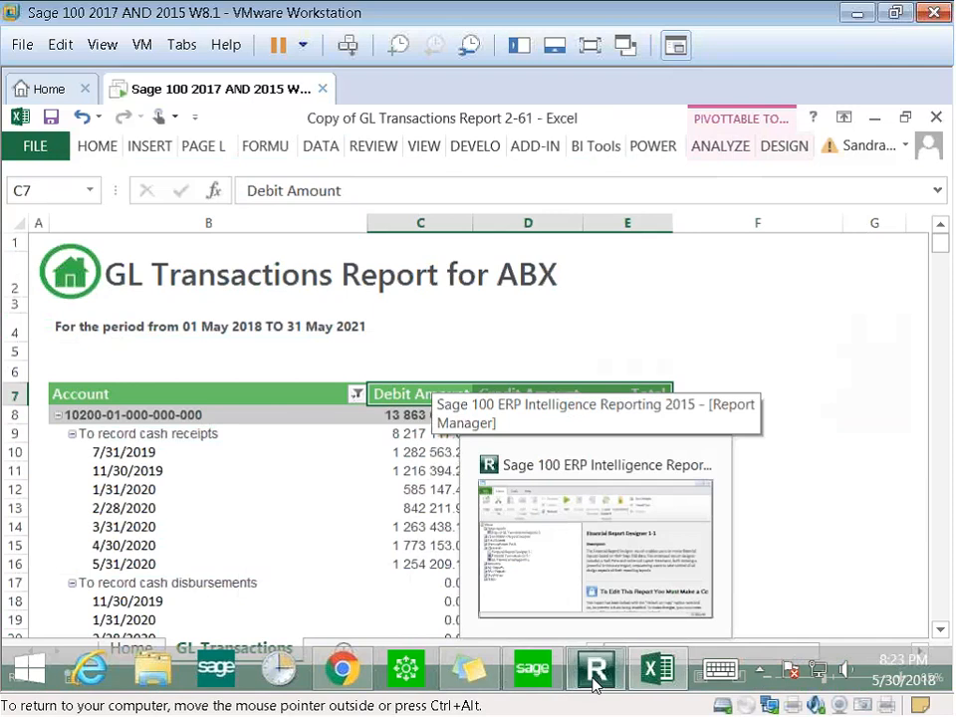
click(594, 683)
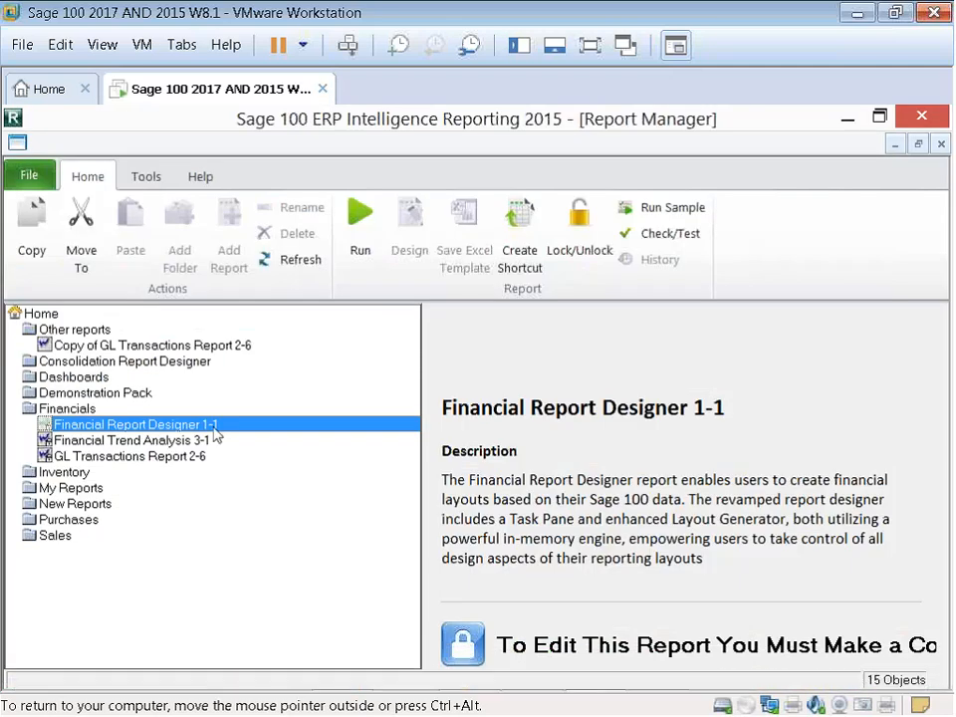
click(210, 425)
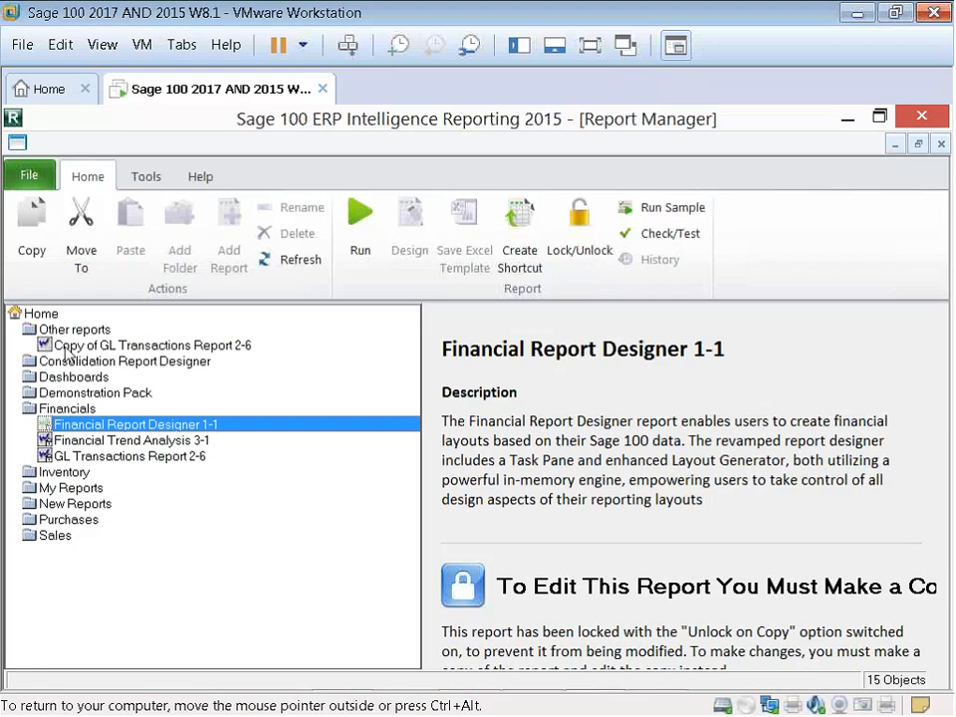
click(155, 346)
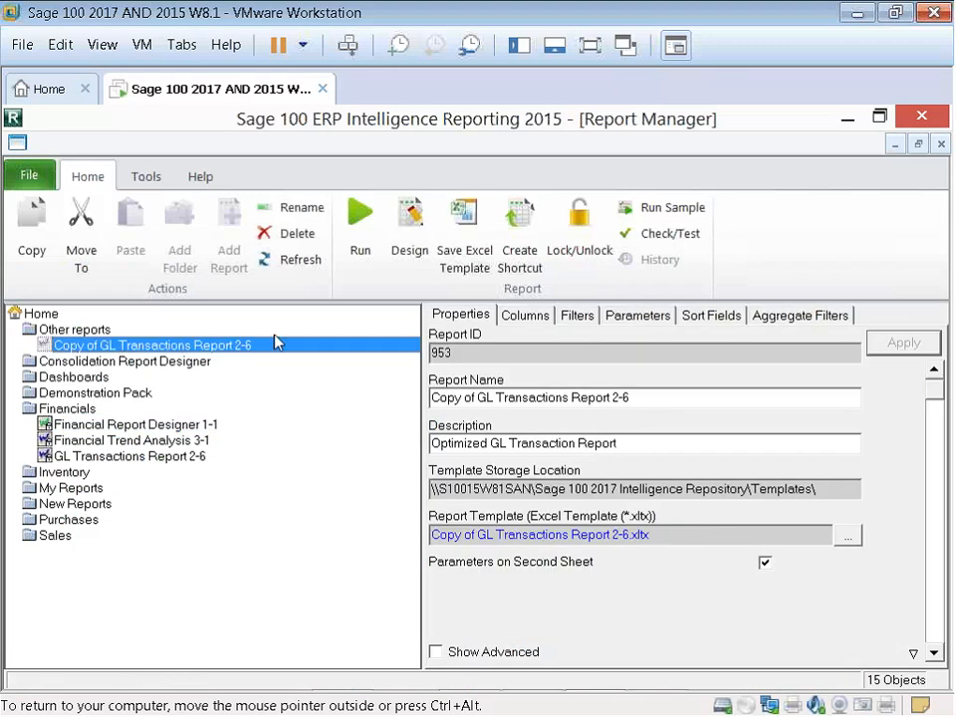
click(466, 233)
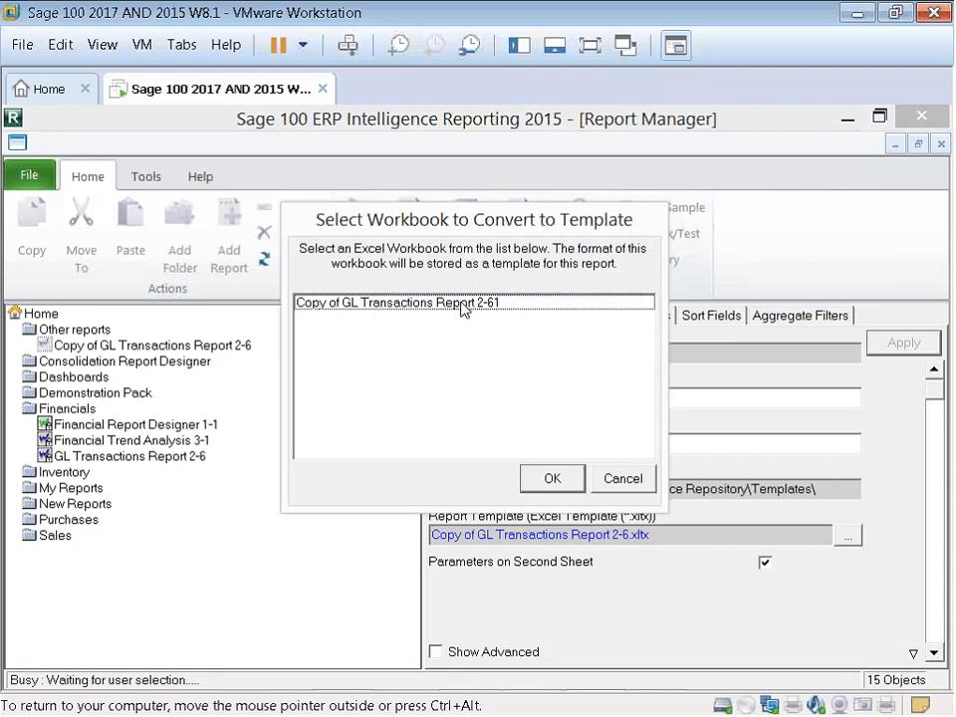
click(462, 304)
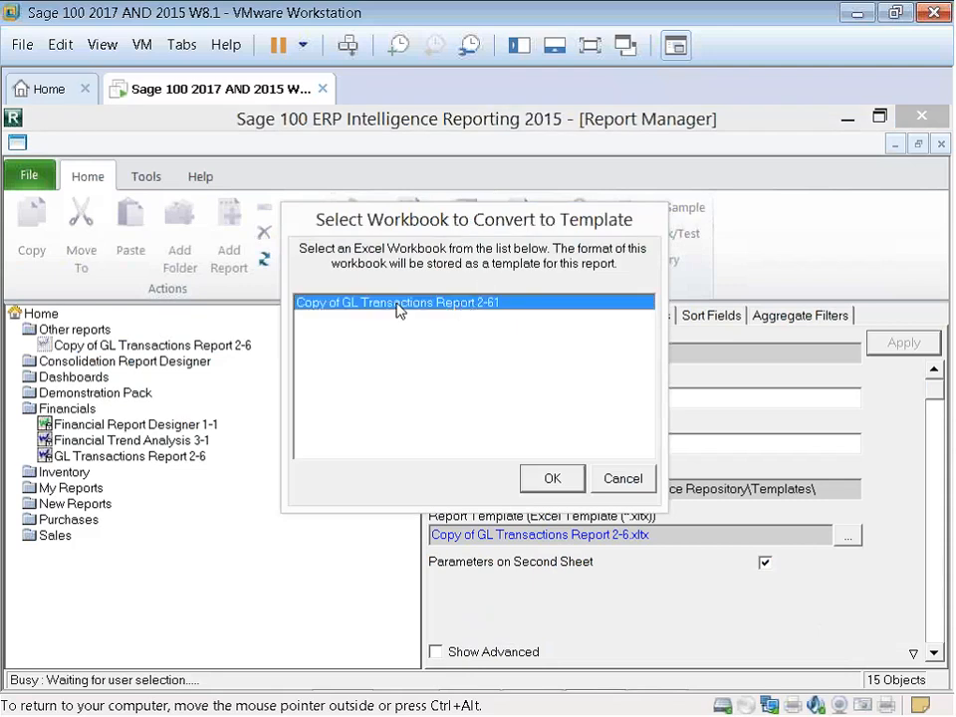
click(546, 481)
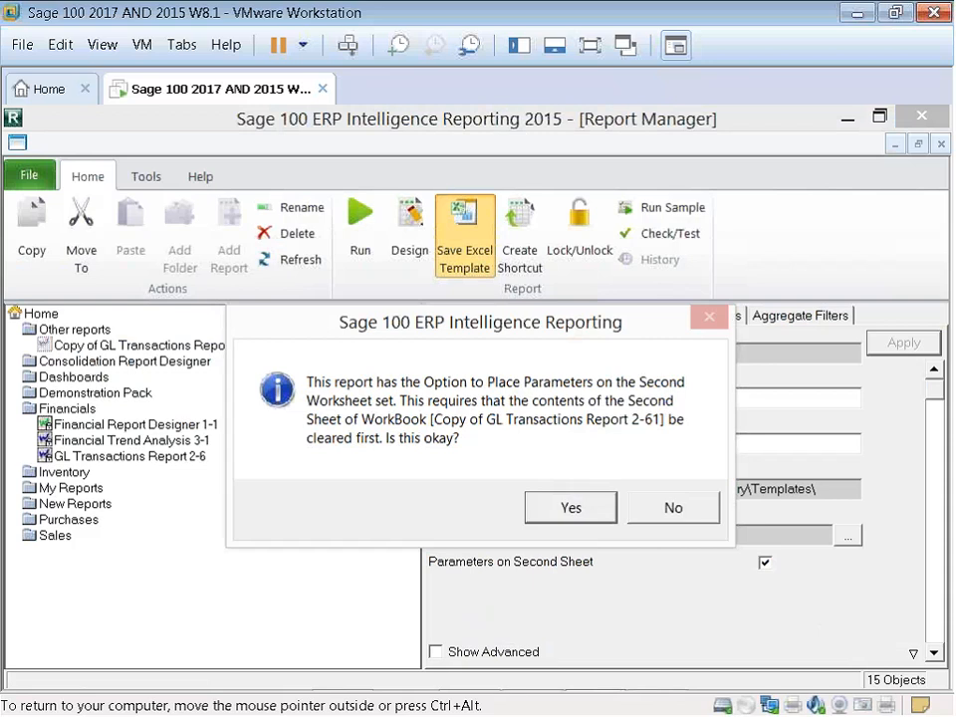
click(556, 510)
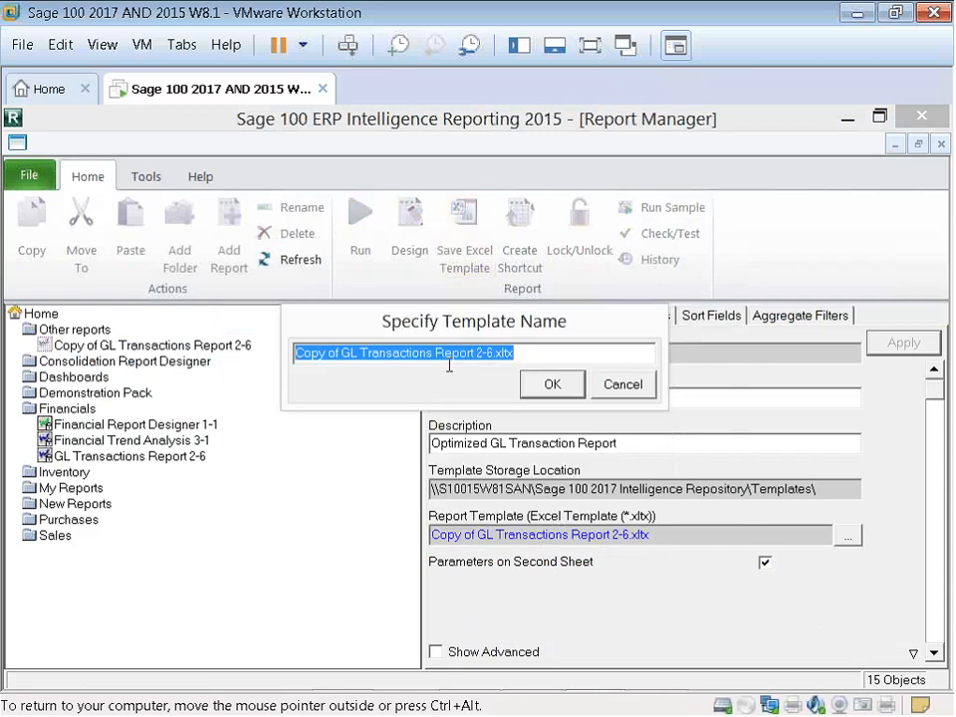
click(562, 388)
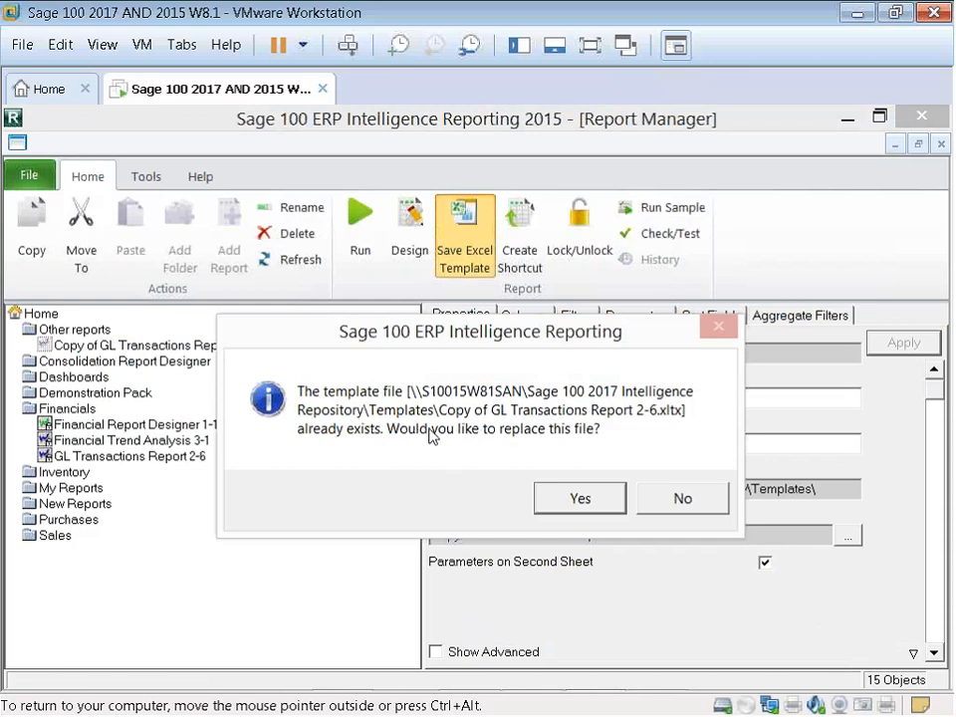
click(560, 501)
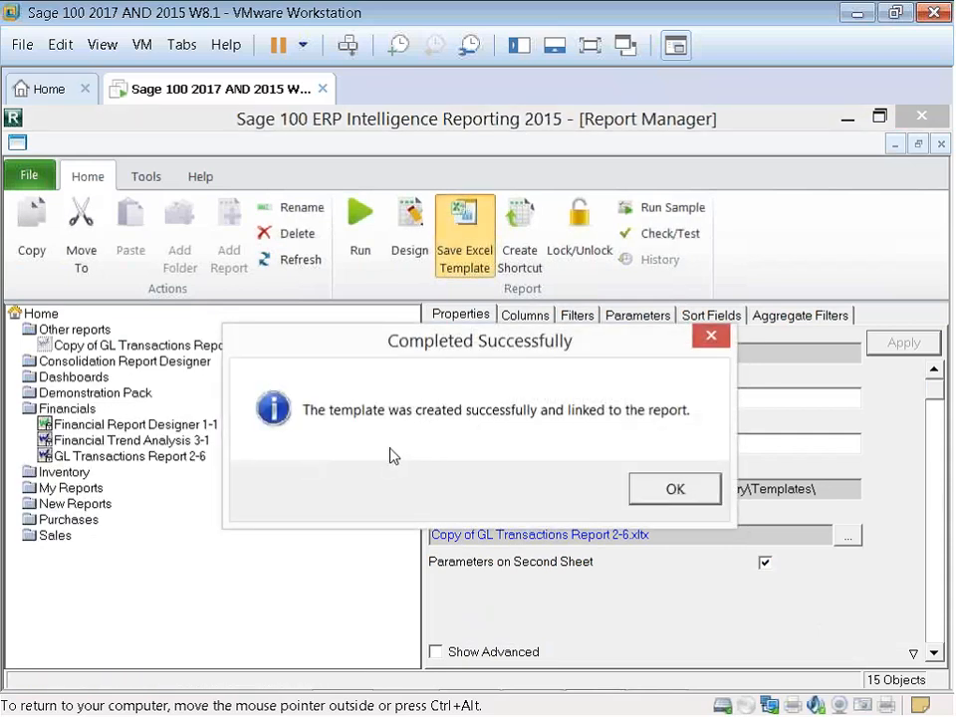
click(674, 490)
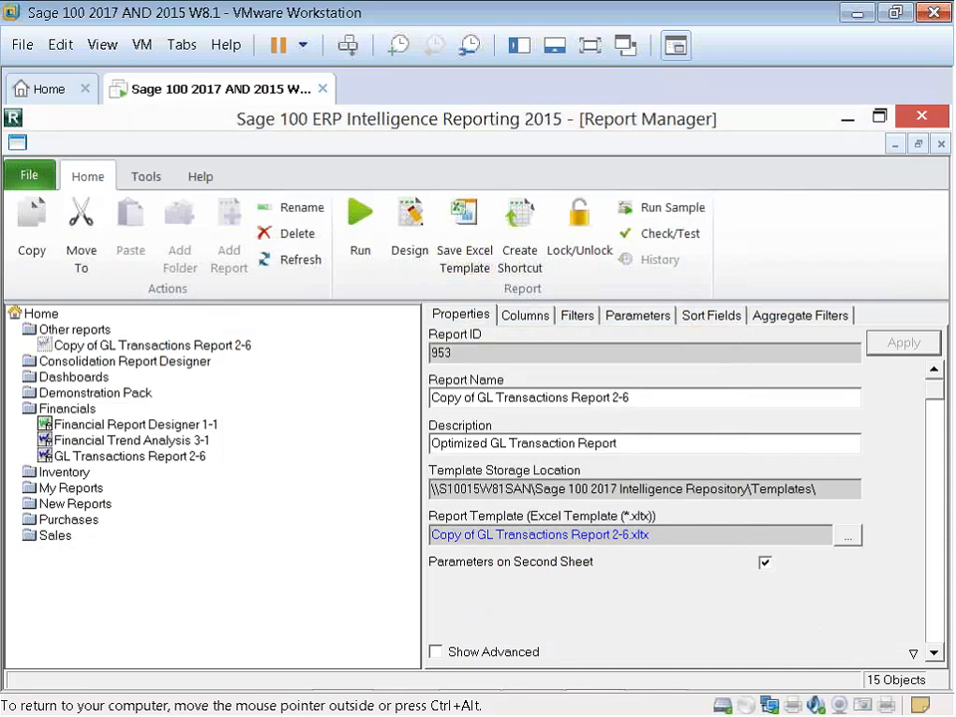
- Try to run Copy of GL Transactions Report 2-6 from the new template with the end date set to 31 May 2021
click(142, 348)
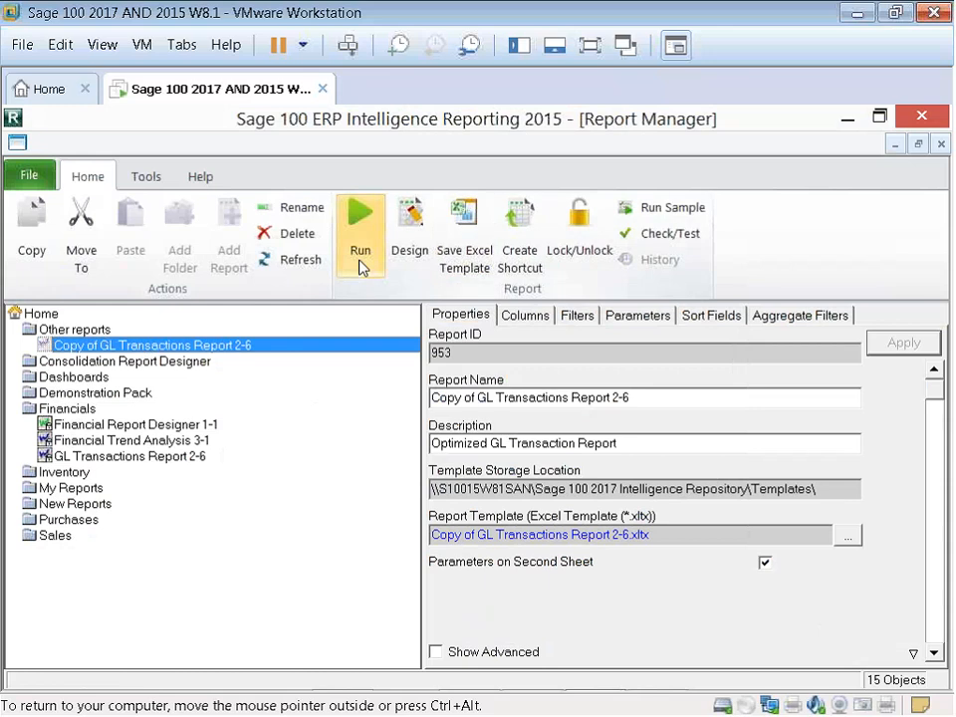
click(361, 222)
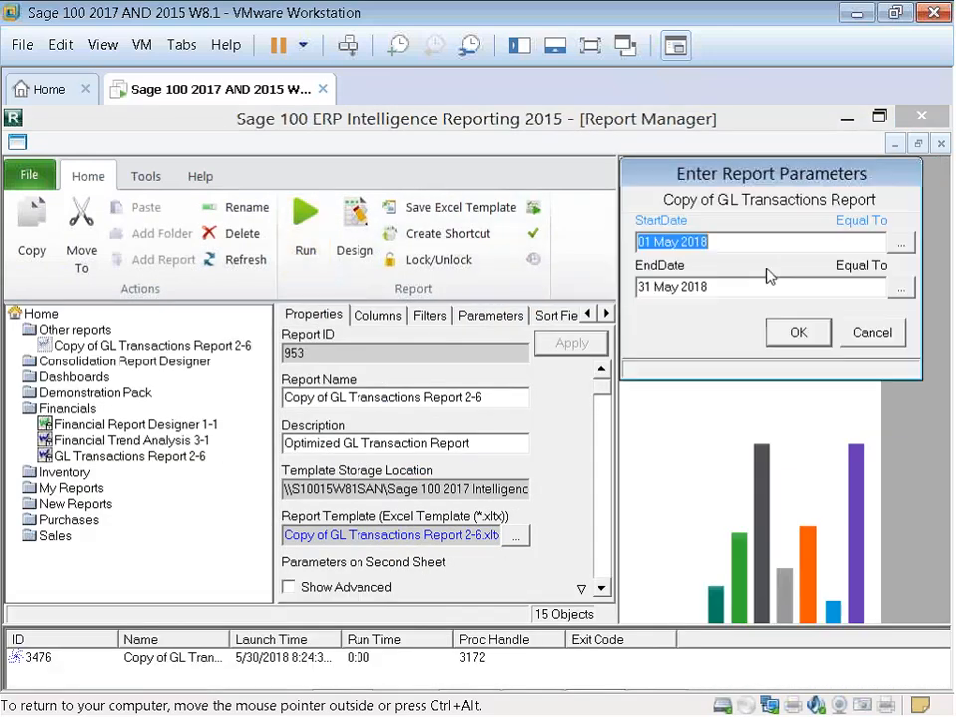
click(766, 285)
click(766, 285)
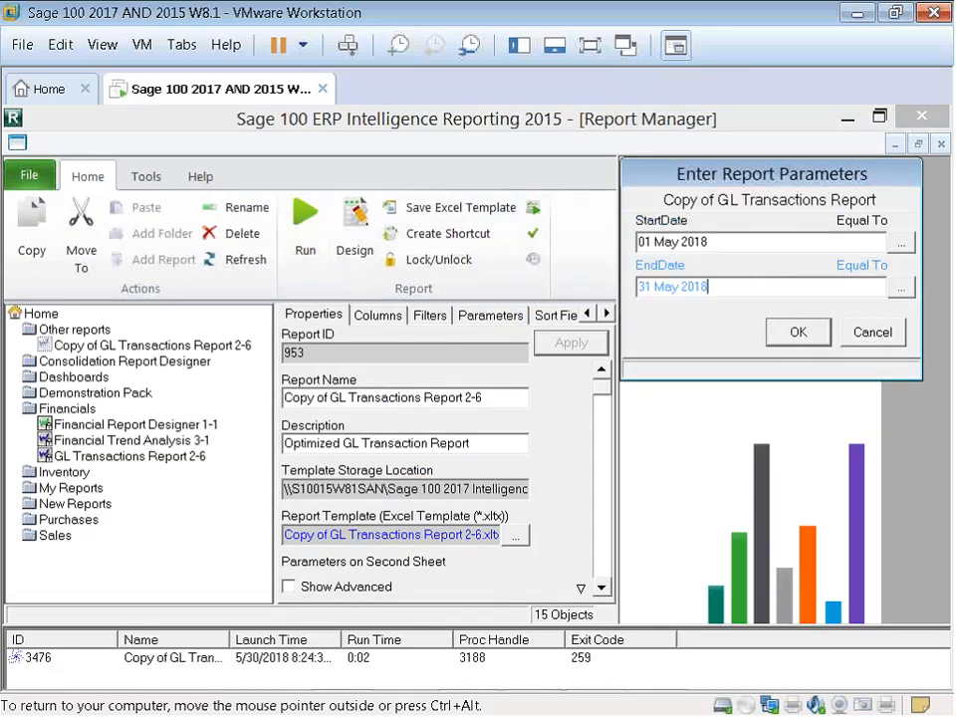
key(BackSpace)
key(BackSpace)
text(21)
click(785, 335)
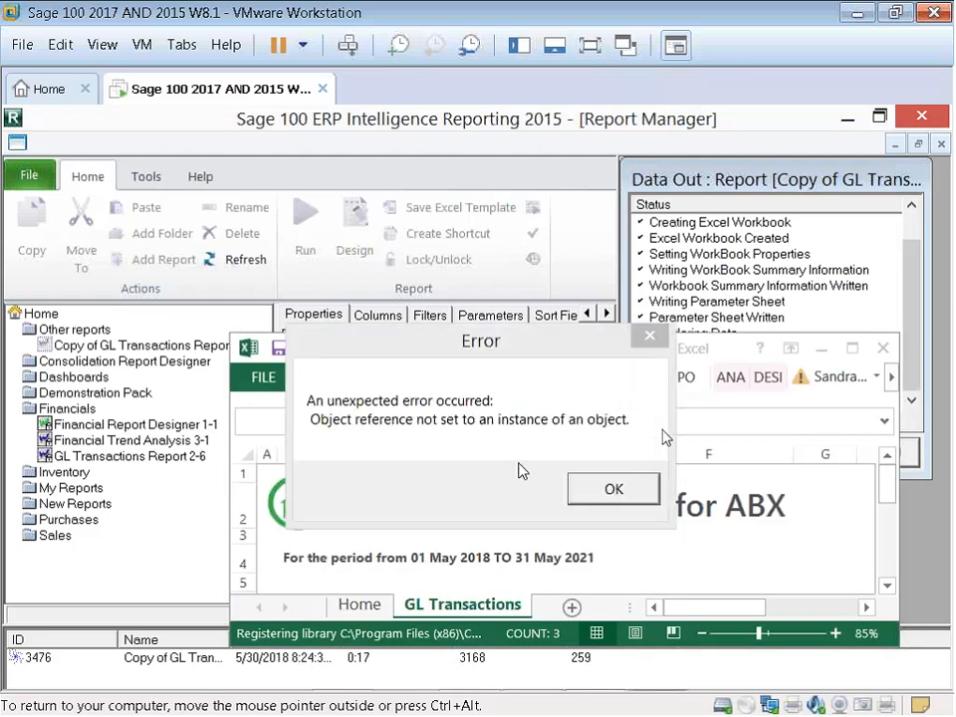
click(582, 490)
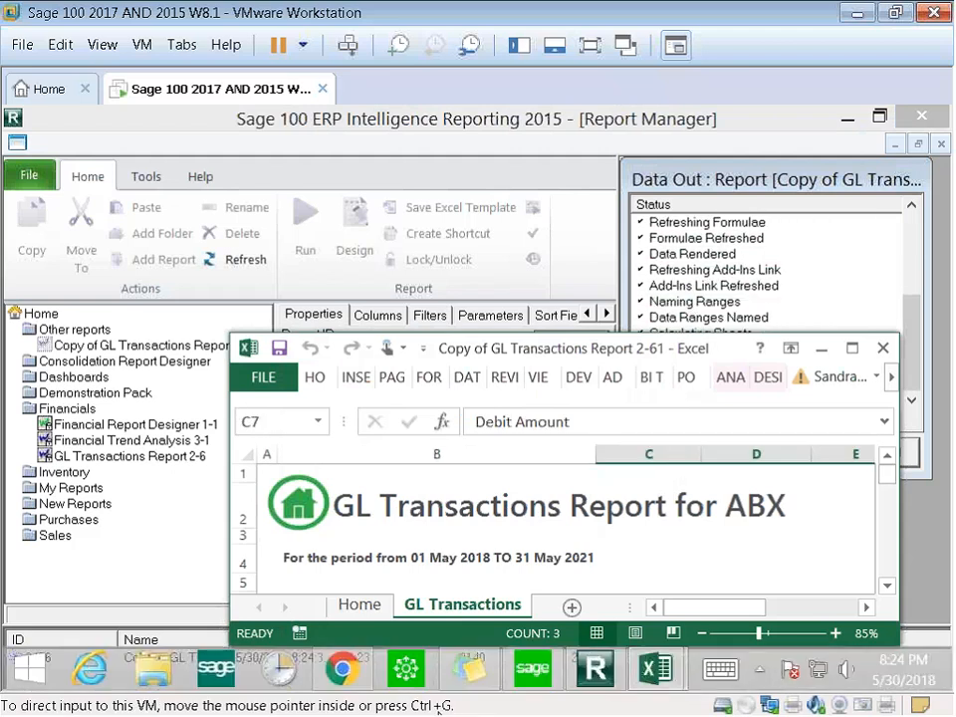
- Switch to Excel and close the Copy of GL Transactions Report 2-61 workbook without saving its changes
mouse_move(667, 685)
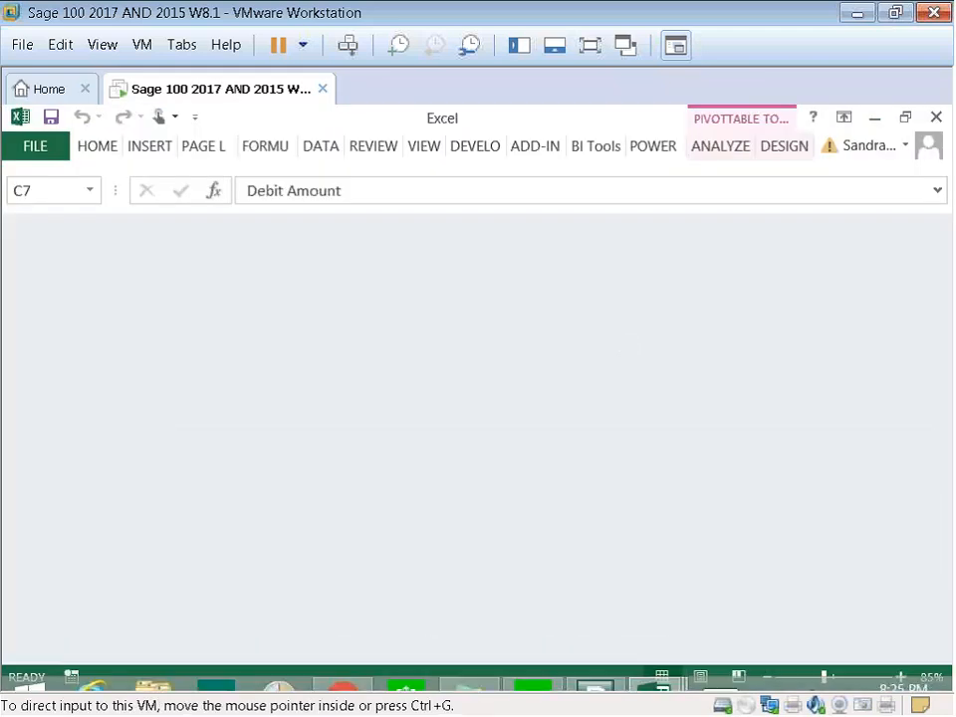
click(934, 118)
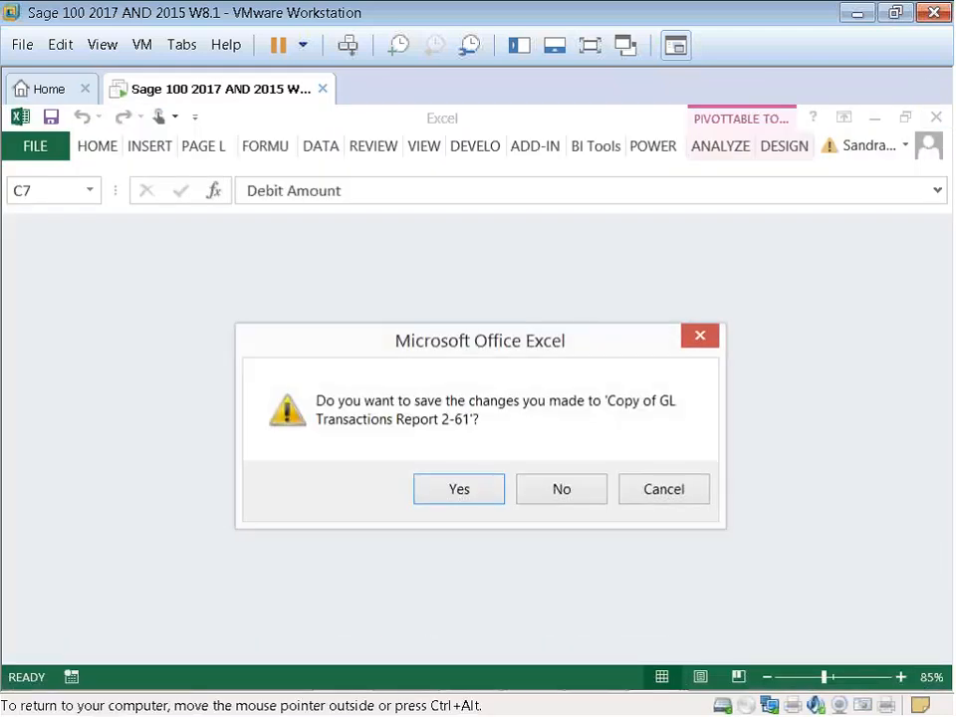
click(549, 488)
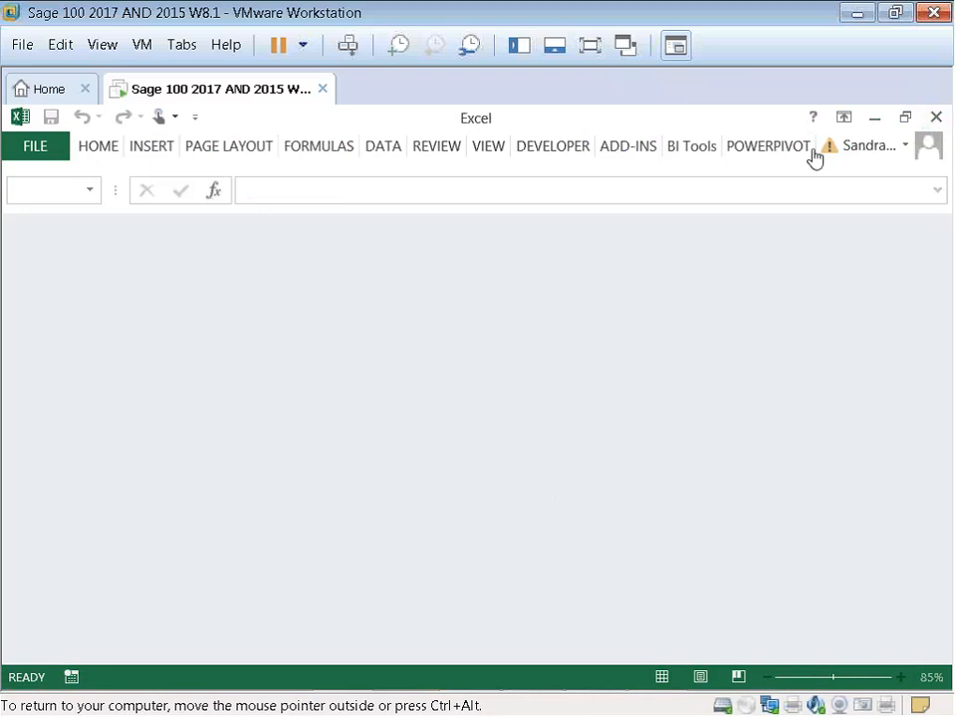
mouse_move(665, 685)
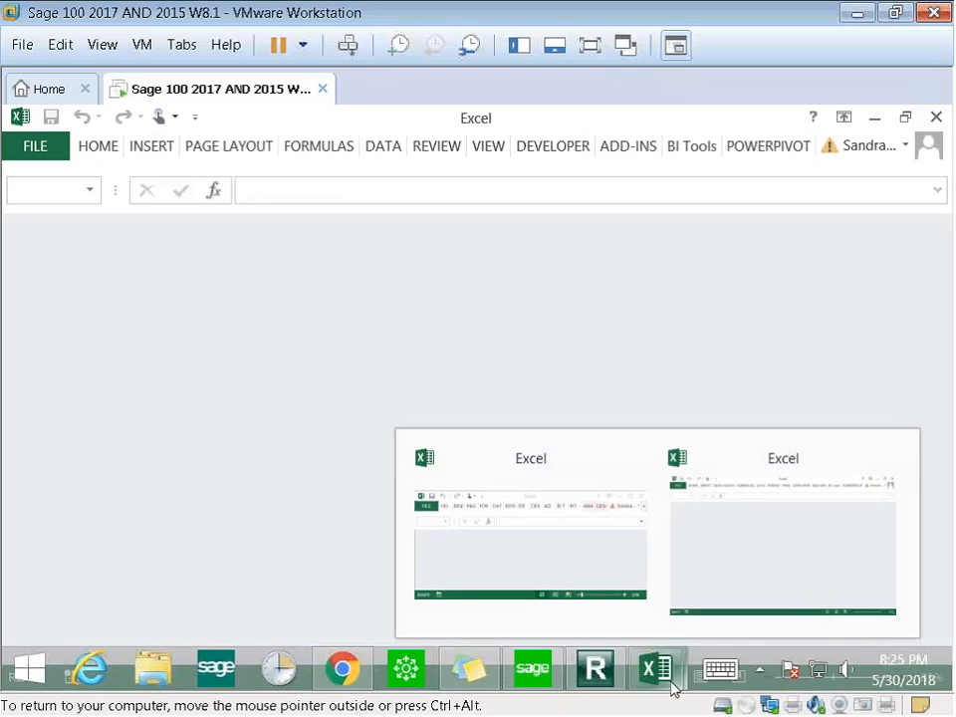
click(583, 587)
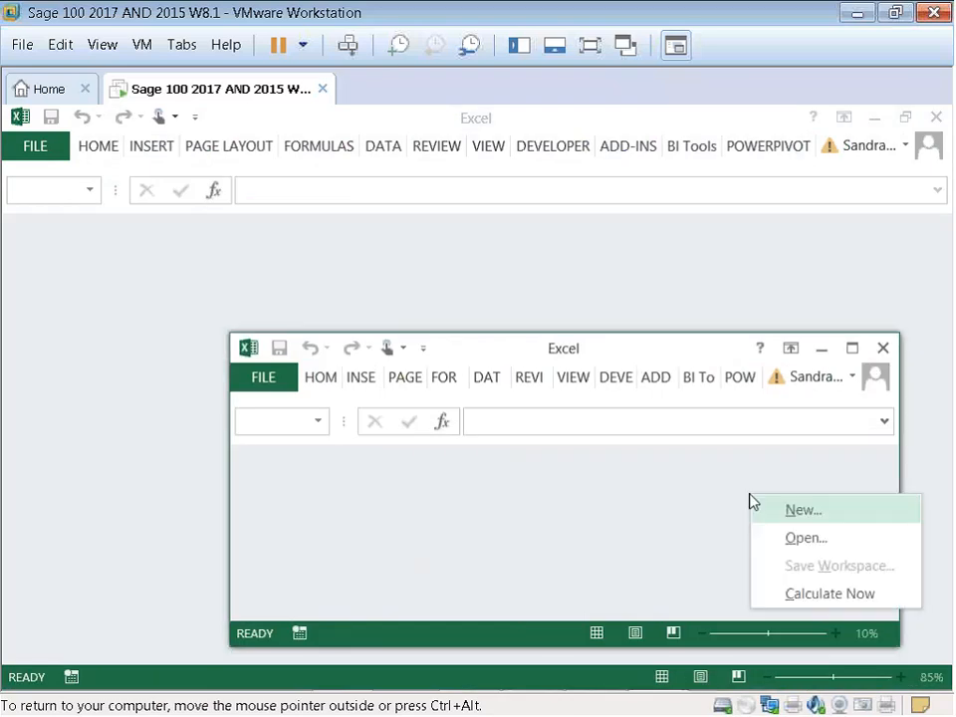
right_click(750, 501)
click(756, 539)
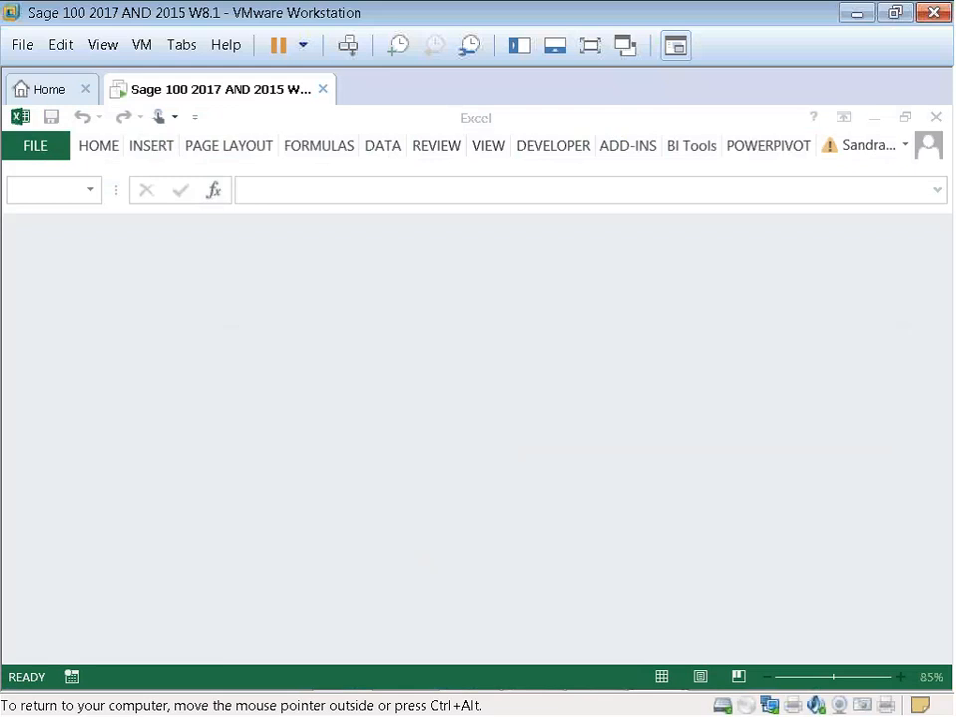
- Open the virtual machine's Task Manager, end the Microsoft Excel task and close Task Manager
click(347, 47)
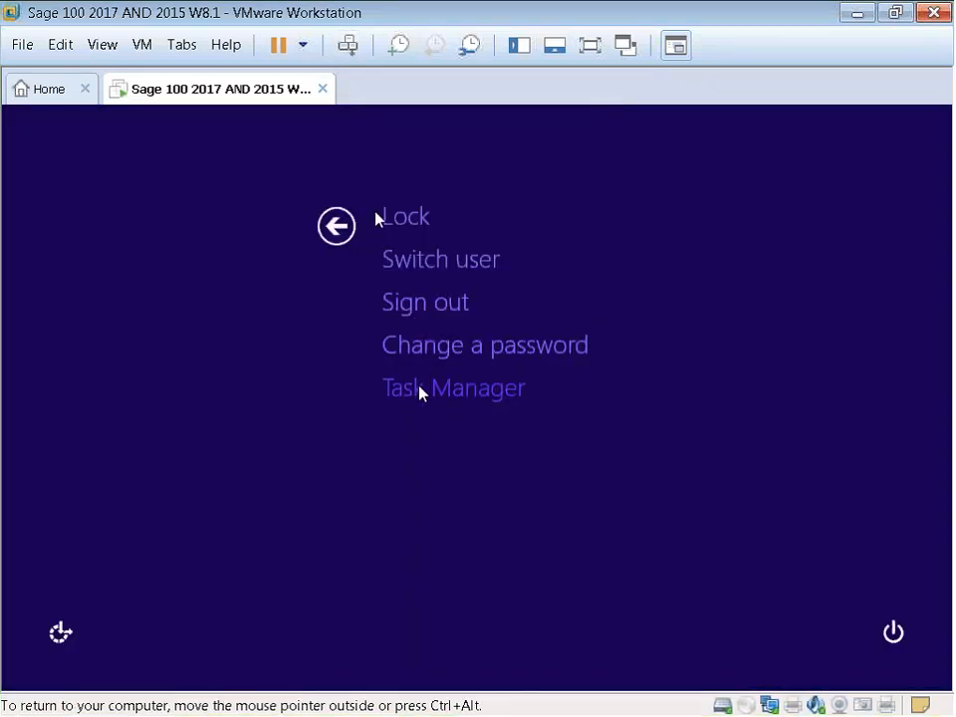
click(420, 390)
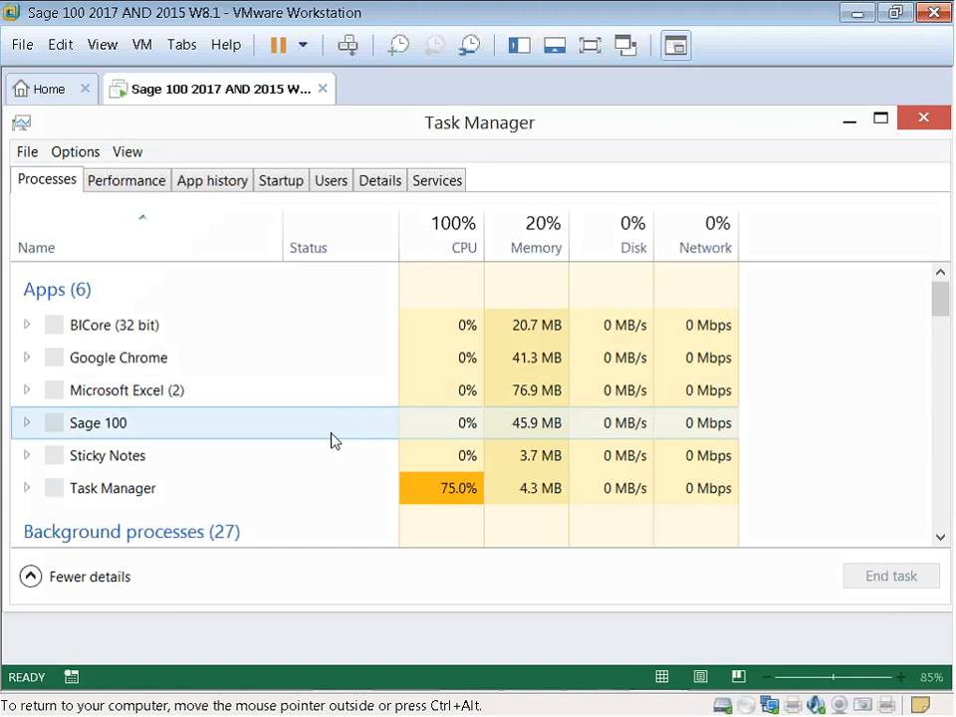
click(219, 392)
click(872, 580)
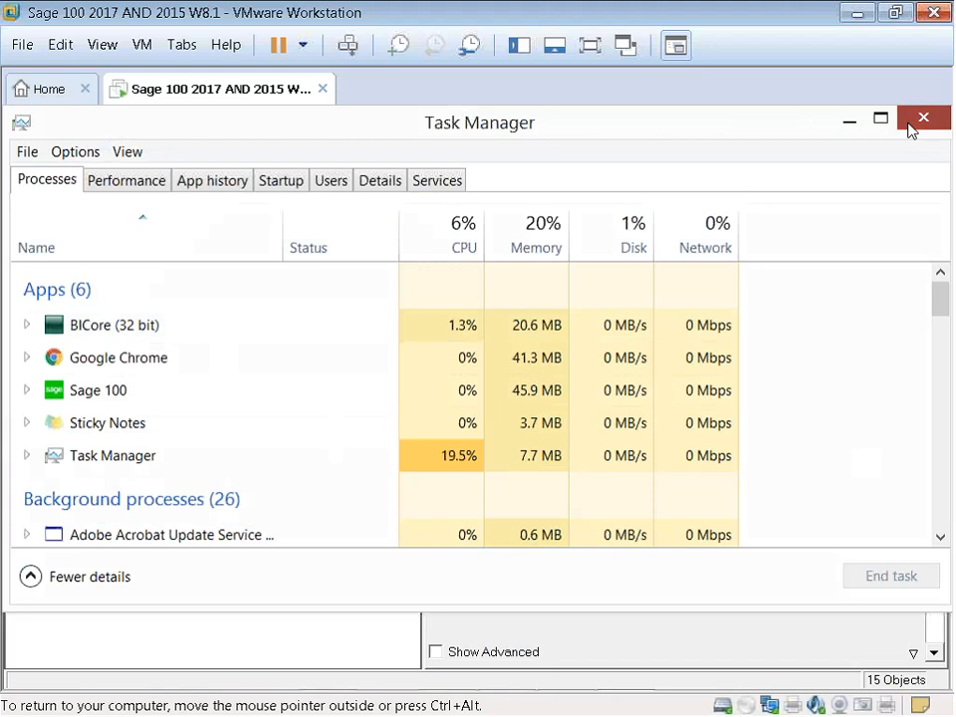
click(910, 128)
- Run Copy of GL Transactions Report 2-6 again in the Report Manager, with the end date set to 31 May 2021
click(64, 346)
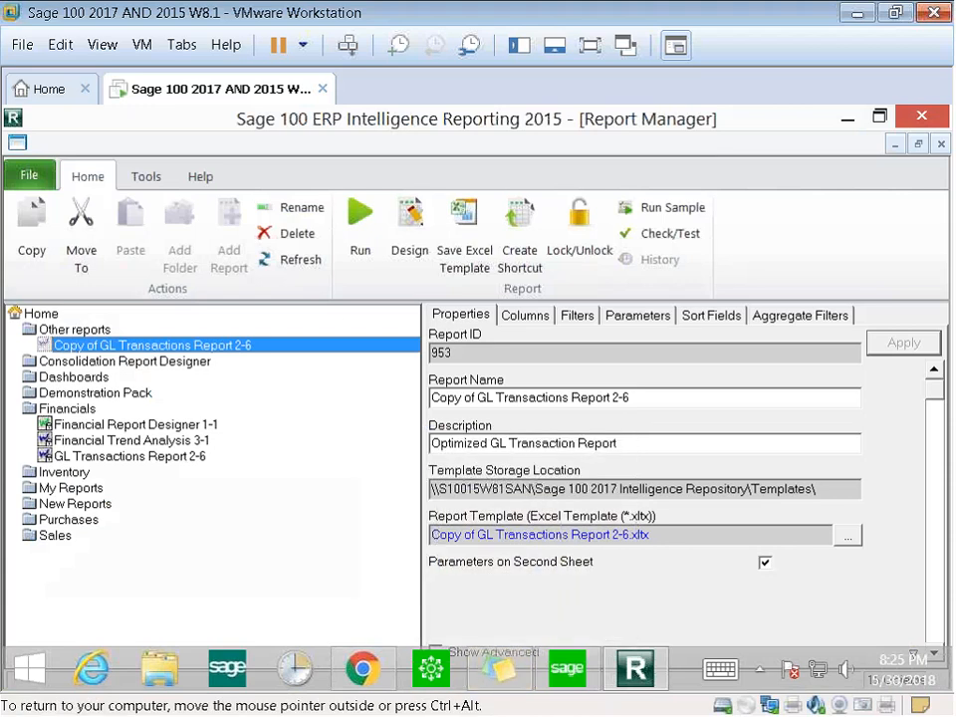
click(359, 244)
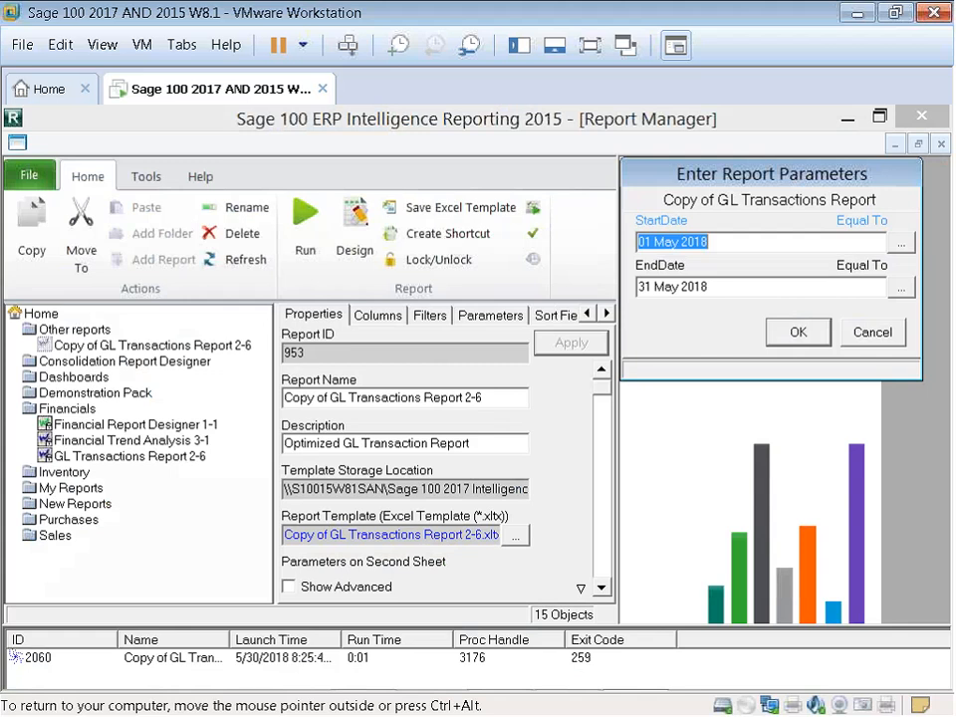
click(738, 285)
double_click(738, 286)
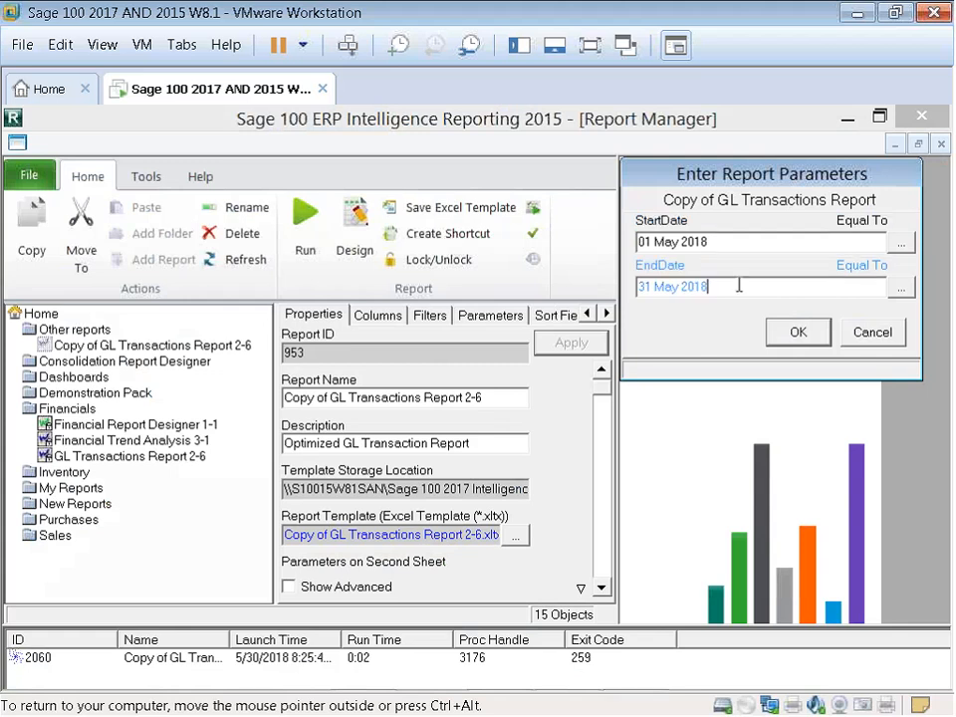
text(2021)
click(776, 339)
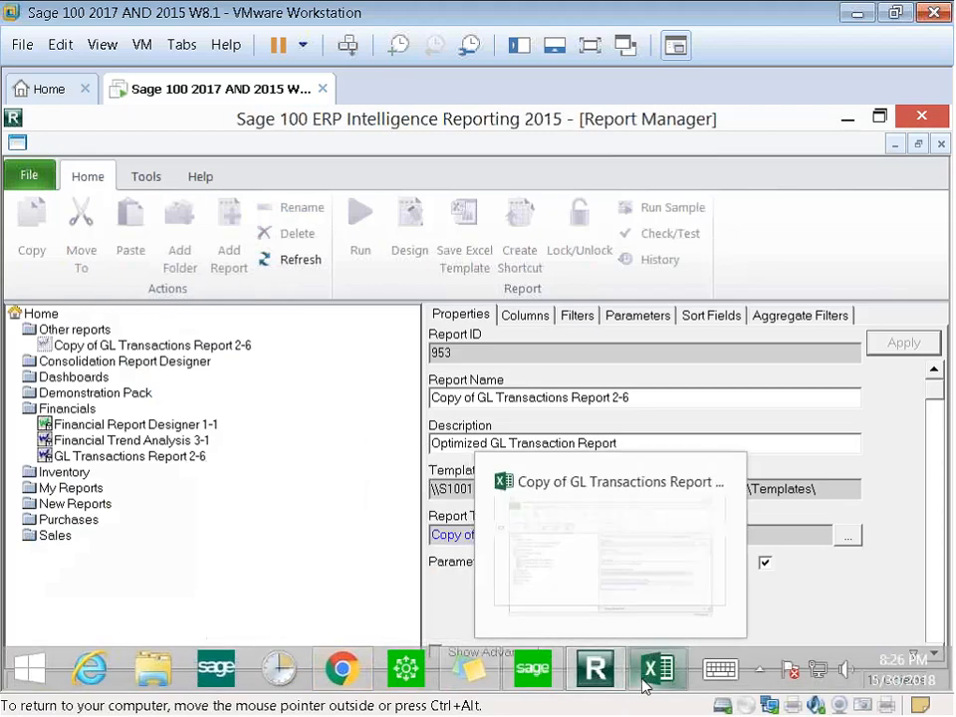
- Switch to Excel, maximize the rerun Copy of GL Transactions Report 2-61 workbook and review its GL Transactions sheet
click(645, 678)
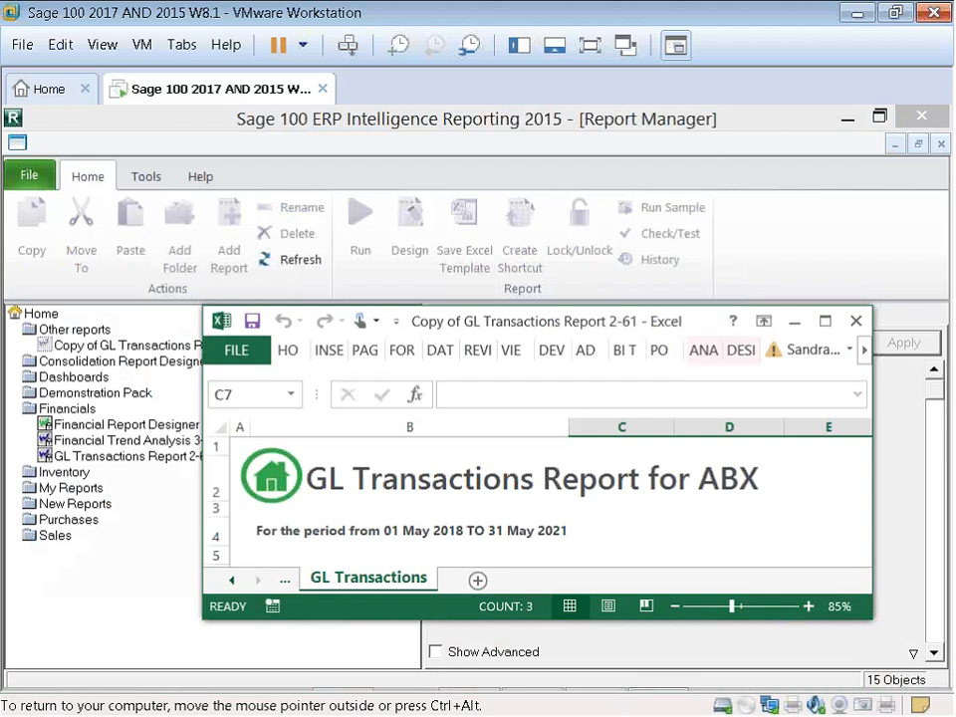
click(824, 321)
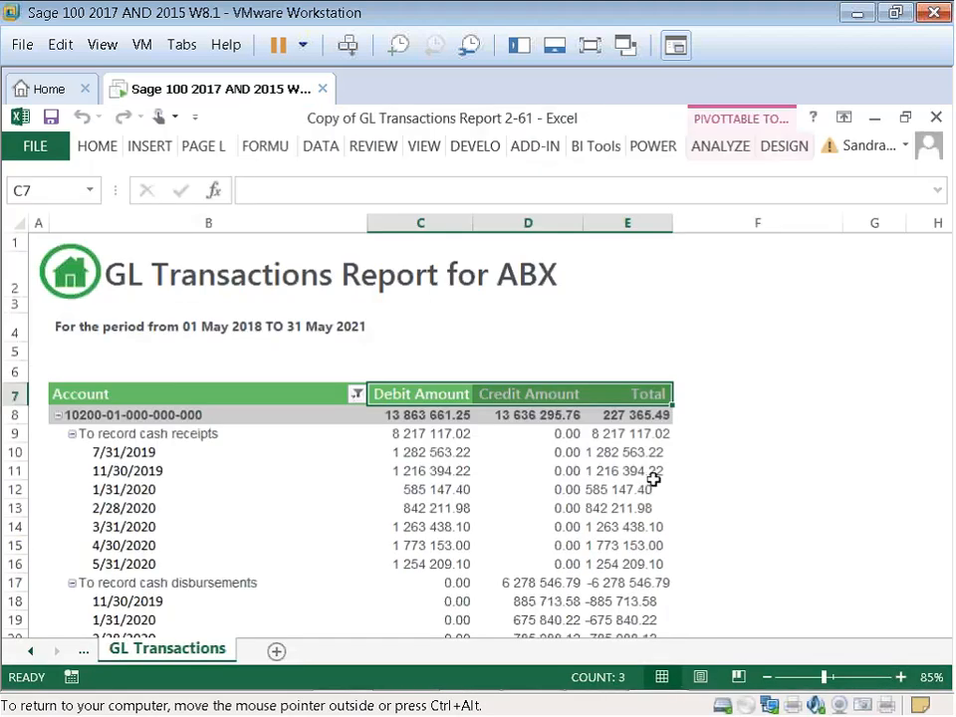
mouse_move(645, 478)
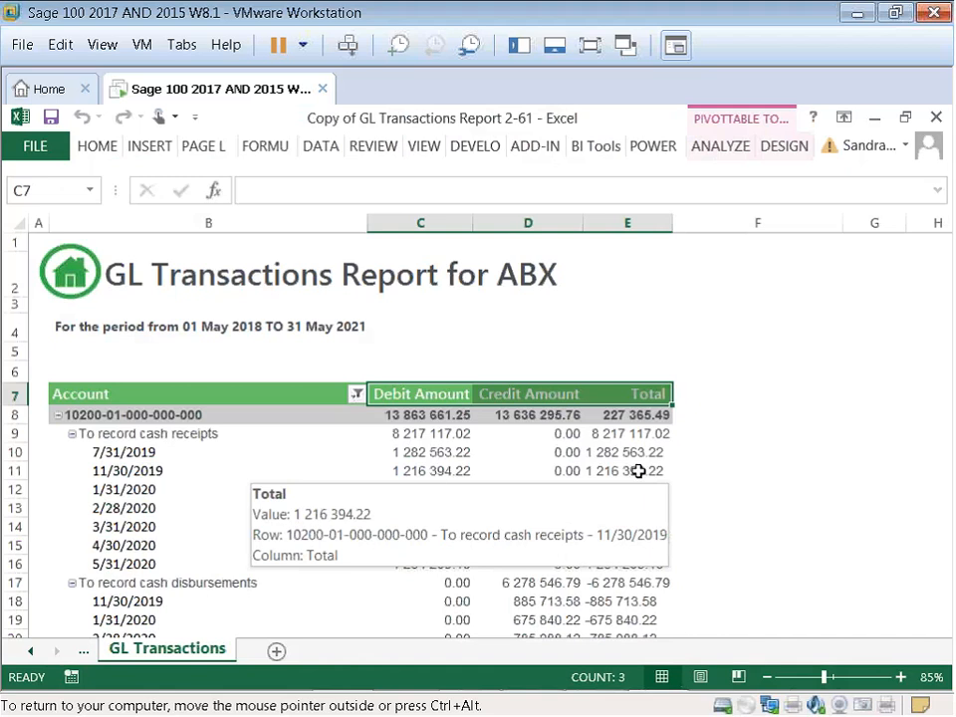
click(637, 470)
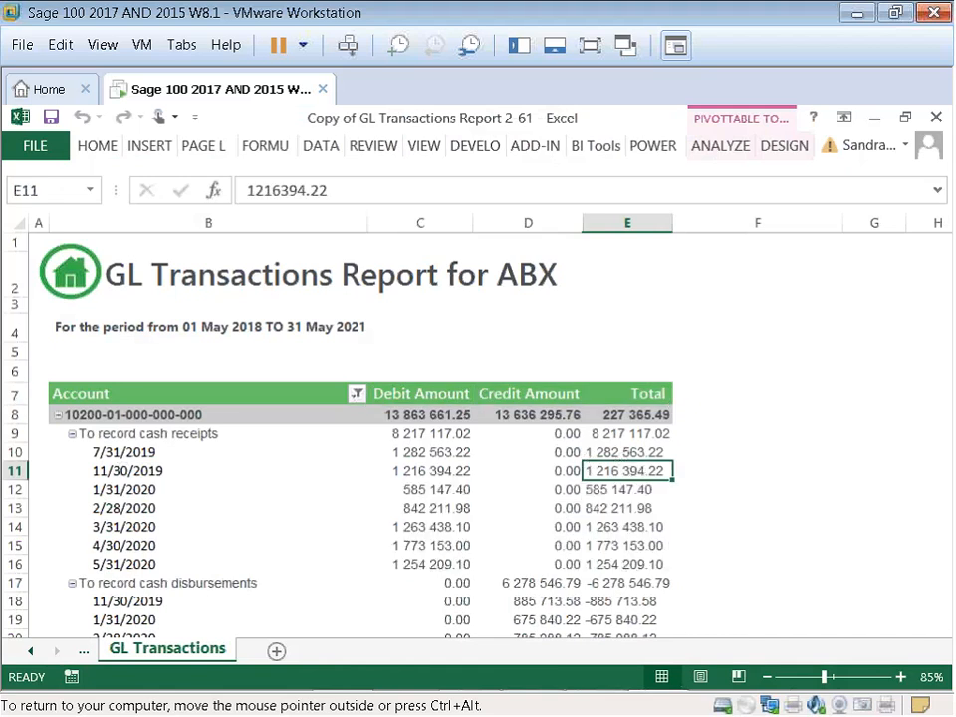
scroll(179, 558, down, 1)
scroll(179, 645, down, 6)
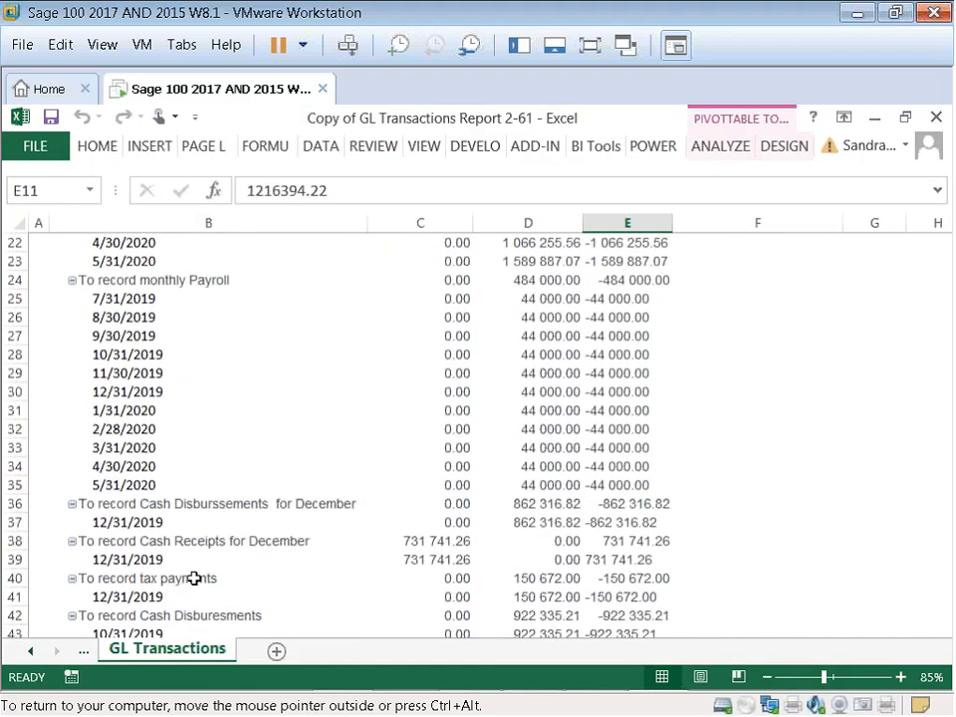
scroll(199, 574, up, 7)
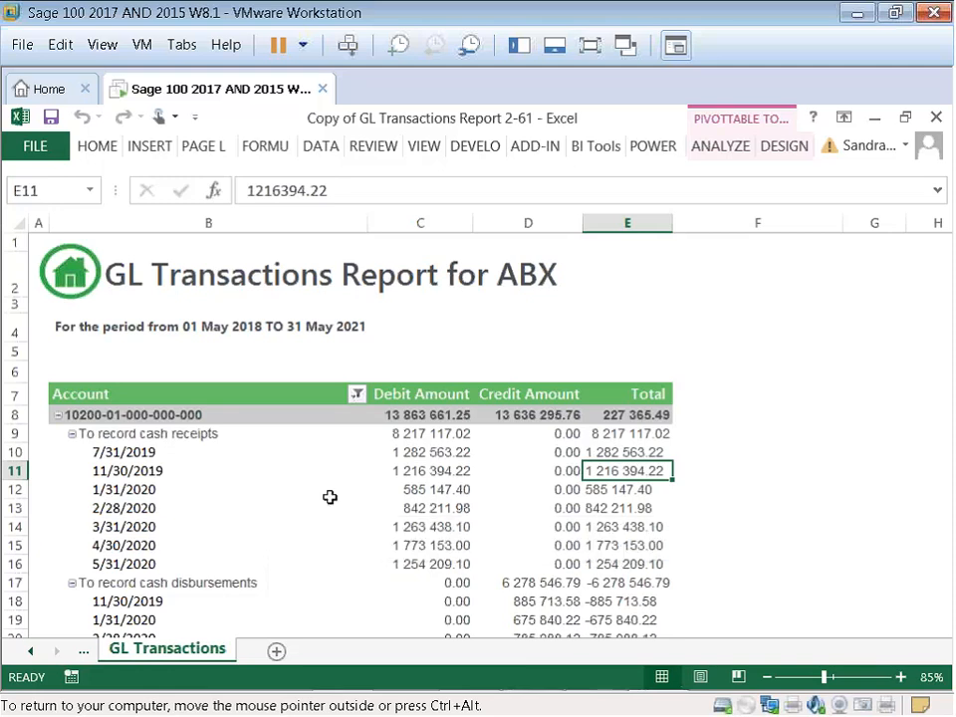
- Show the GL Transactions PivotTable's field list, narrow it beside the report and look through the available fields from AccountDesc to DocumentType
click(117, 452)
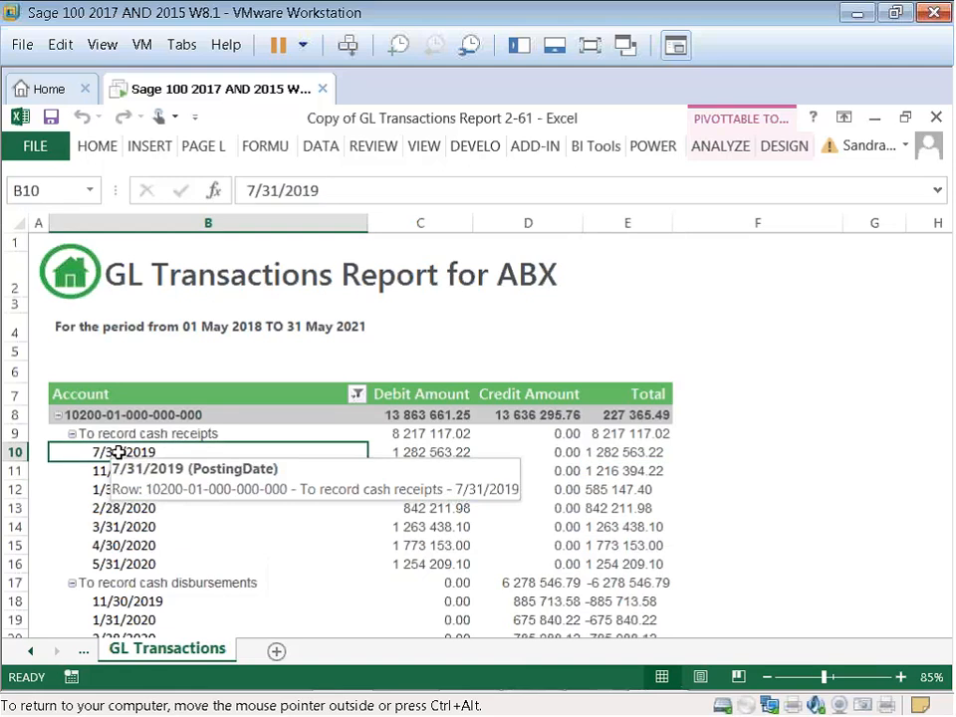
click(732, 149)
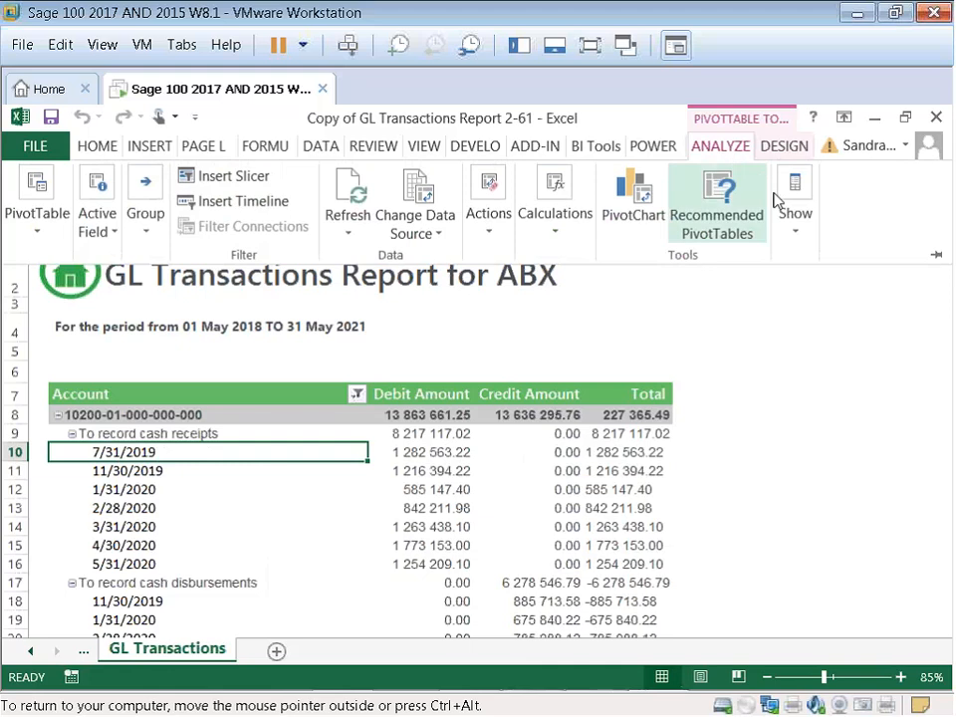
click(799, 235)
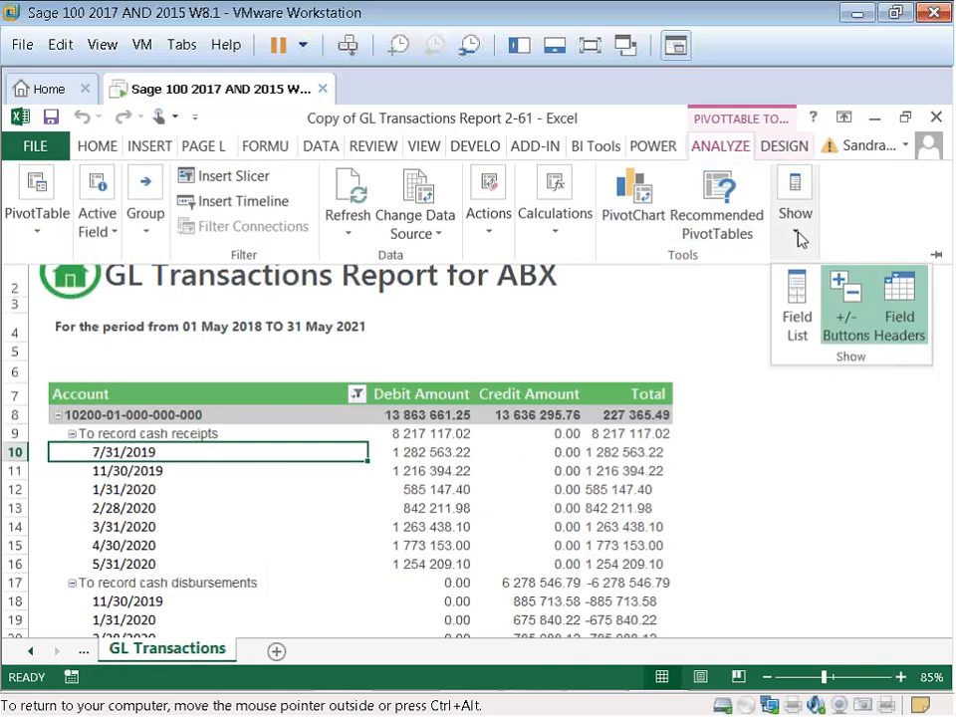
click(795, 299)
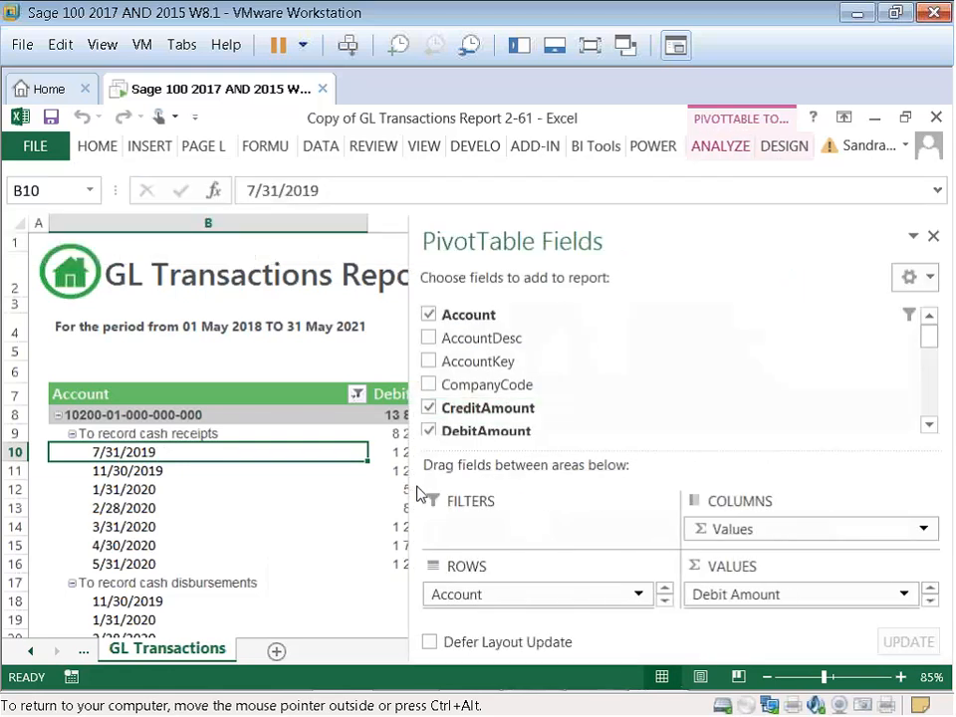
drag(412, 489, 692, 495)
click(930, 427)
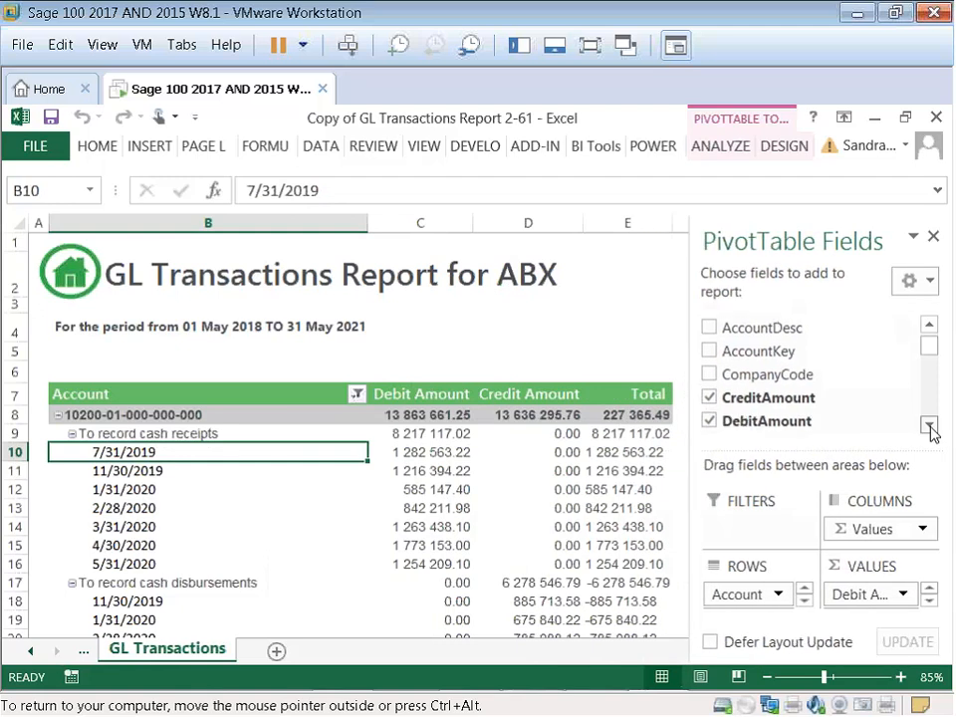
click(930, 426)
click(930, 427)
click(930, 426)
click(930, 427)
click(930, 426)
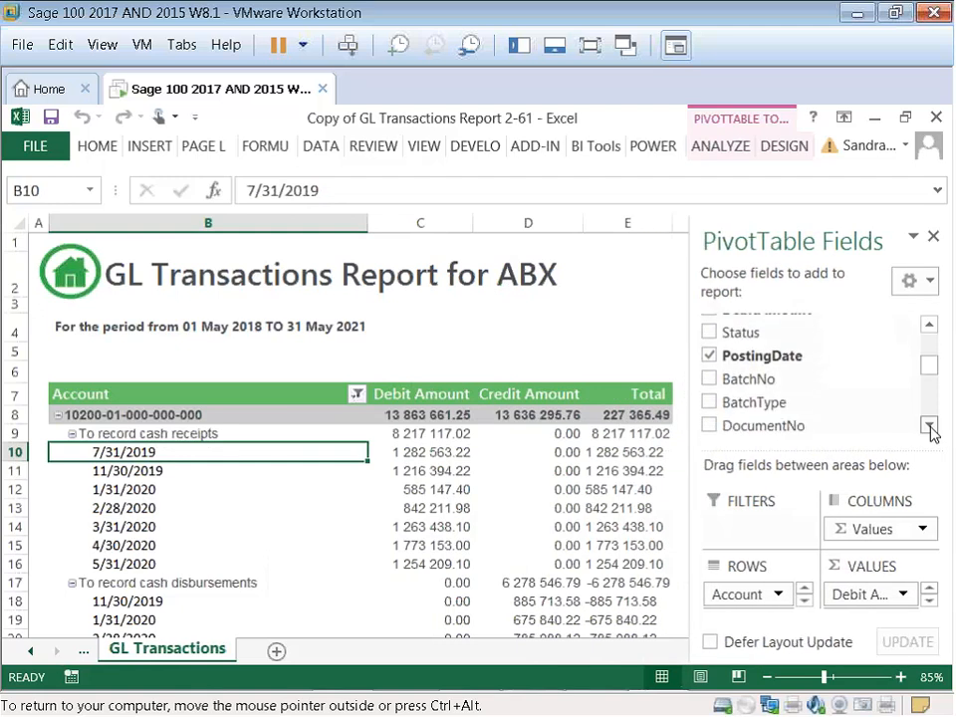
click(930, 426)
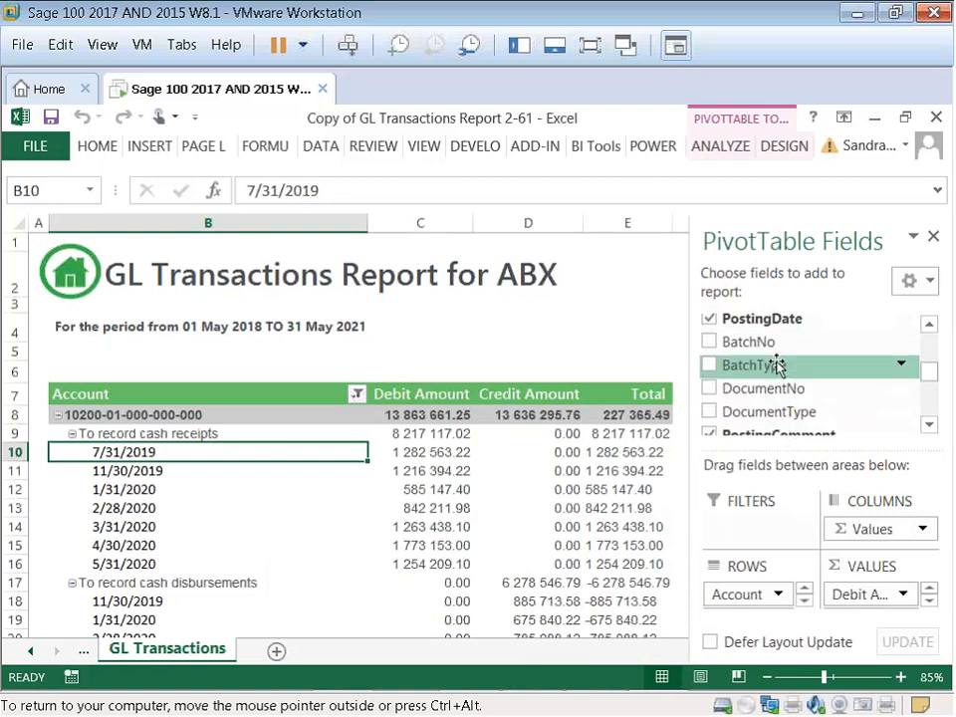
- Close the Copy of GL Transactions Report 2-61 workbook without saving its changes
mouse_move(452, 482)
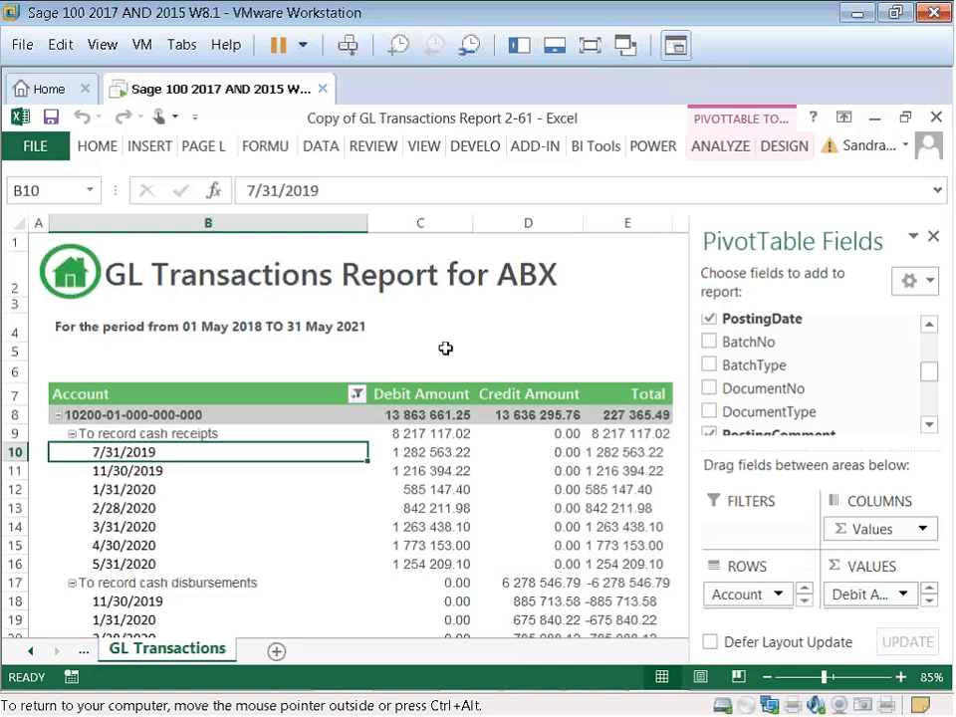
click(936, 117)
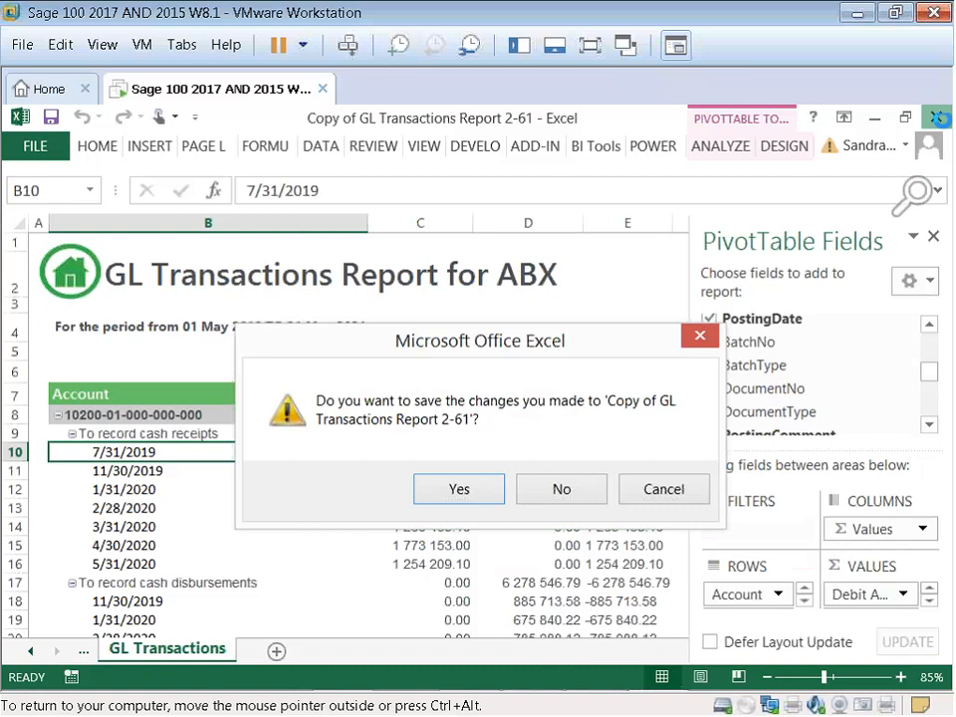
click(562, 492)
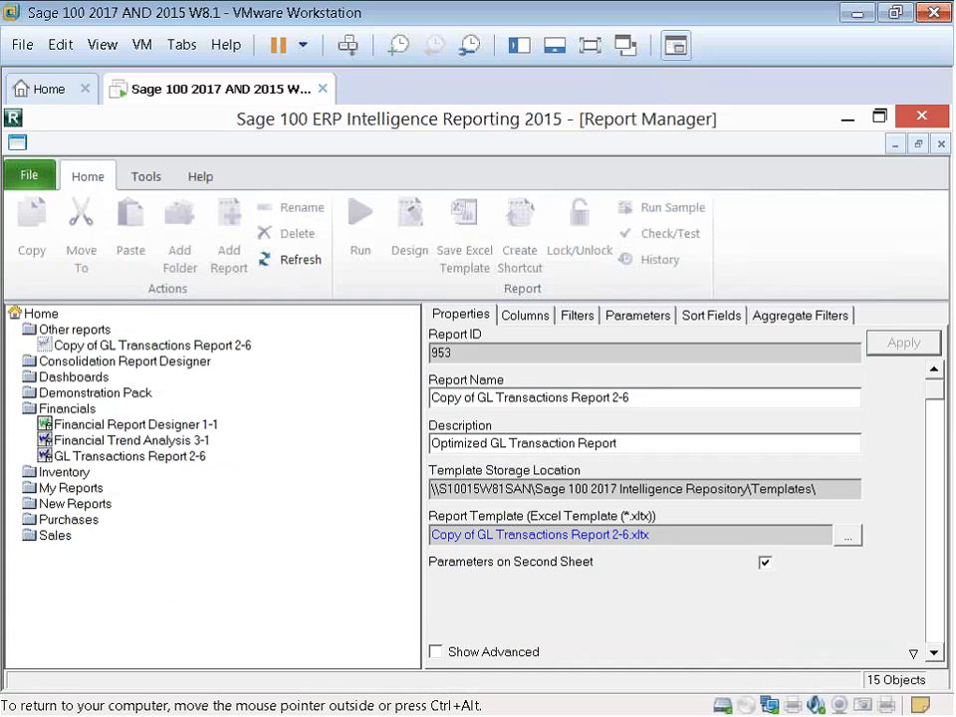
- Run Financial Report Designer 1-1 from the Report Manager's Financials folder, then switch to its Excel workbook and maximize it
click(117, 426)
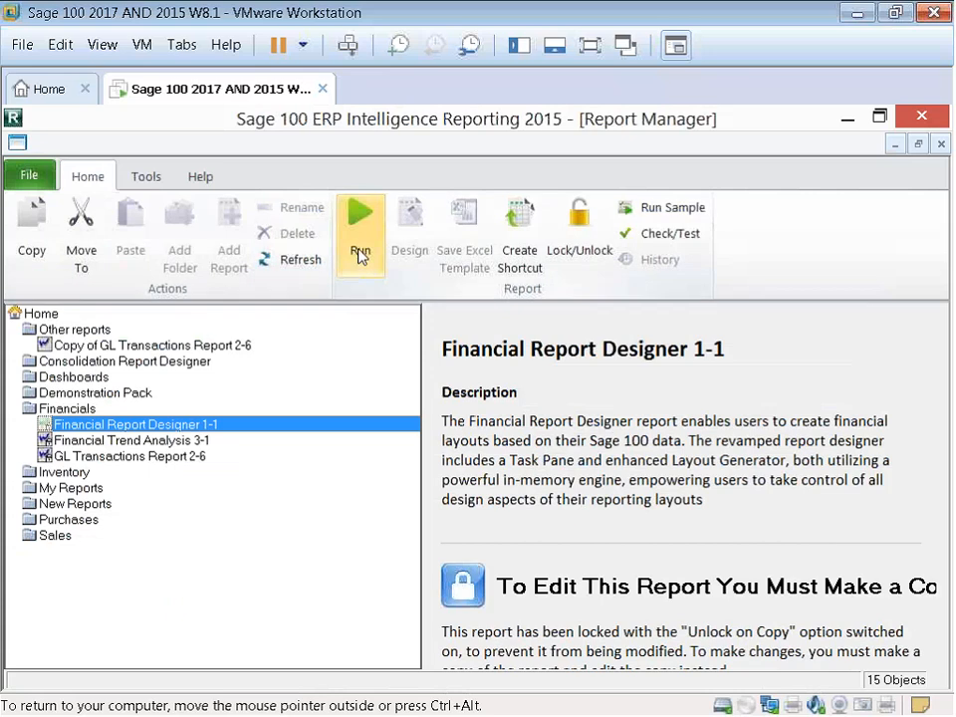
click(360, 239)
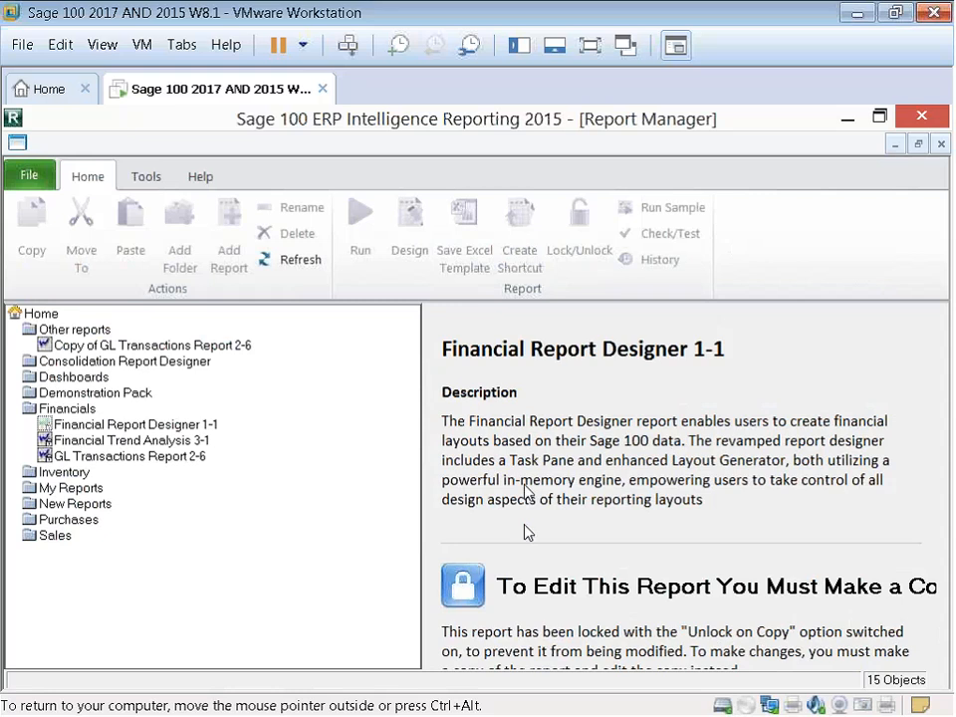
click(845, 121)
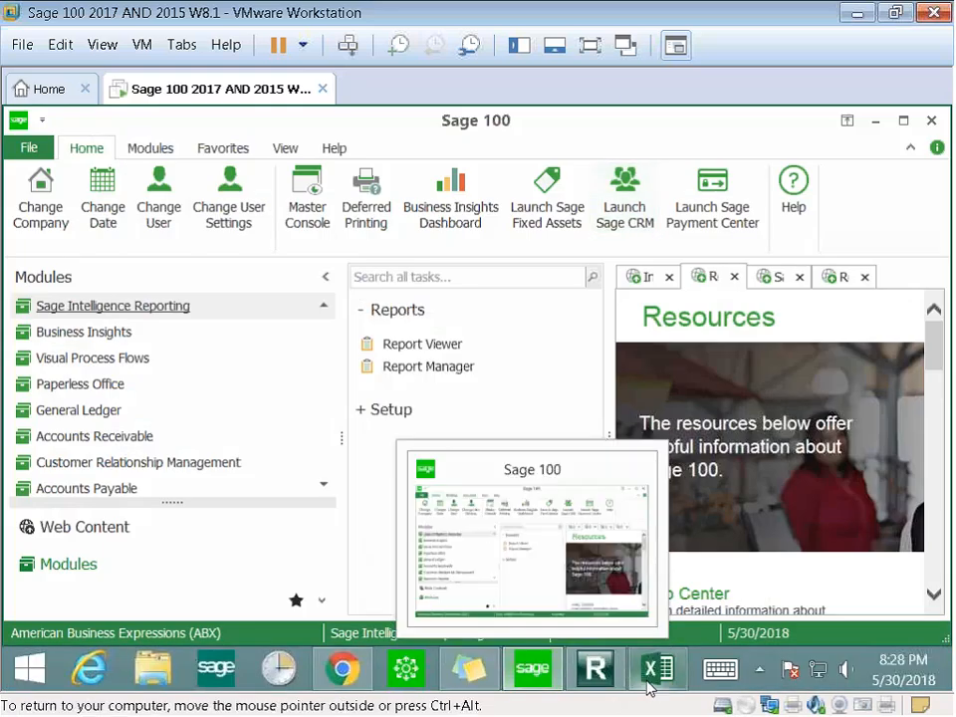
mouse_move(662, 687)
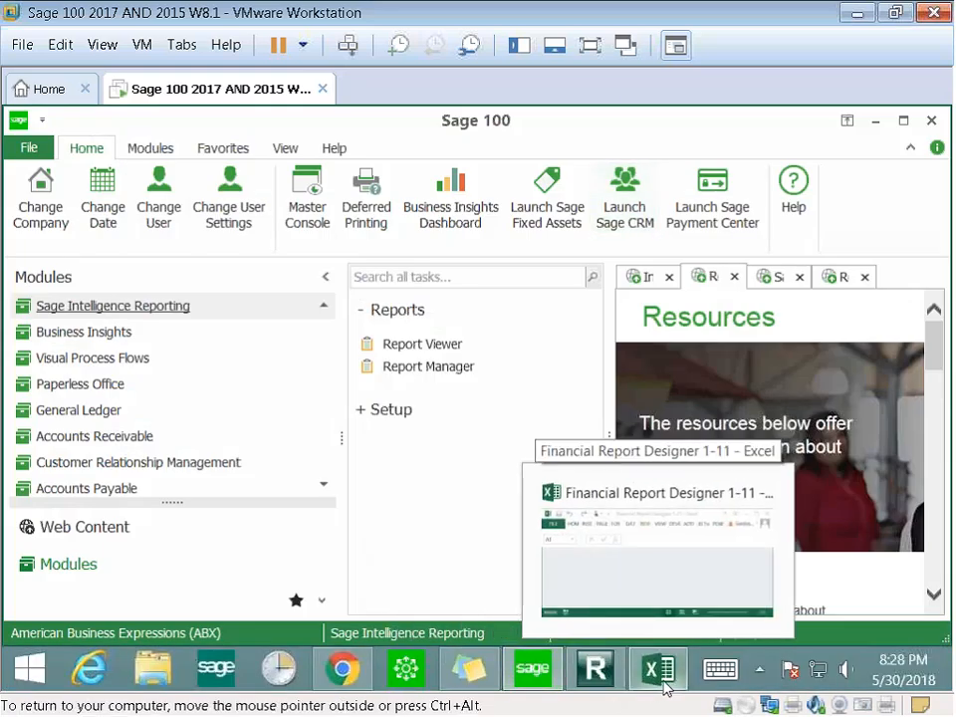
click(664, 687)
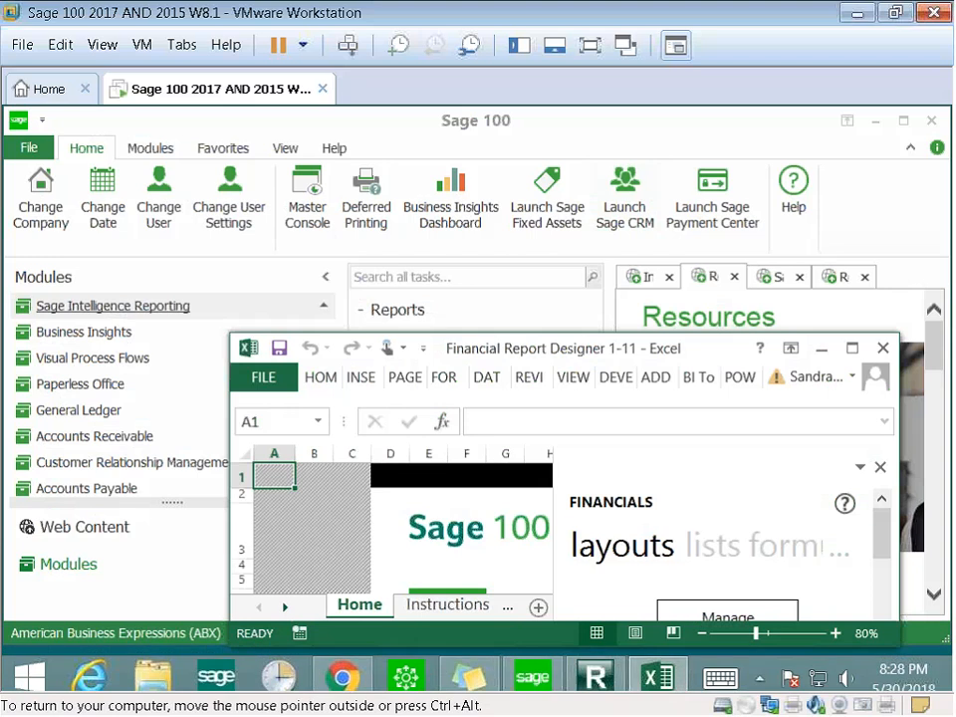
click(853, 348)
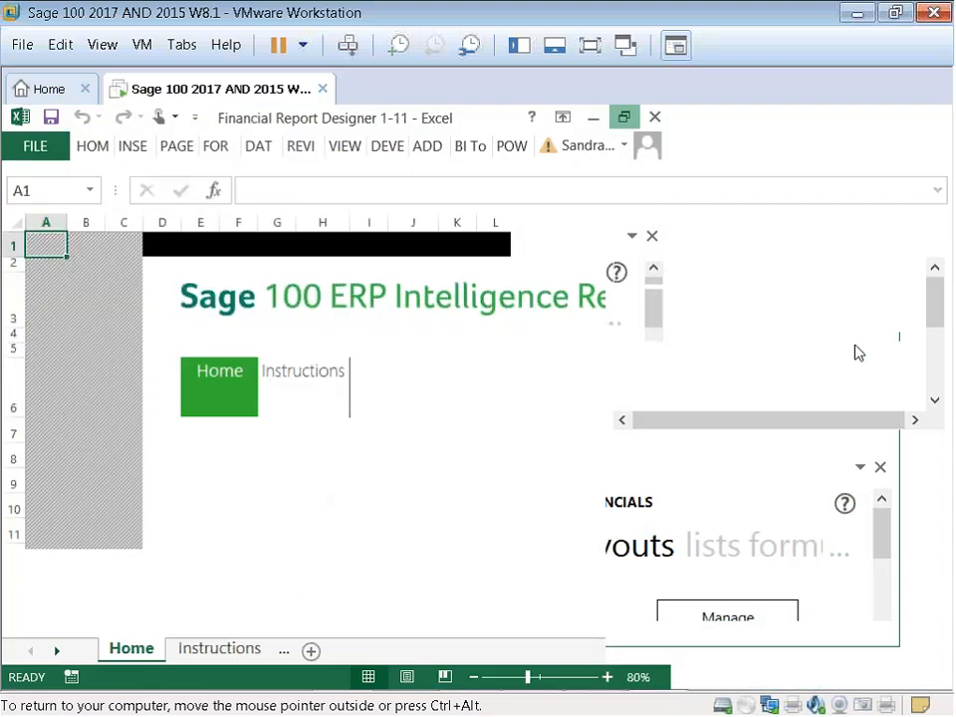
- Narrow the Financials task pane and look over the Home and Instructions sheets of the Financial Report Designer workbook
drag(608, 386, 687, 380)
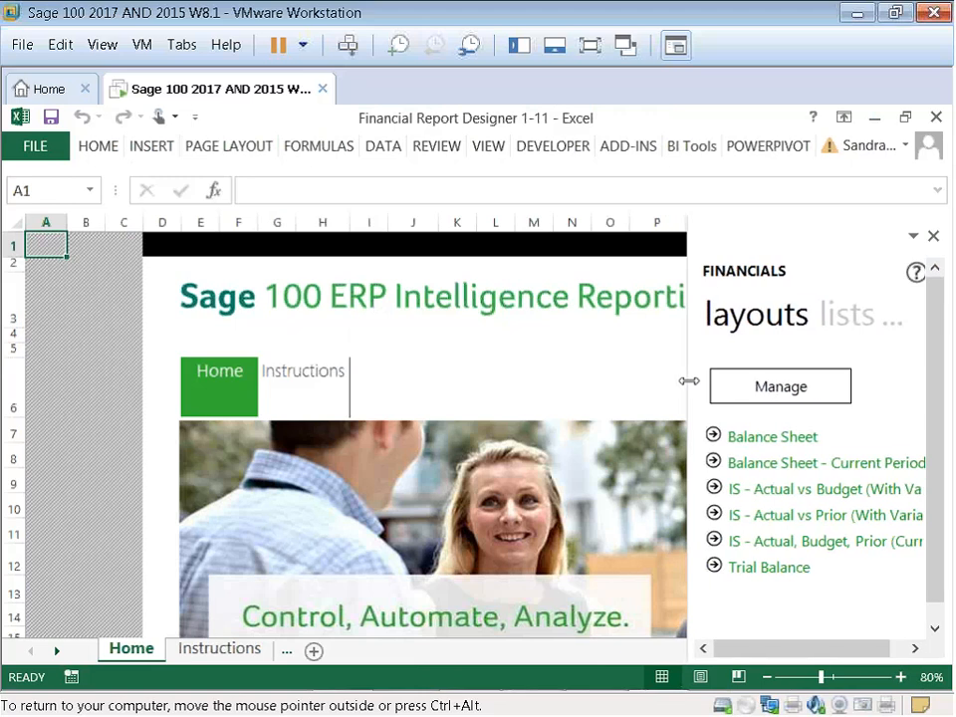
ctrl+scroll(355, 520, down, 1)
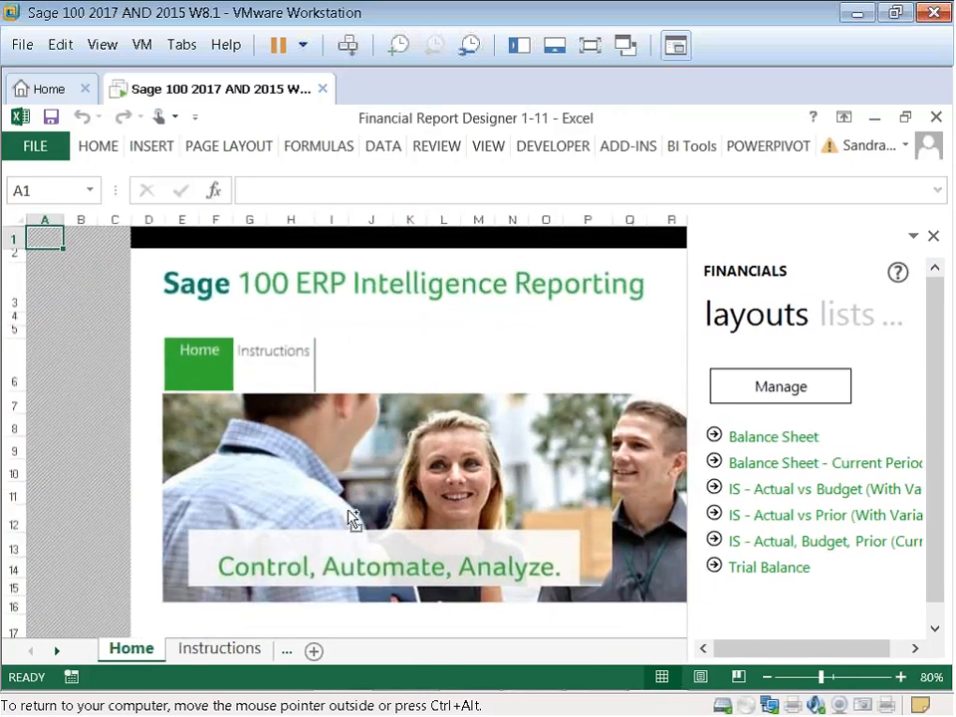
ctrl+scroll(340, 517, down, 2)
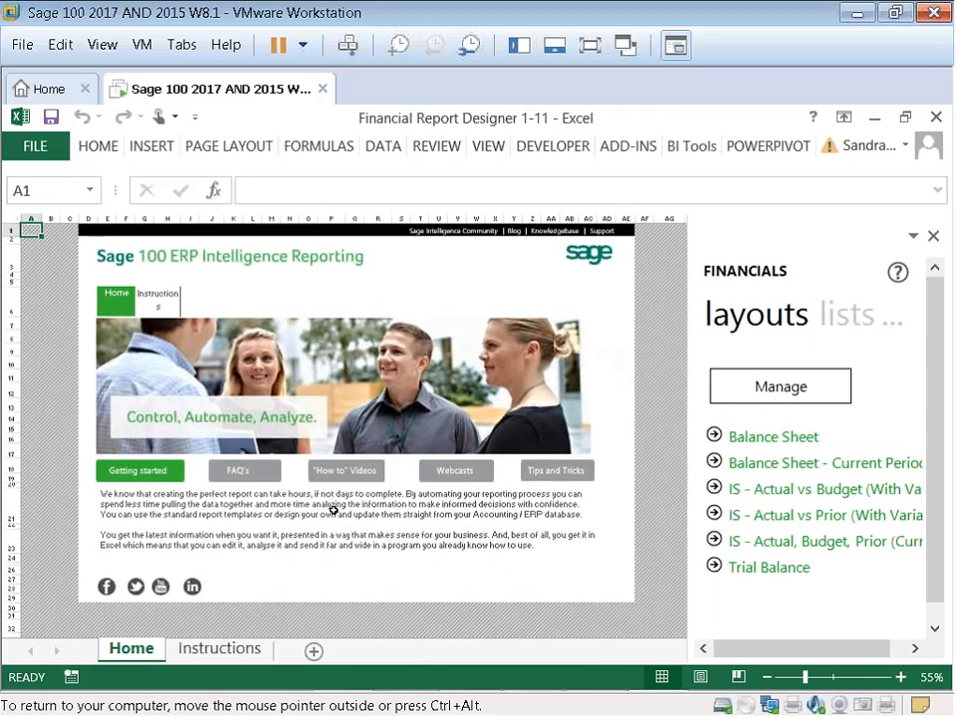
ctrl+scroll(339, 516, up, 1)
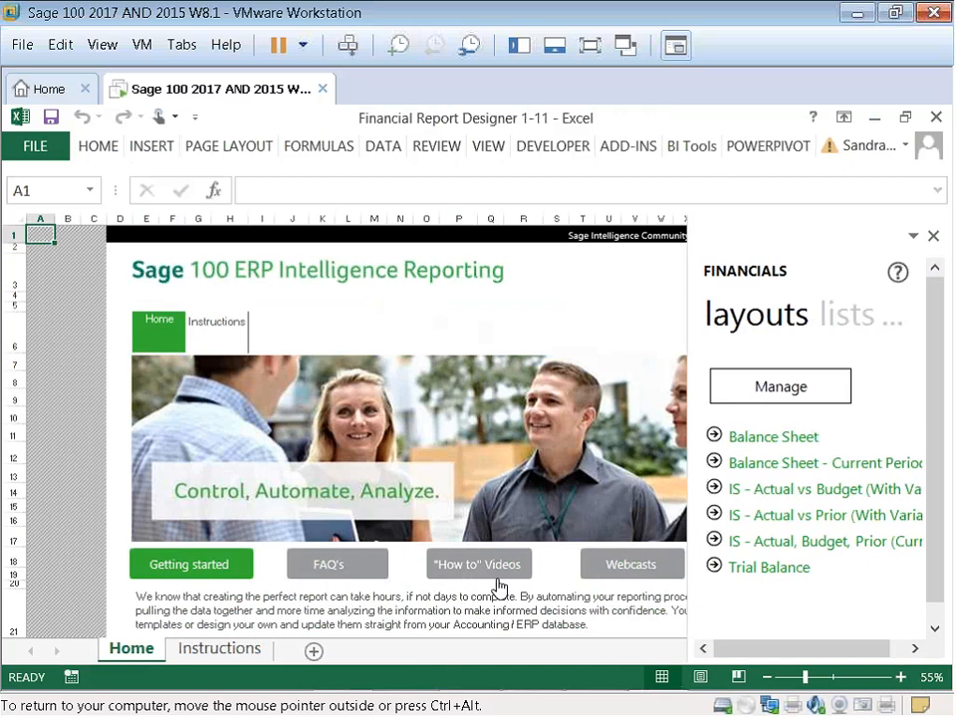
click(253, 655)
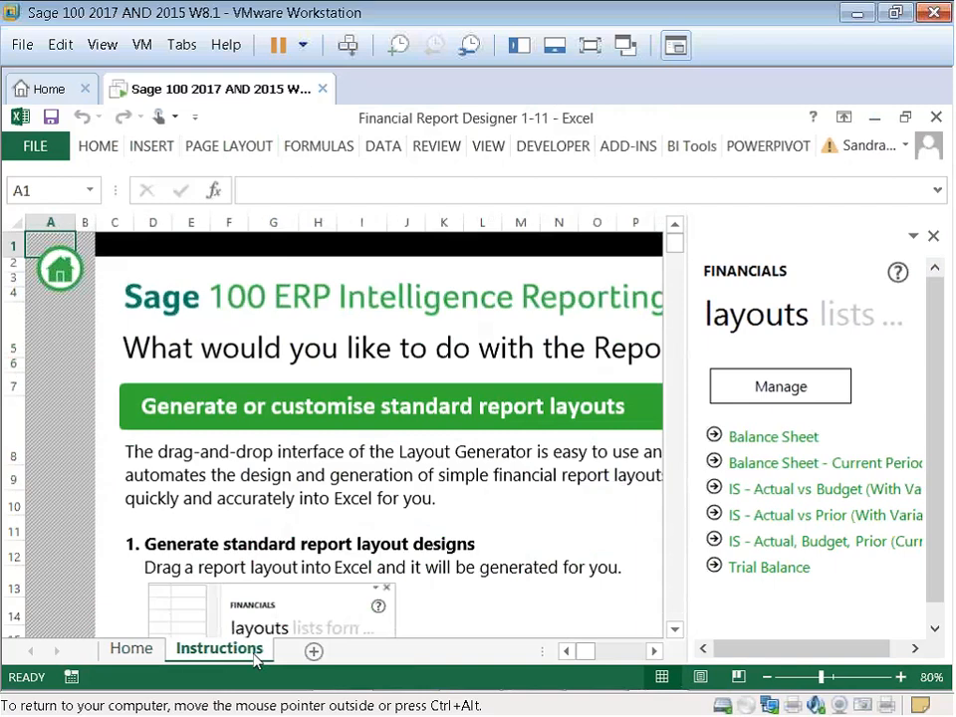
click(654, 651)
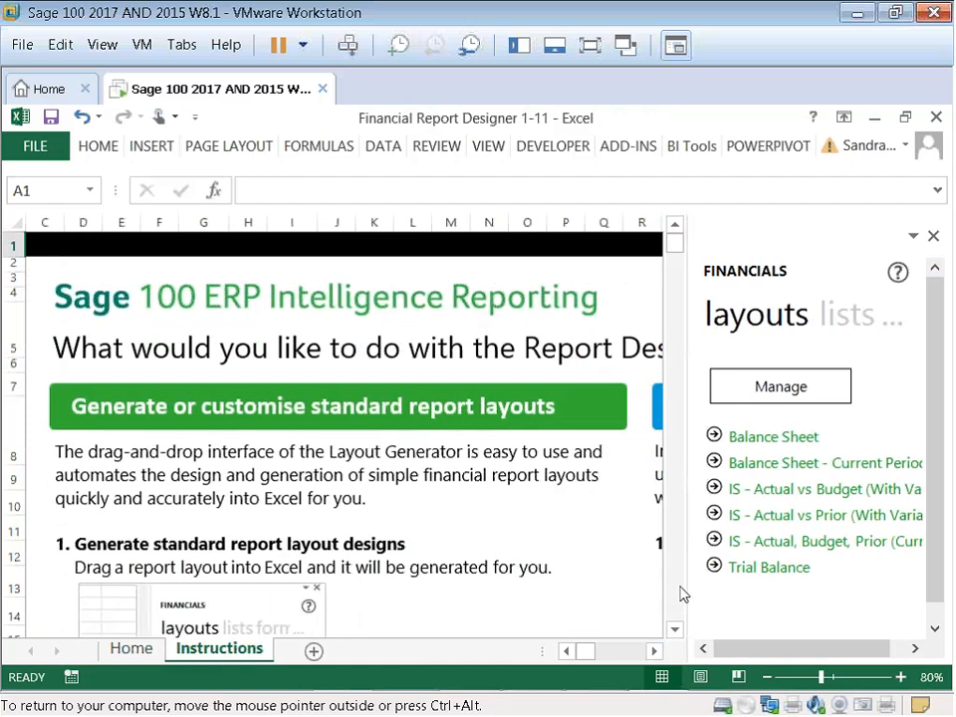
- Widen the Financials task pane, look through its lists, formulas, trees and tools, then return to layouts and narrow the pane
drag(688, 588, 474, 570)
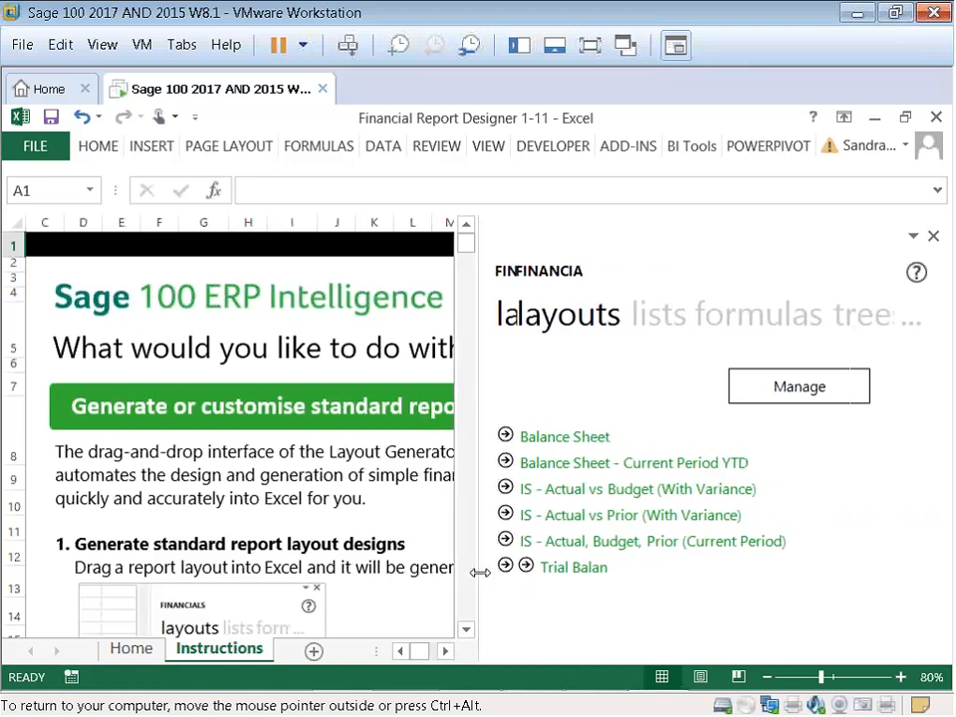
click(625, 315)
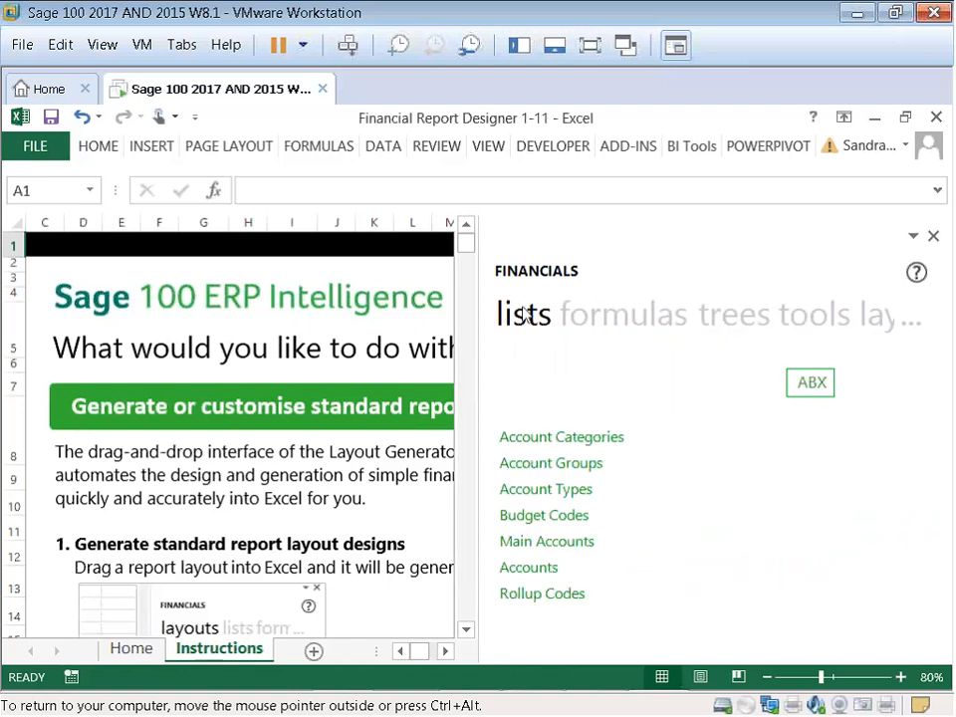
click(581, 316)
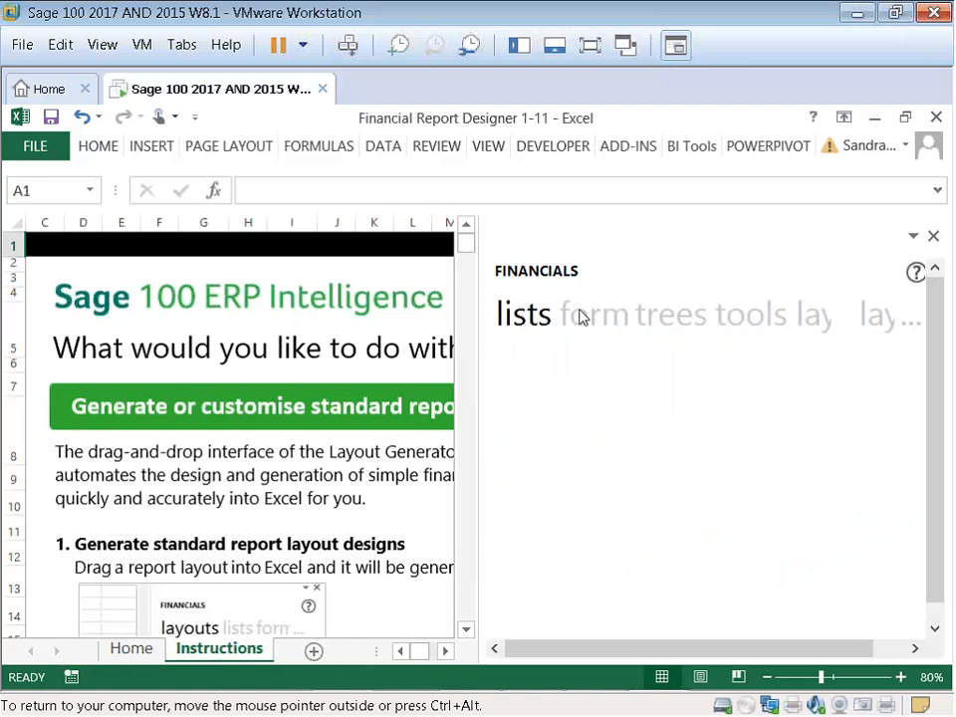
click(656, 317)
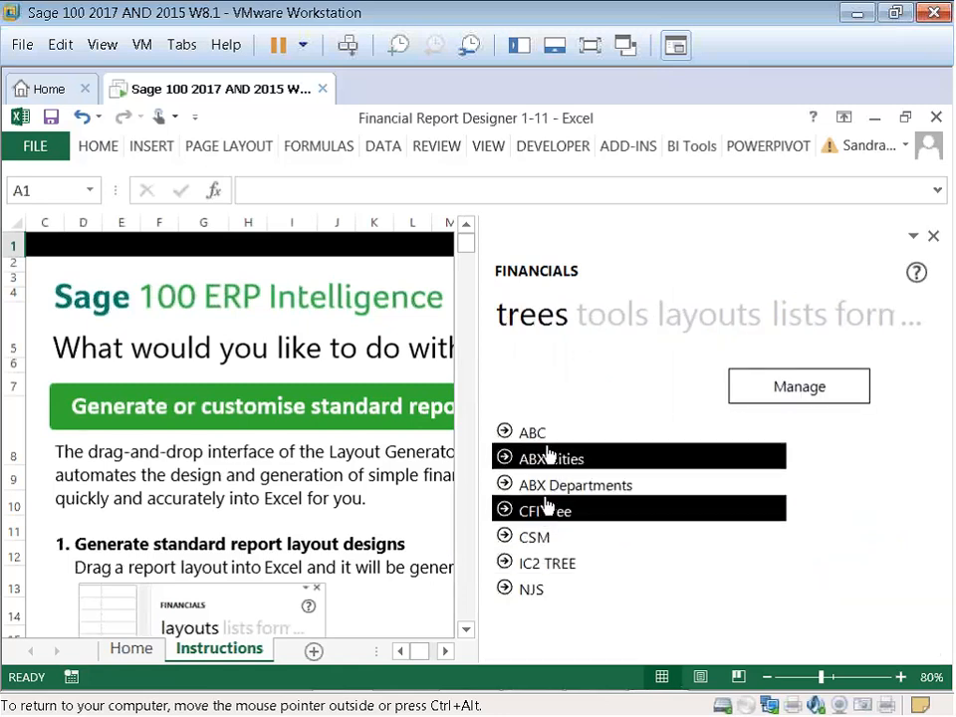
click(617, 325)
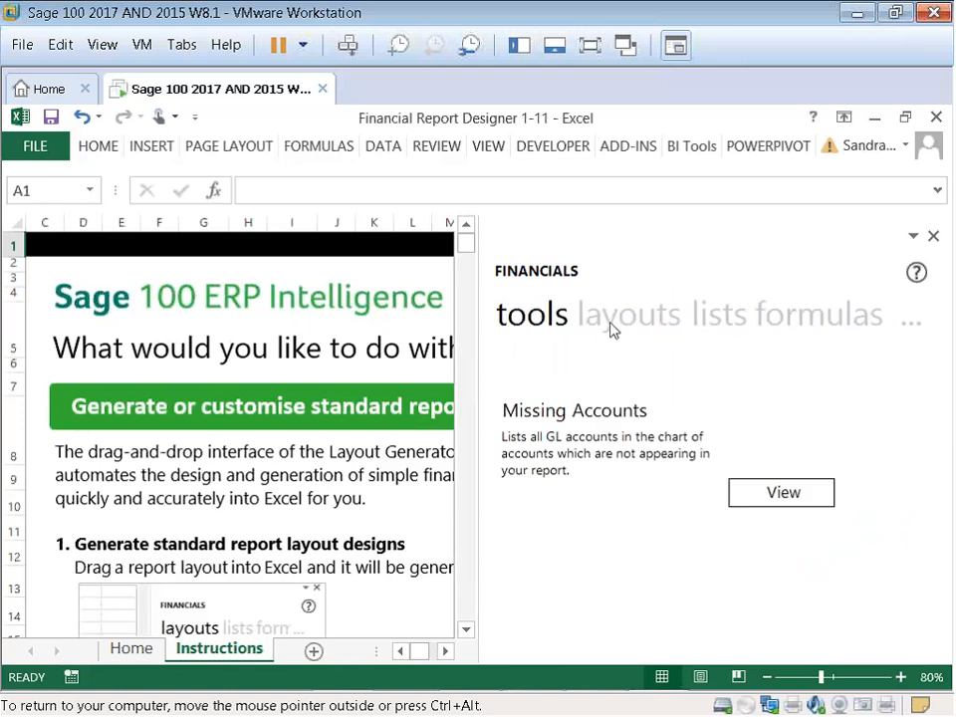
click(615, 326)
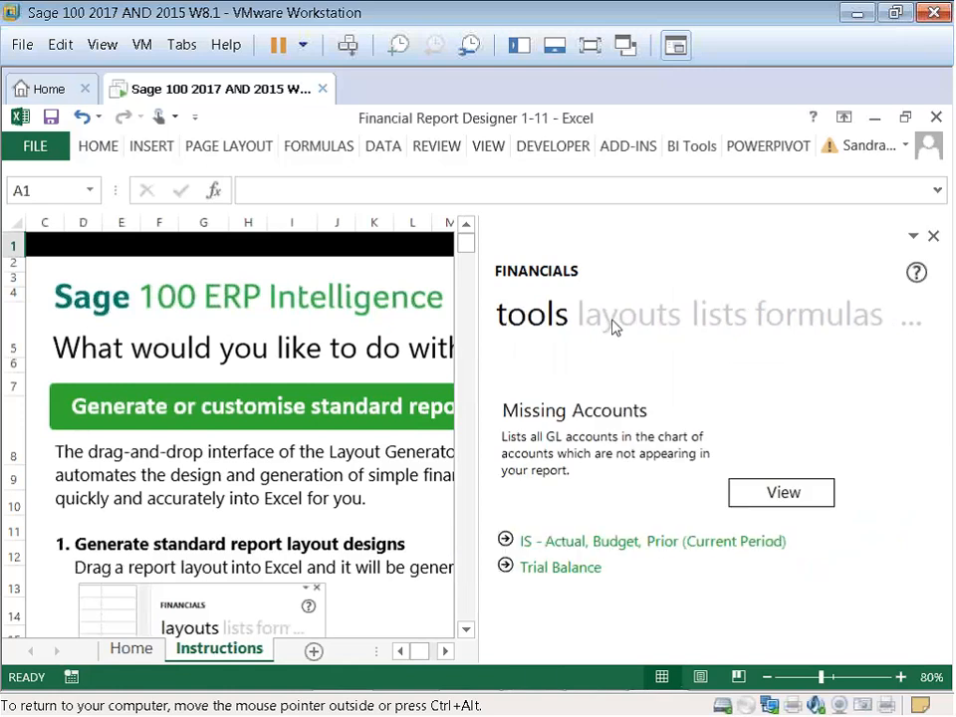
drag(483, 369, 667, 368)
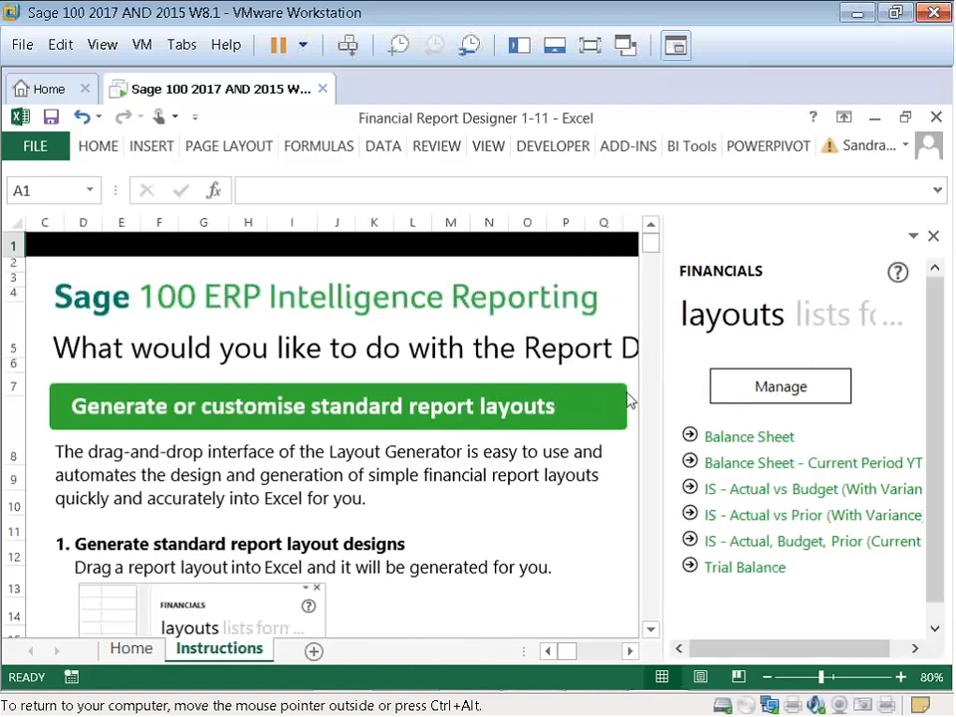
- Generate the IS - Actual vs Budget (With Variance) layout into the workbook and dismiss the completion message
click(723, 498)
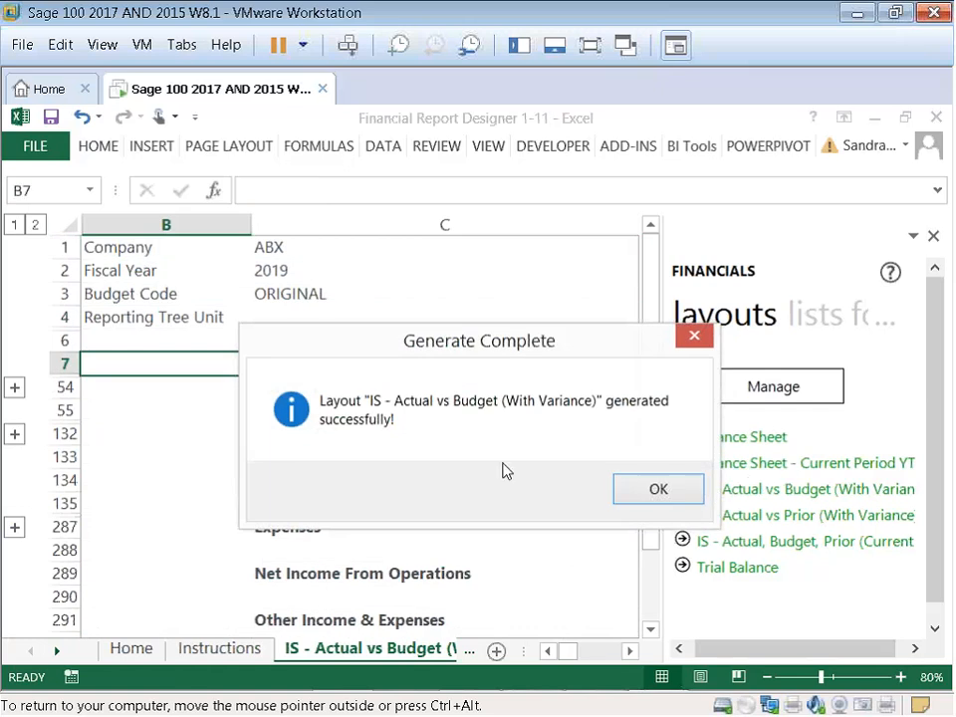
click(627, 488)
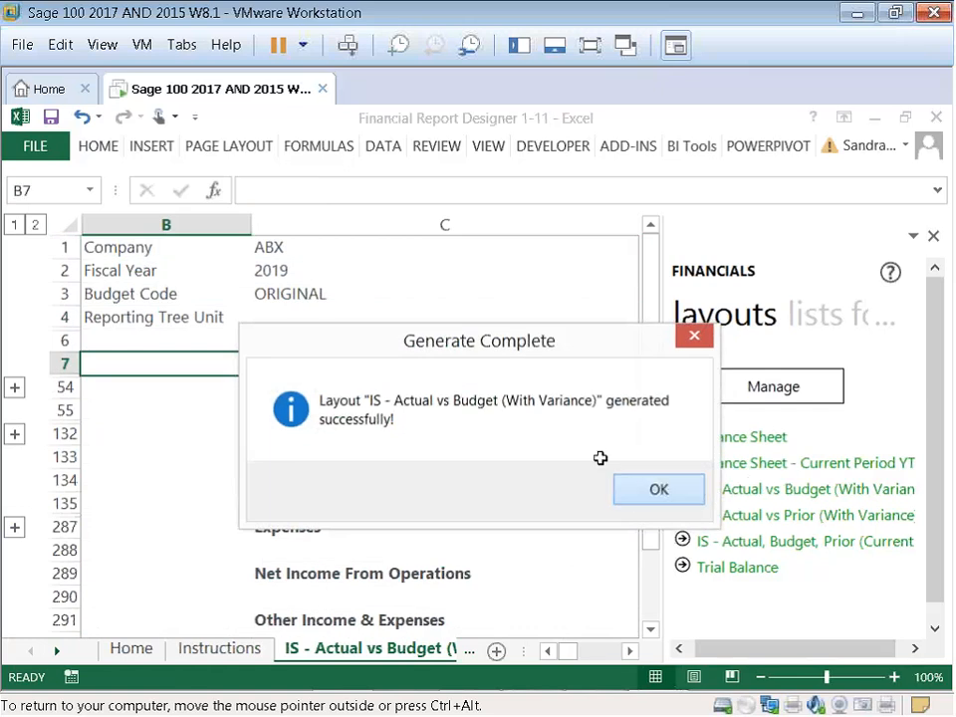
- Narrow the Financials task pane and zoom the generated income statement out to 70%
click(294, 271)
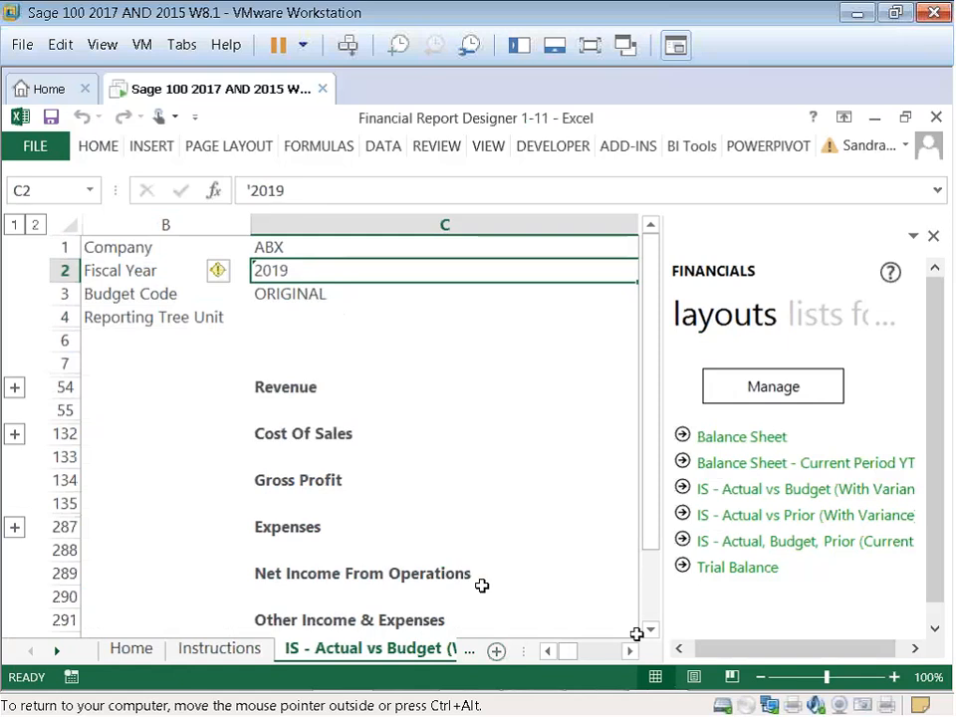
drag(661, 614, 834, 603)
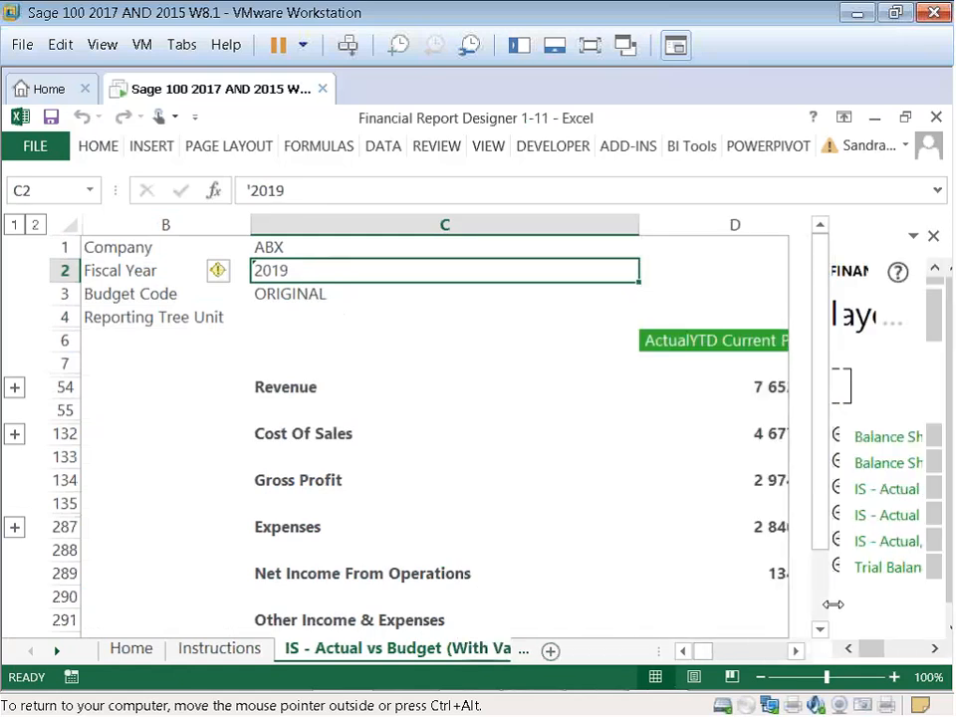
click(803, 651)
click(760, 677)
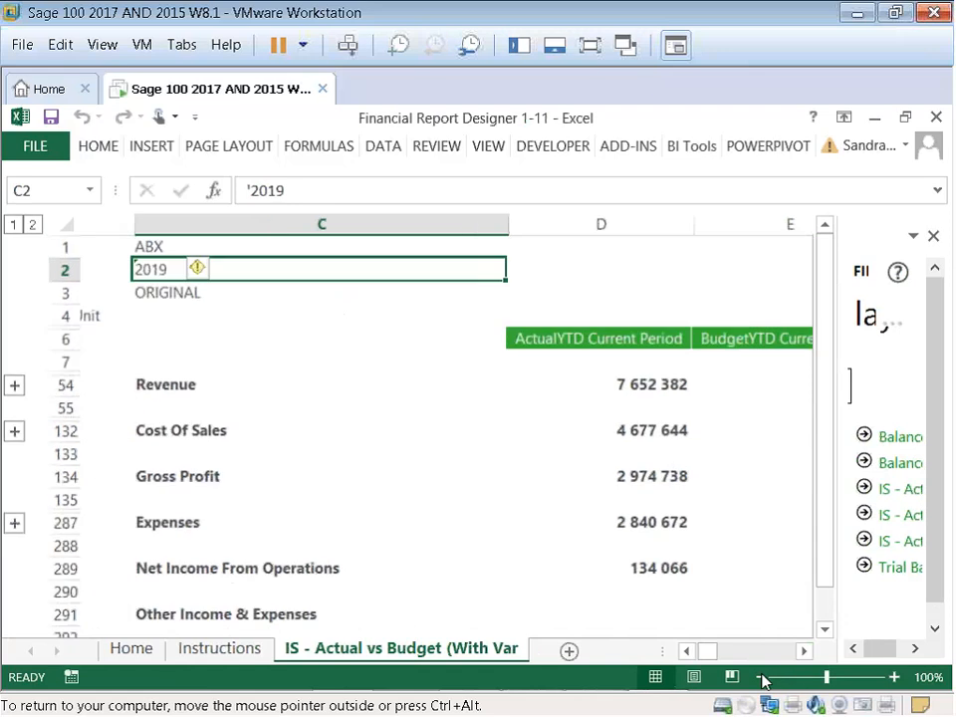
click(761, 677)
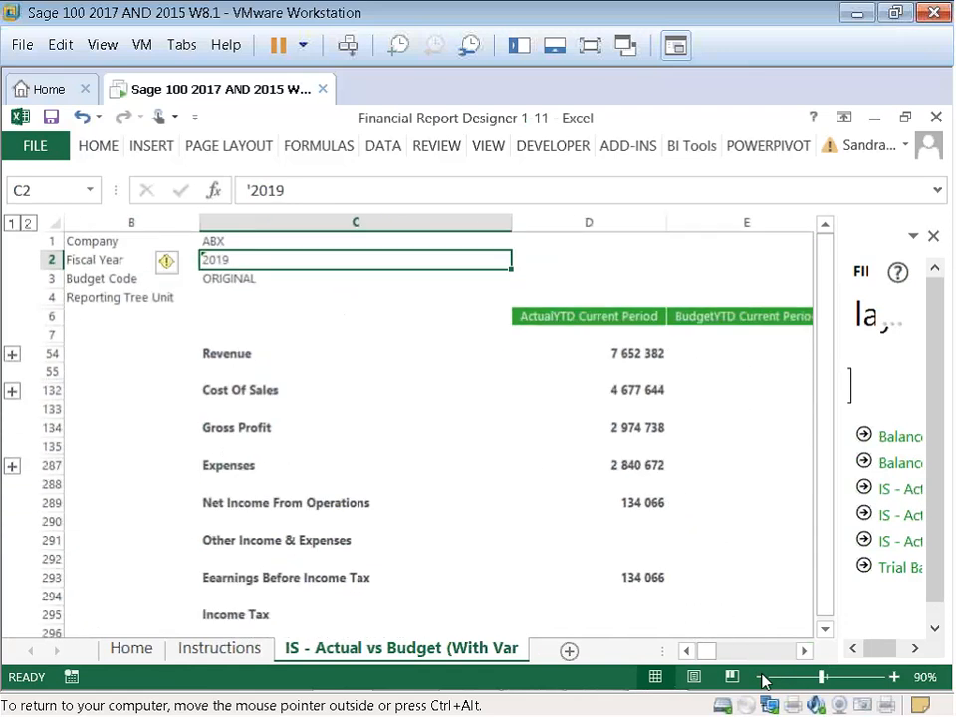
click(761, 677)
click(761, 678)
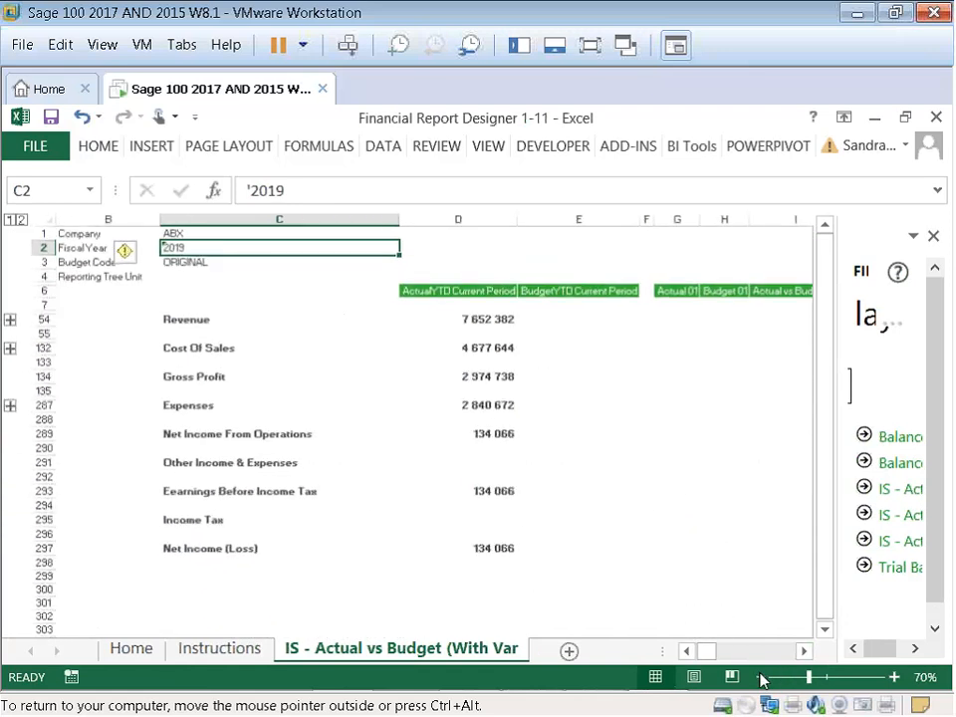
click(894, 678)
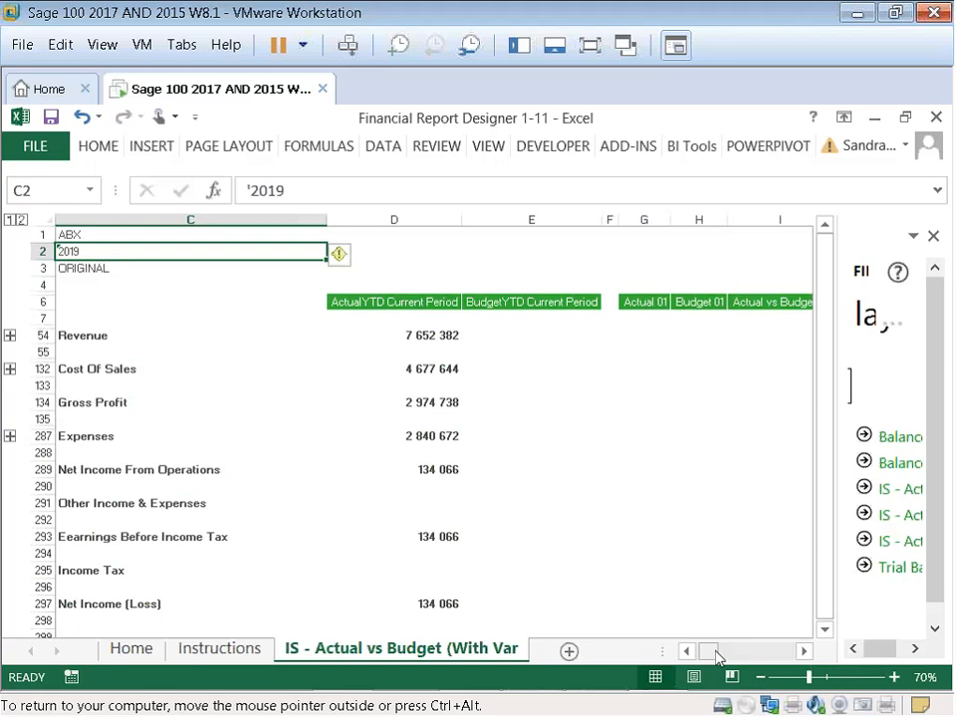
- Set the report's fiscal year to 2020
mouse_move(717, 654)
mouse_down()
mouse_move(759, 652)
mouse_move(707, 657)
mouse_up()
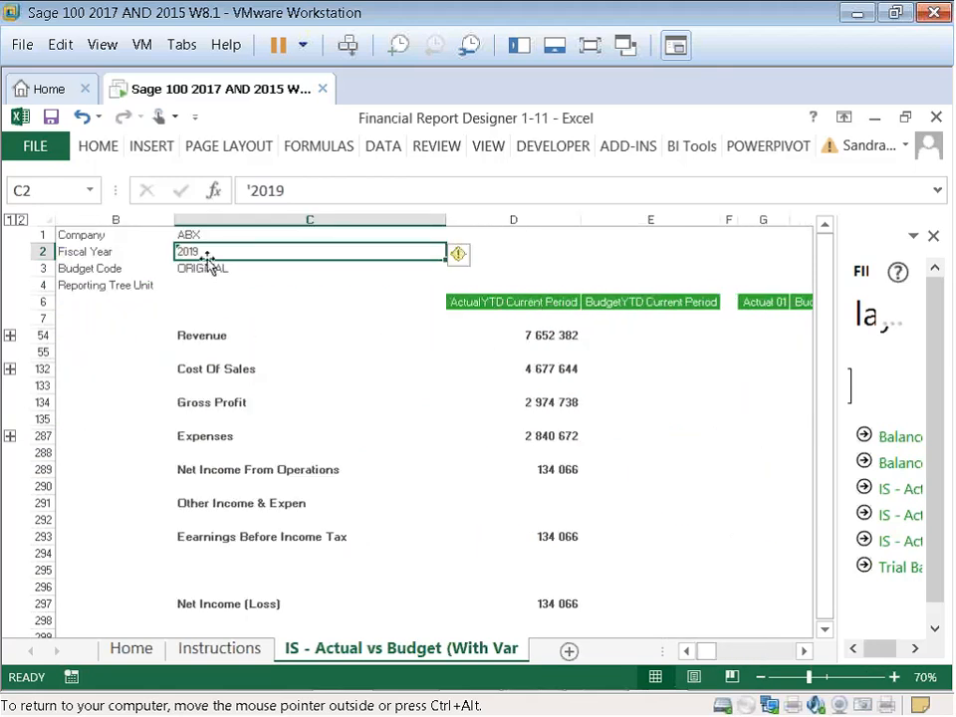
text(2020)
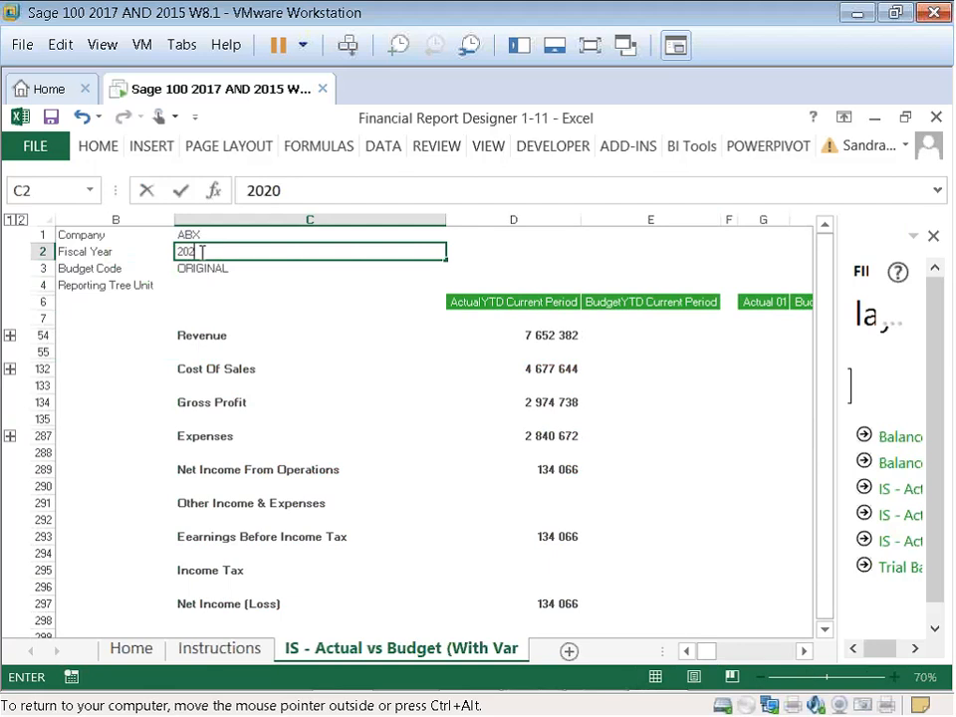
key(Return)
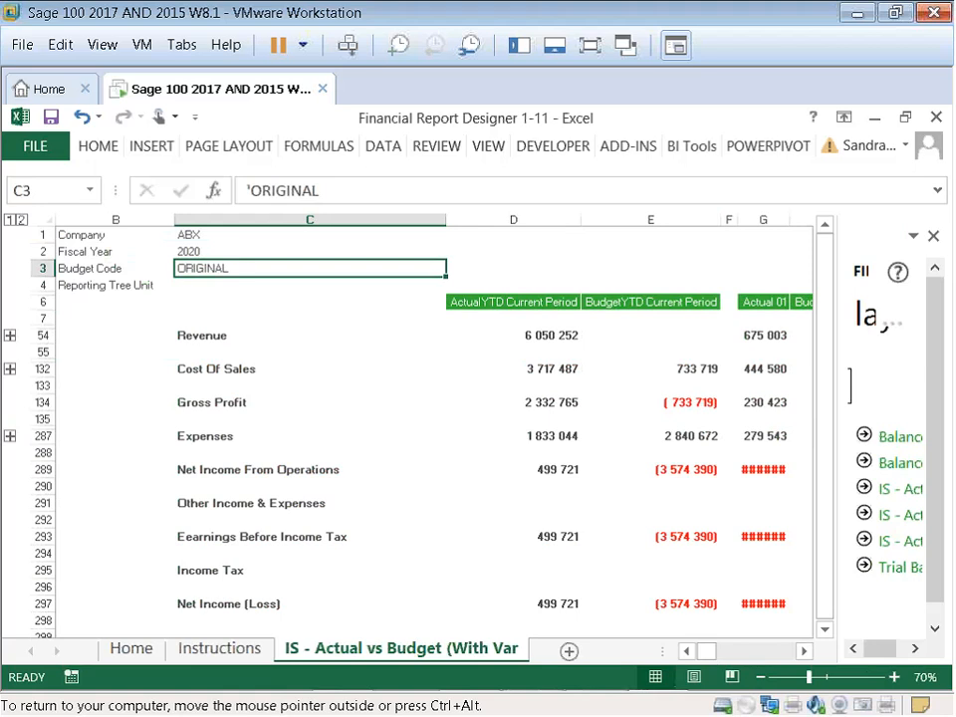
click(205, 249)
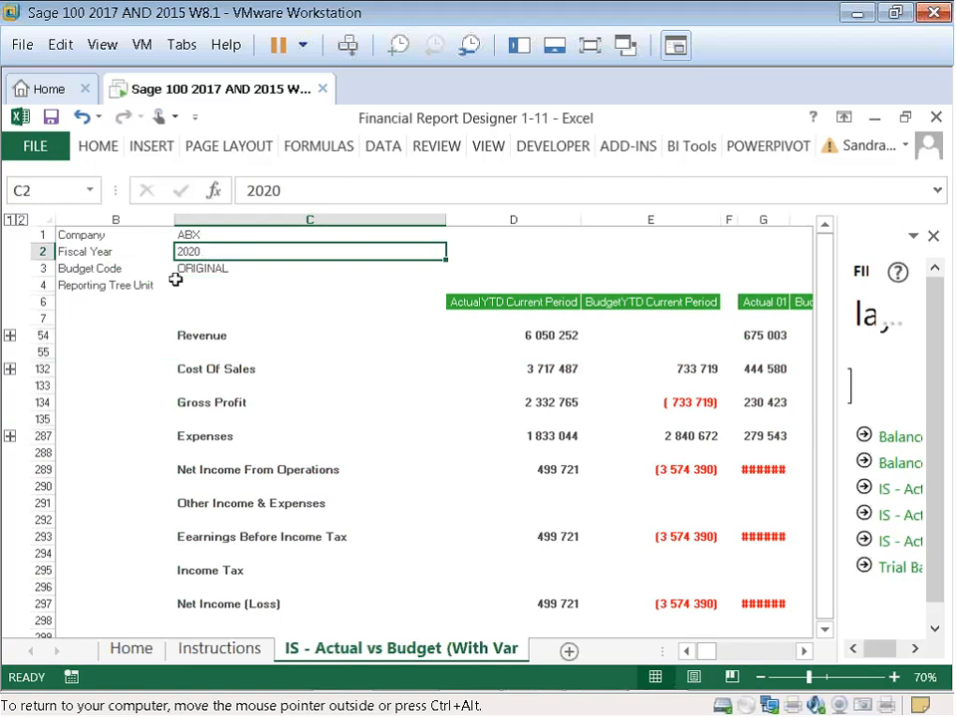
- Expand the Revenue accounts and inspect the formula behind the current-period YTD actual for Desk Sales:Irvine-Main-Steelcase
click(9, 335)
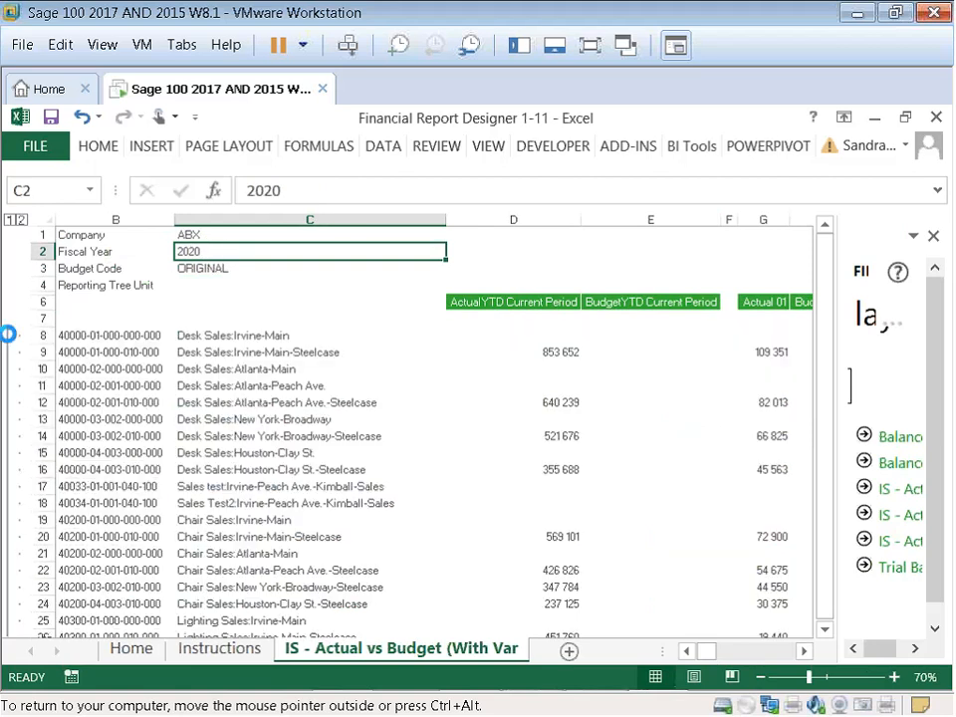
scroll(167, 424, down, 10)
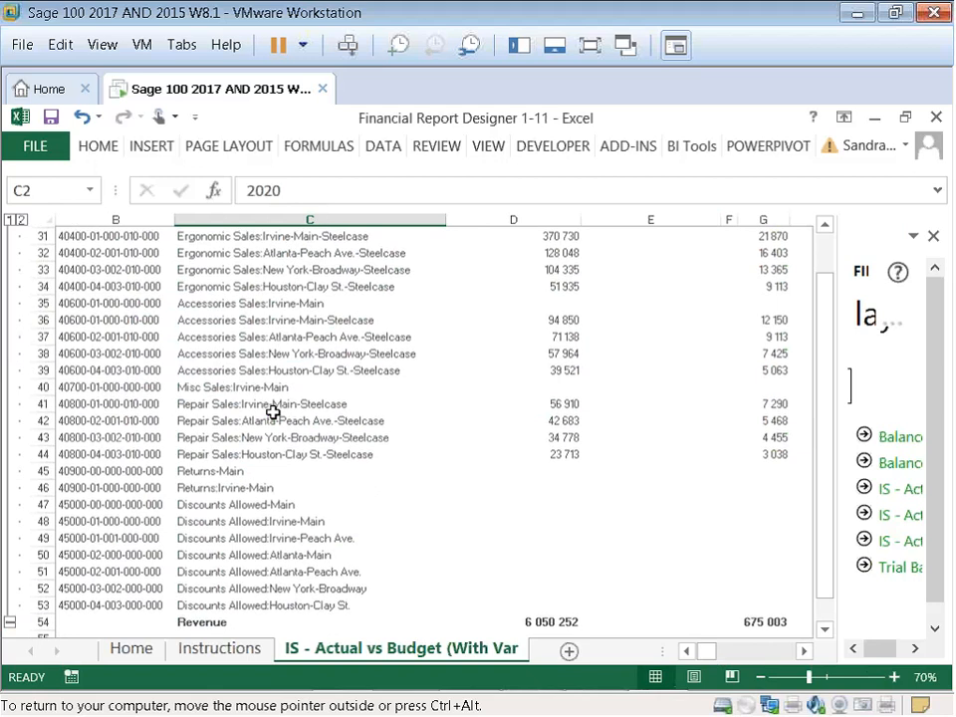
scroll(273, 411, up, 2)
scroll(272, 411, up, 8)
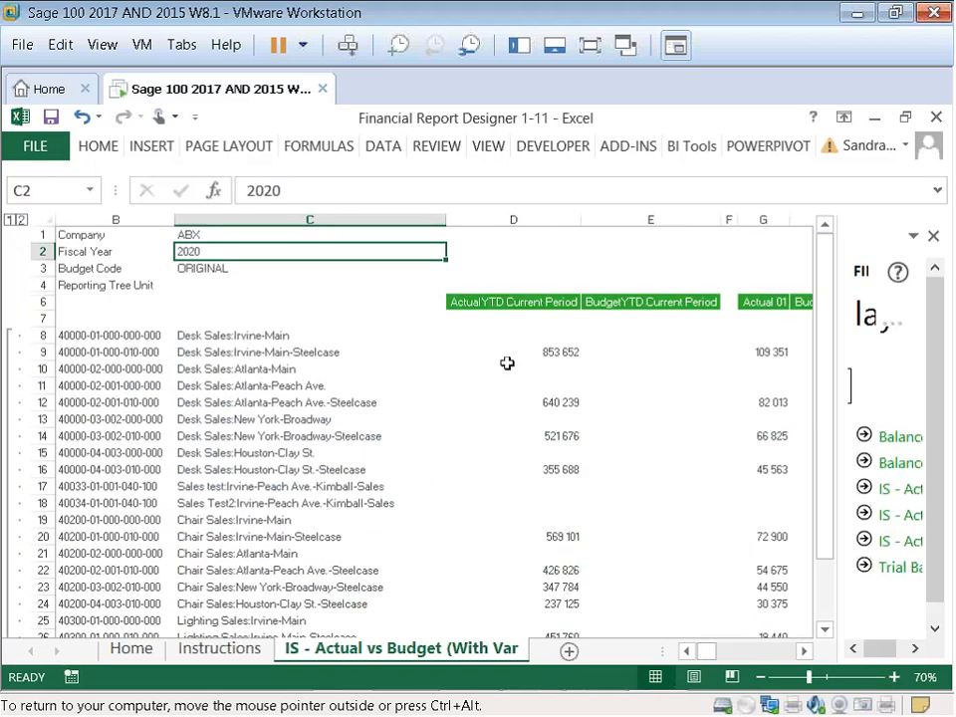
click(552, 352)
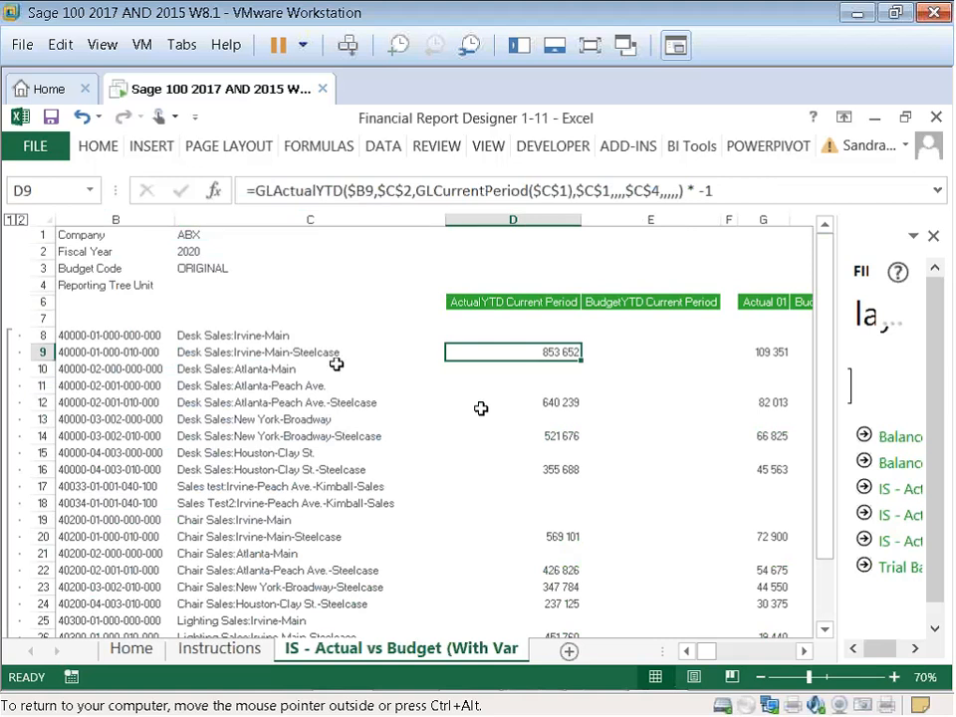
- Expand all account groups of the income statement and look through the Cost Of Sales and expense accounts
scroll(39, 401, down, 5)
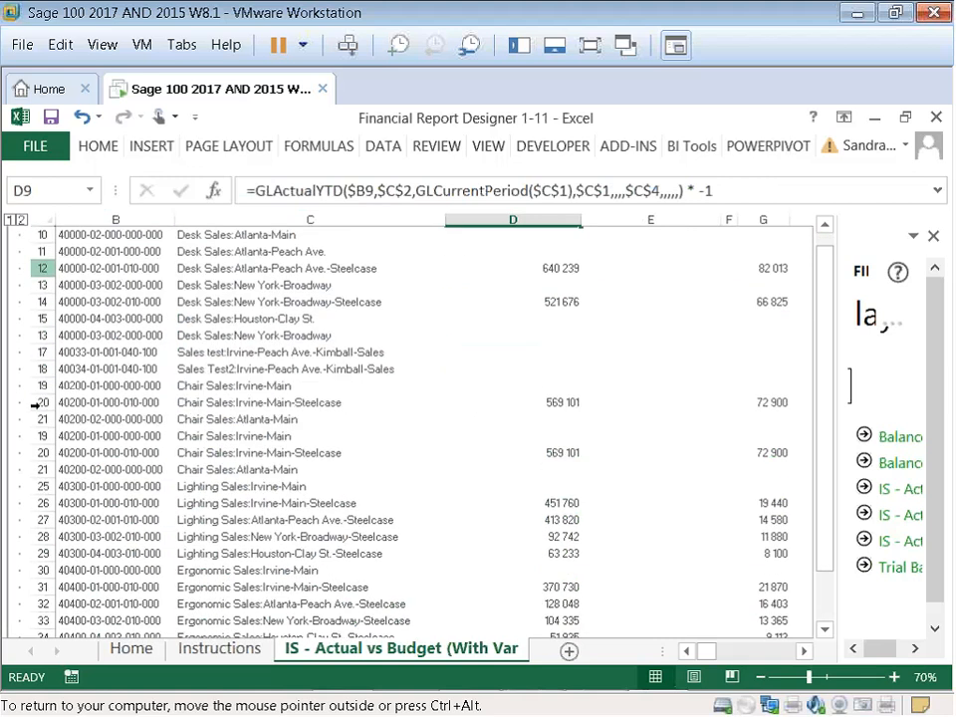
scroll(39, 401, down, 7)
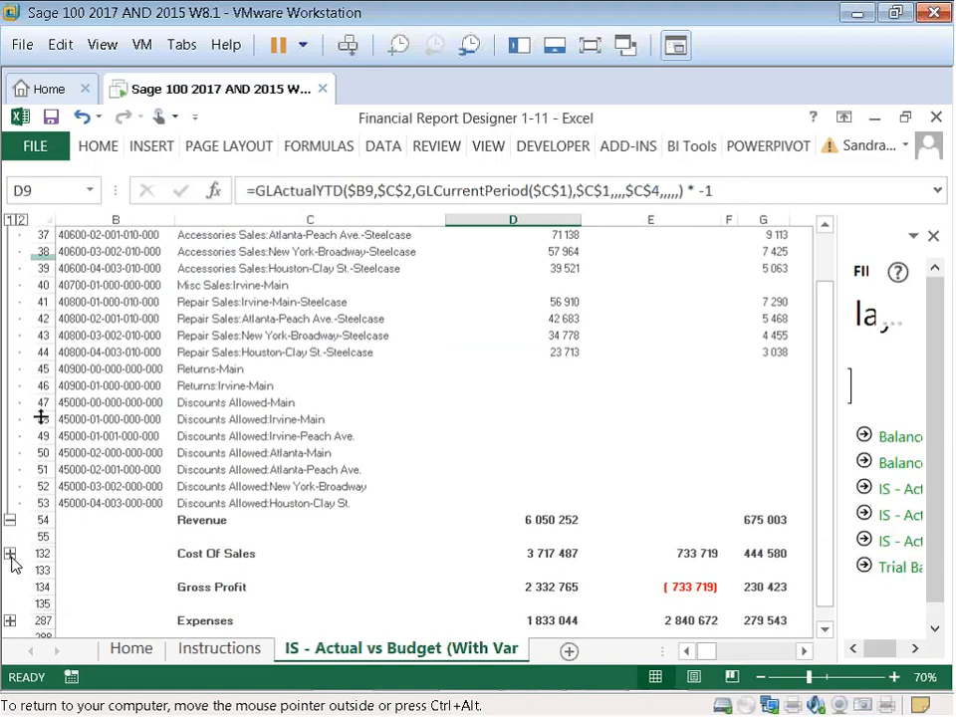
click(20, 220)
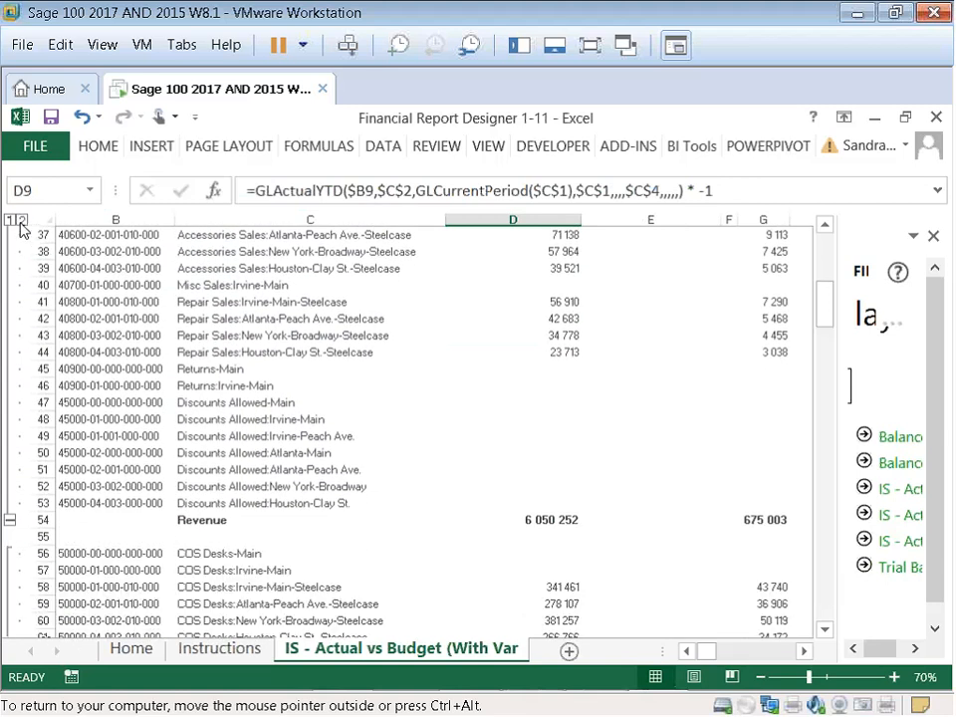
scroll(357, 514, down, 4)
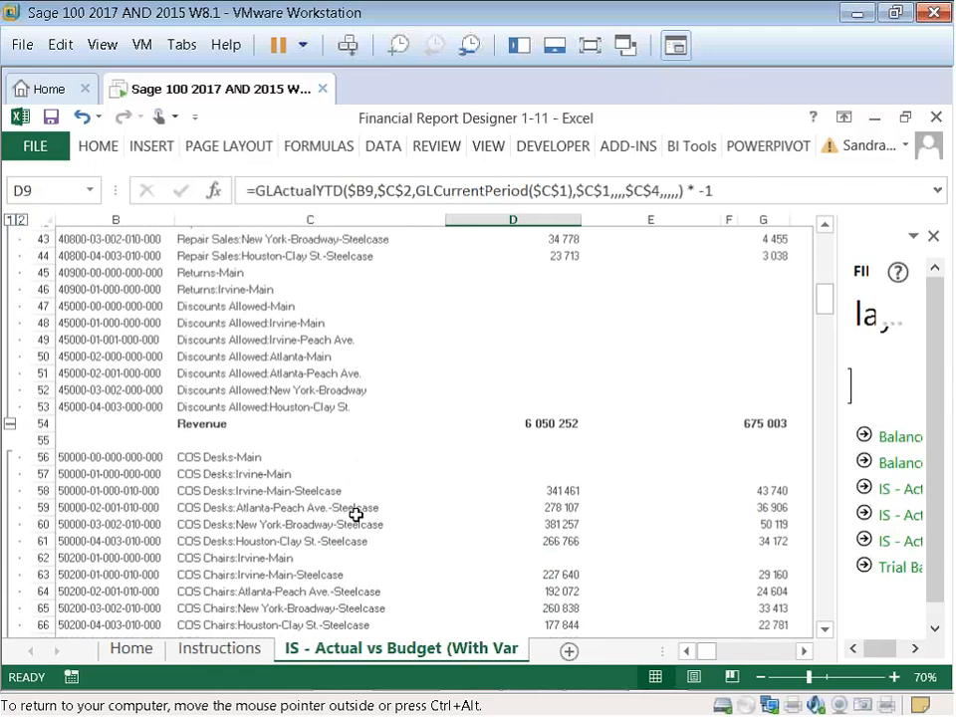
scroll(356, 514, down, 9)
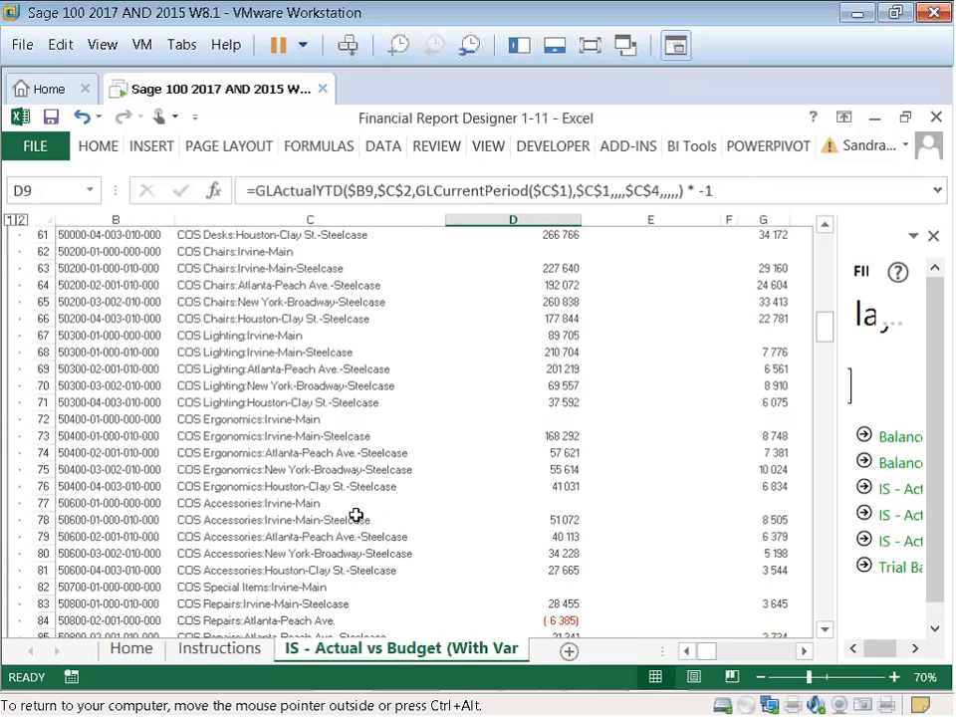
scroll(350, 521, down, 20)
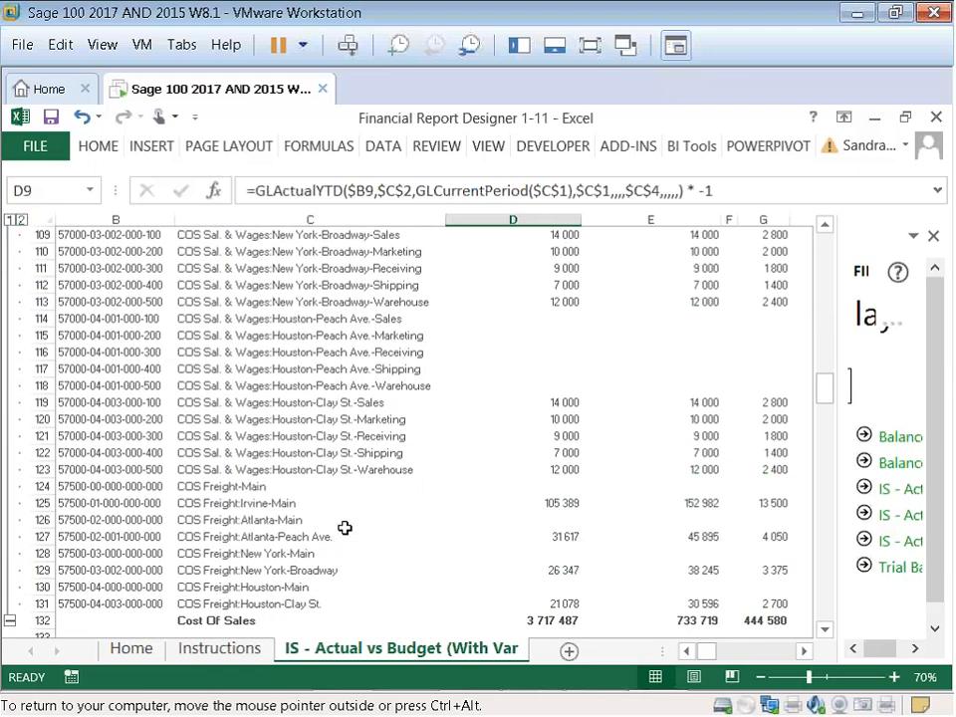
scroll(342, 527, up, 5)
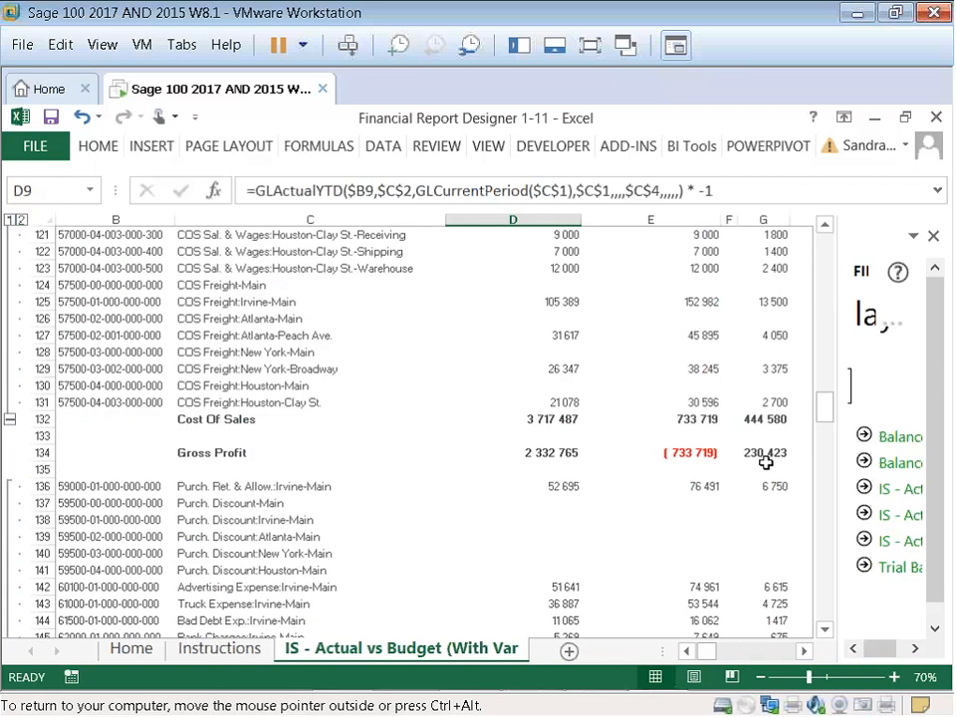
drag(827, 416, 831, 255)
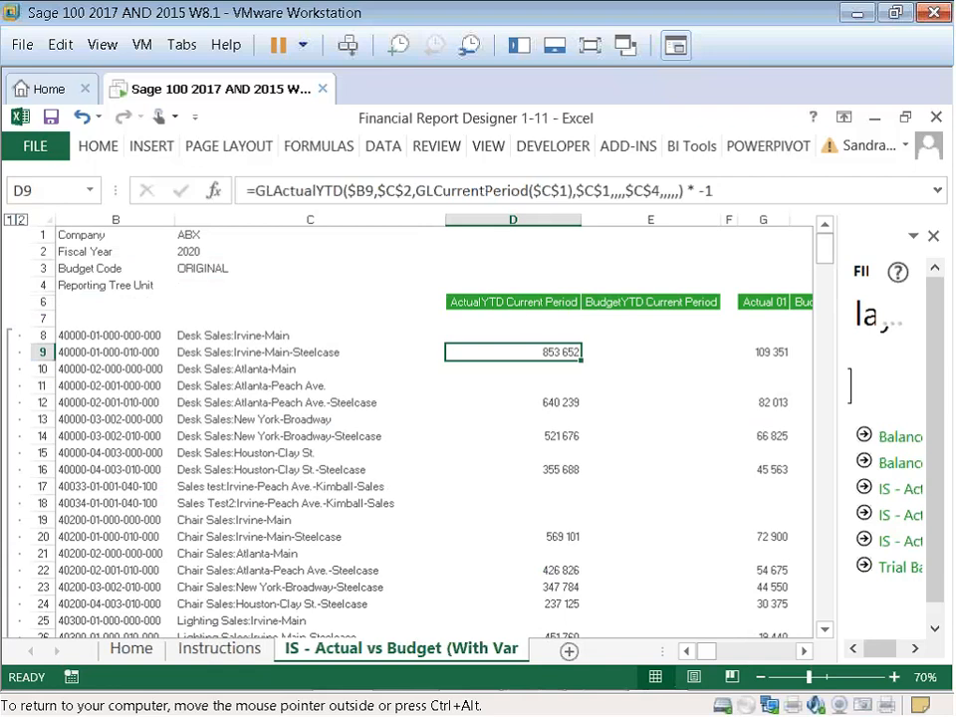
- Open the IS - Actual vs Budget (With Variance) layout for editing in the Layout Generator
click(694, 146)
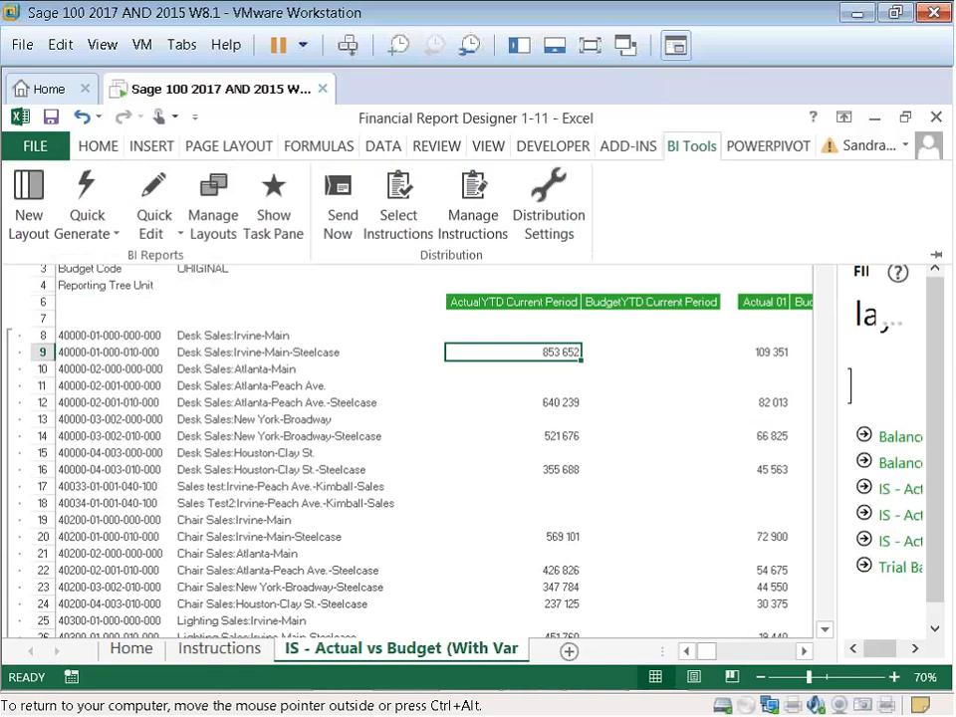
click(142, 242)
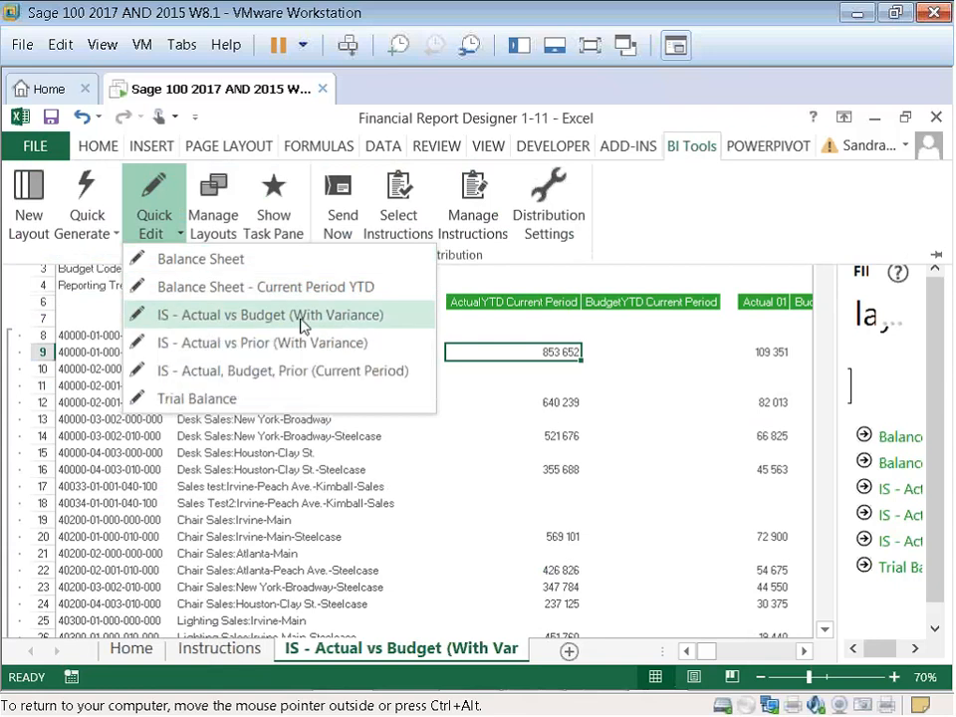
click(418, 317)
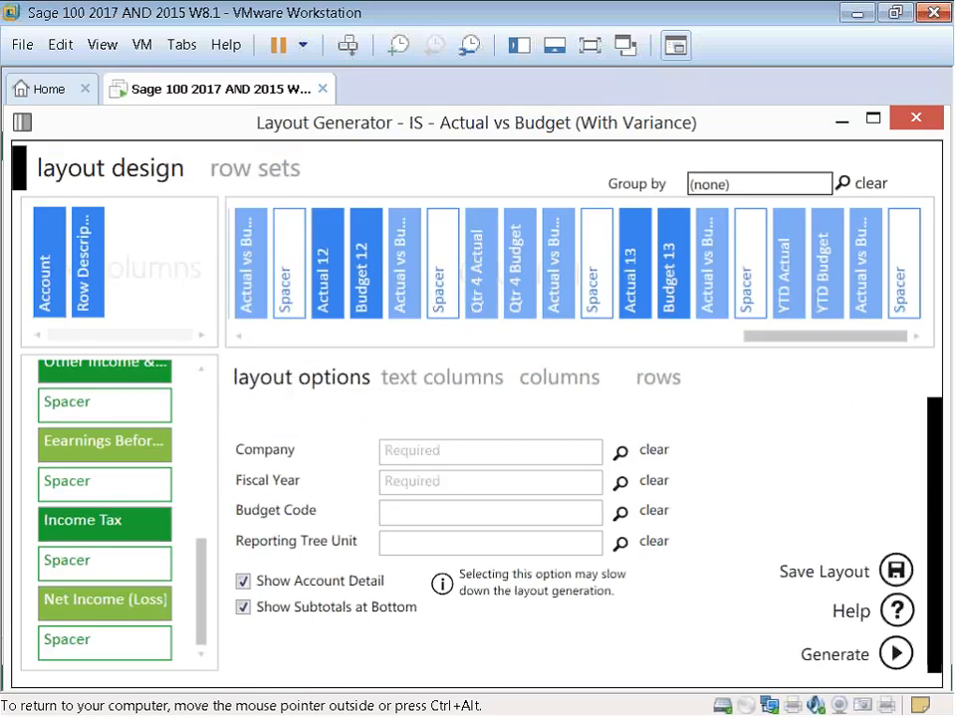
- Look over the layout's existing columns and rows, and examine the column formulas and account rows available for it
drag(738, 345, 249, 351)
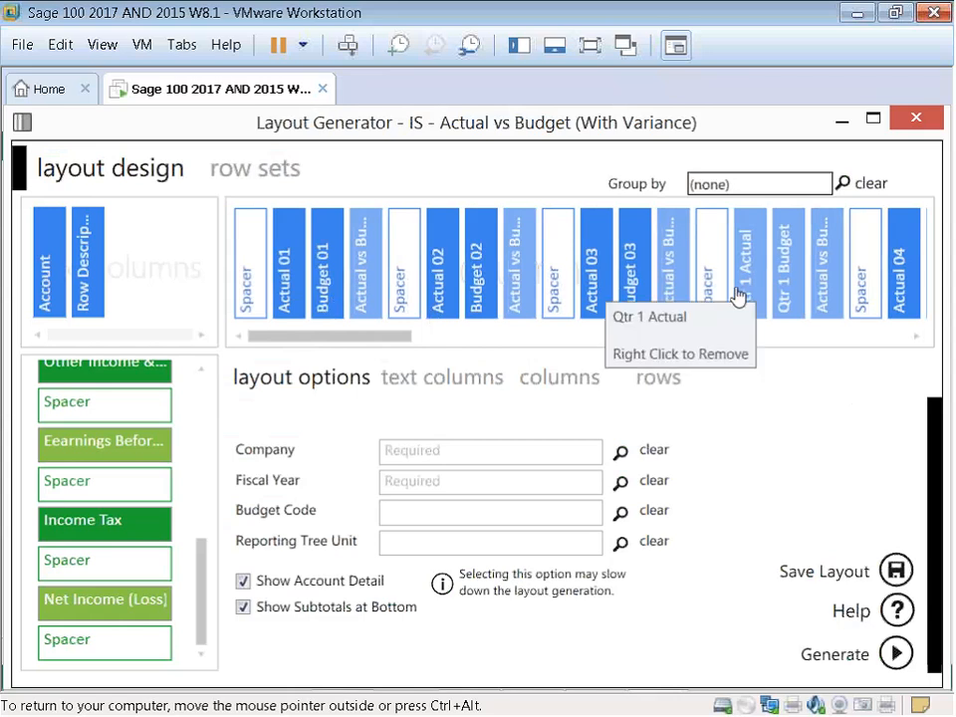
drag(207, 527, 204, 385)
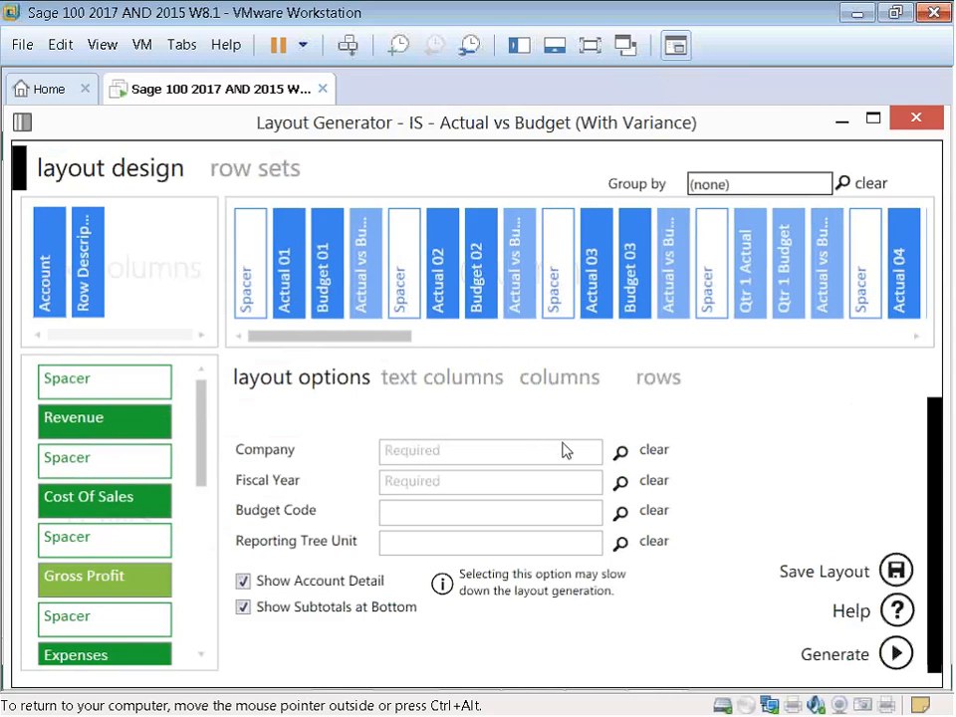
click(543, 384)
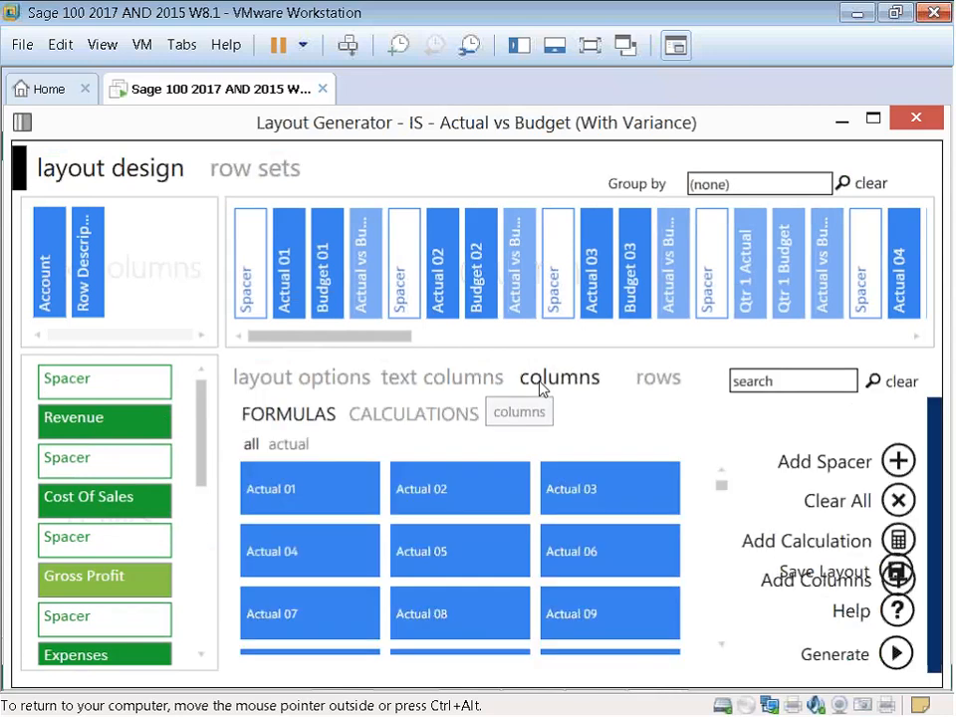
drag(723, 489, 722, 549)
scroll(721, 533, up, 5)
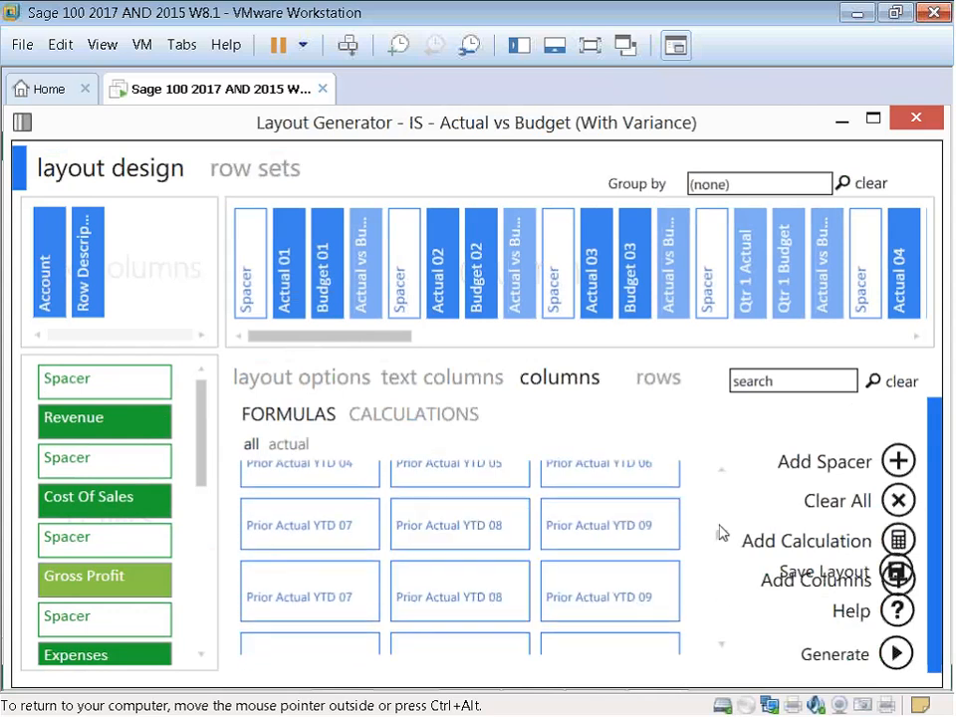
click(659, 380)
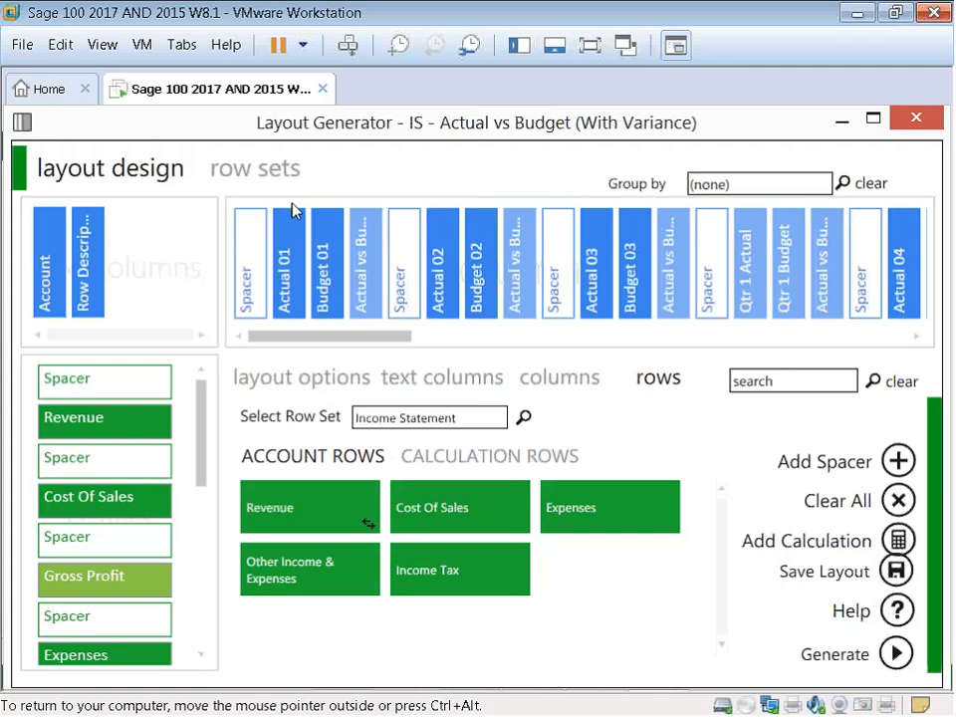
- Review the available row sets, return to the layout design, and close the Layout Generator without saving changes
click(269, 177)
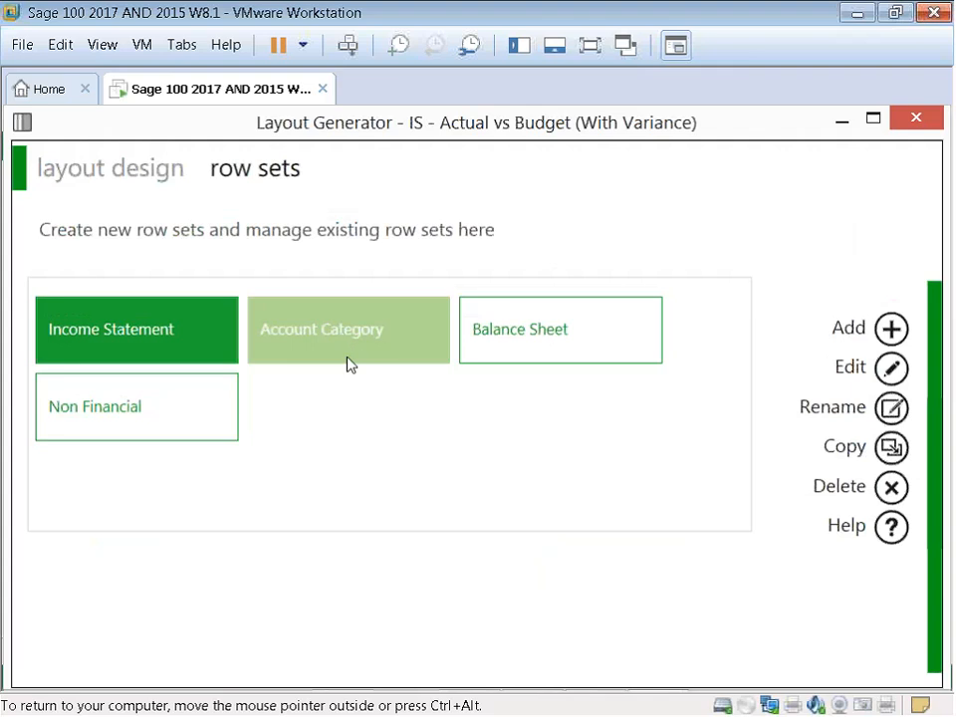
click(154, 171)
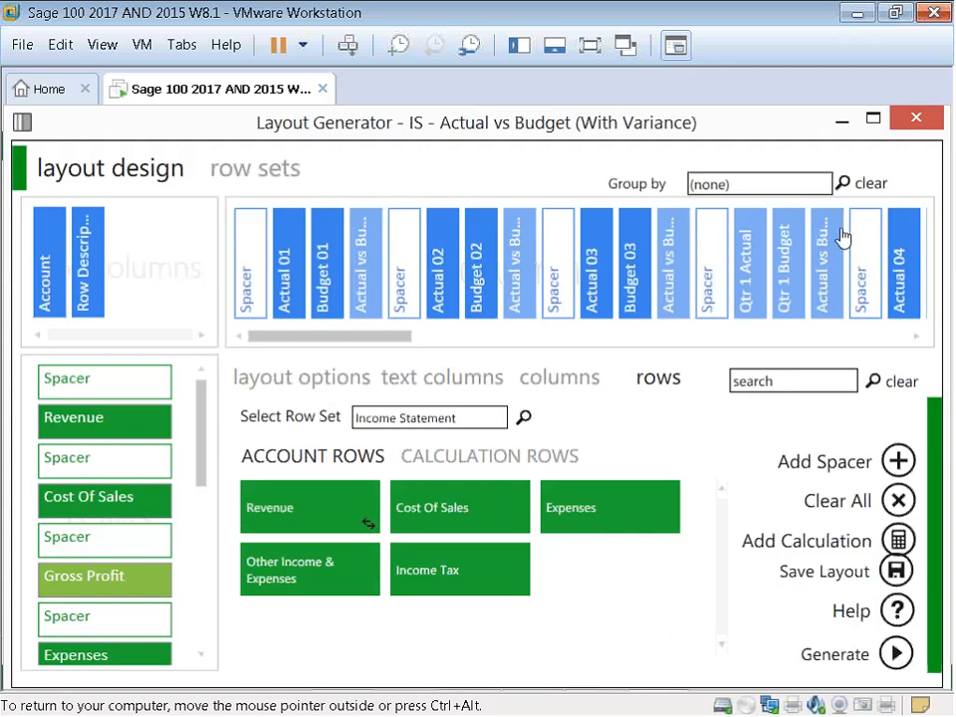
click(910, 128)
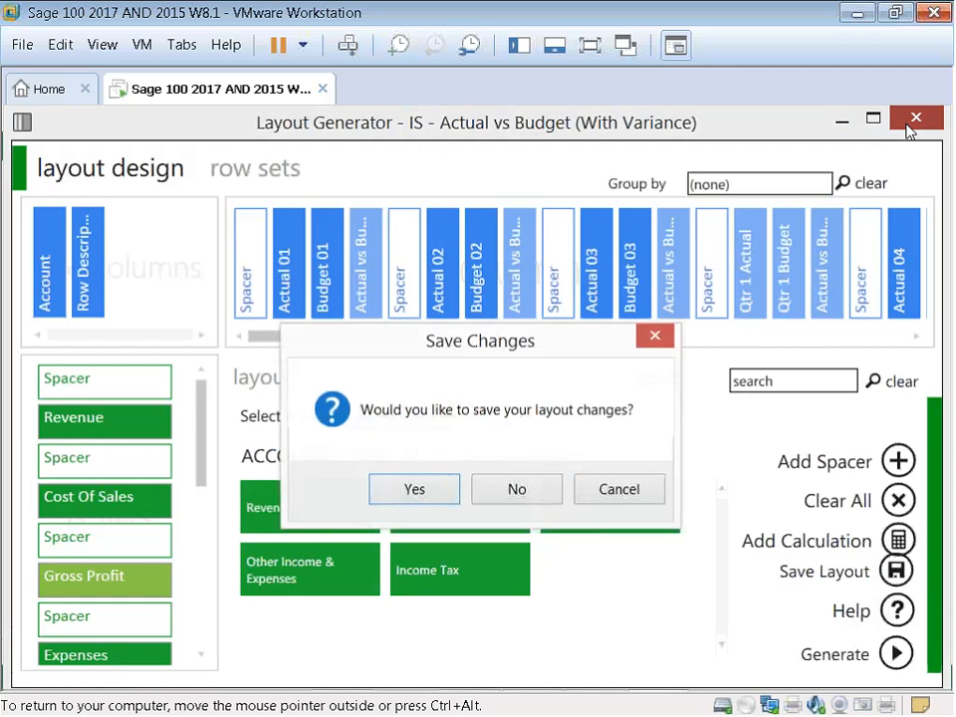
click(531, 505)
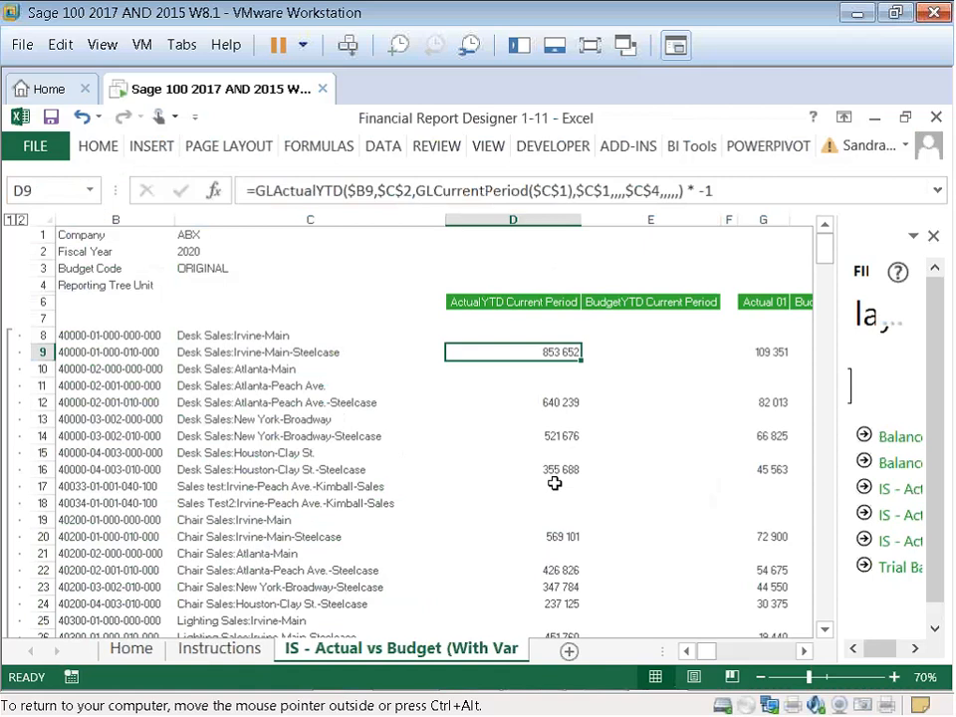
- Add a blank worksheet and widen the Financials task pane to show its lists for company ABX
click(568, 653)
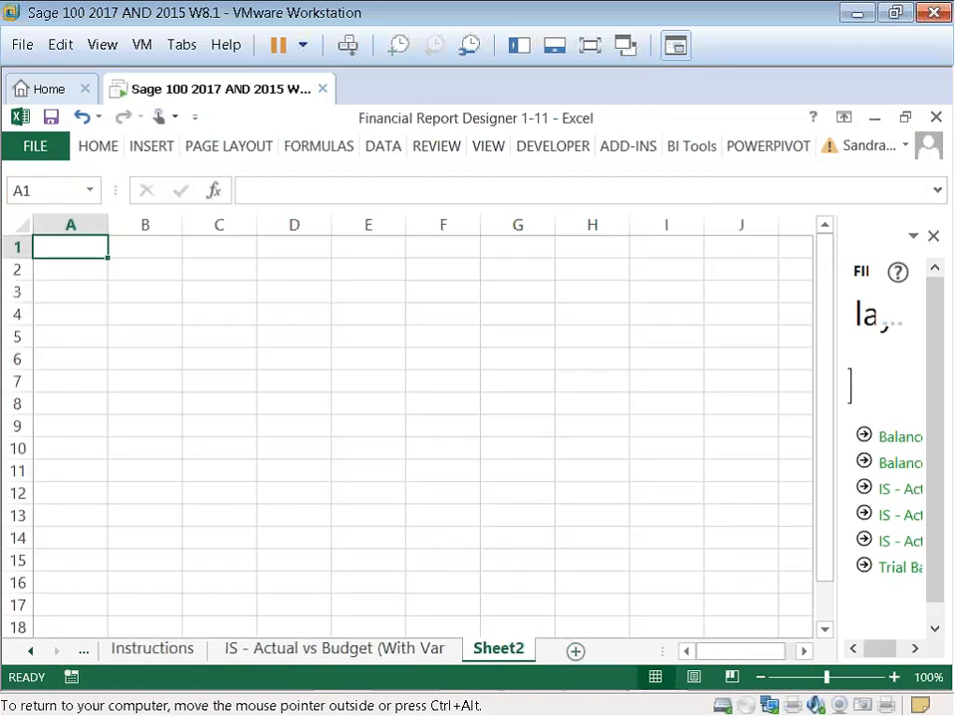
scroll(499, 511, down, 1)
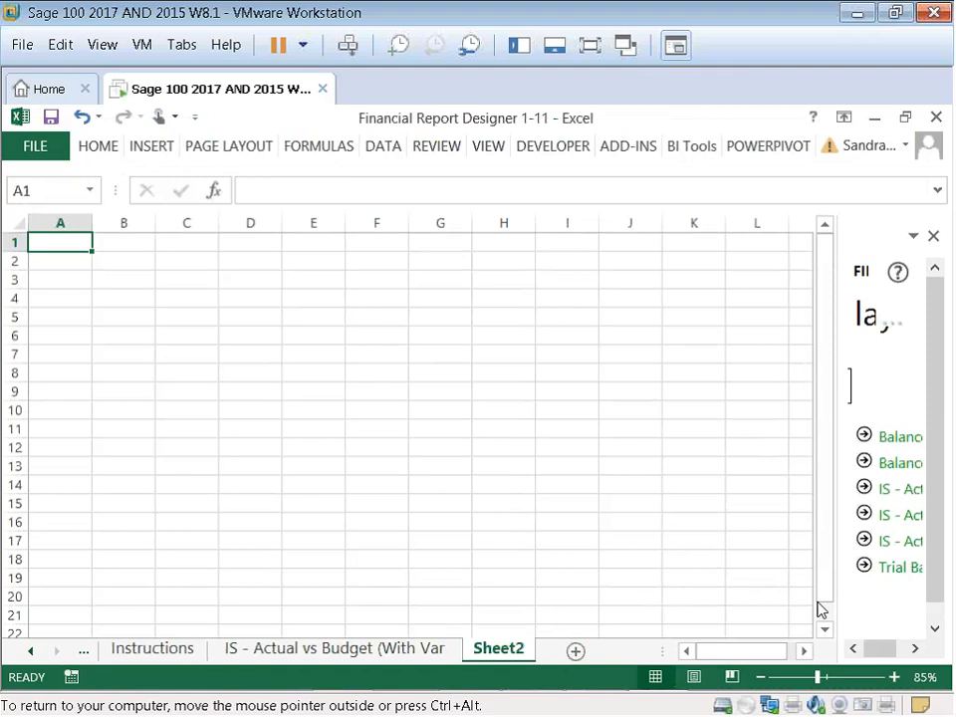
drag(839, 612, 674, 592)
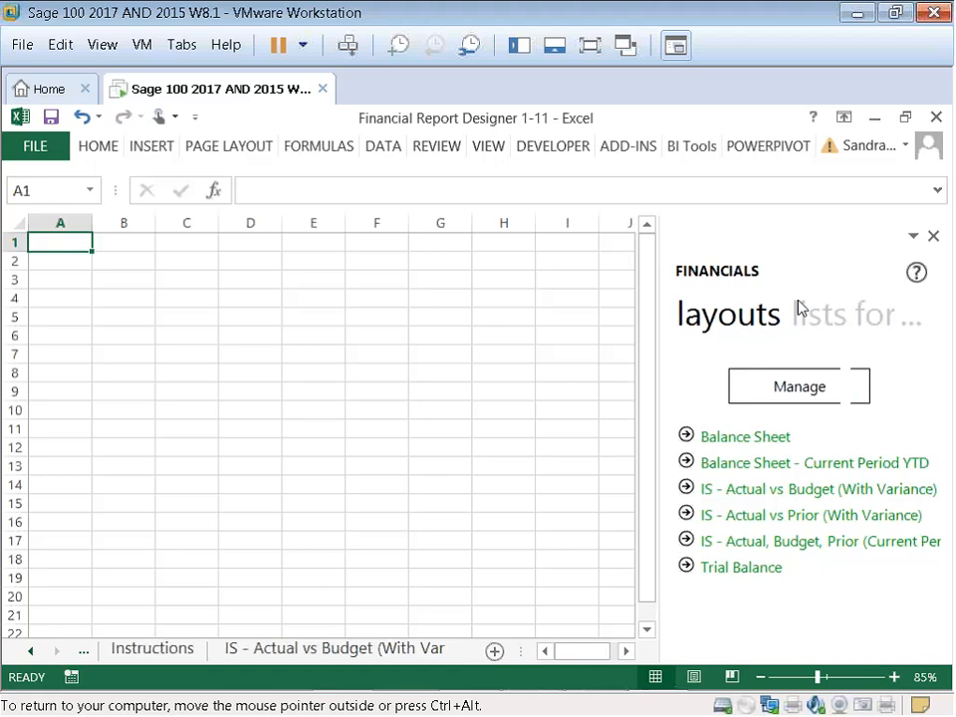
click(916, 329)
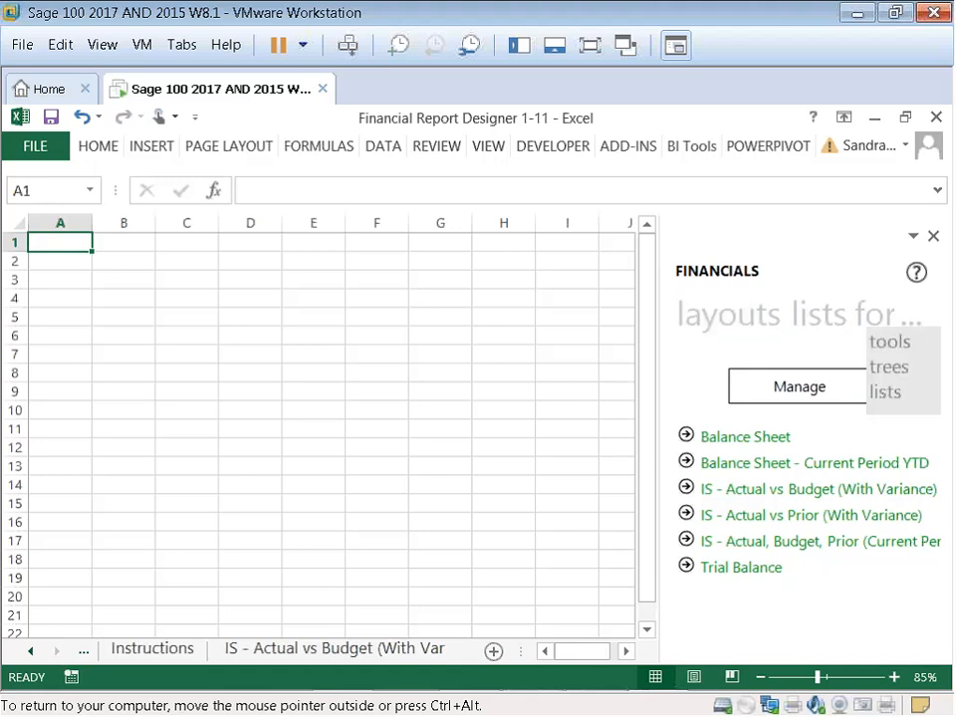
click(886, 392)
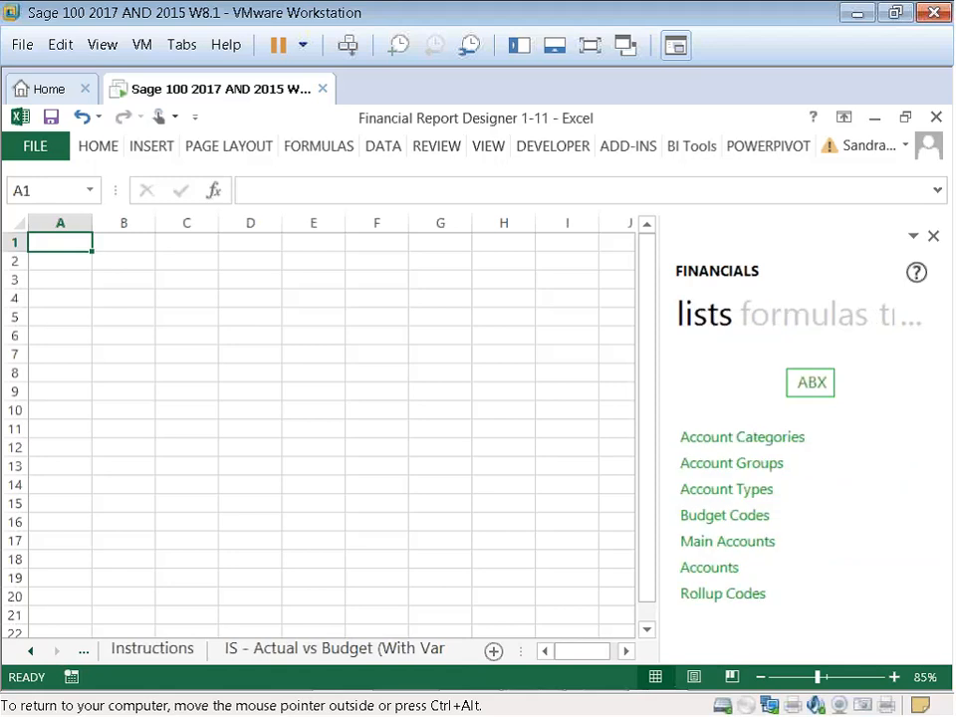
- Insert the Current Year formula in cell B1 and the Current Period formula in cell B2
click(785, 332)
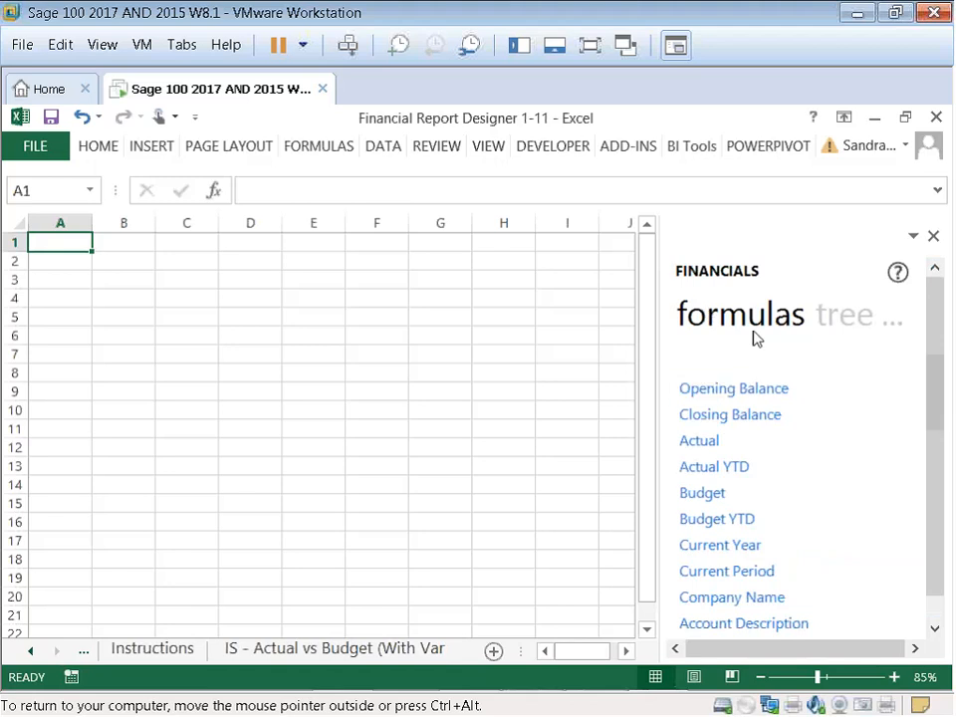
drag(934, 399, 932, 435)
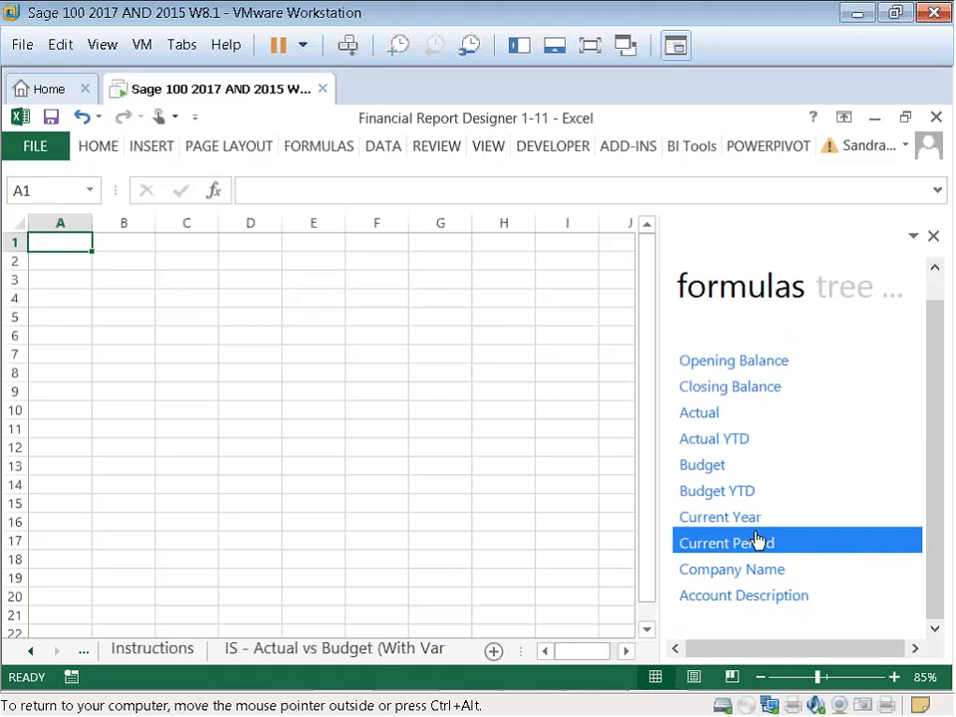
drag(741, 517, 145, 252)
drag(673, 545, 120, 278)
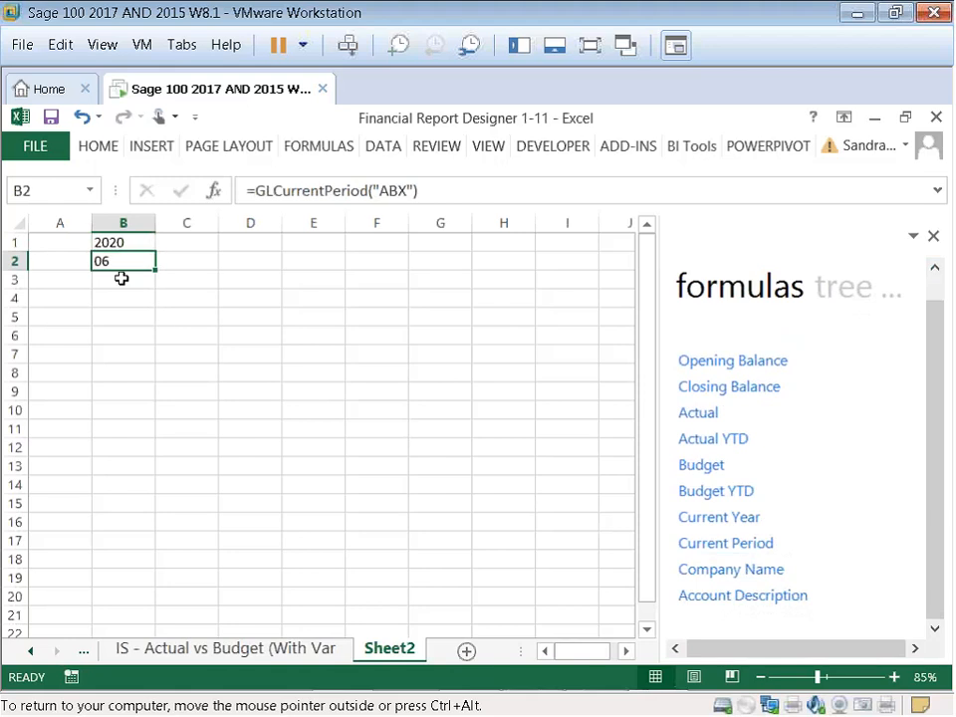
- Insert the Main Accounts list into the worksheet with its header row starting at cell A5
click(107, 313)
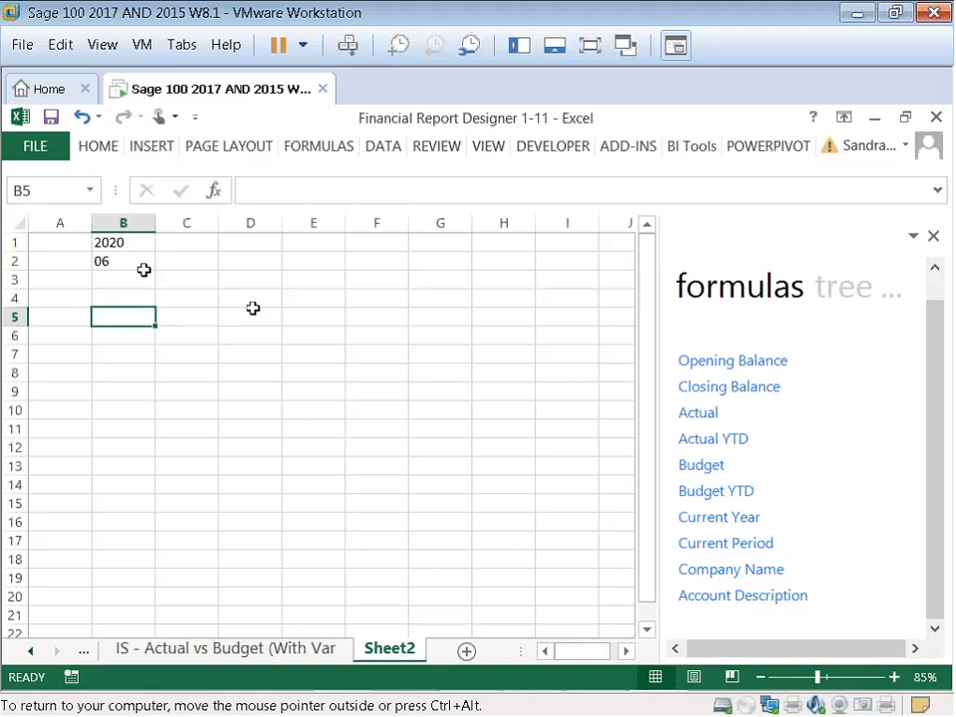
click(879, 302)
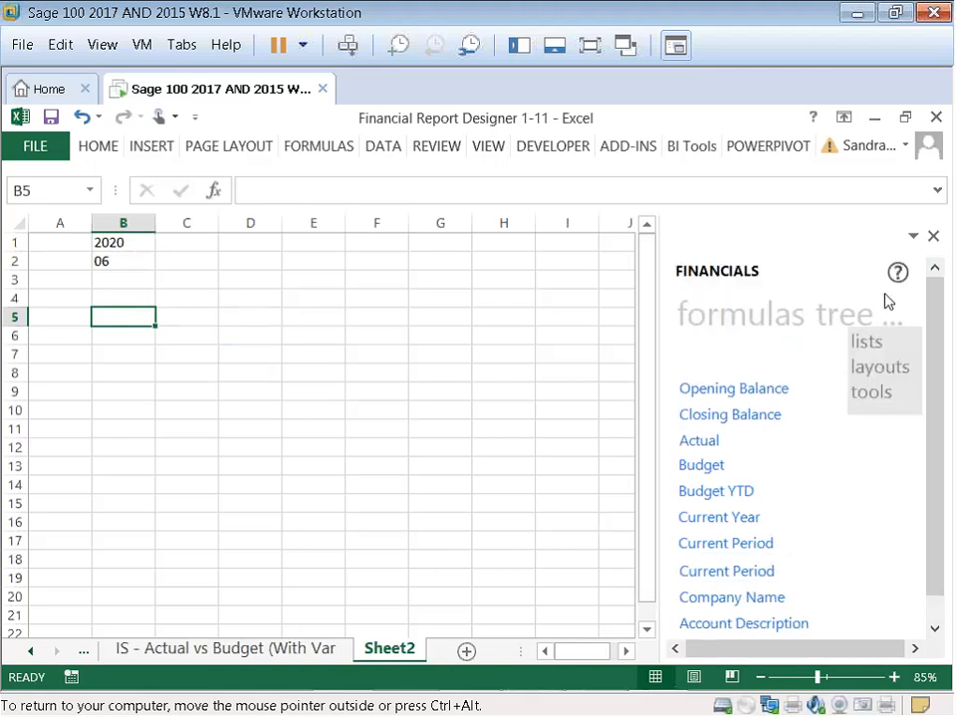
click(875, 348)
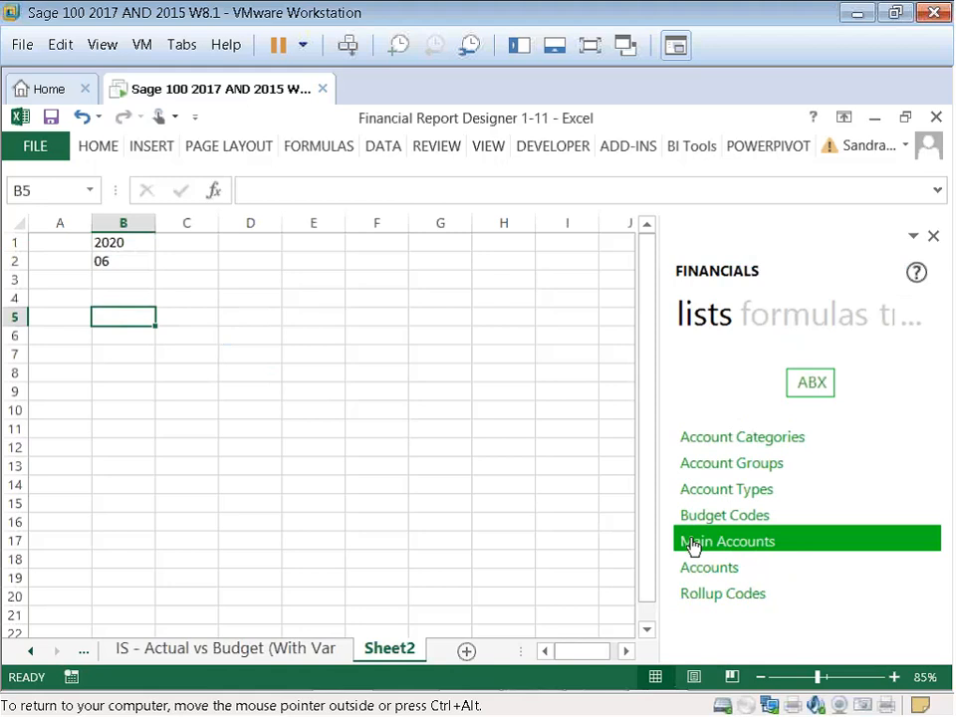
drag(692, 546, 89, 315)
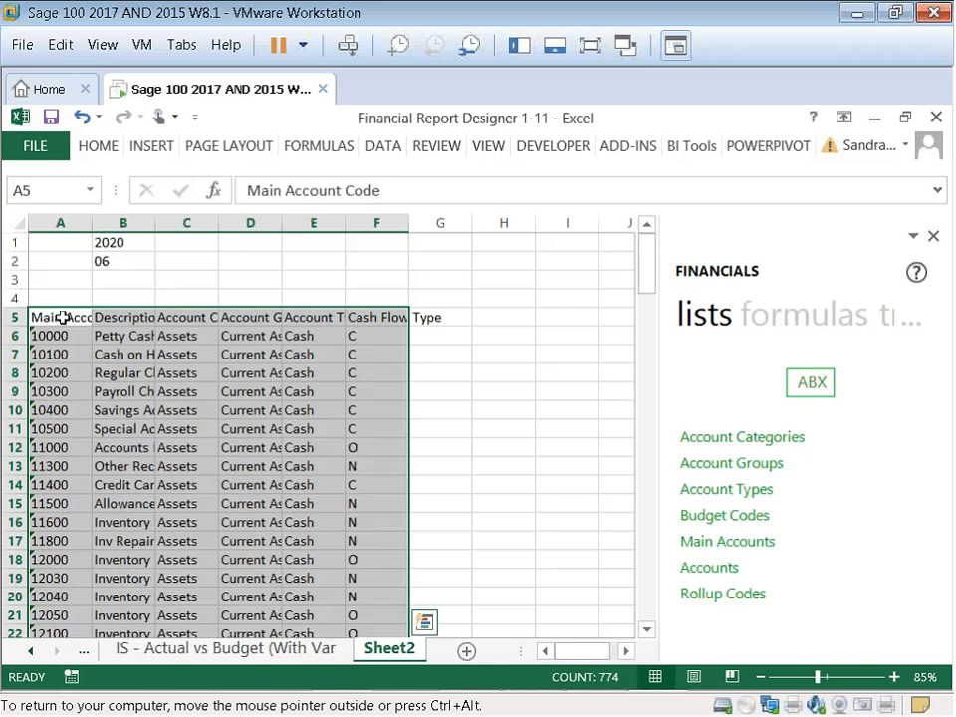
click(64, 317)
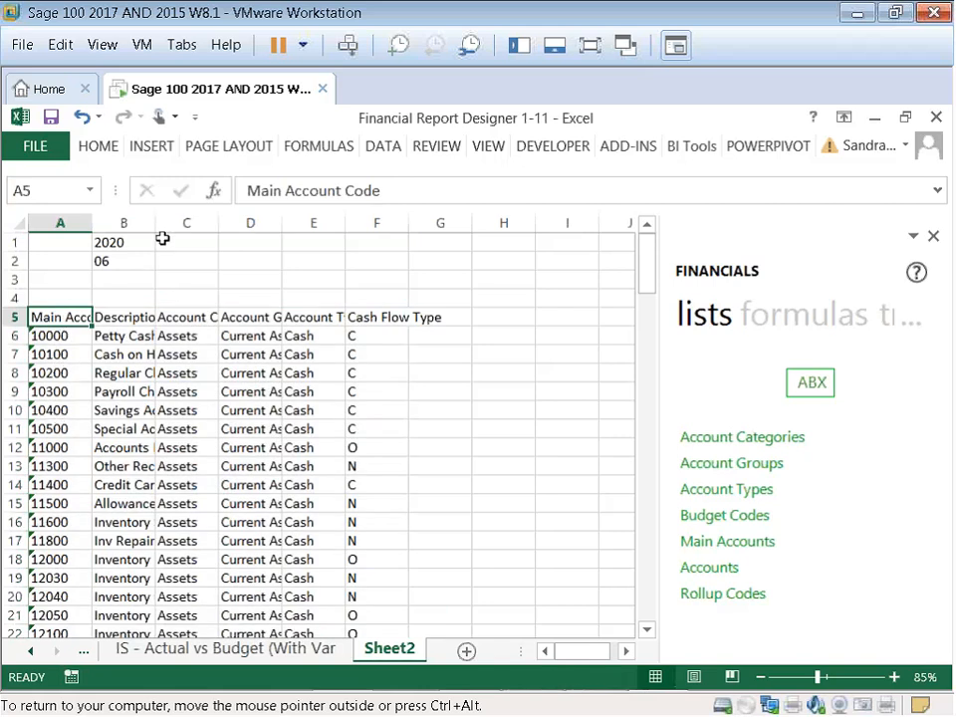
- Widen the Description and Account Category columns and look over the list's headings
drag(155, 221, 194, 218)
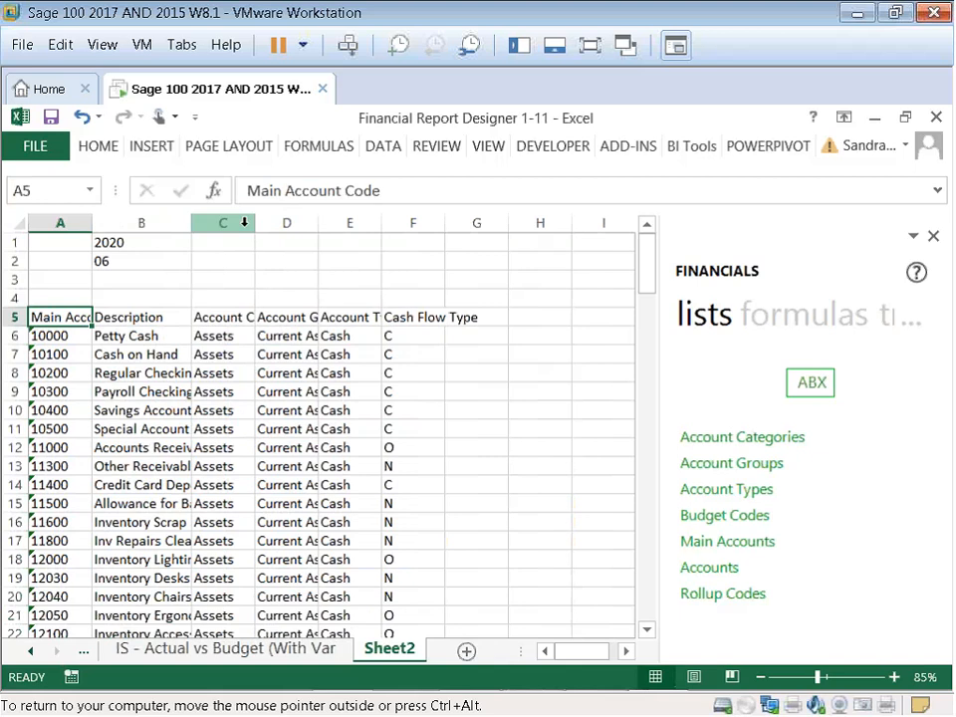
click(244, 222)
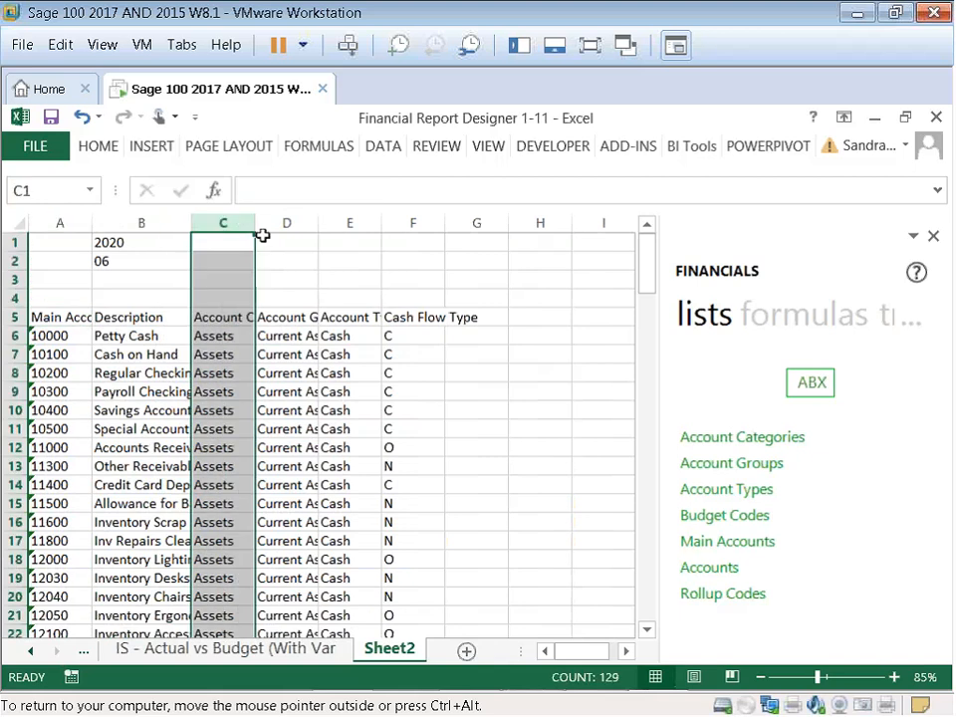
drag(256, 228, 292, 222)
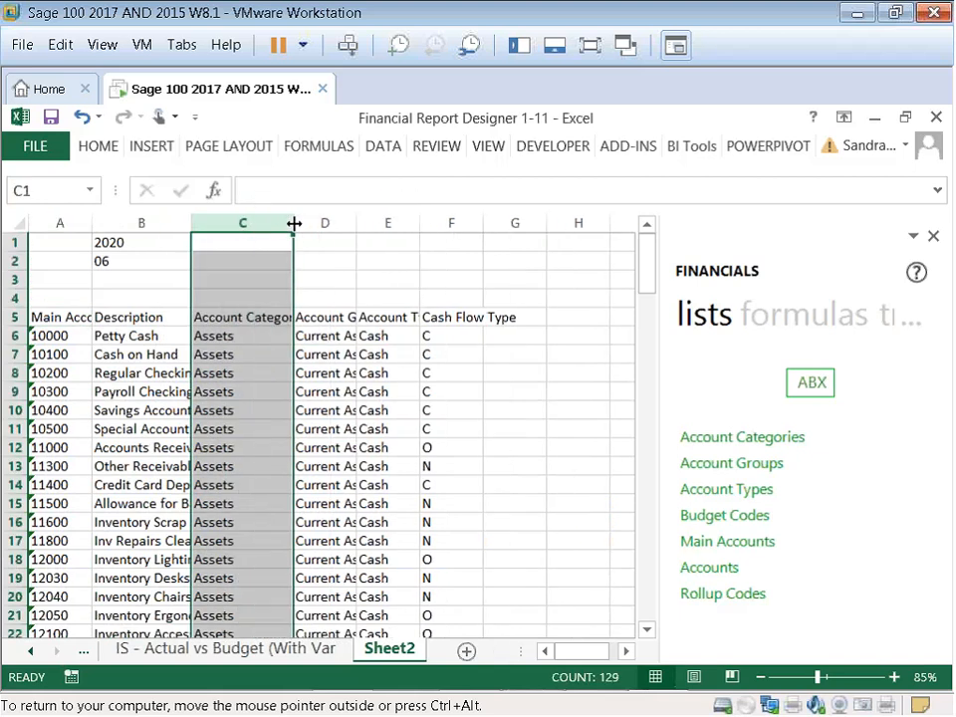
click(328, 317)
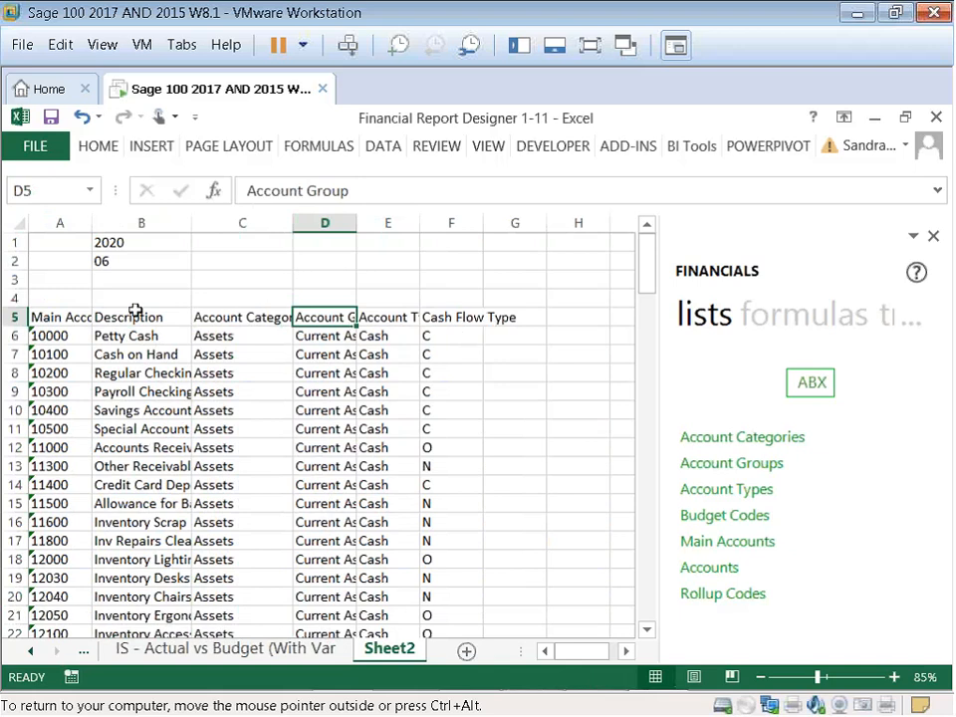
drag(60, 317, 506, 312)
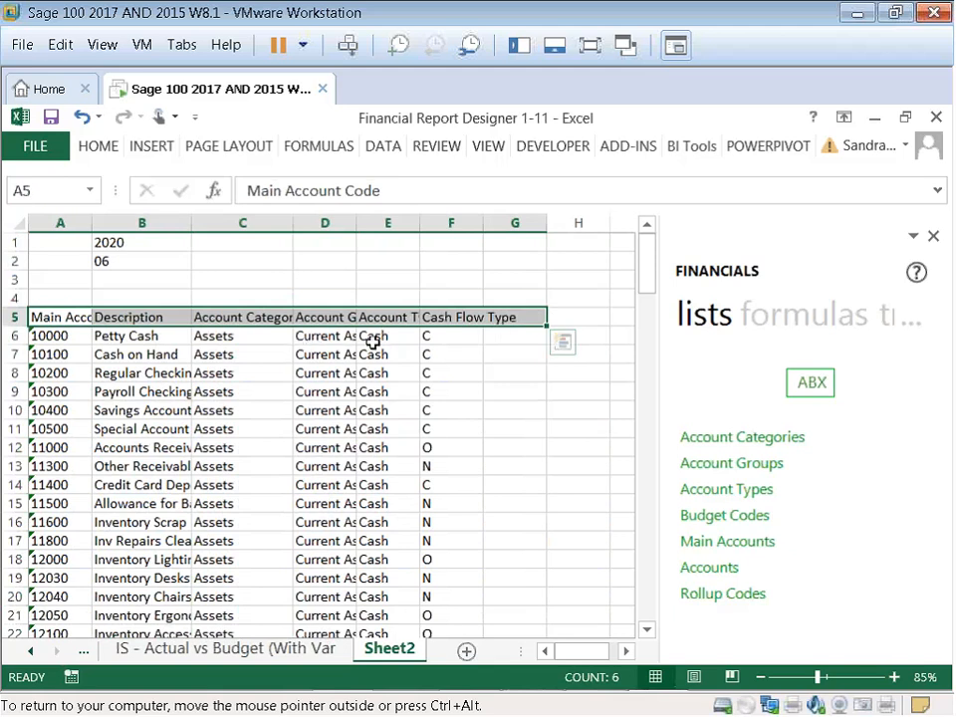
mouse_move(647, 264)
mouse_down()
mouse_move(653, 478)
mouse_move(648, 239)
mouse_up()
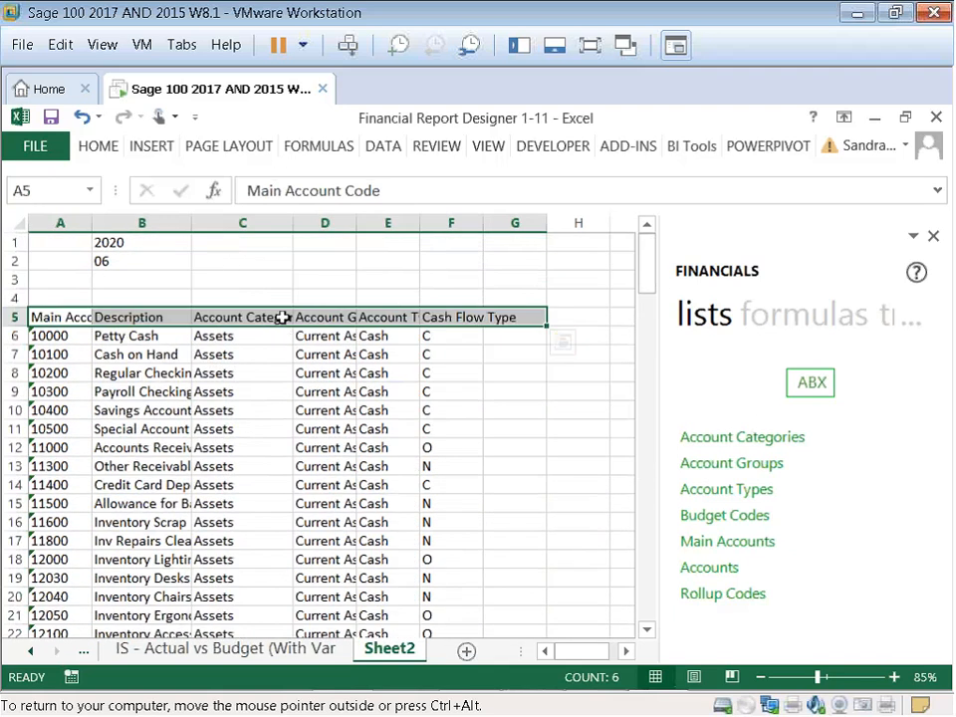
- Delete columns D through G, removing the Account Group, Account Type and Cash Flow Type data
drag(325, 222, 493, 224)
right_click(382, 340)
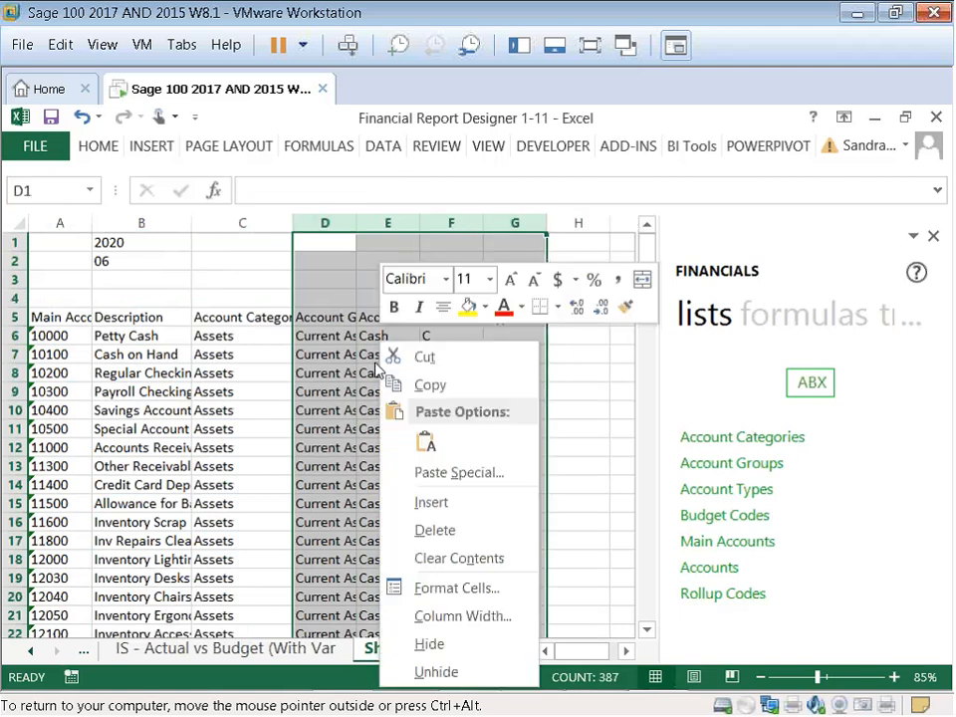
click(429, 530)
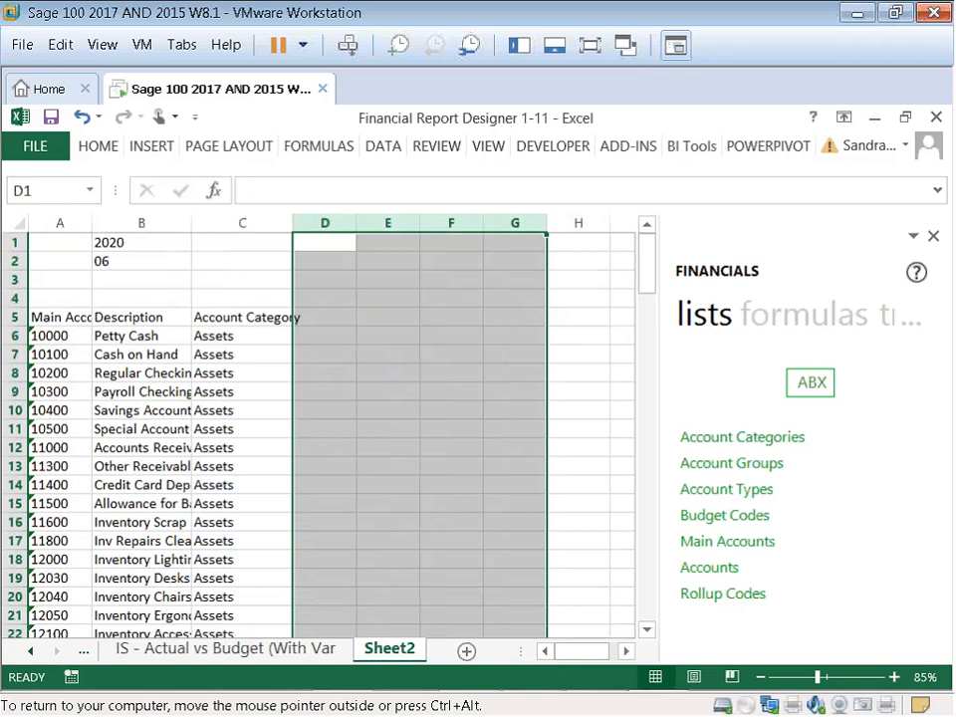
- Narrow the Account Category column and enter the heading Actual in cell D5
drag(297, 222, 257, 221)
click(302, 322)
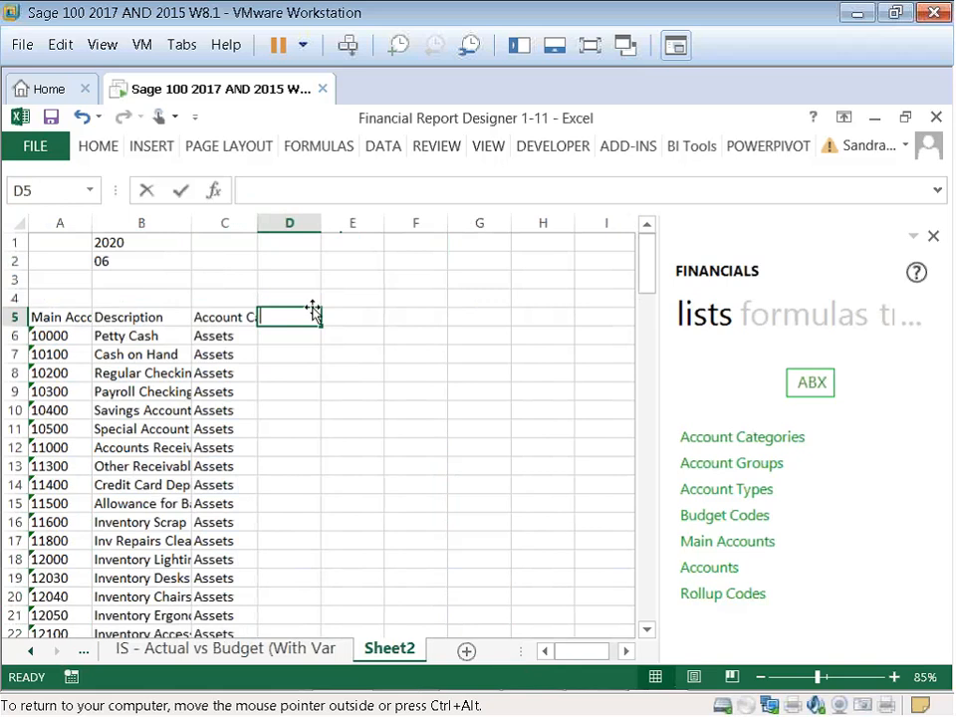
text(Actual)
key(Return)
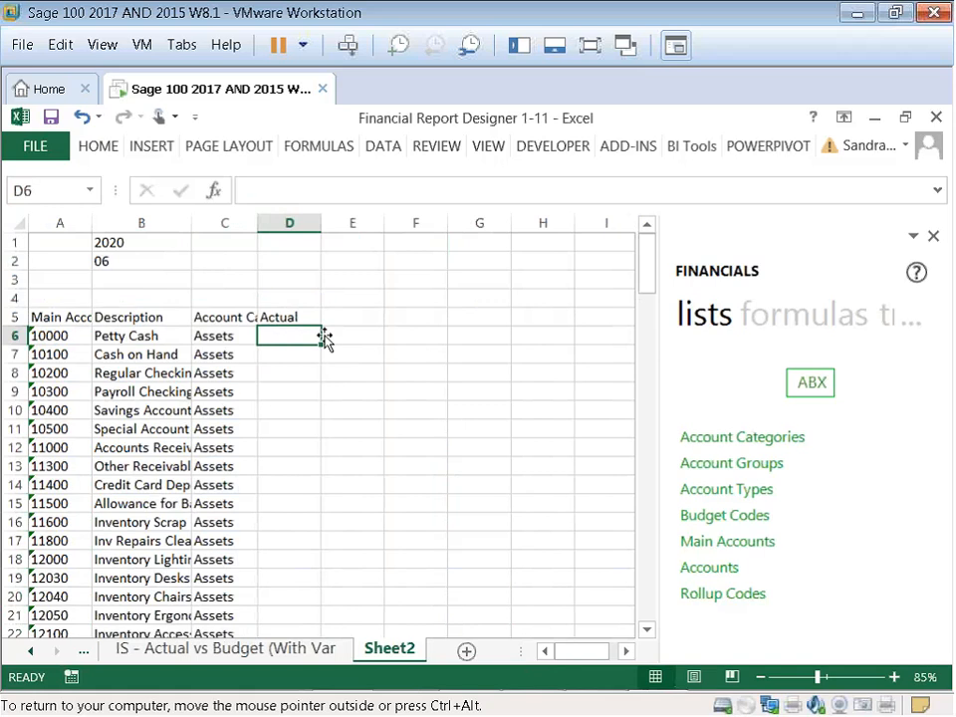
- Insert the Actual formula in cell D6 for the Petty Cash account
click(815, 324)
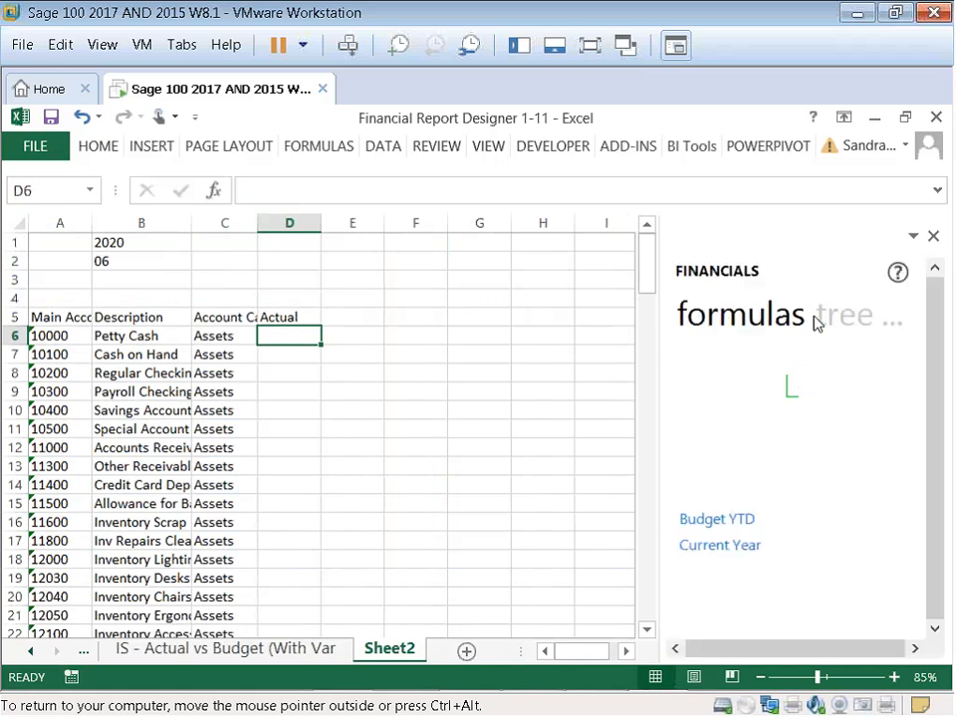
click(727, 424)
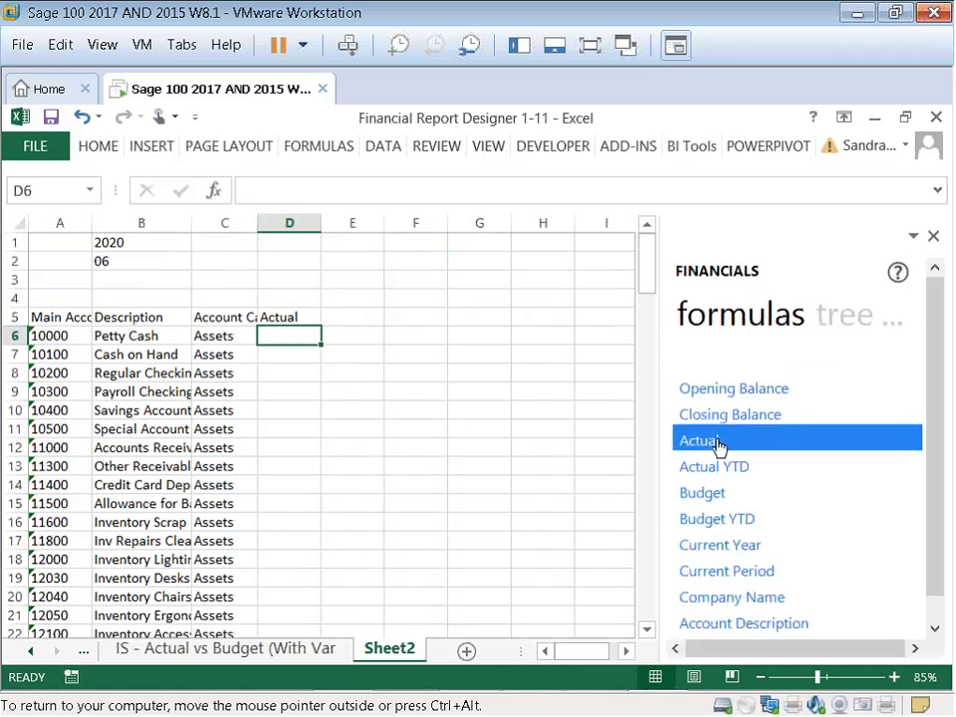
mouse_move(924, 458)
mouse_down()
mouse_move(939, 465)
mouse_move(941, 491)
mouse_move(933, 473)
mouse_up()
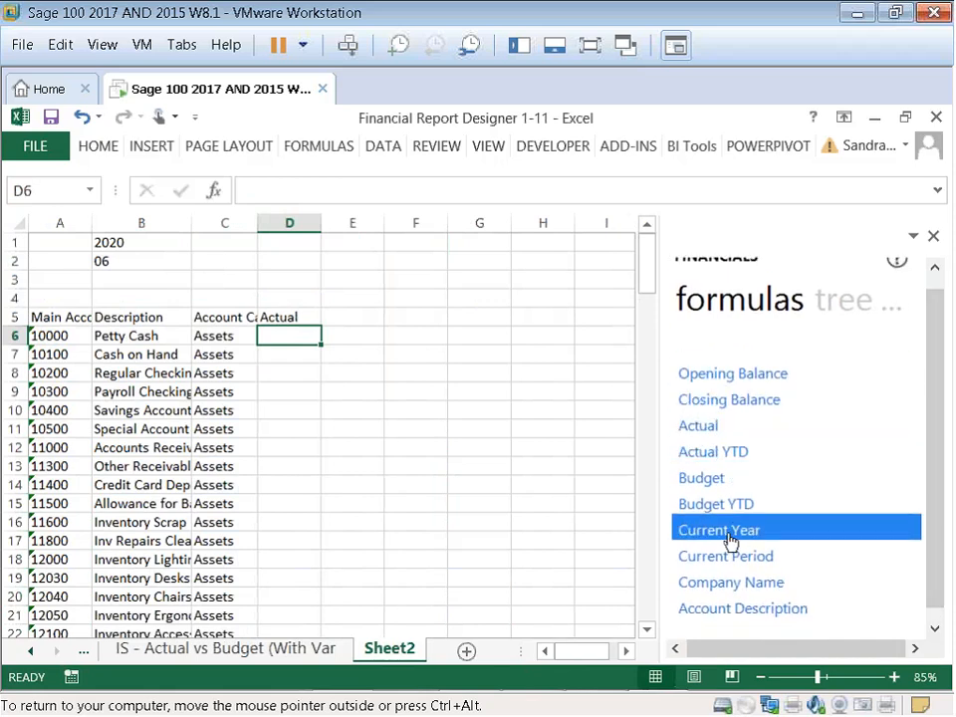
drag(726, 461, 285, 336)
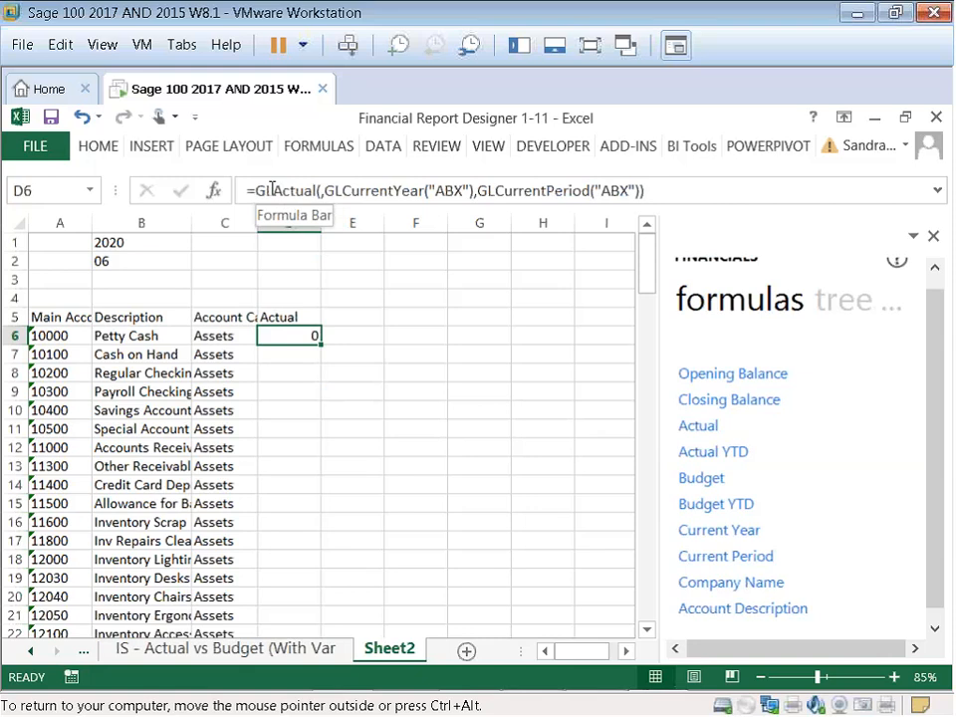
- Open the function arguments of the Actual formula in D6 and set GLLink to $A6 with only the column locked
click(214, 190)
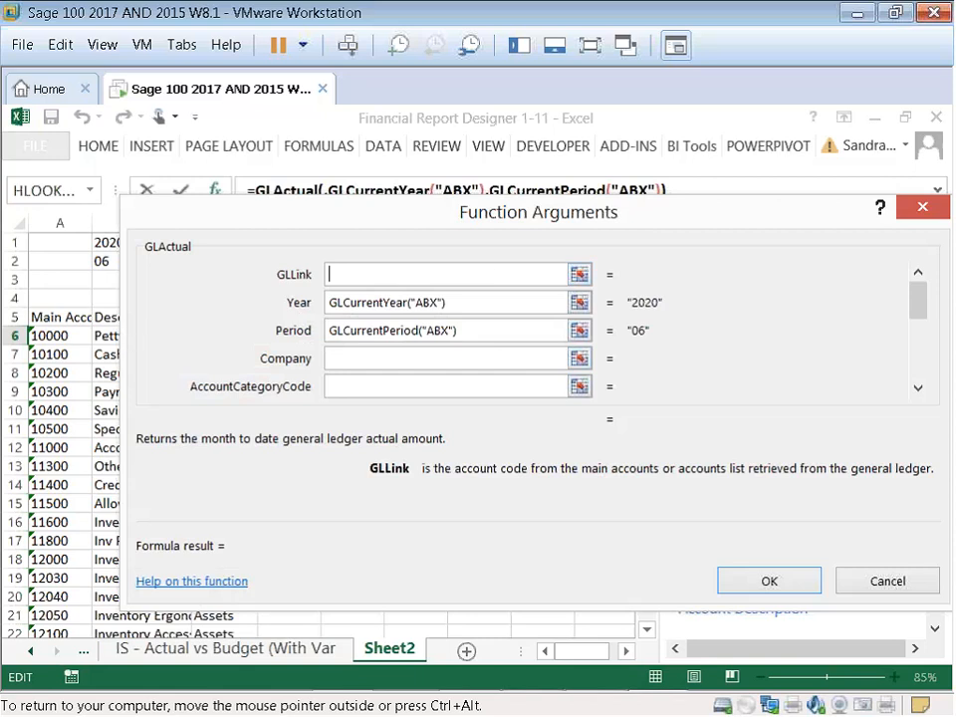
drag(209, 218, 262, 286)
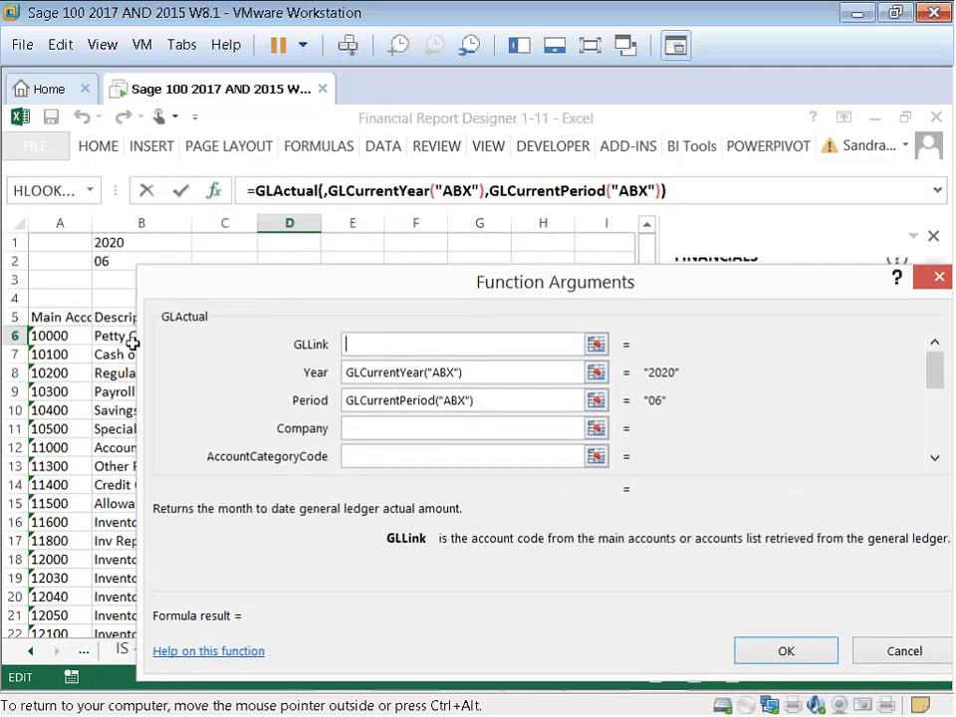
click(62, 337)
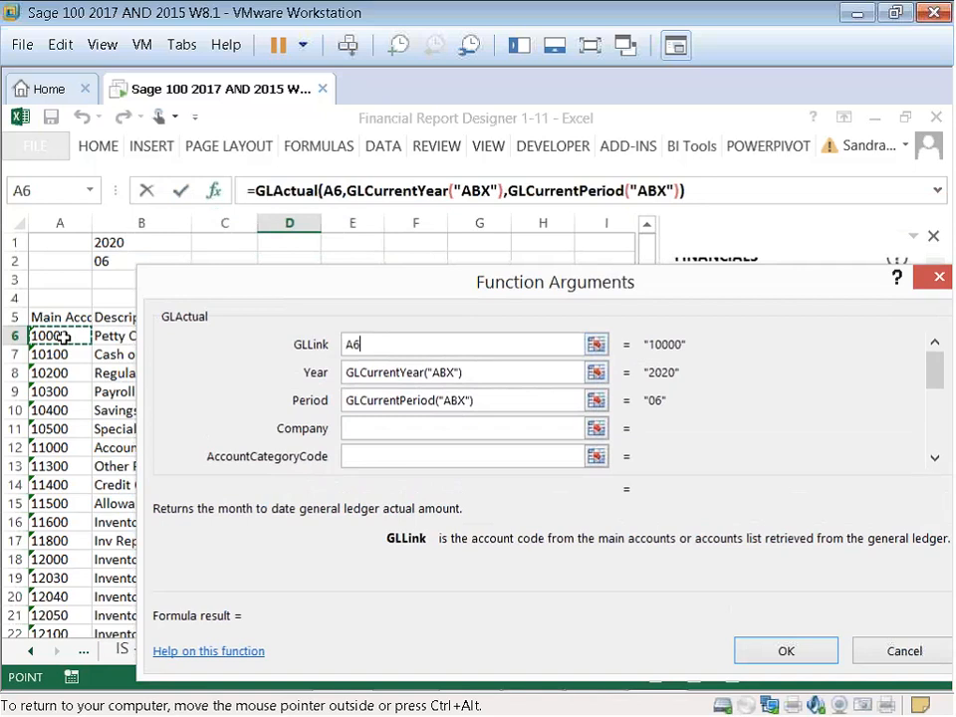
key(F4)
key(F4)
key(F4)
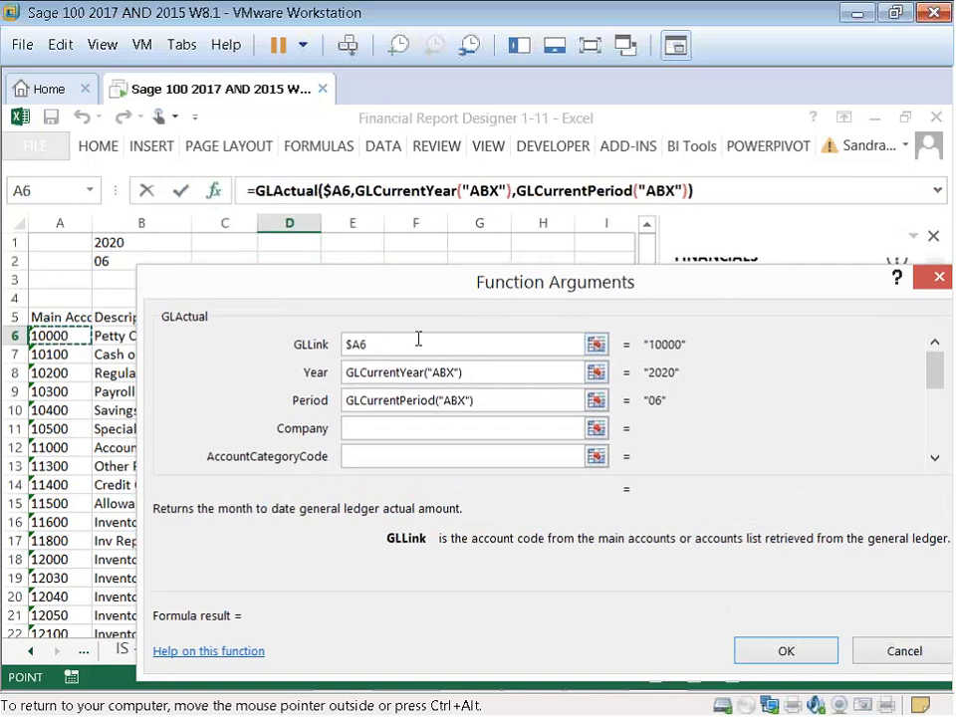
- Cycle the GLLink reference through its absolute and relative forms back to $A6
drag(391, 344, 325, 345)
key(F4)
key(F4)
key(F4)
key(F4)
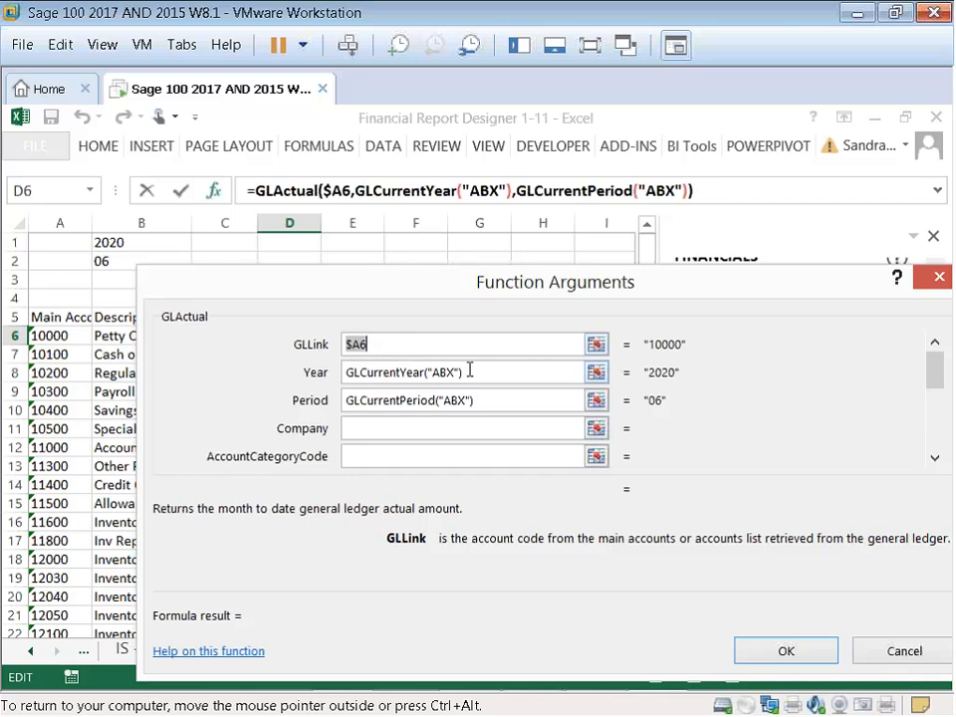
- Set the Year argument to $B$1 and the Period argument to $B$2, both as absolute references
drag(469, 371, 275, 362)
click(120, 242)
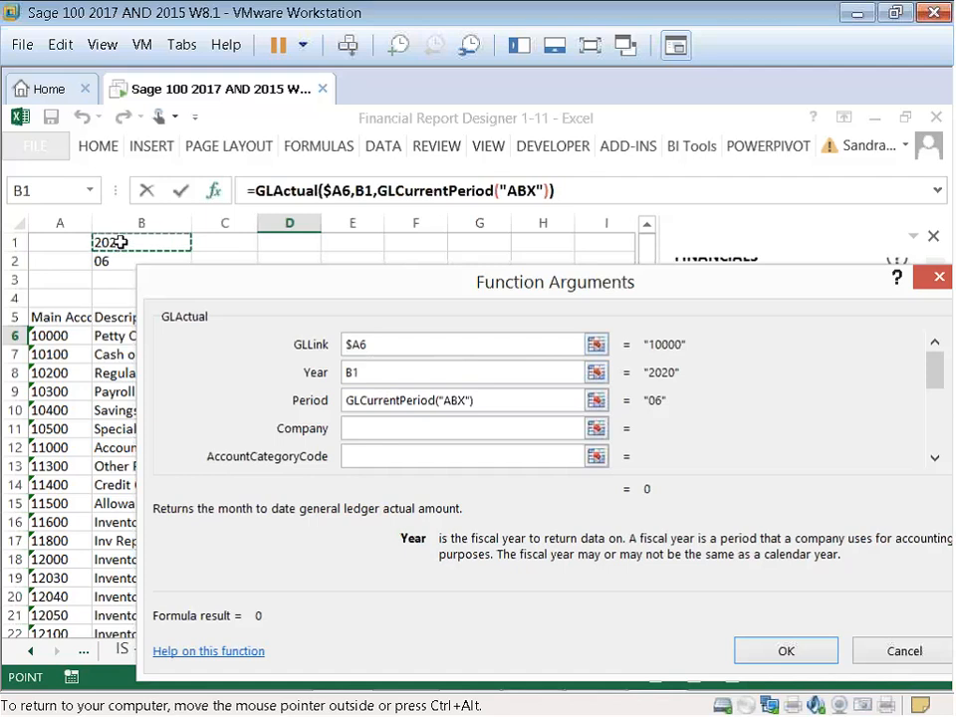
key(F4)
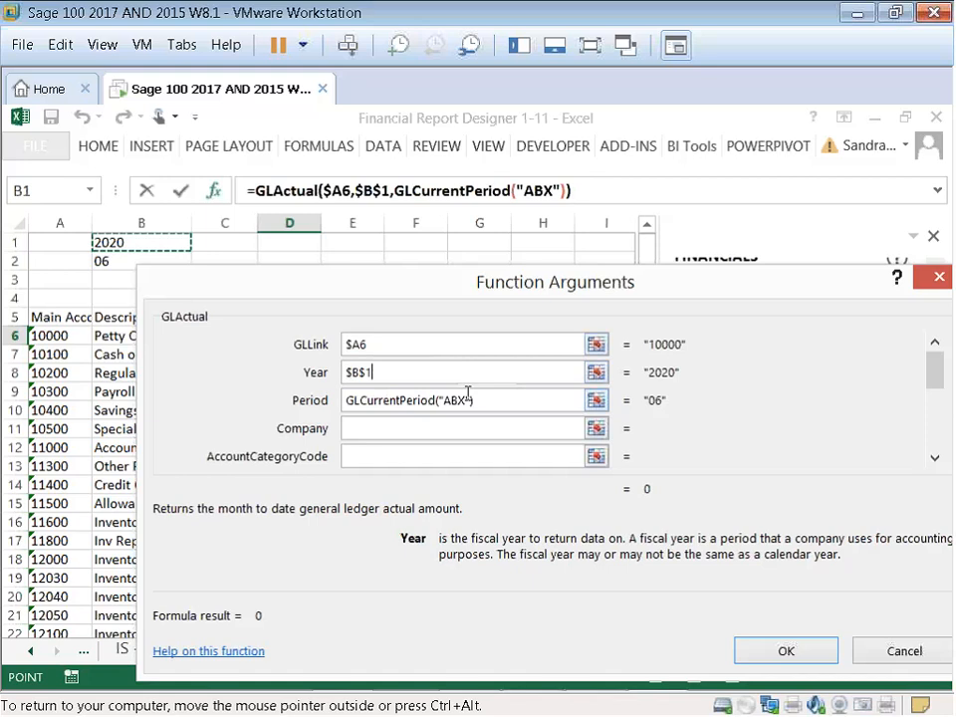
drag(498, 397, 354, 392)
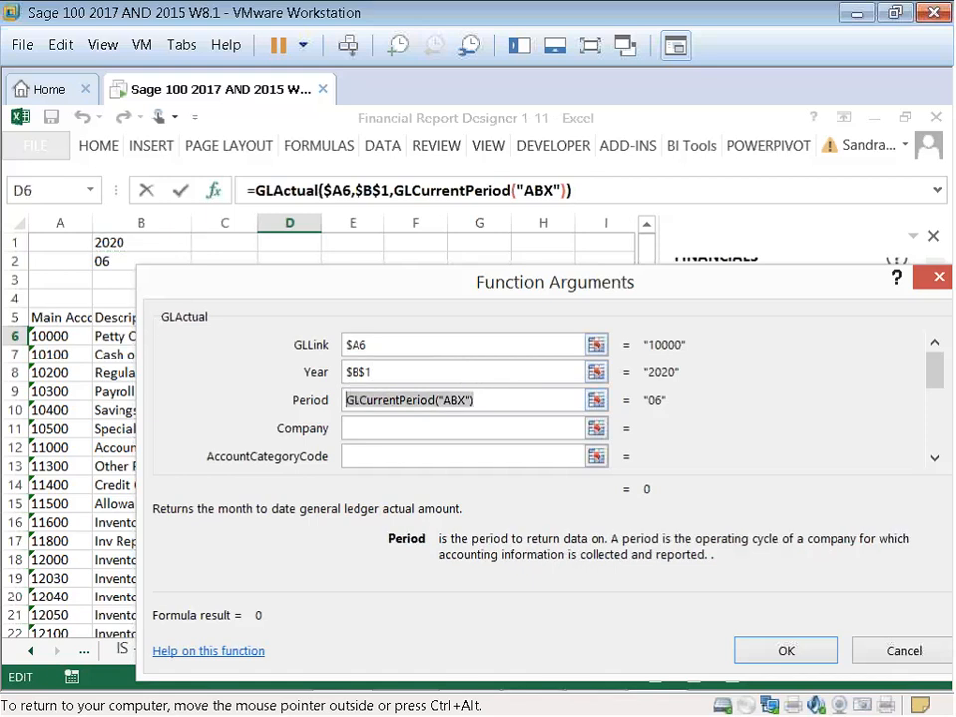
click(101, 260)
key(F4)
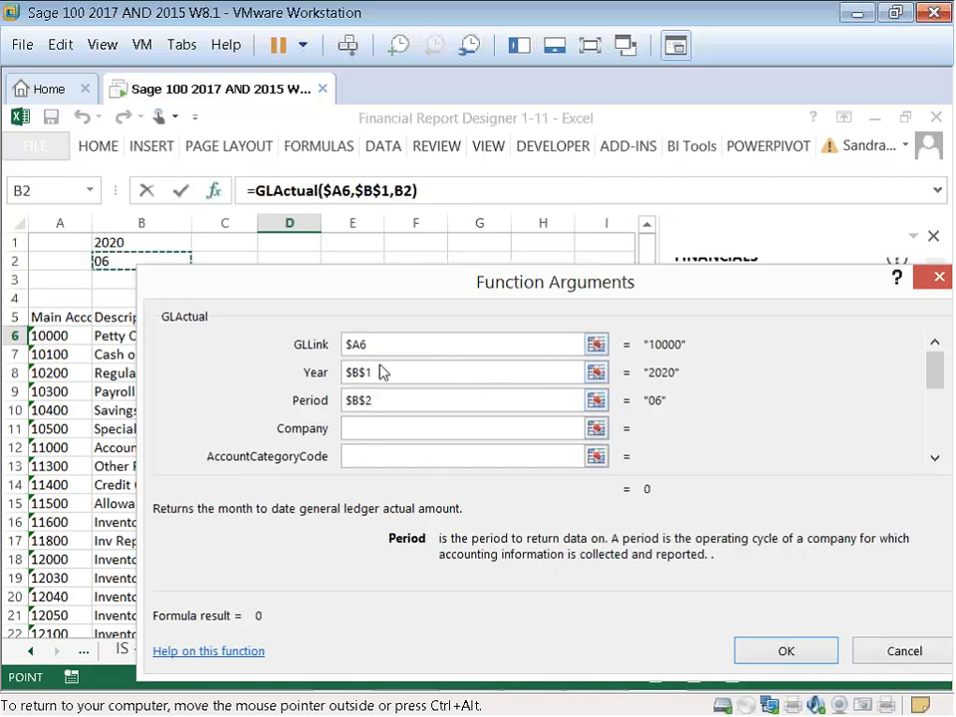
- Set the ReportTreeUnitPath argument to the absolute reference $B$3 and accept the function arguments for D6
click(934, 458)
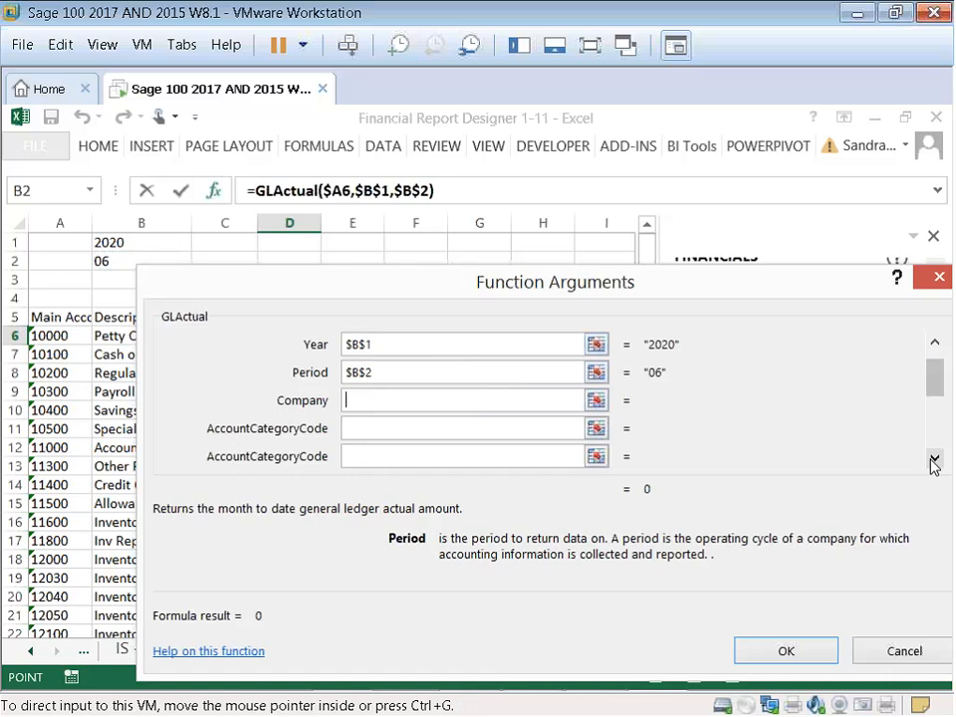
click(934, 458)
click(934, 458)
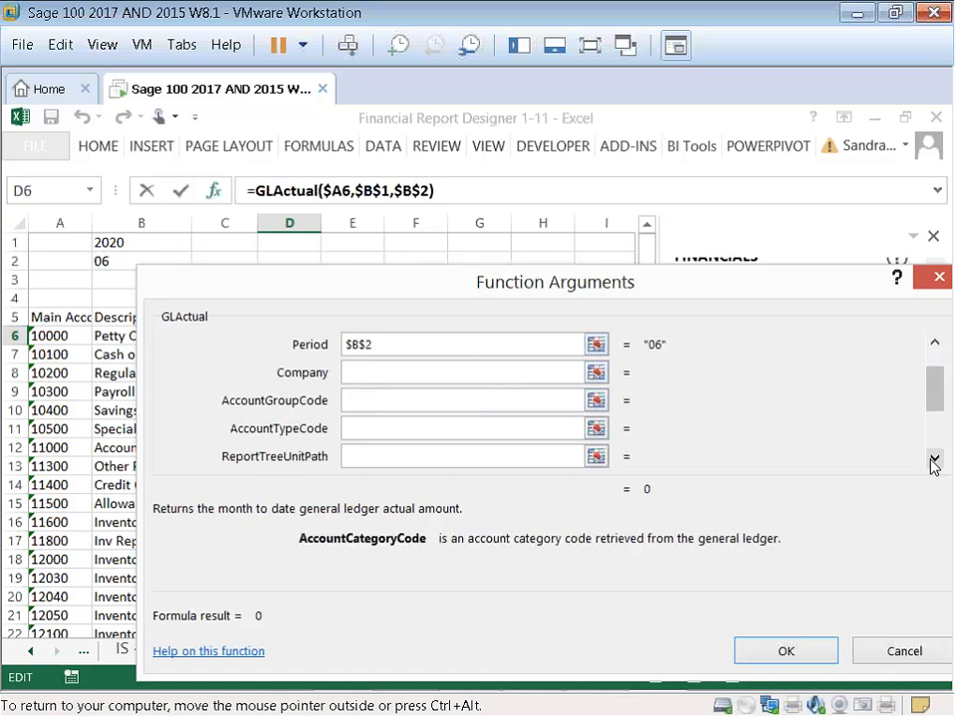
click(934, 458)
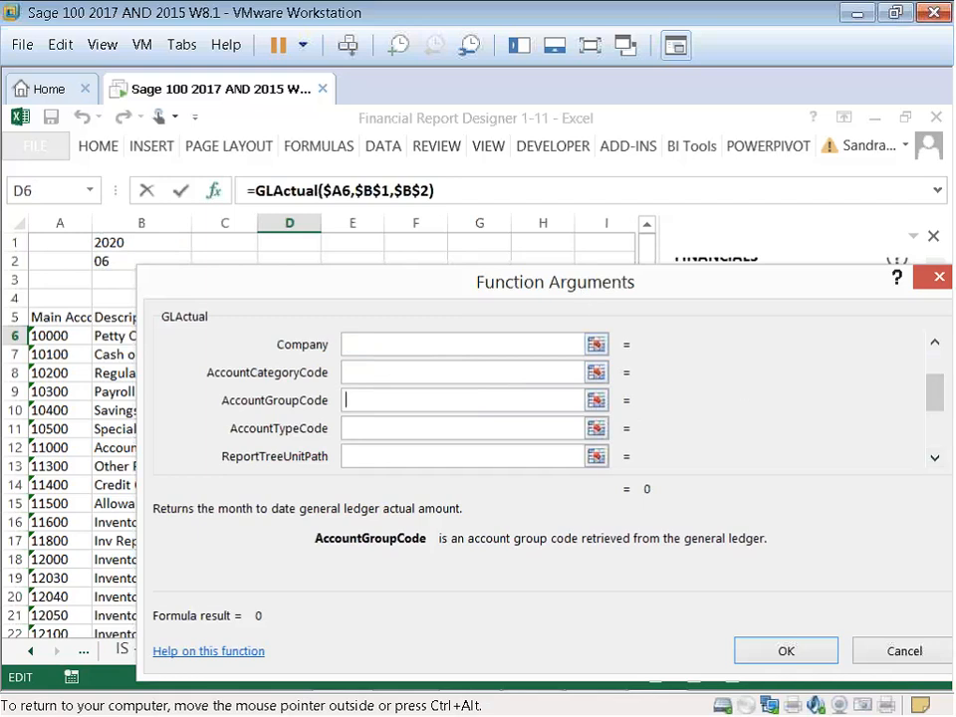
drag(582, 296, 590, 332)
click(497, 491)
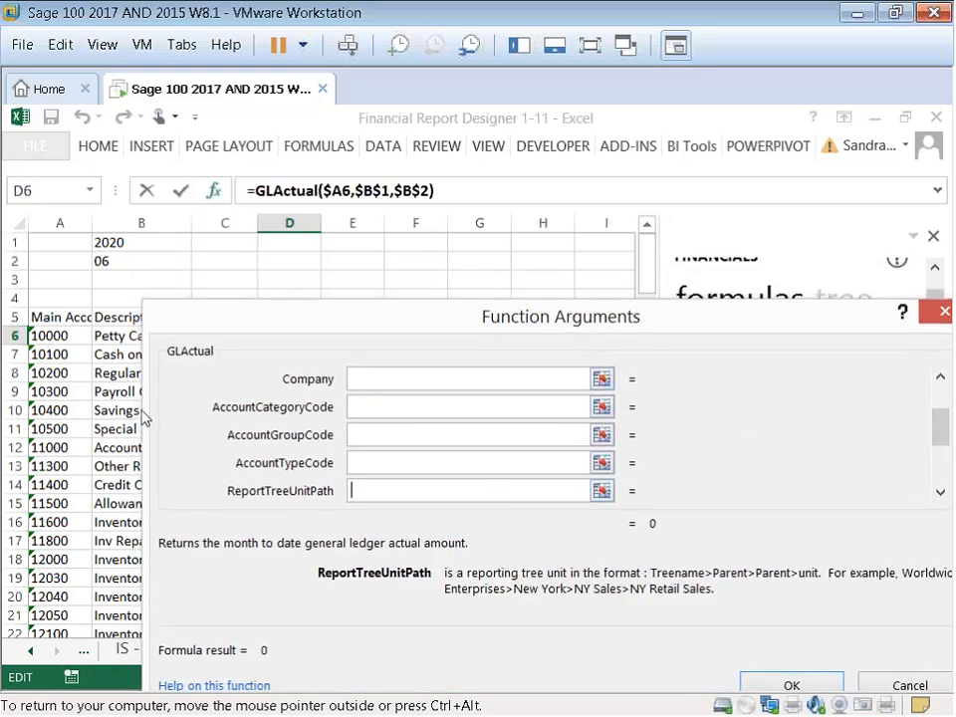
click(114, 283)
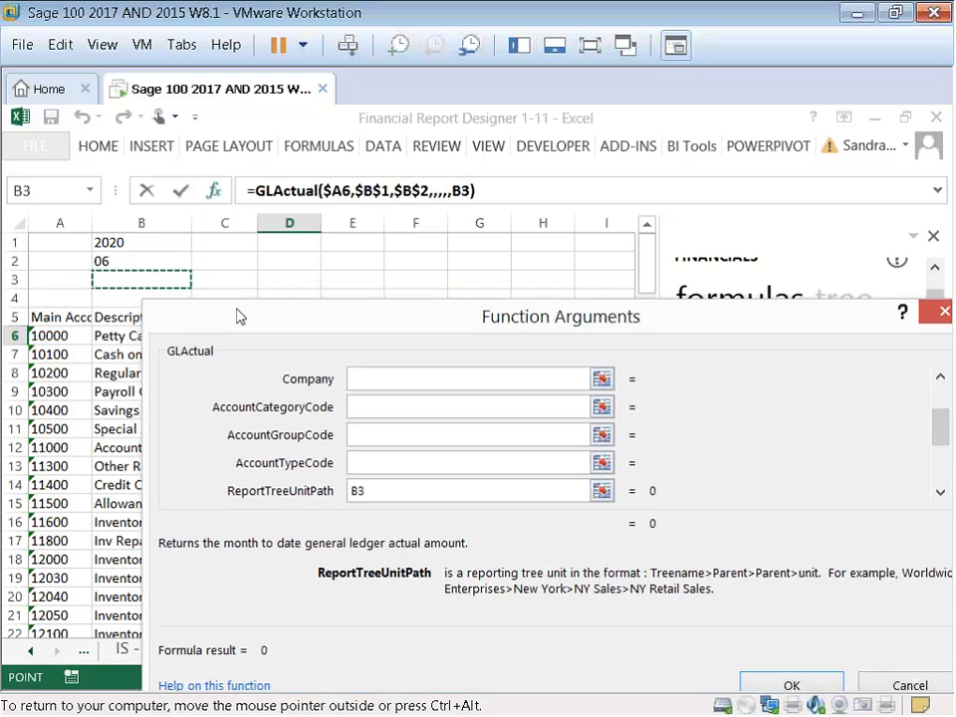
key(F4)
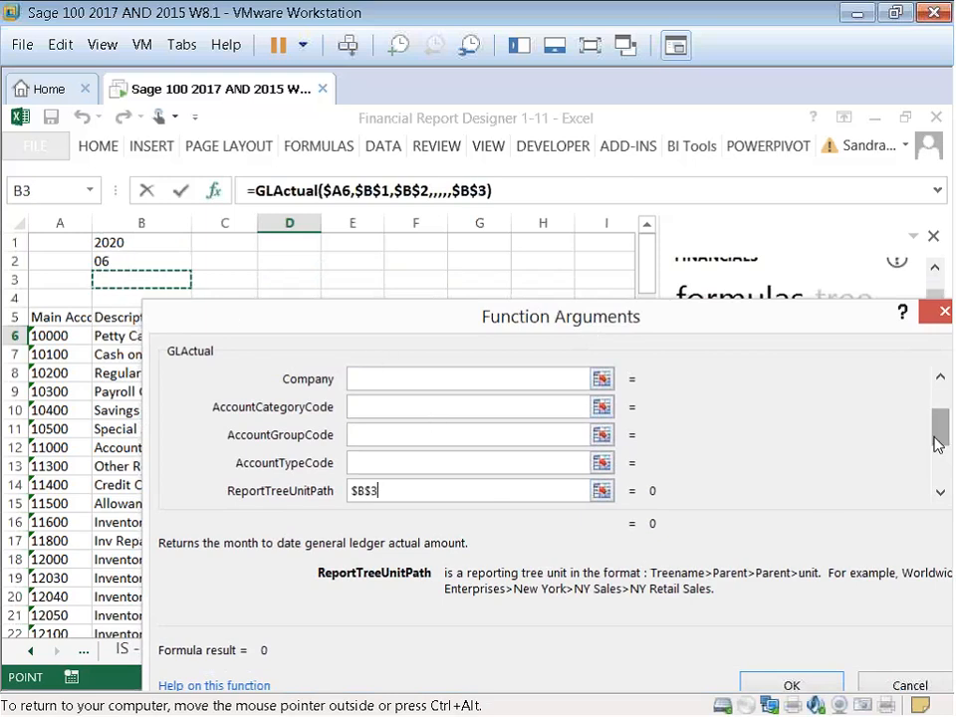
drag(936, 443, 937, 398)
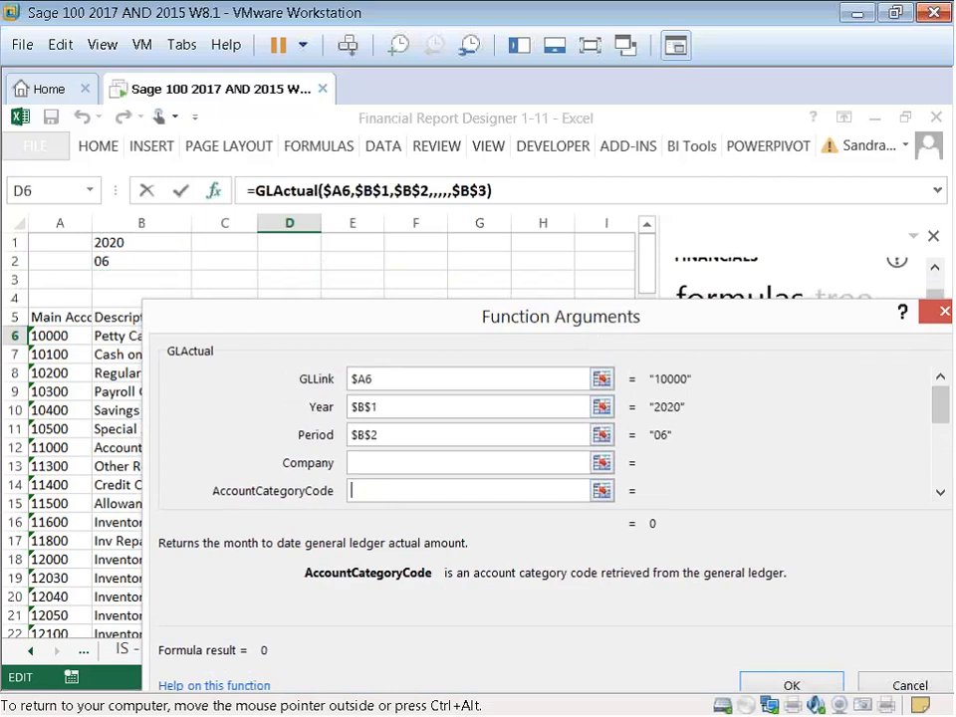
drag(678, 330, 668, 287)
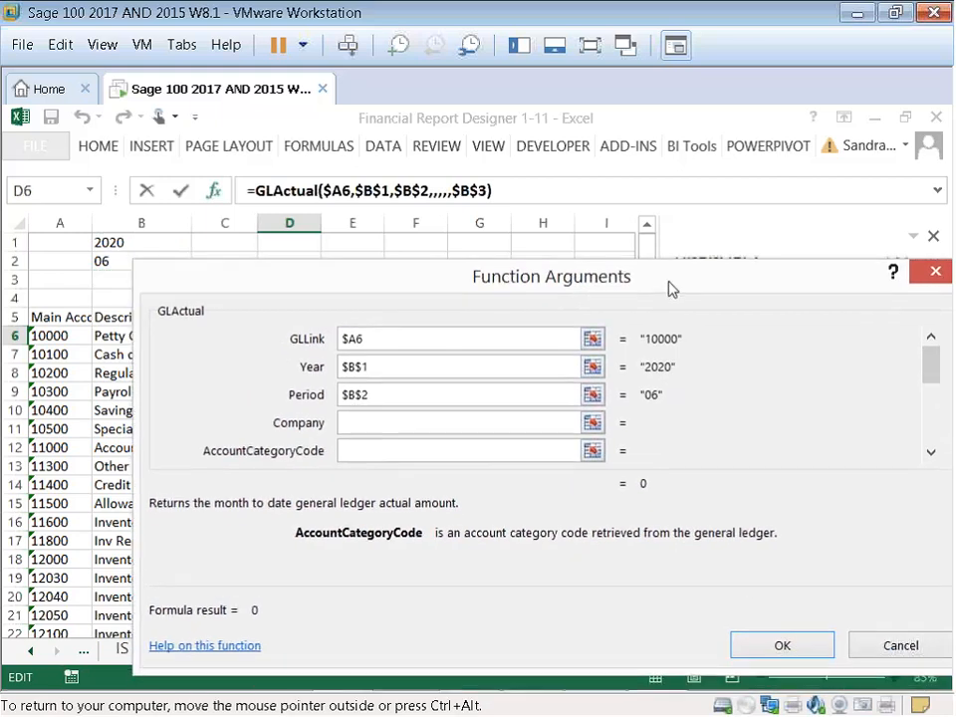
click(787, 642)
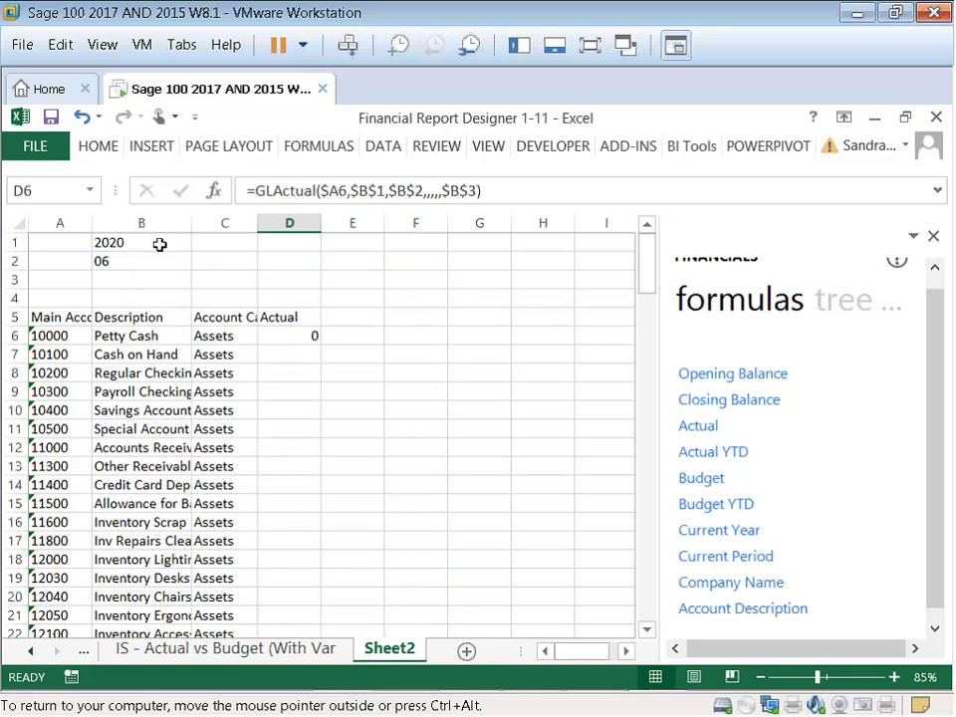
- Replace the year in cell B1 with 2019
click(159, 244)
text(2019)
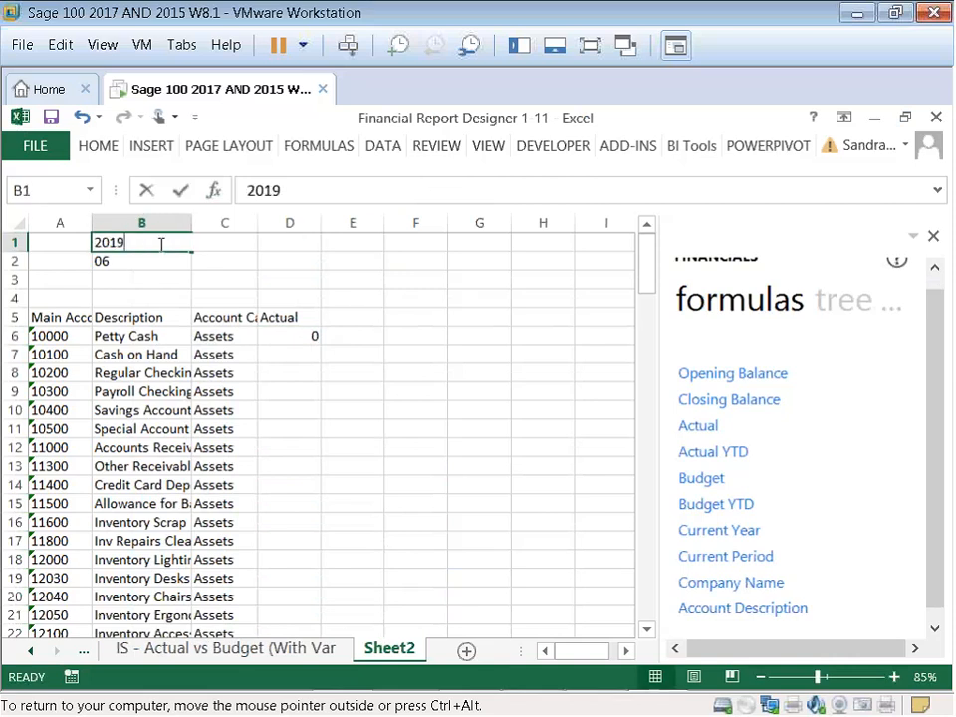
key(Return)
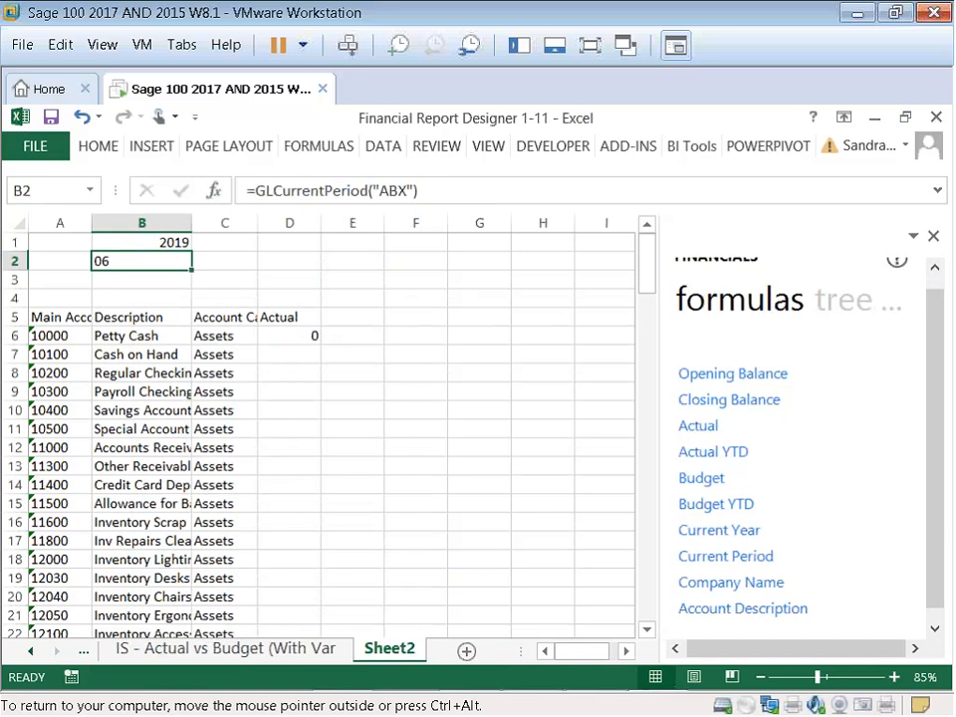
- Fill the Actual formula from D6 down for all listed accounts and widen the Account Category and Actual columns
click(295, 337)
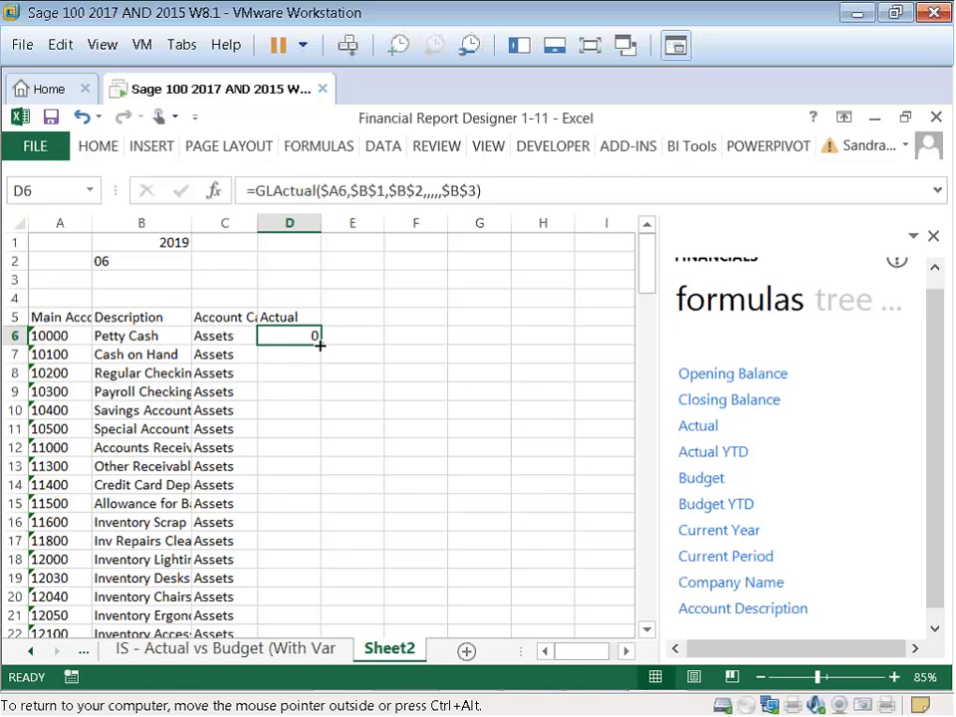
double_click(320, 344)
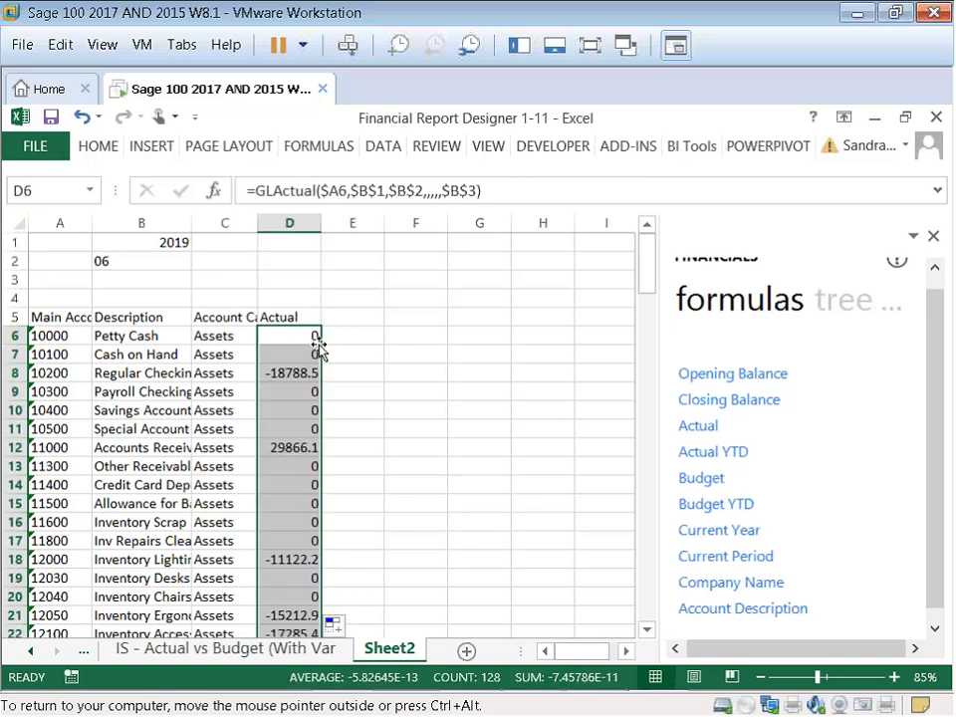
scroll(300, 484, down, 1)
scroll(299, 484, down, 13)
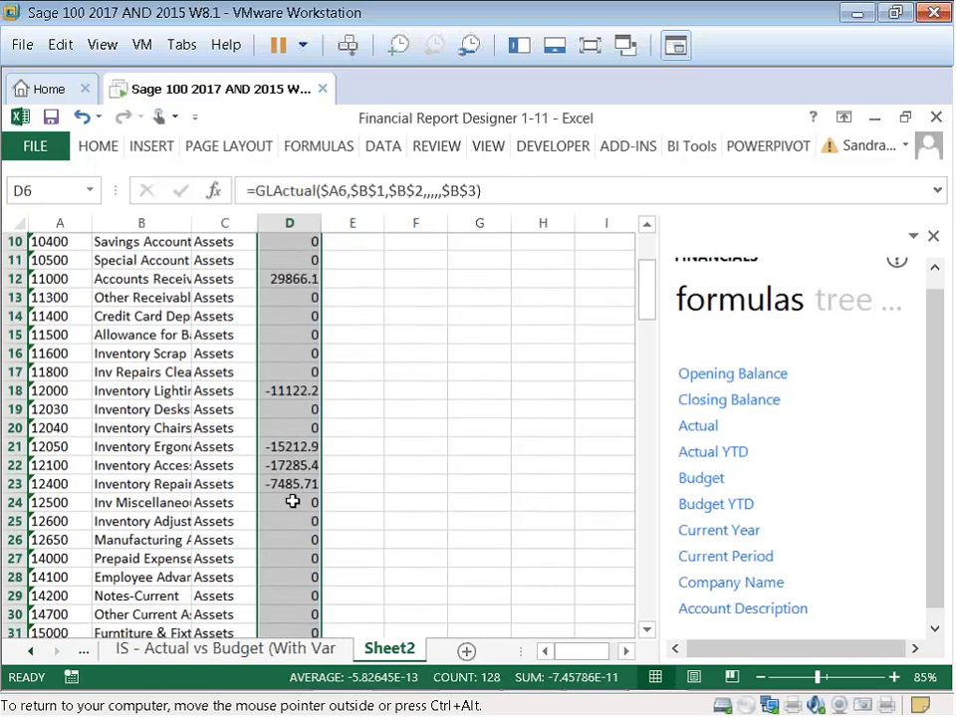
scroll(289, 543, down, 16)
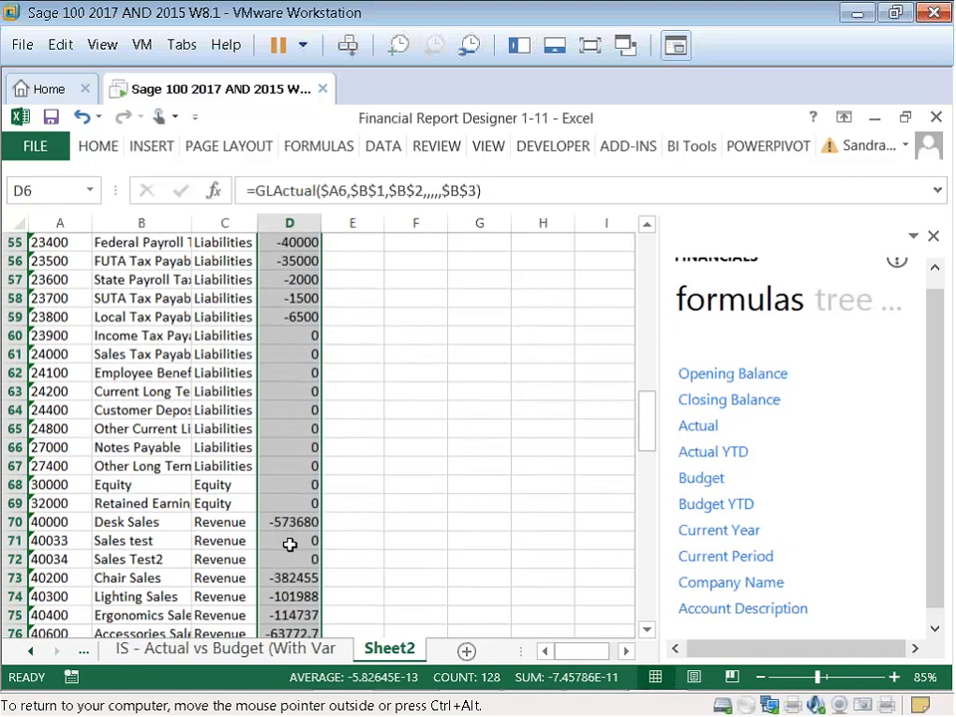
scroll(284, 544, down, 9)
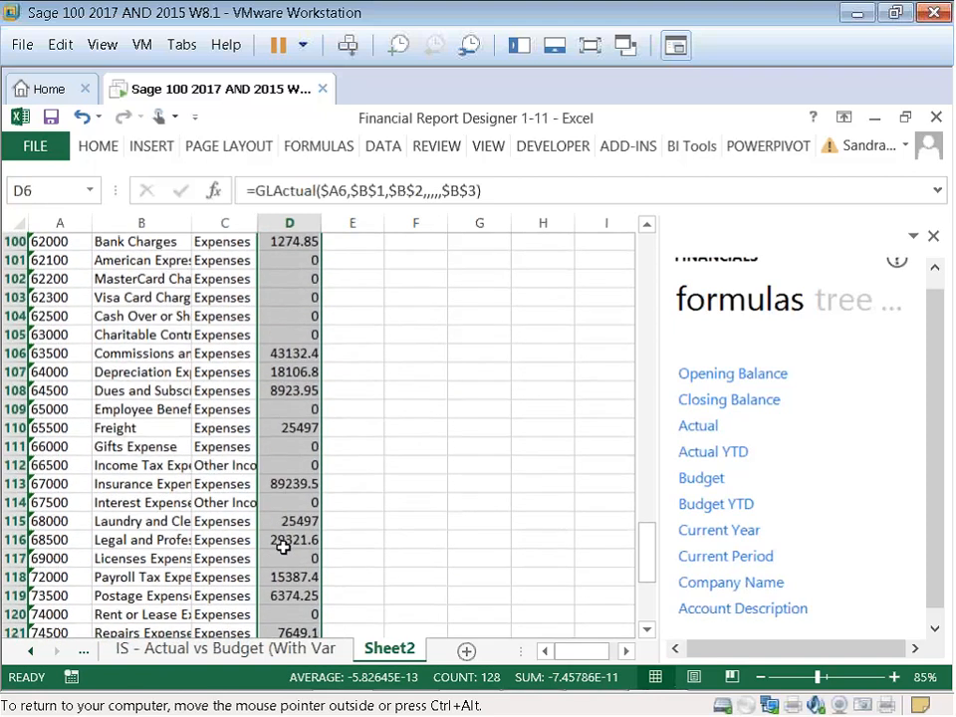
drag(644, 581, 325, 271)
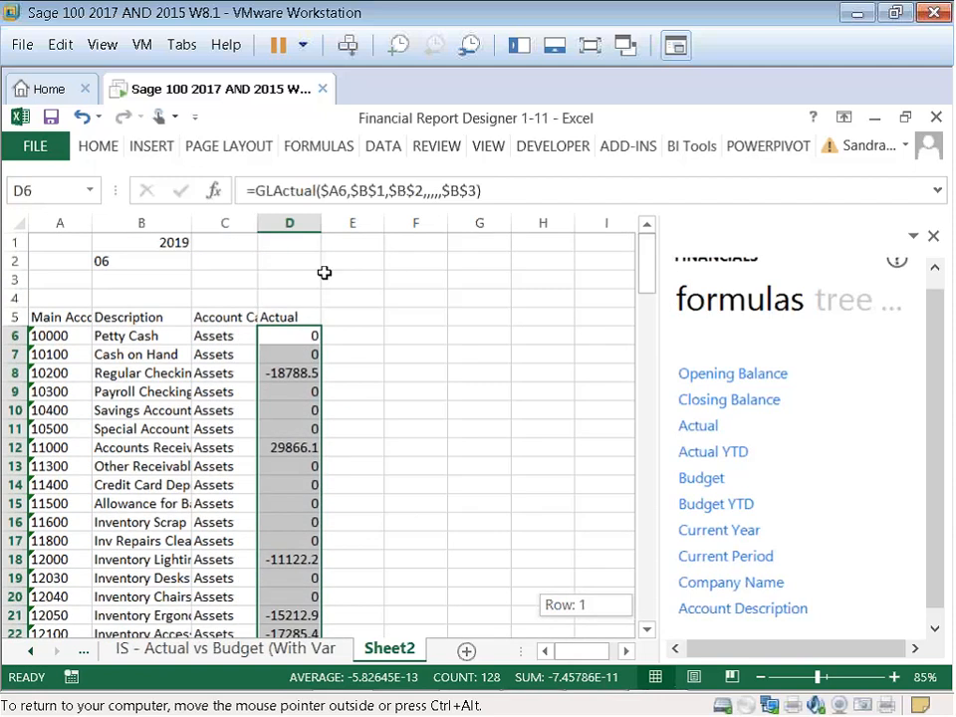
drag(261, 225, 283, 234)
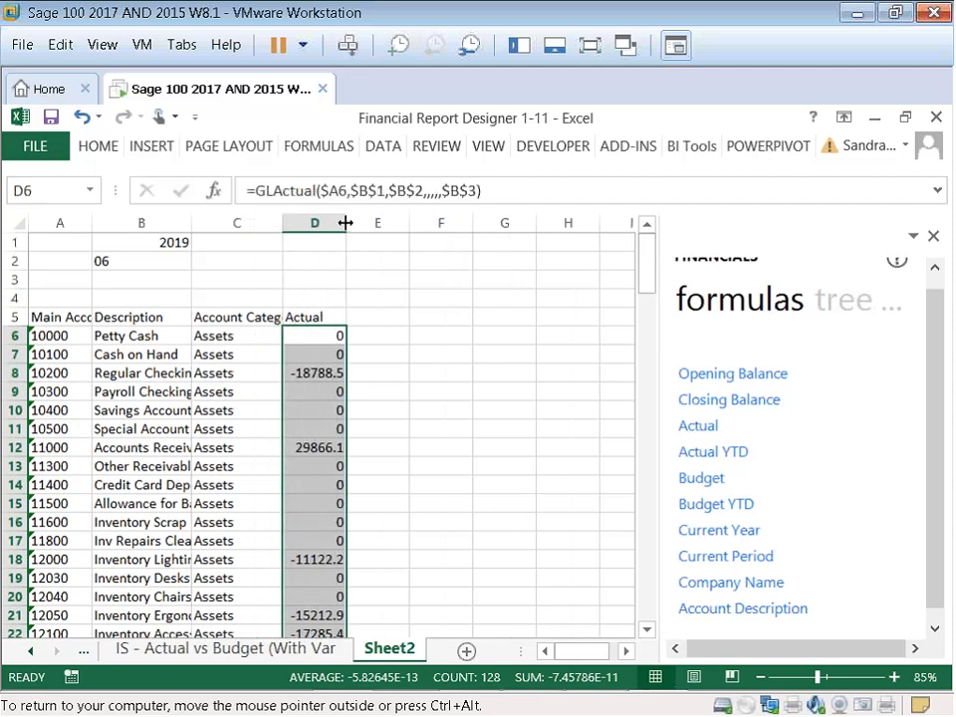
drag(346, 223, 414, 222)
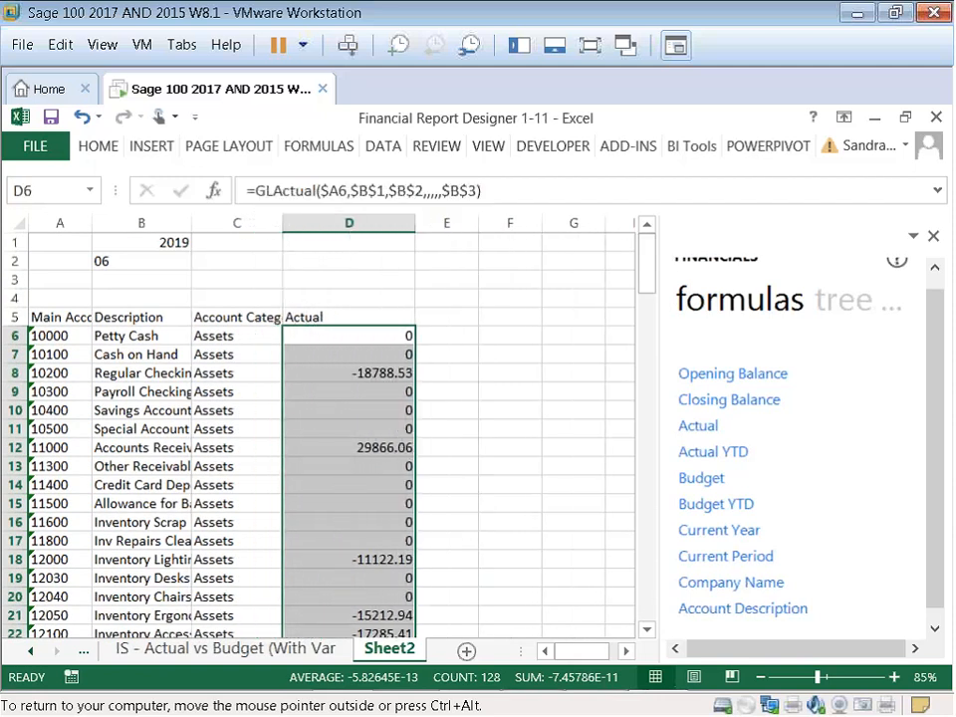
- Inspect the cell references used by the Actual formula in D8, leaving the formula as it is
click(363, 373)
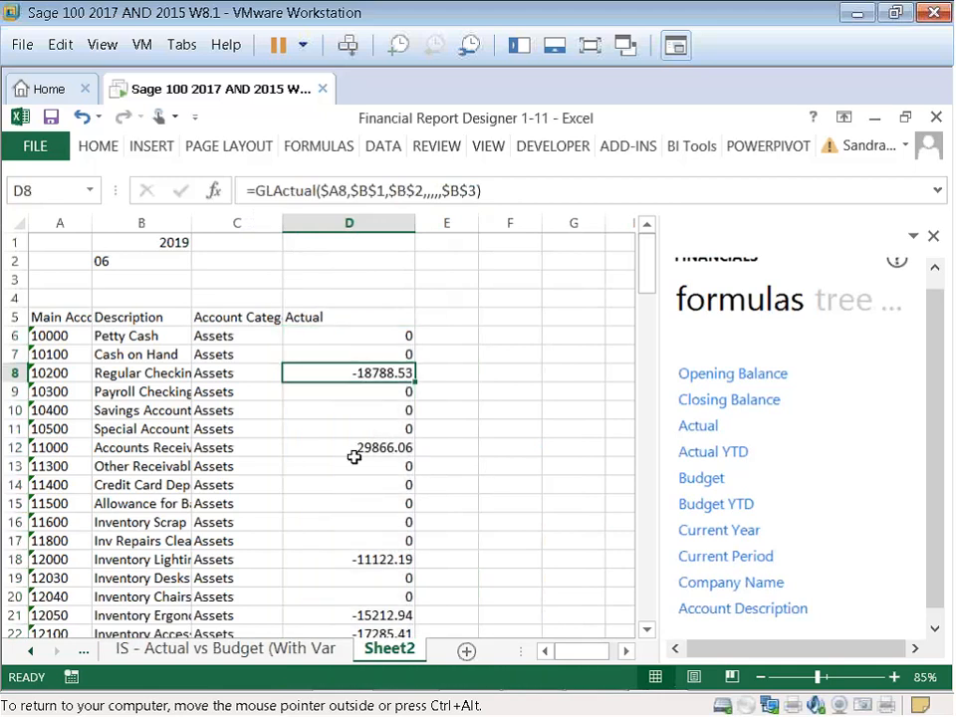
key(F2)
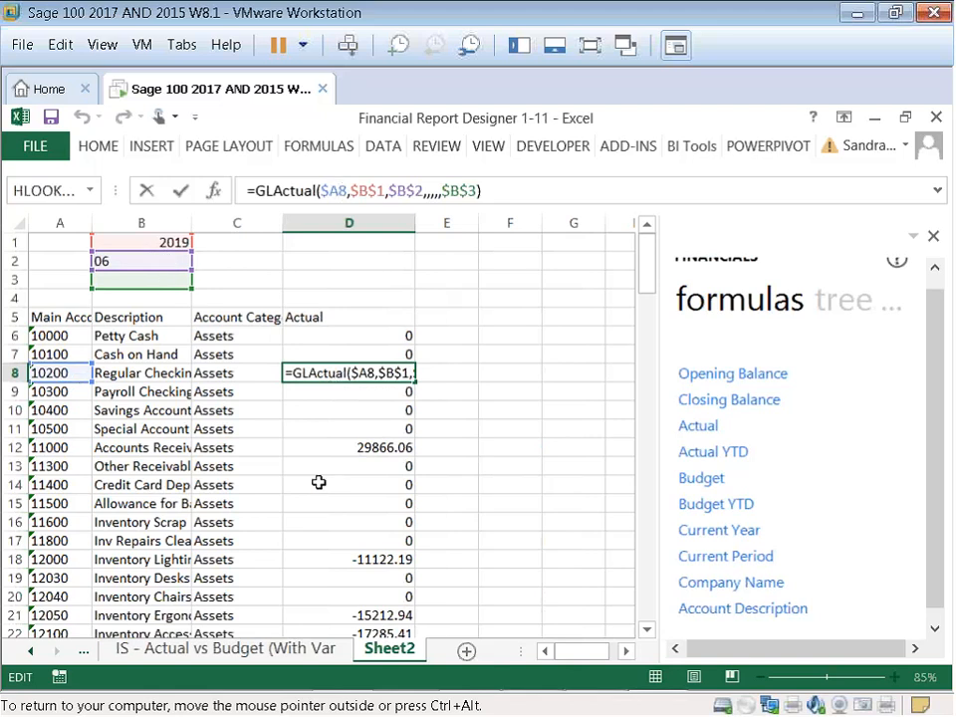
key(ctrl+Return)
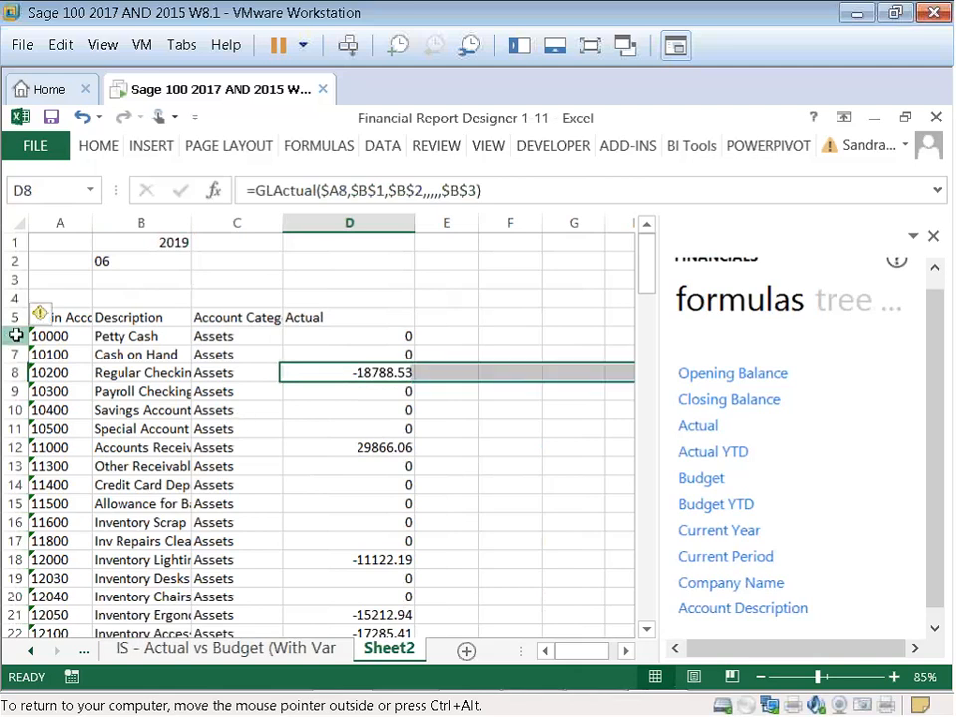
- Delete rows 6 through 69, removing the Assets, Liabilities and Equity accounts above Desk Sales
drag(17, 335, 47, 371)
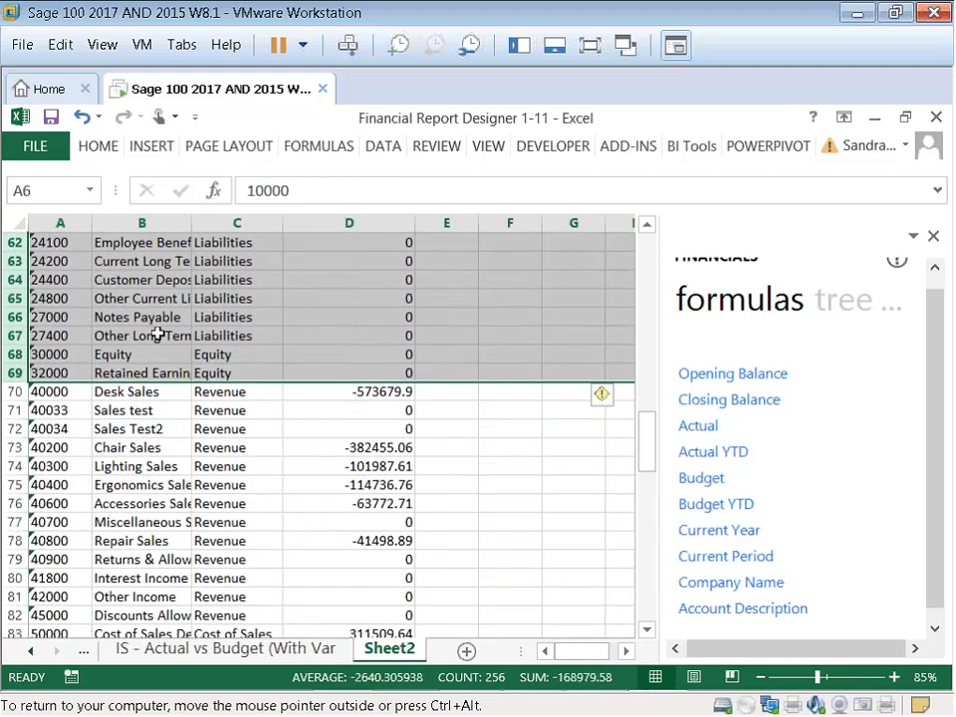
right_click(157, 337)
click(199, 518)
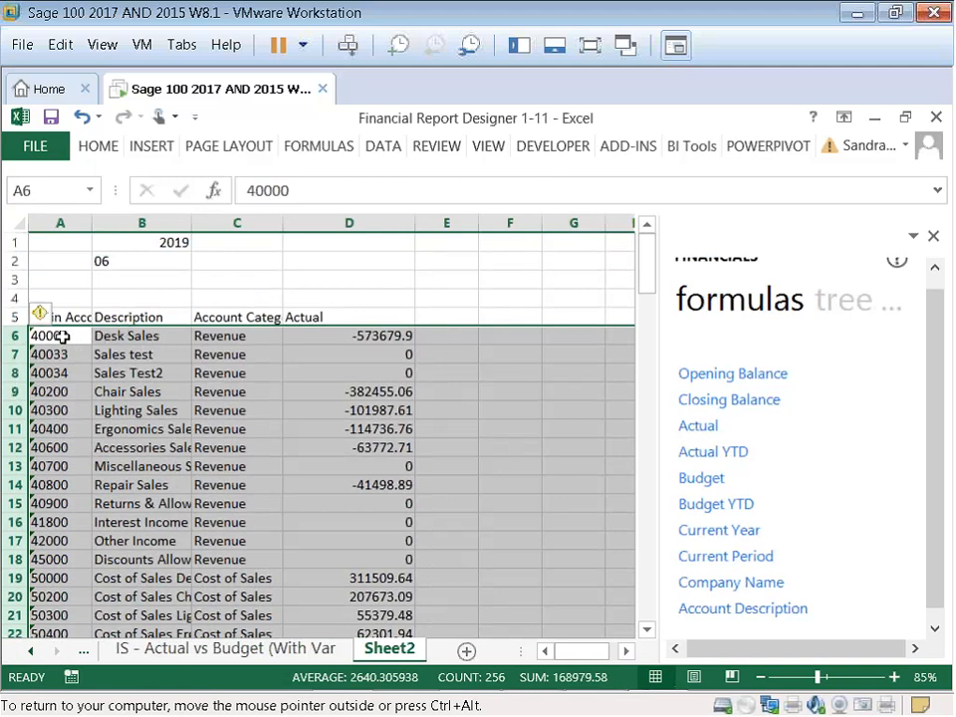
- Insert a blank row above the Desk Sales account and enter the account range 40000 TO 45000 in A6
click(13, 335)
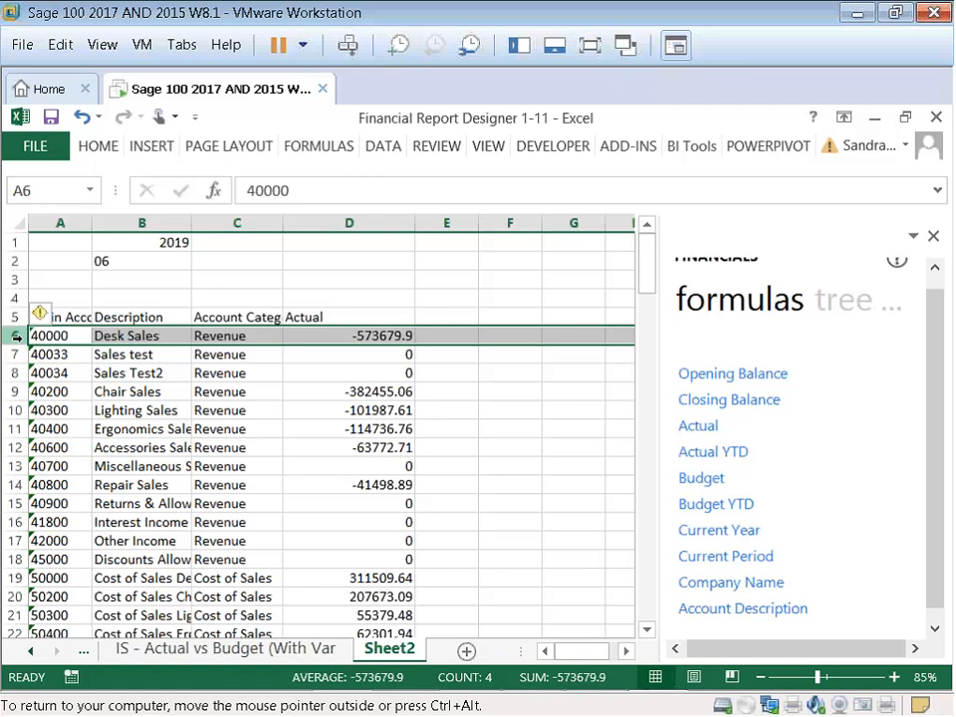
key(ctrl+shift+plus)
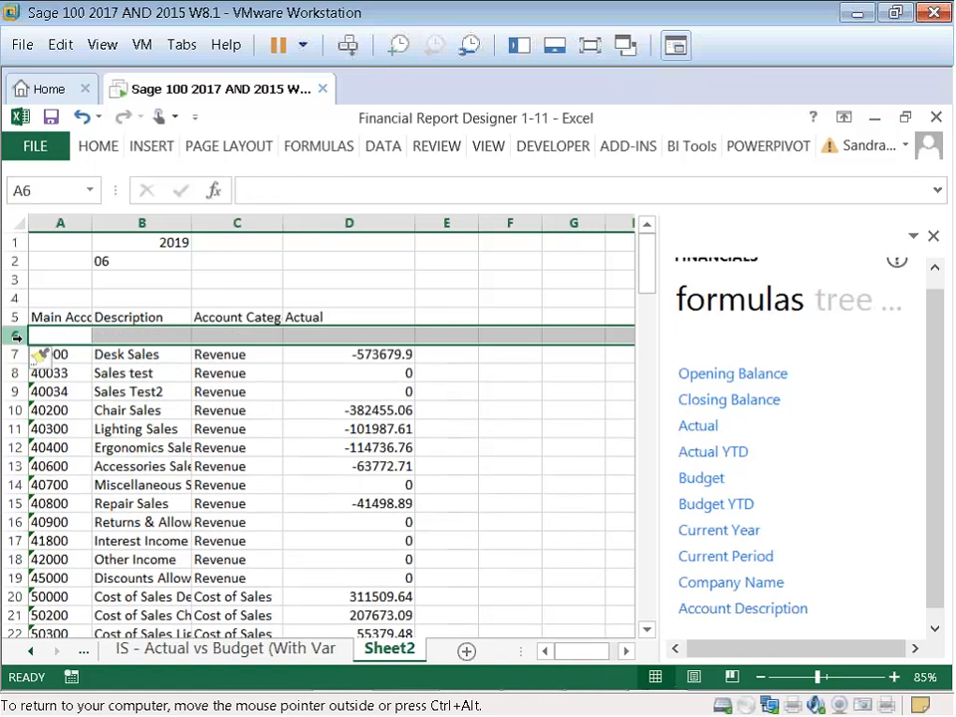
click(60, 354)
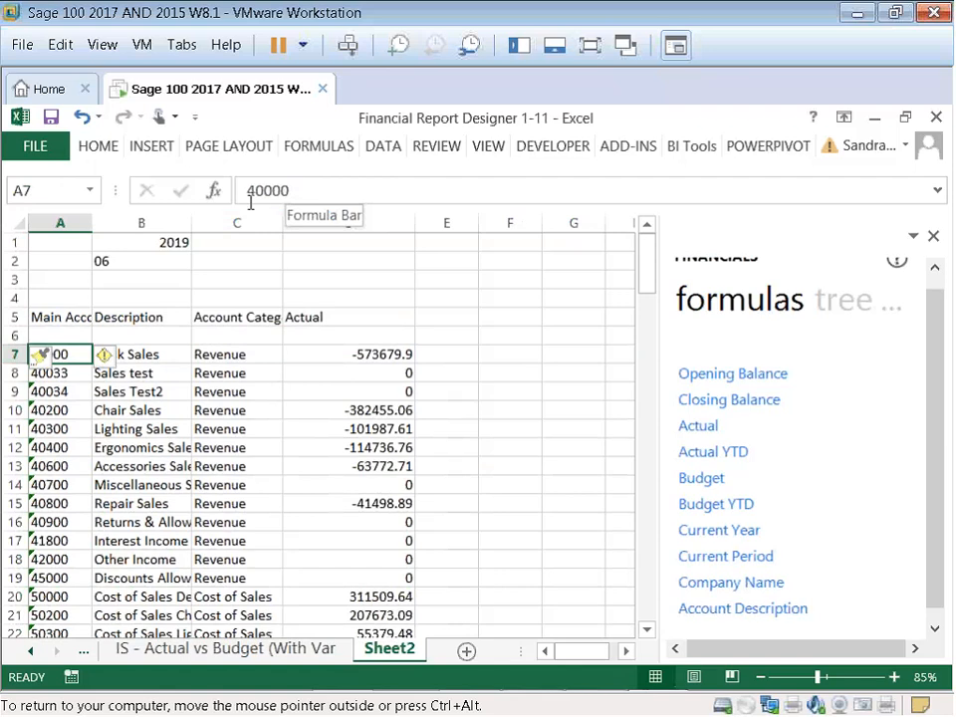
click(65, 335)
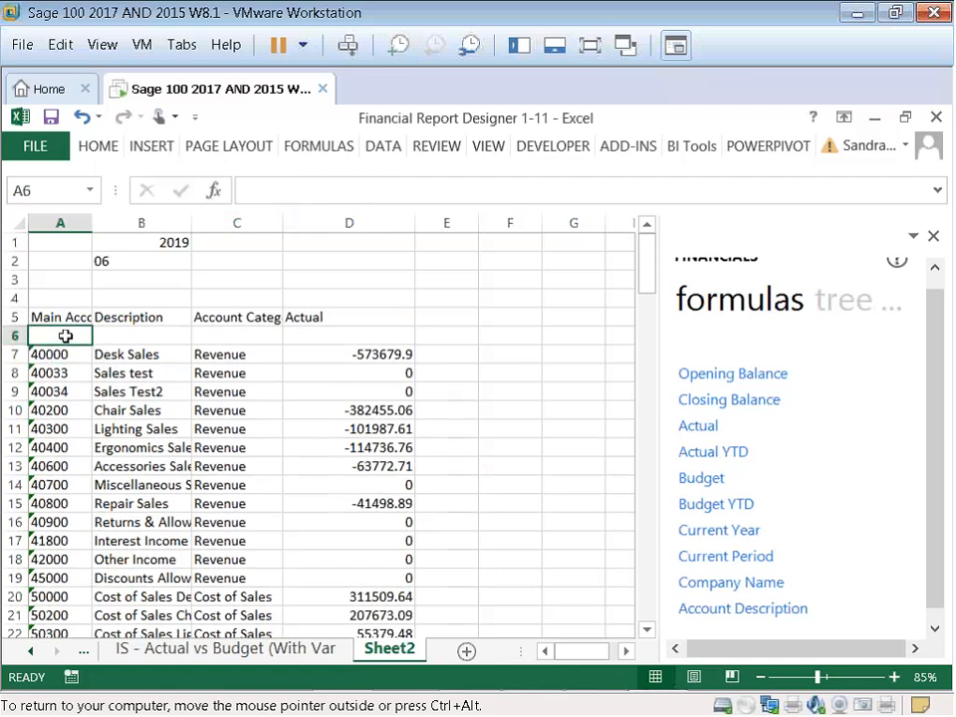
text(400)
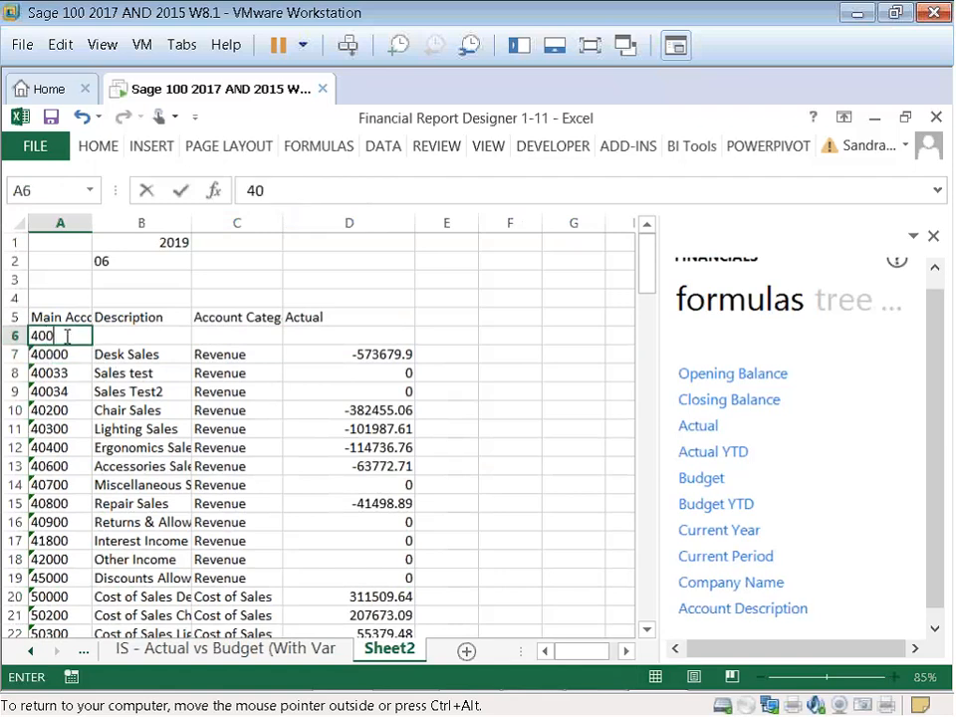
text(00 TO)
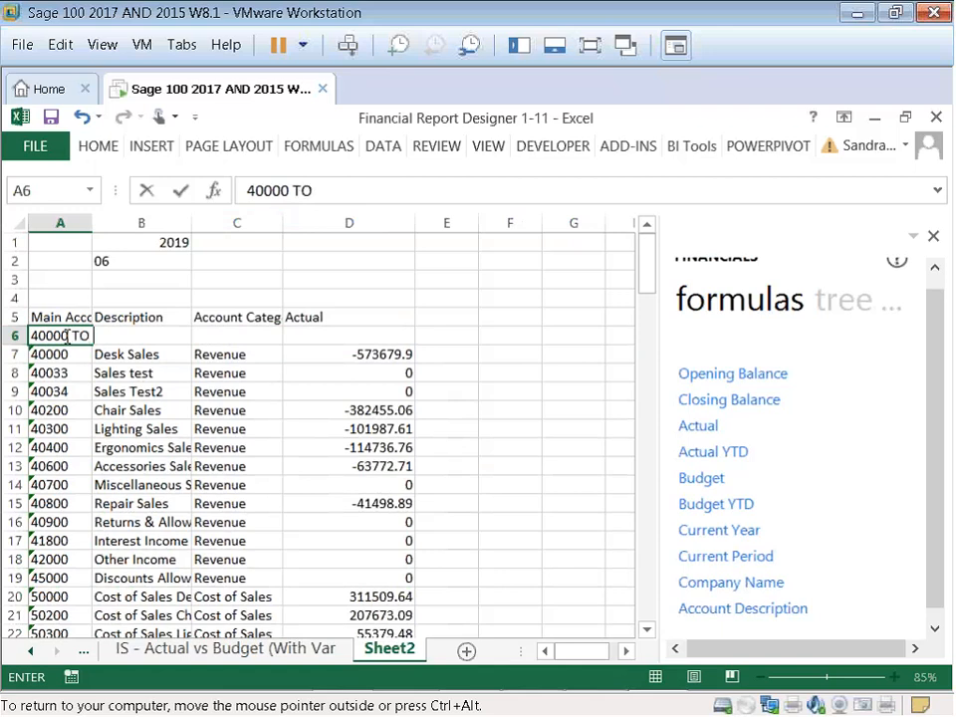
text( 45000)
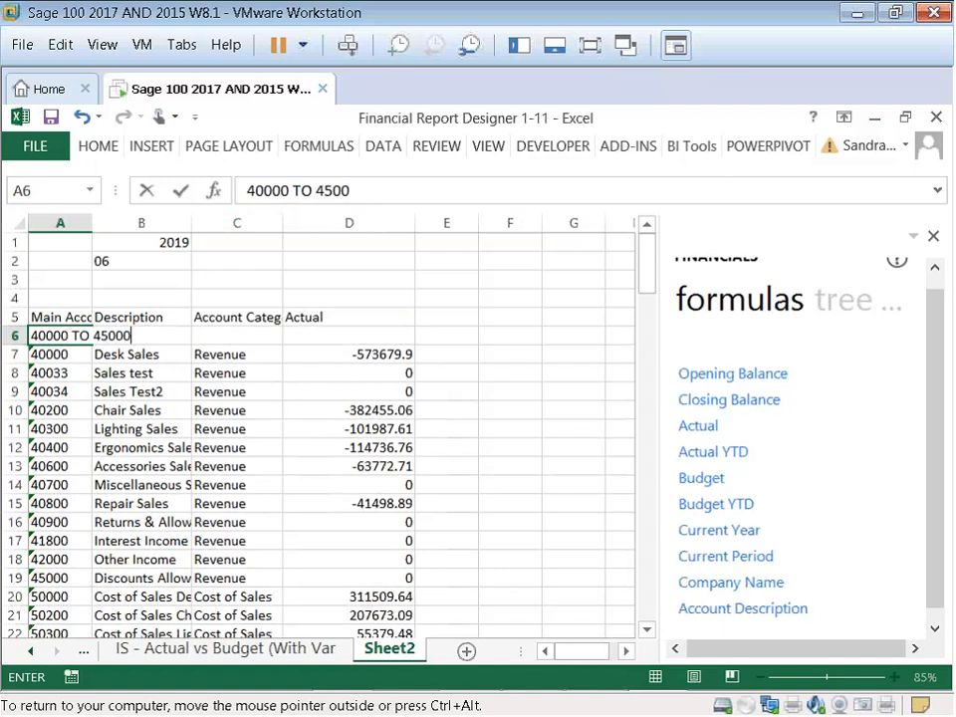
- Copy the Actual formula from D7 up into D6 and reverse its sign with a minus before GLActual
click(314, 356)
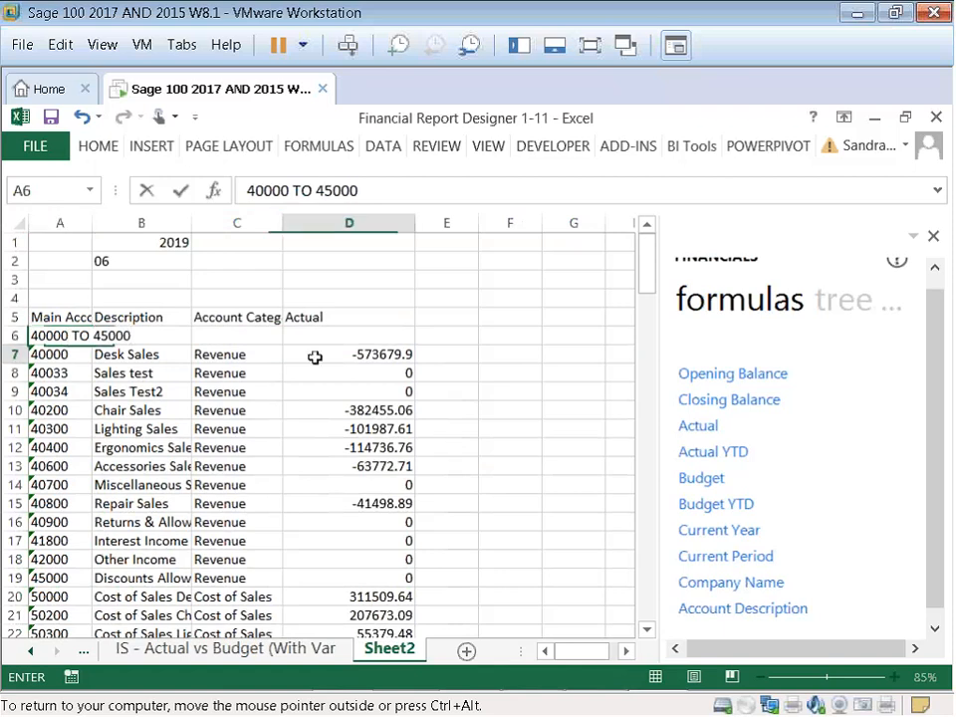
drag(416, 365, 408, 337)
click(380, 337)
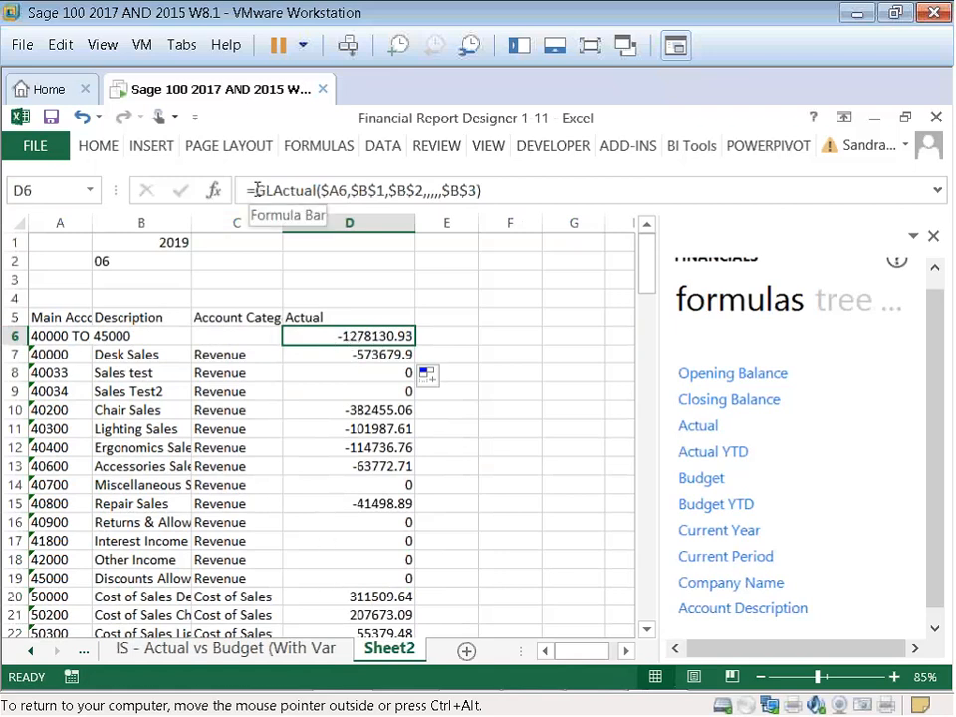
click(259, 191)
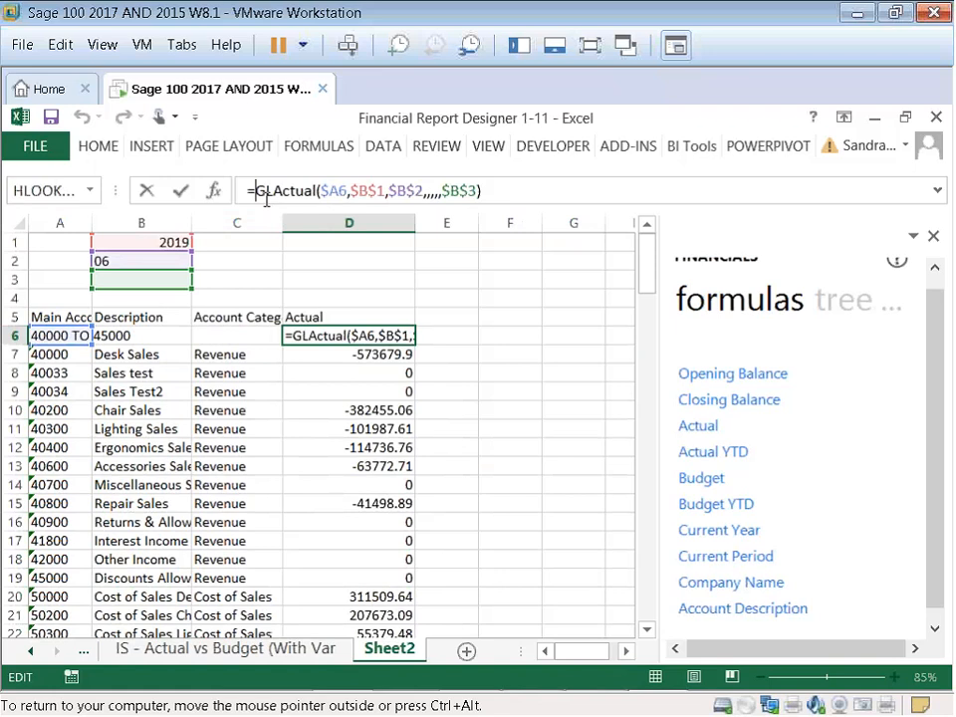
text(-)
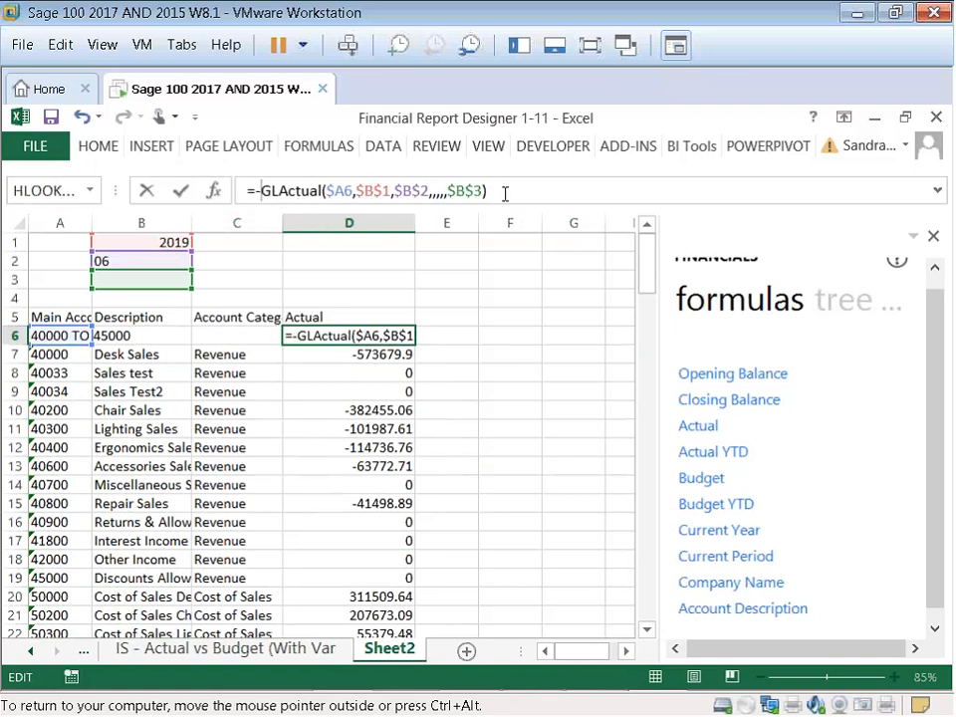
key(Return)
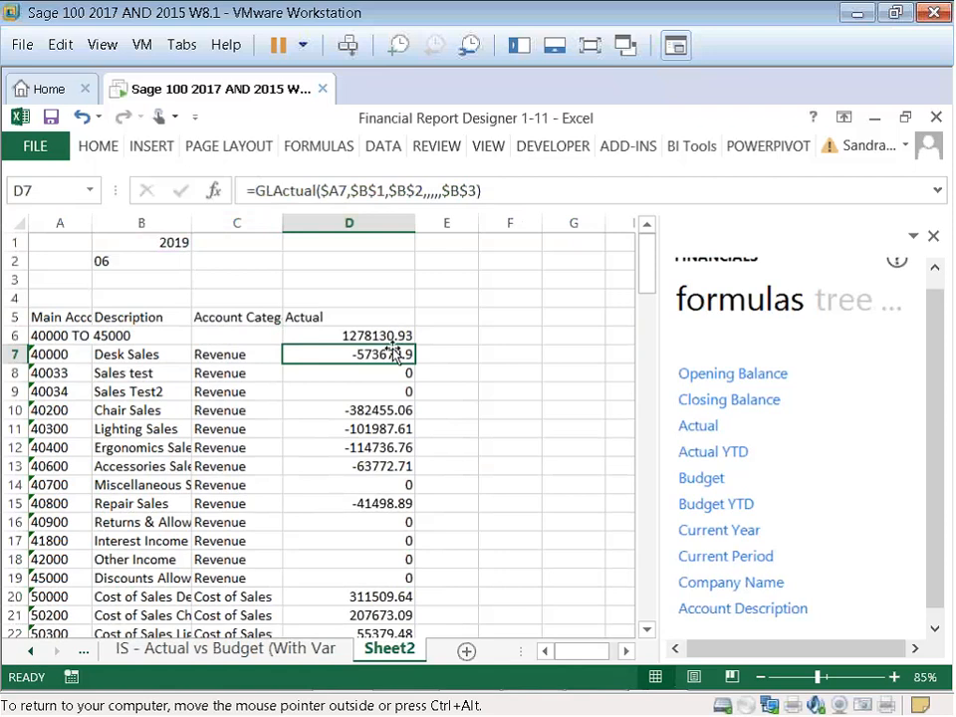
- Reverse the sign of the Actual formula in D7 with a minus before GLActual and fill it down through D19
click(257, 190)
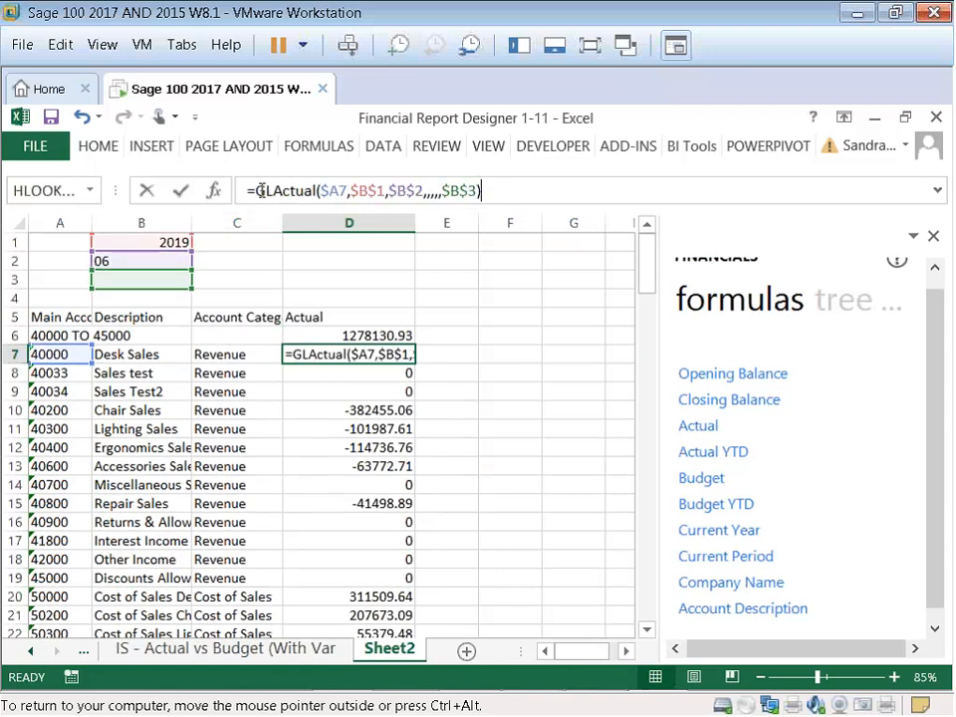
text(-)
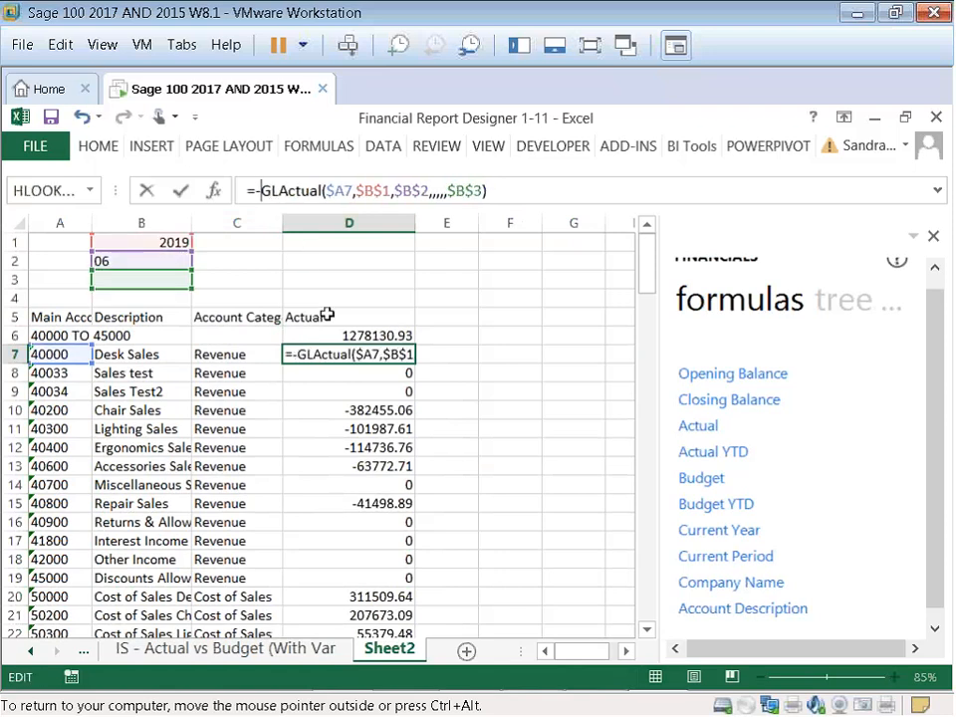
key(Return)
click(327, 356)
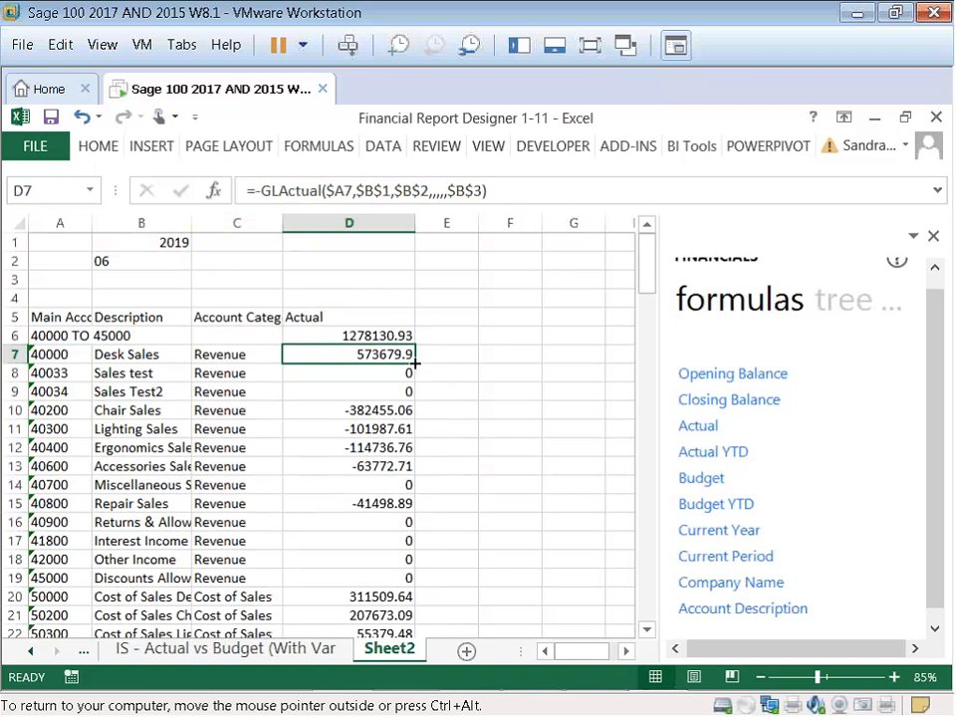
drag(415, 365, 408, 577)
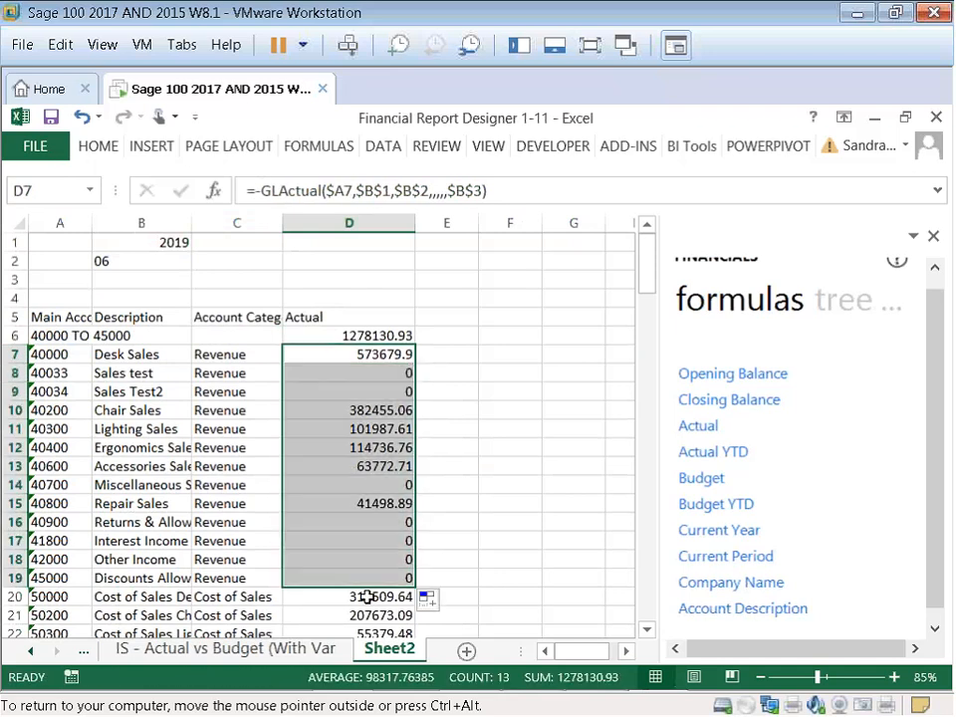
- Insert two blank rows above account 50000, separating the Revenue accounts from the Cost of Sales accounts
scroll(368, 597, down, 1)
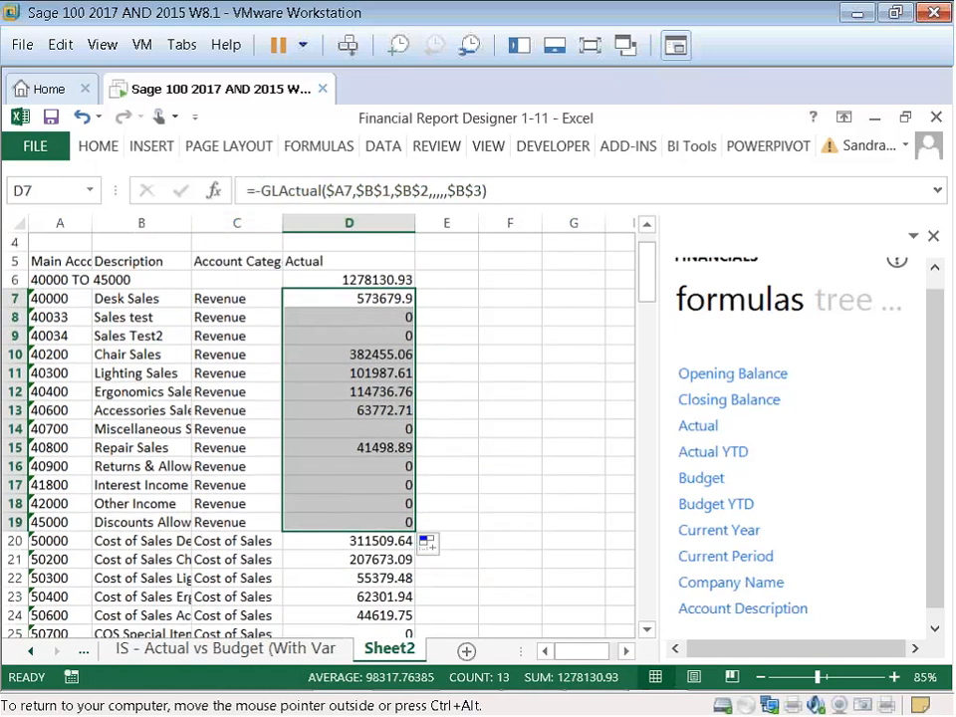
click(12, 541)
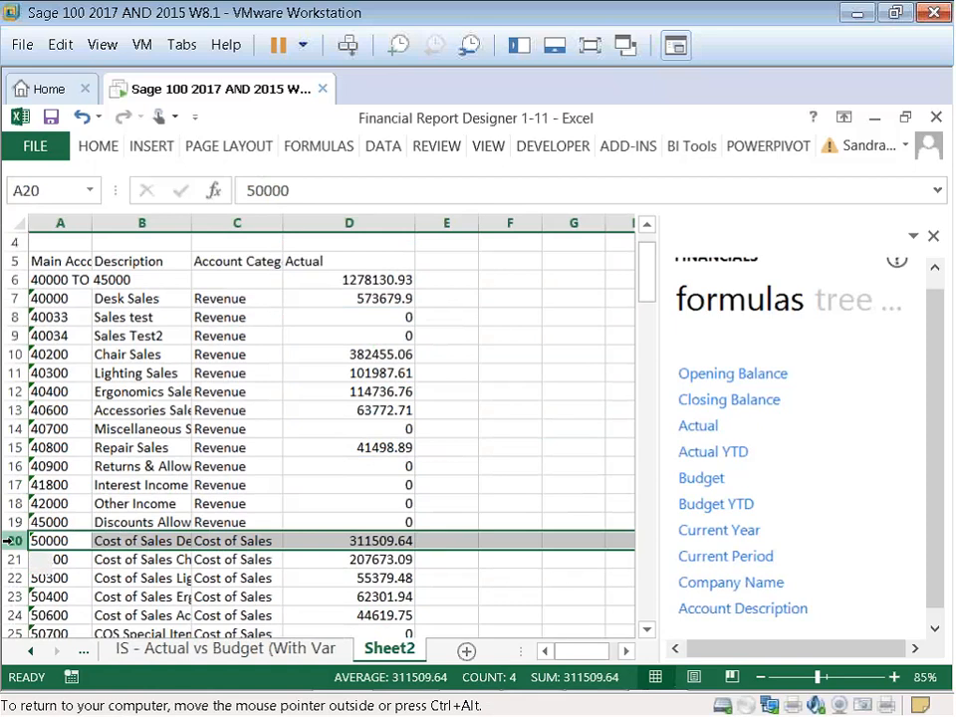
key(ctrl+shift+plus)
key(ctrl+shift+plus)
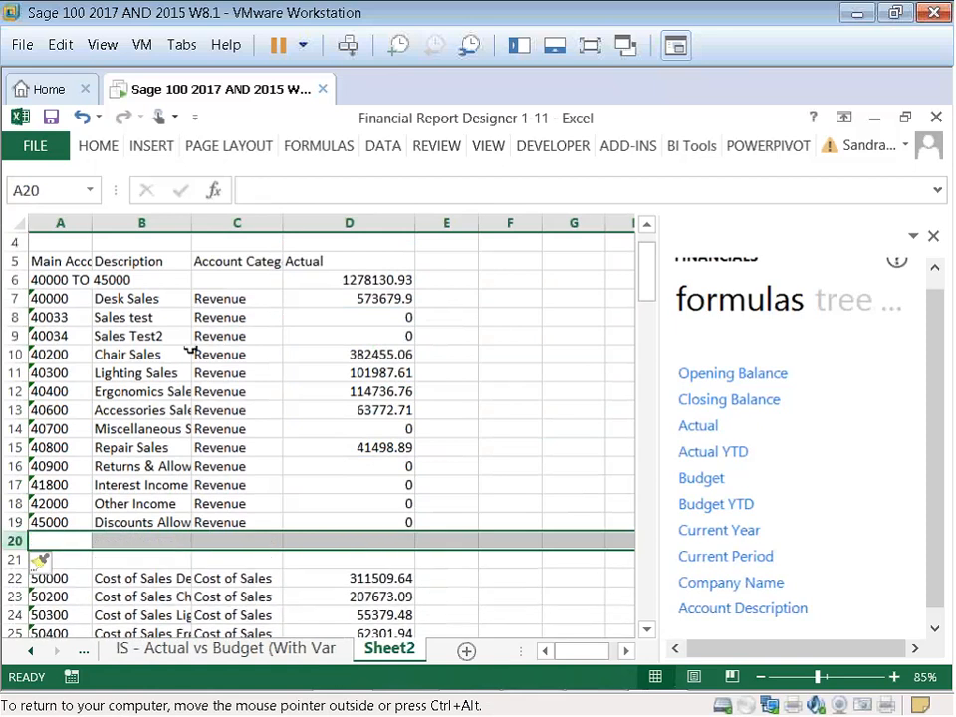
- Enter the account range 50000 to 57500 in A21 and copy the Actual formula from D22 up into D21
click(87, 561)
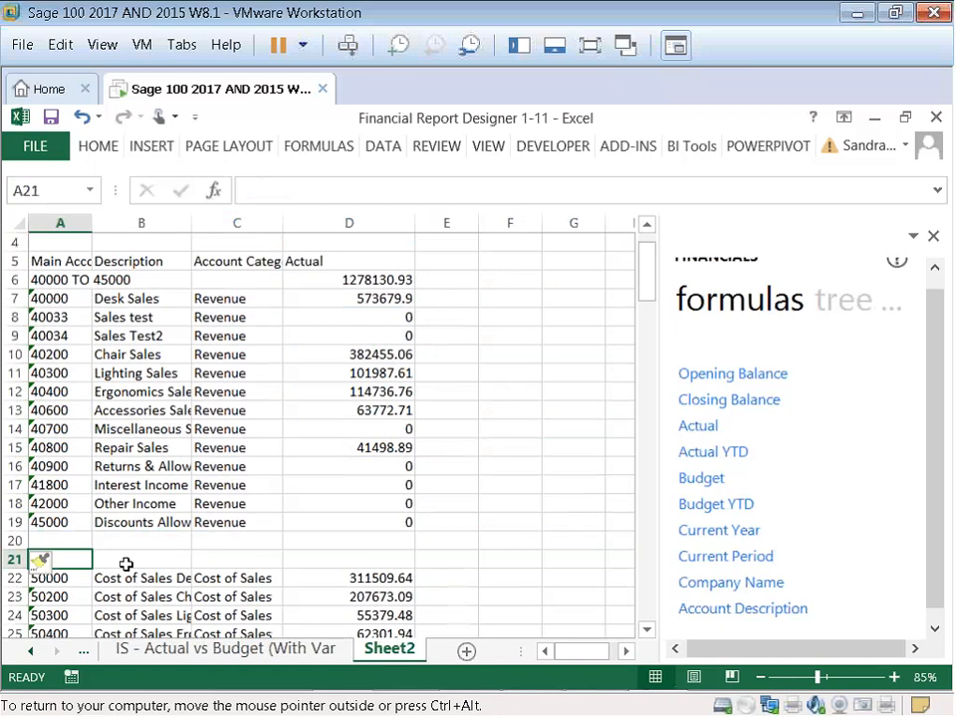
scroll(128, 563, down, 2)
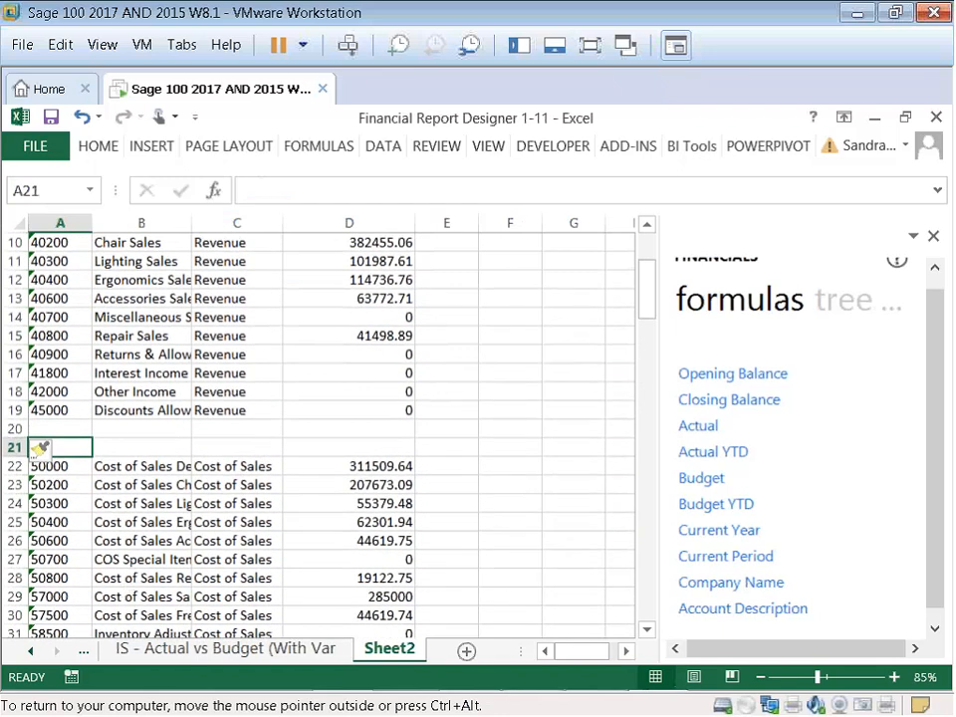
click(254, 190)
text(50000)
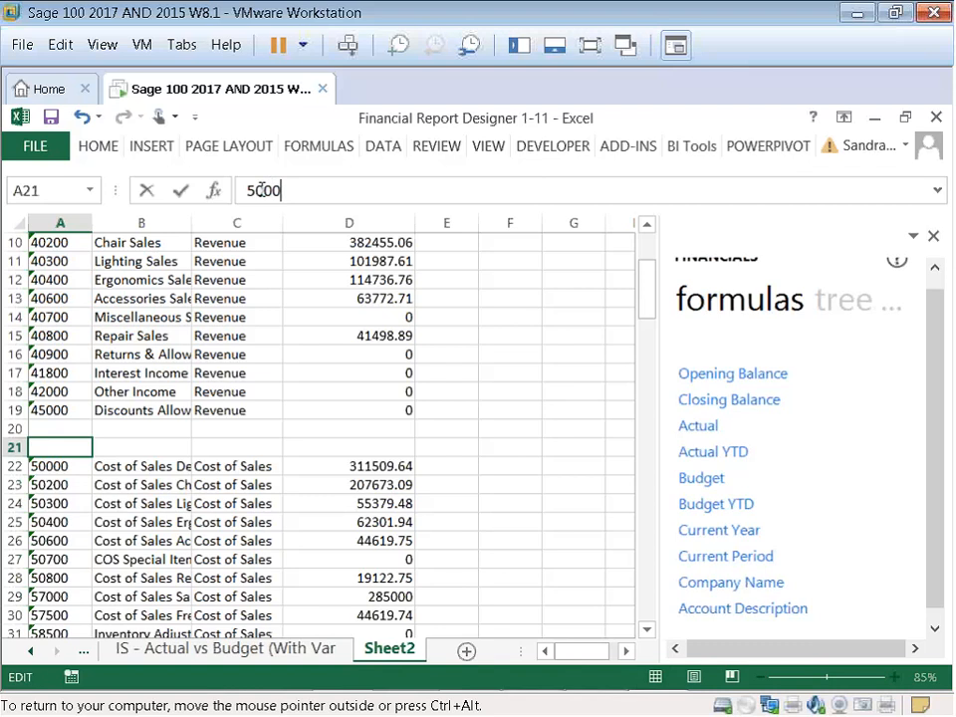
text( to 57500)
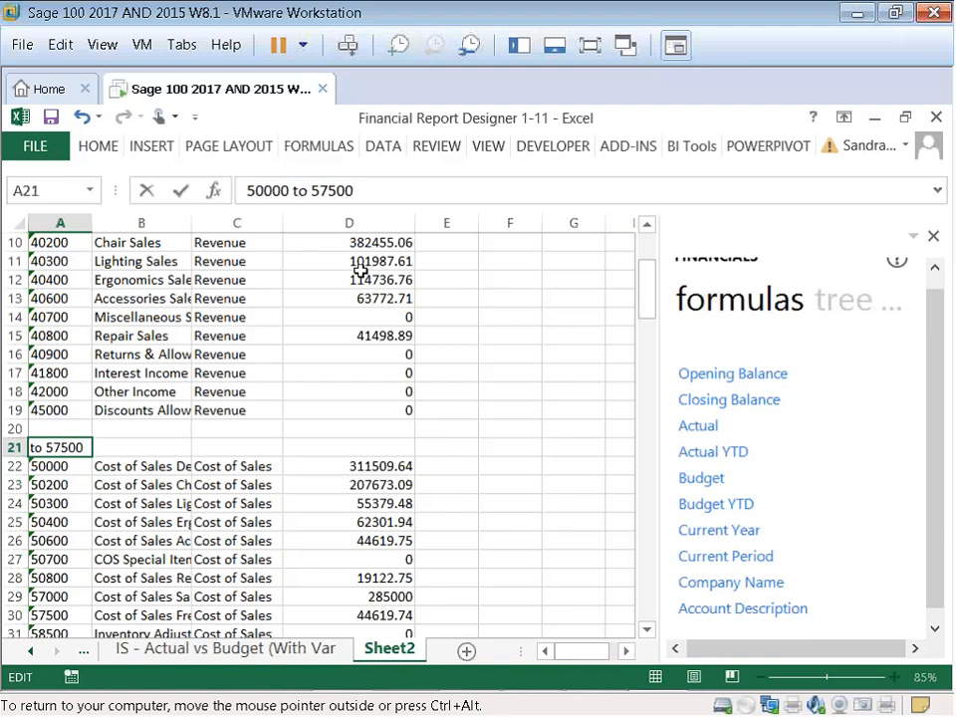
click(394, 464)
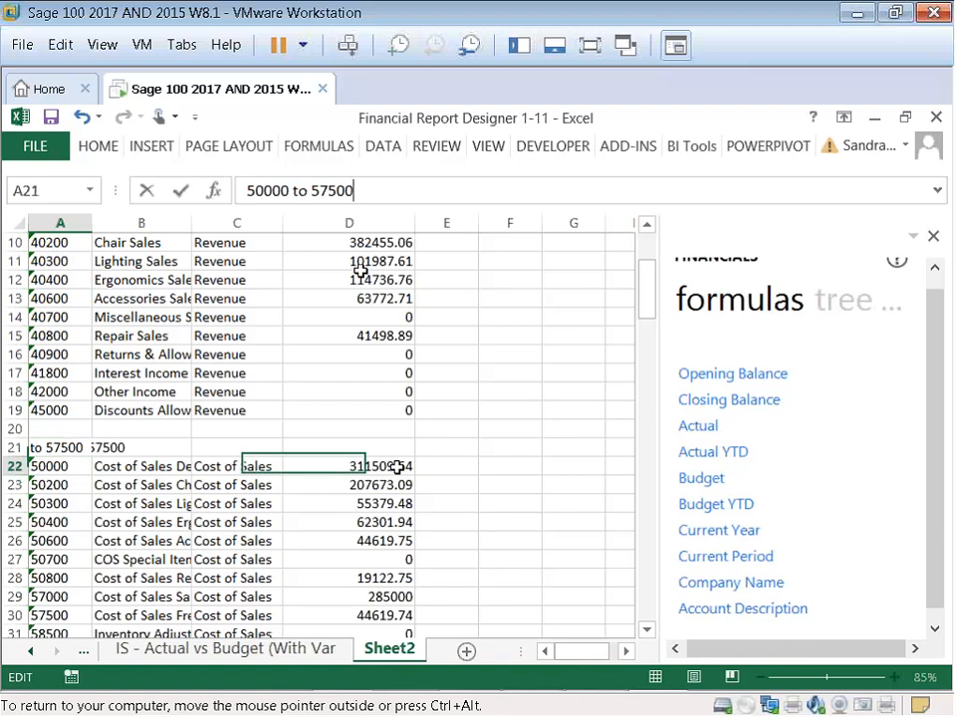
drag(418, 476, 378, 445)
- Label the account range rows in the Account Category column with COGs in C21 and Sales in C6
click(241, 442)
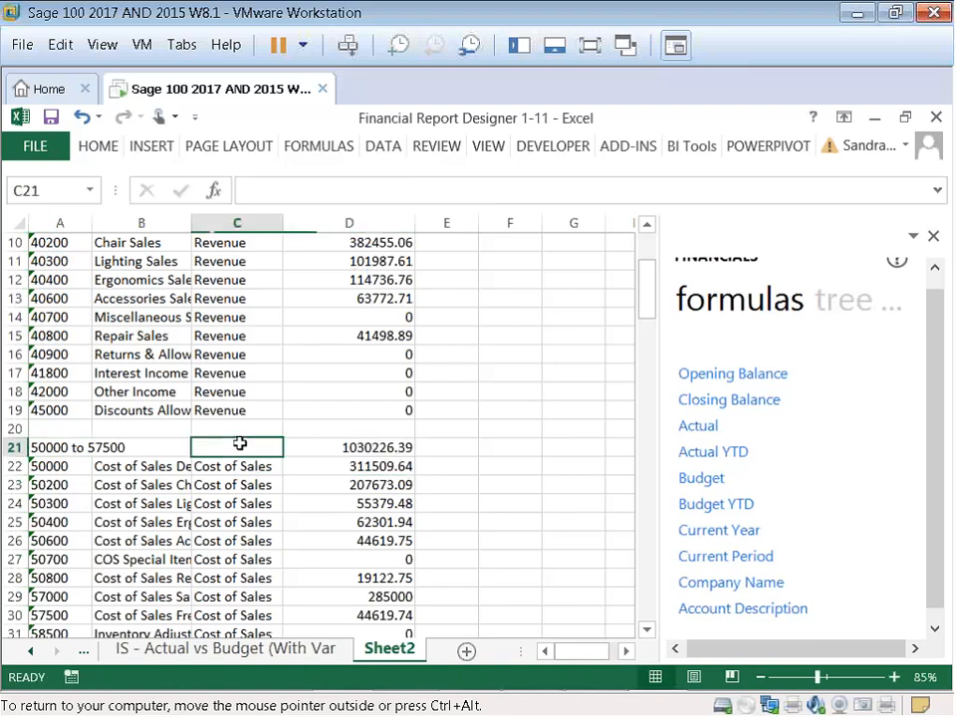
text(COGs)
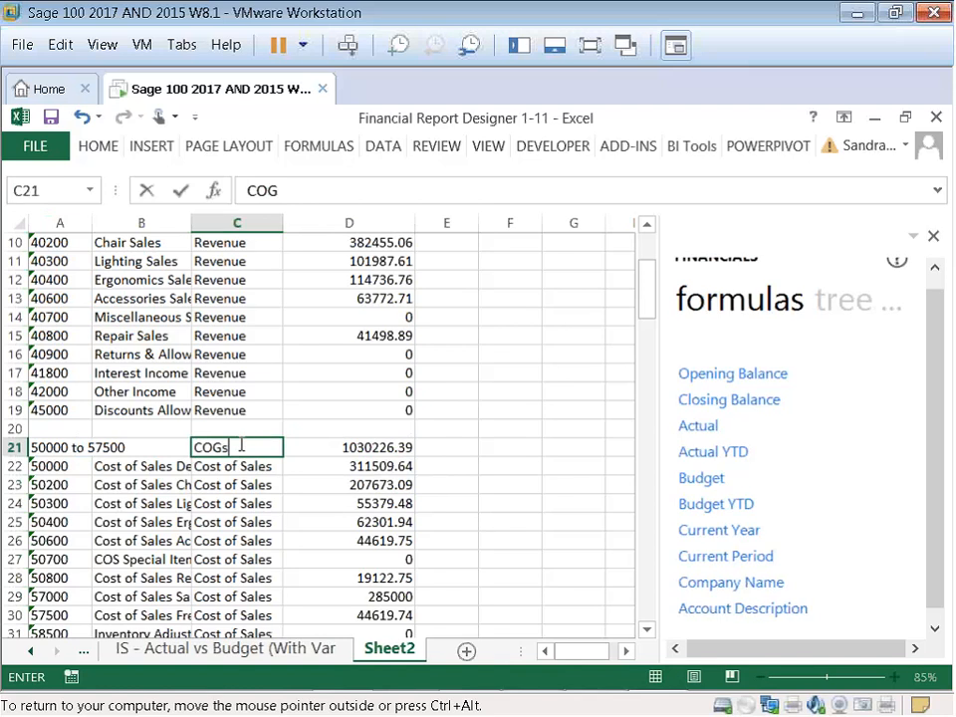
scroll(244, 438, up, 3)
click(243, 334)
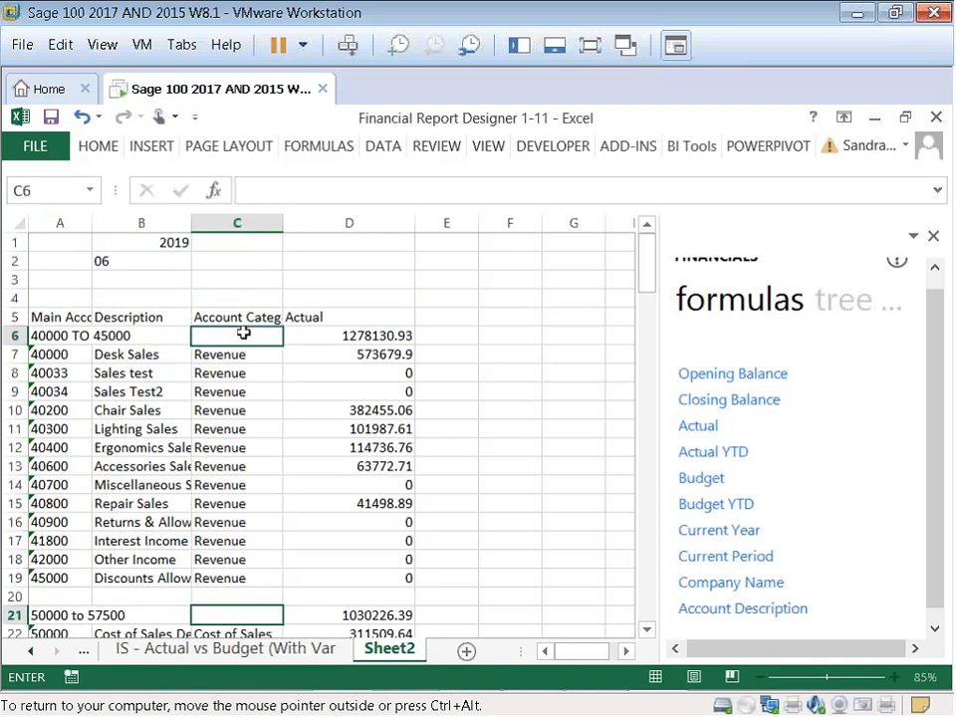
text(Sales)
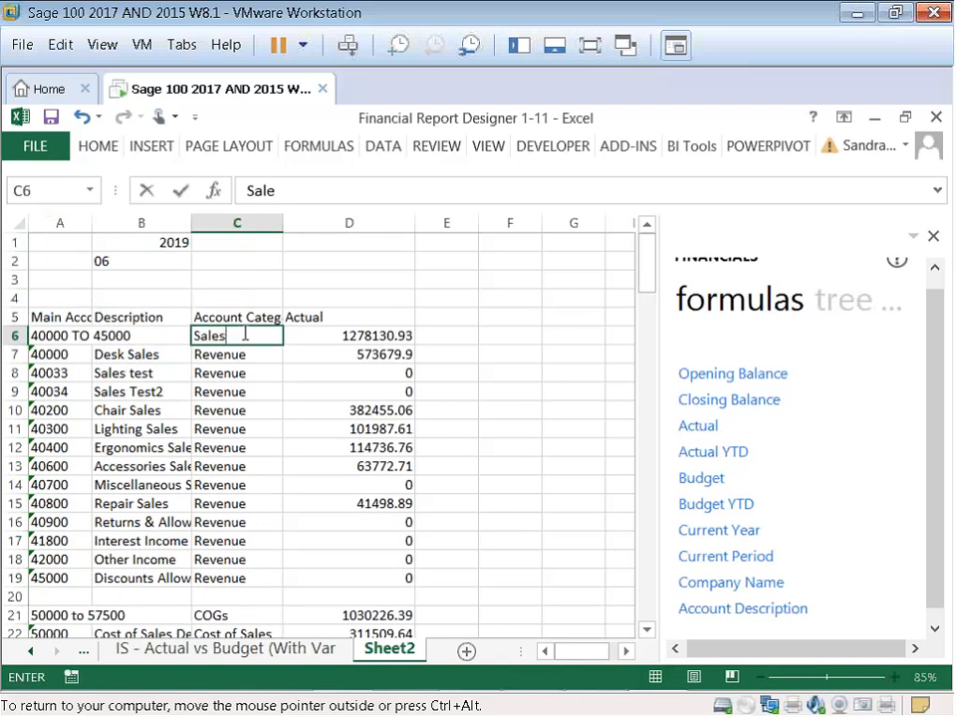
click(251, 389)
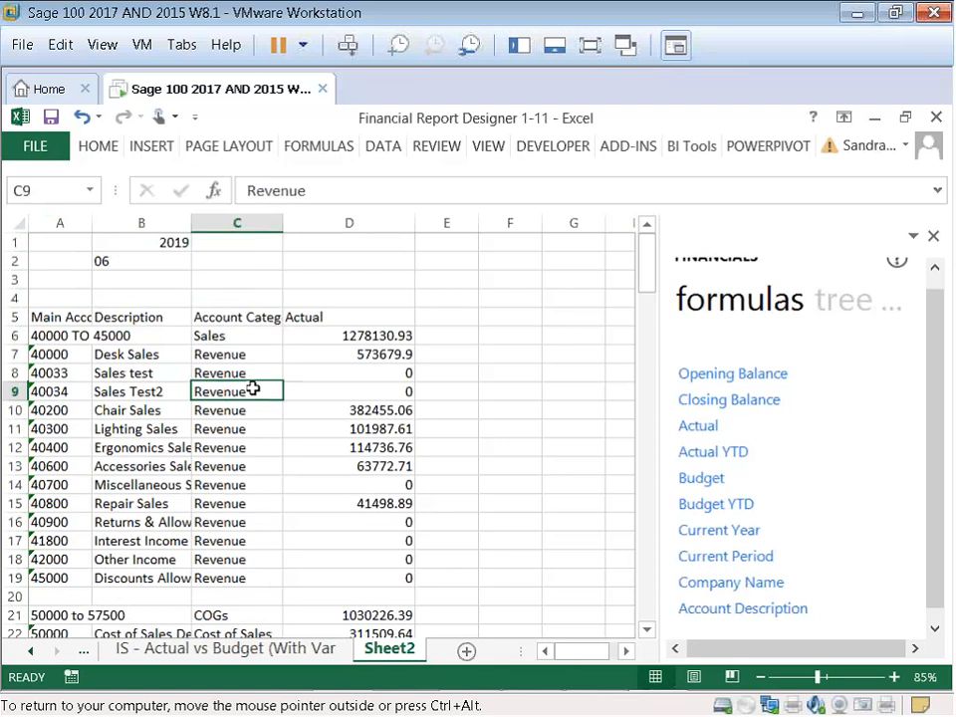
scroll(227, 555, down, 1)
scroll(227, 556, down, 3)
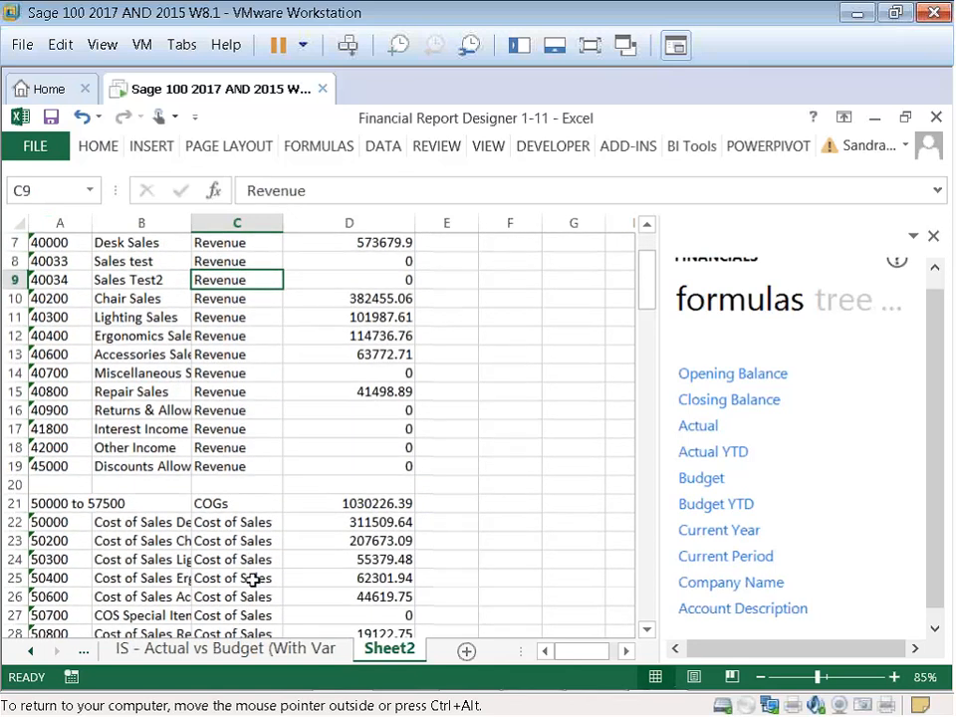
scroll(252, 582, down, 4)
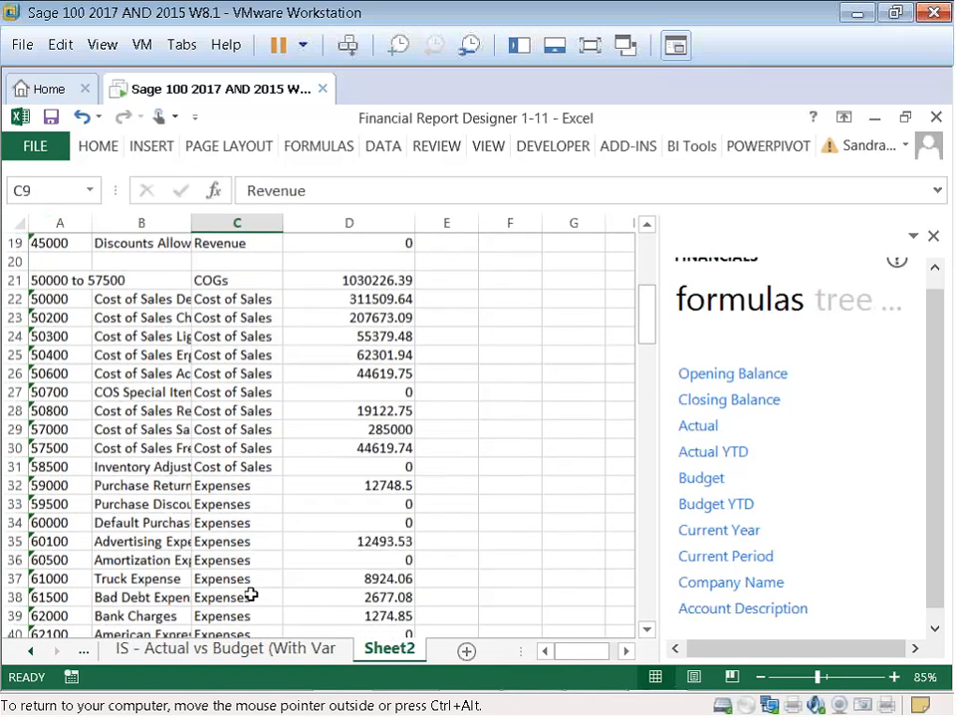
scroll(246, 594, down, 2)
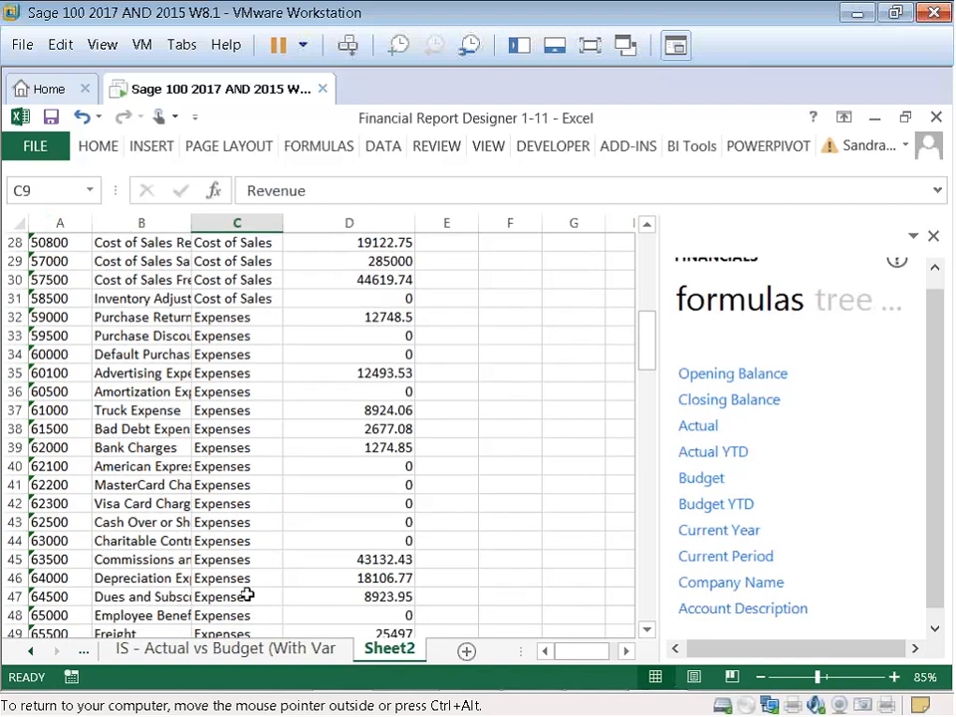
drag(647, 335, 655, 254)
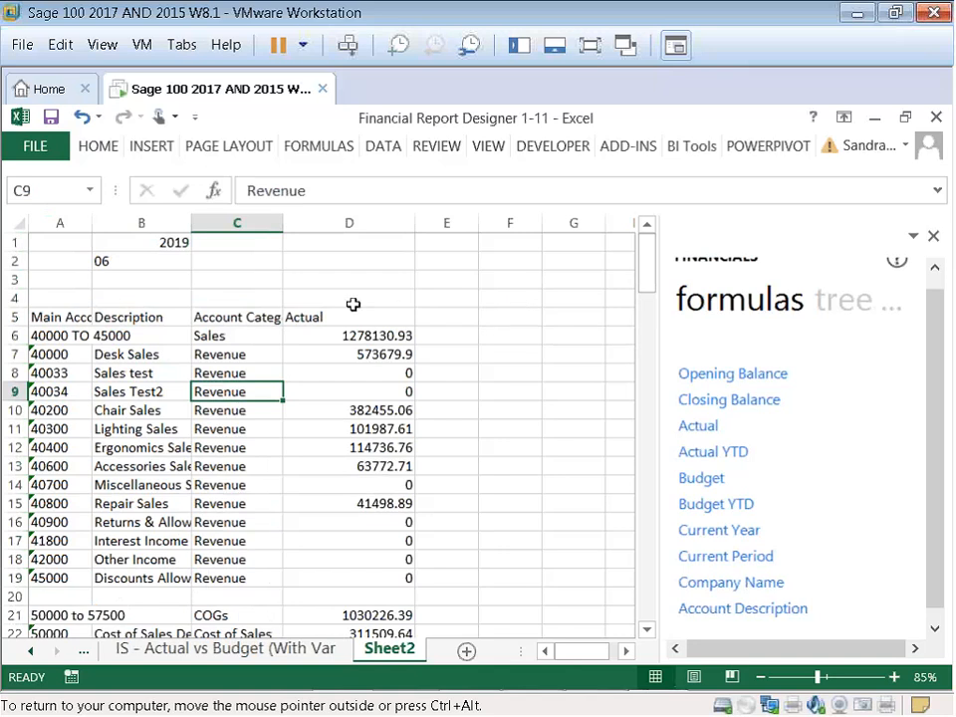
- Replace the current period formula in B2 with 5 and review the cell references in the Actual formula of D7
click(116, 258)
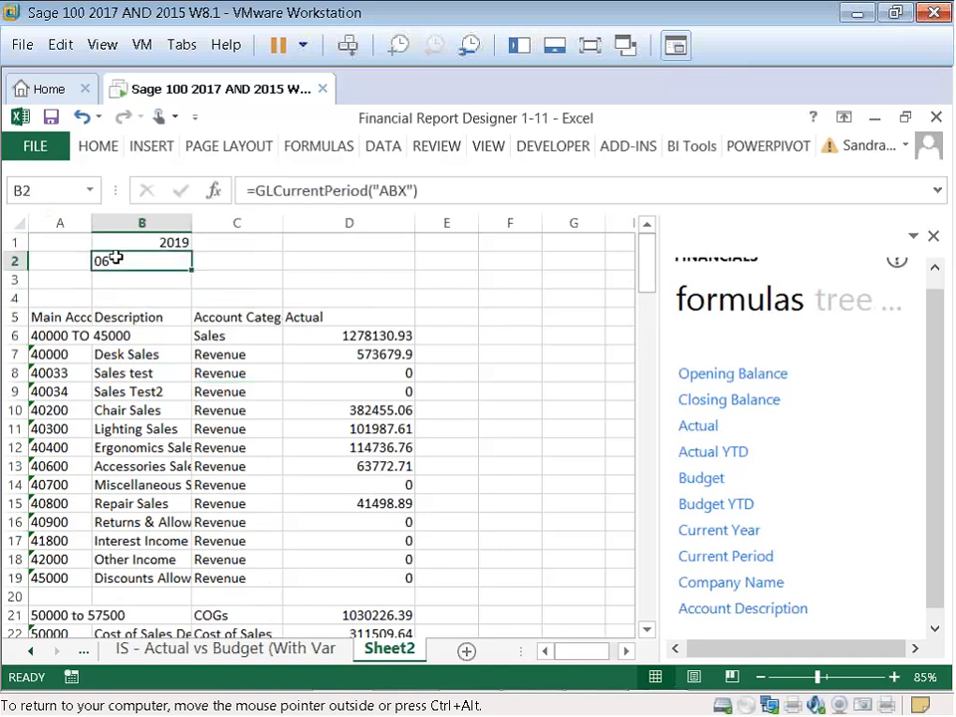
double_click(117, 258)
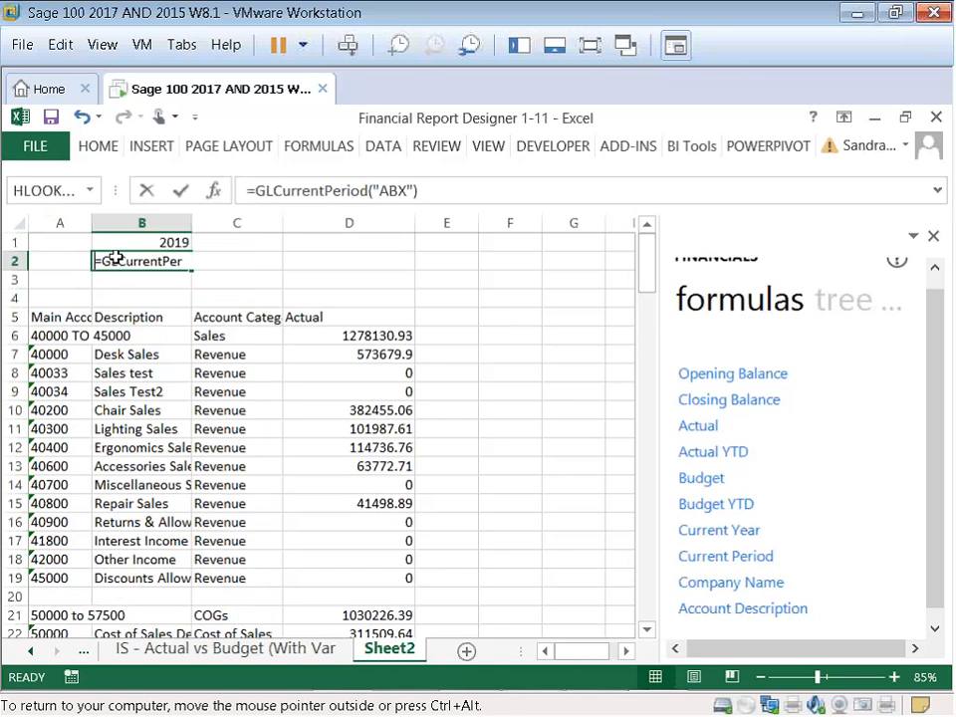
text(5)
key(Return)
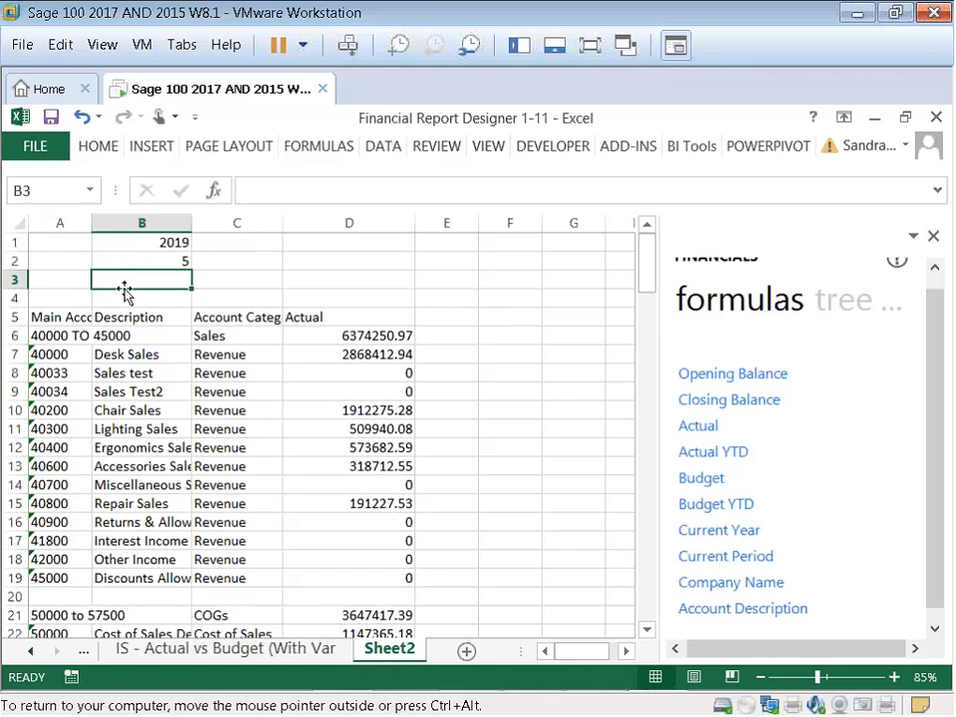
click(359, 353)
click(283, 190)
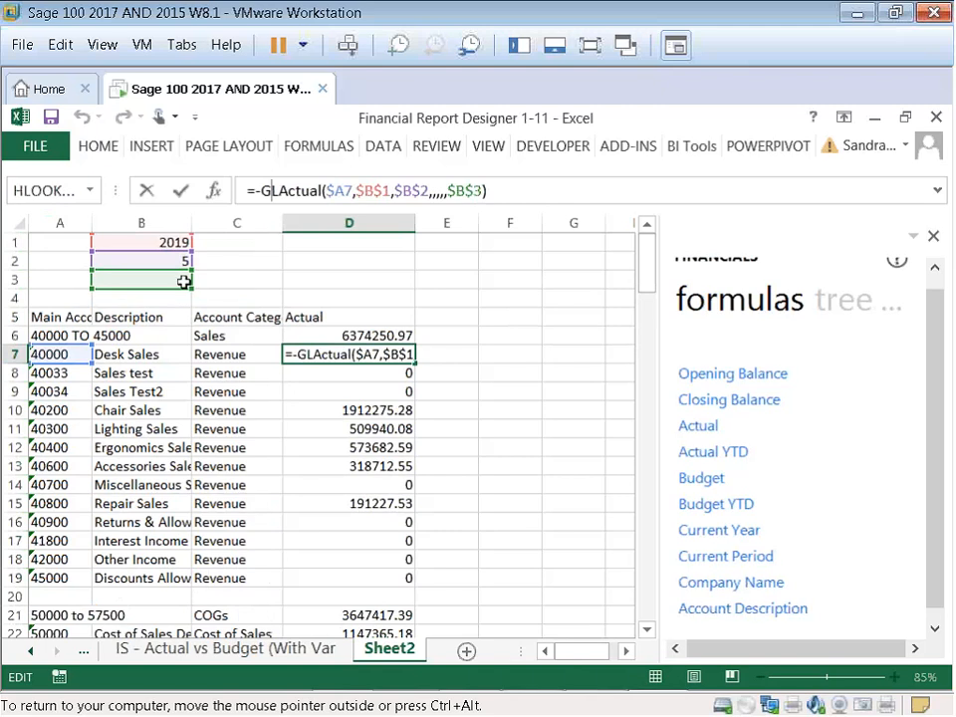
key(Escape)
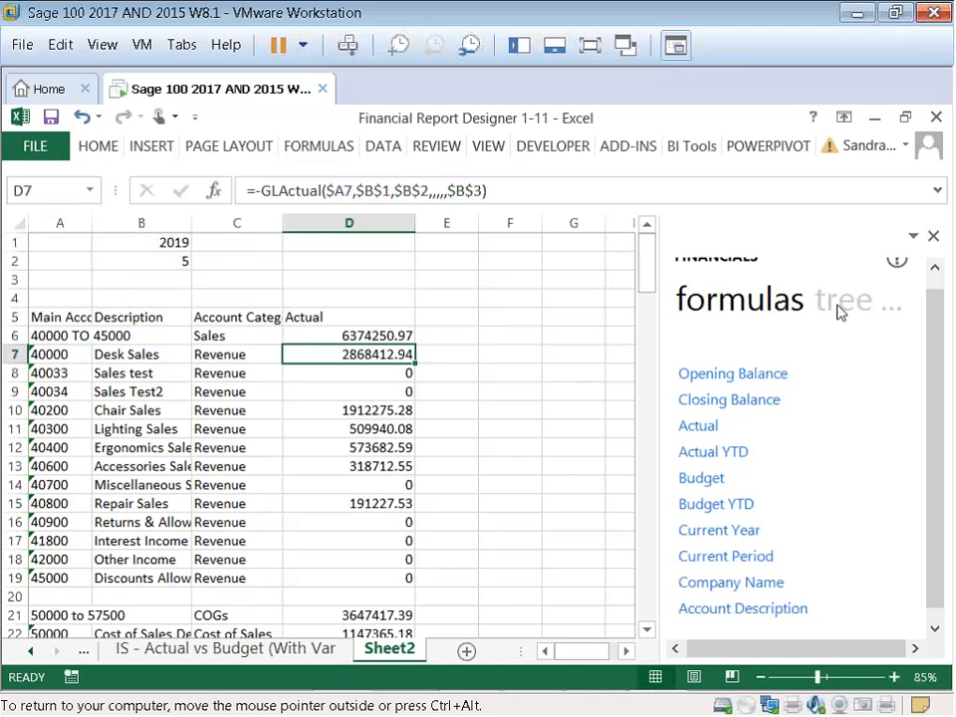
- Filter the report by placing the West unit of the ABC reporting tree in B3
click(839, 310)
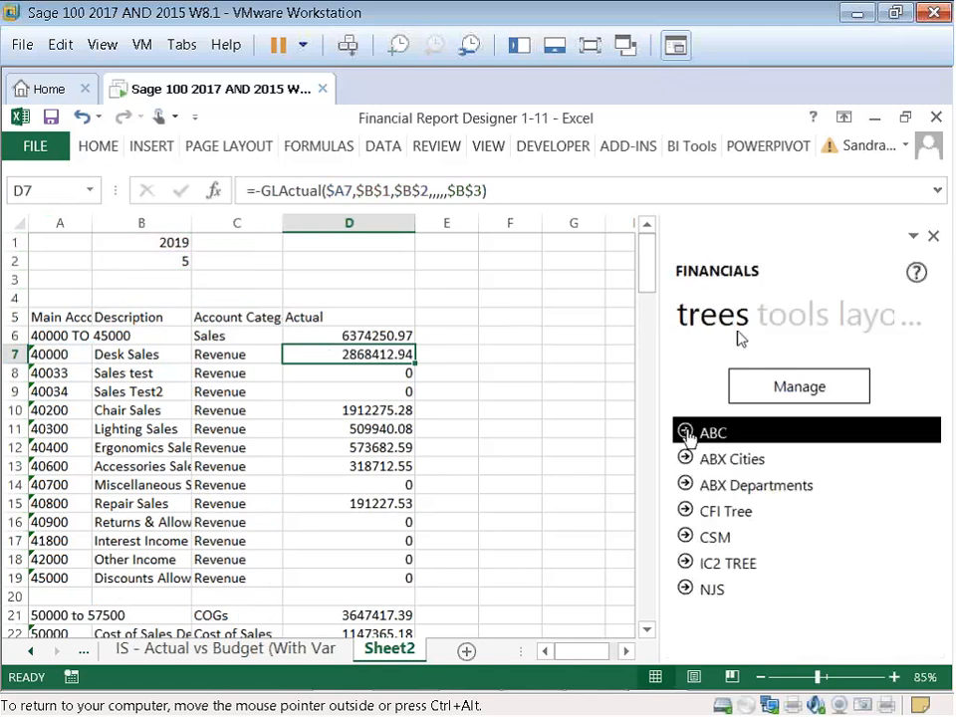
click(687, 435)
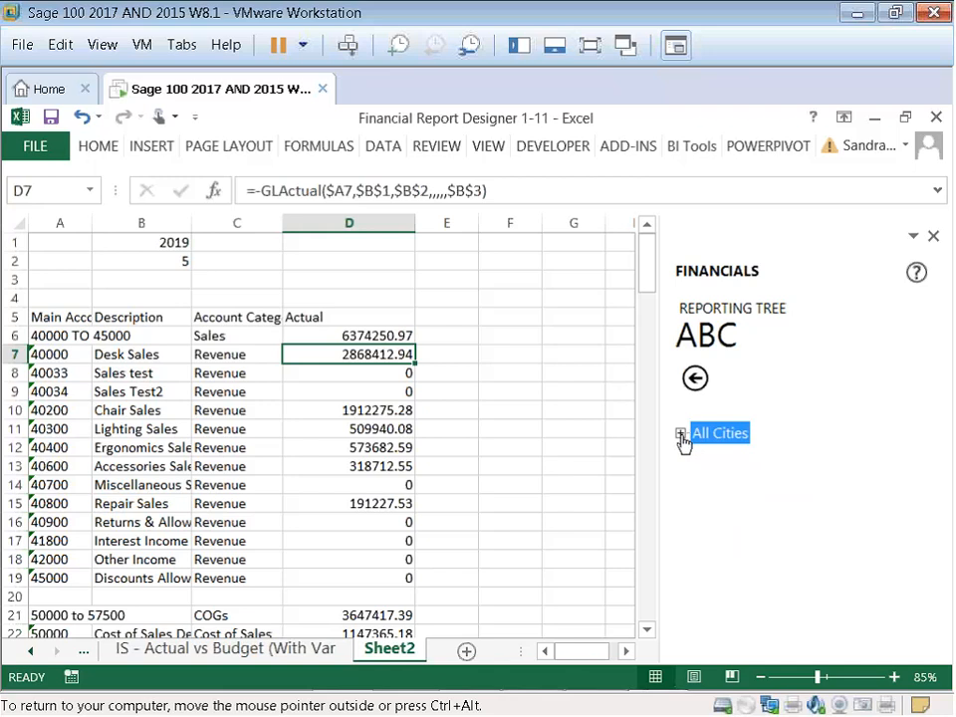
click(681, 435)
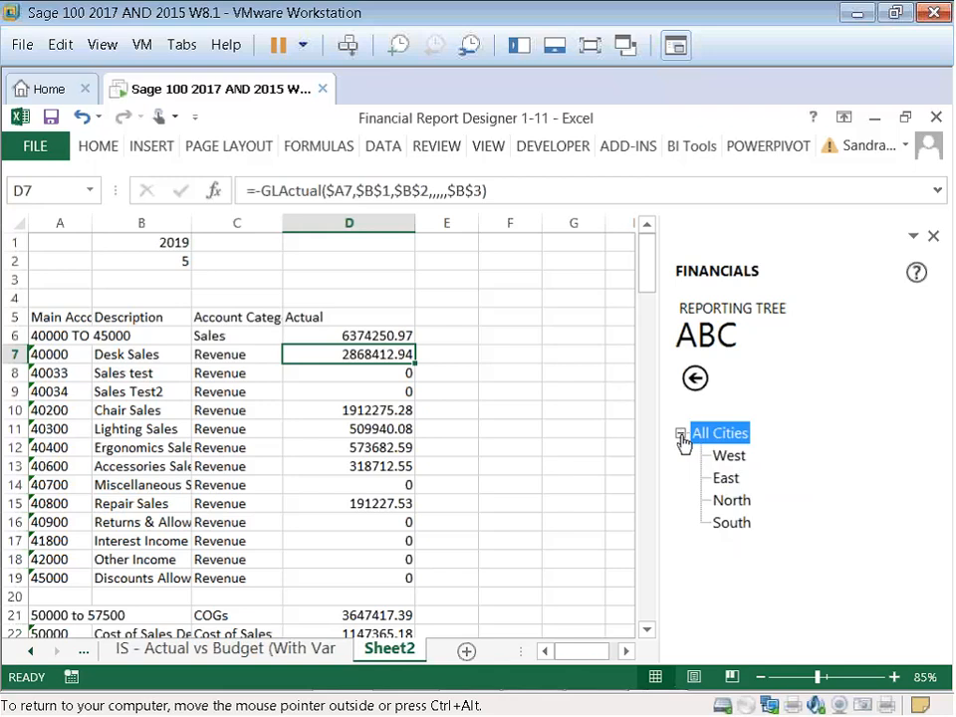
click(731, 456)
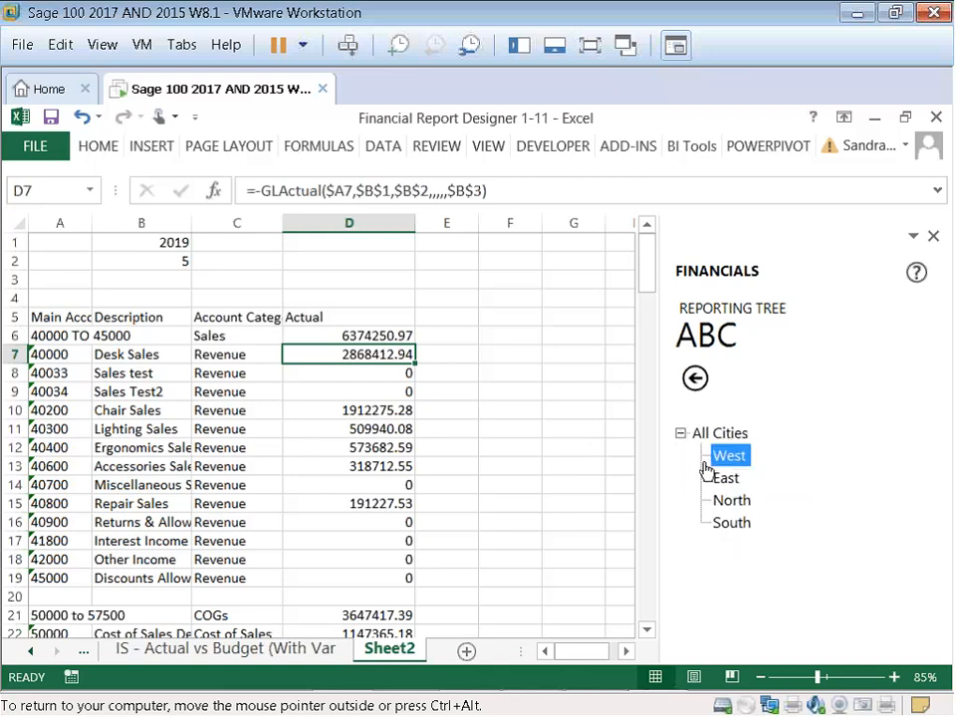
drag(711, 454, 149, 279)
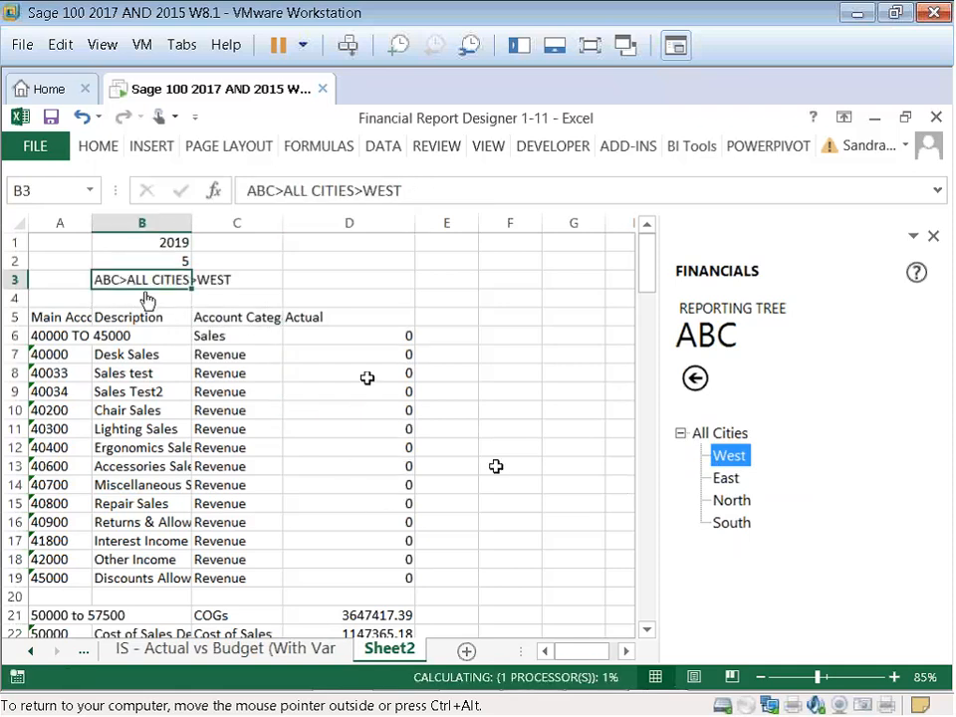
mouse_move(642, 286)
mouse_down()
mouse_move(643, 434)
mouse_move(643, 288)
mouse_up()
- Replace the reporting unit in B3 with Atlanta from the ABX Cities reporting tree
click(695, 392)
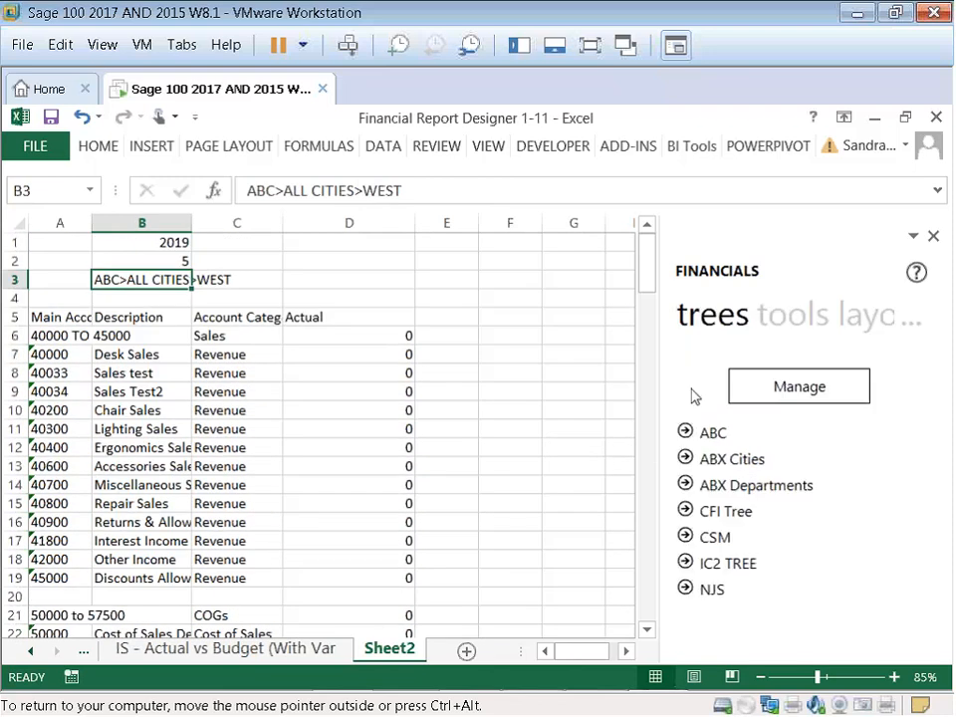
click(687, 454)
click(681, 436)
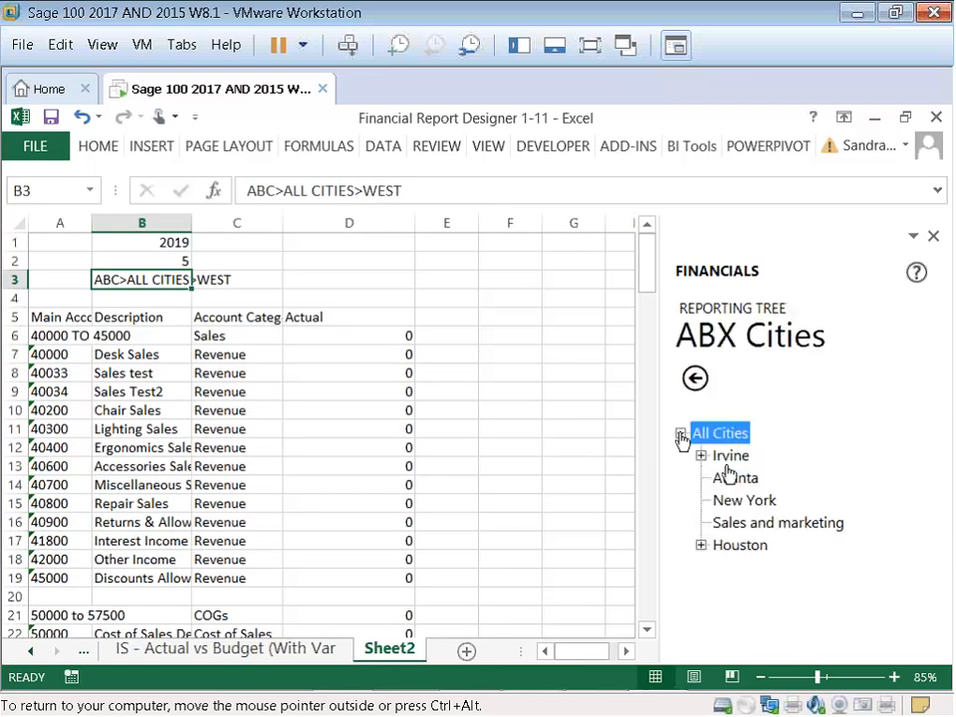
click(732, 480)
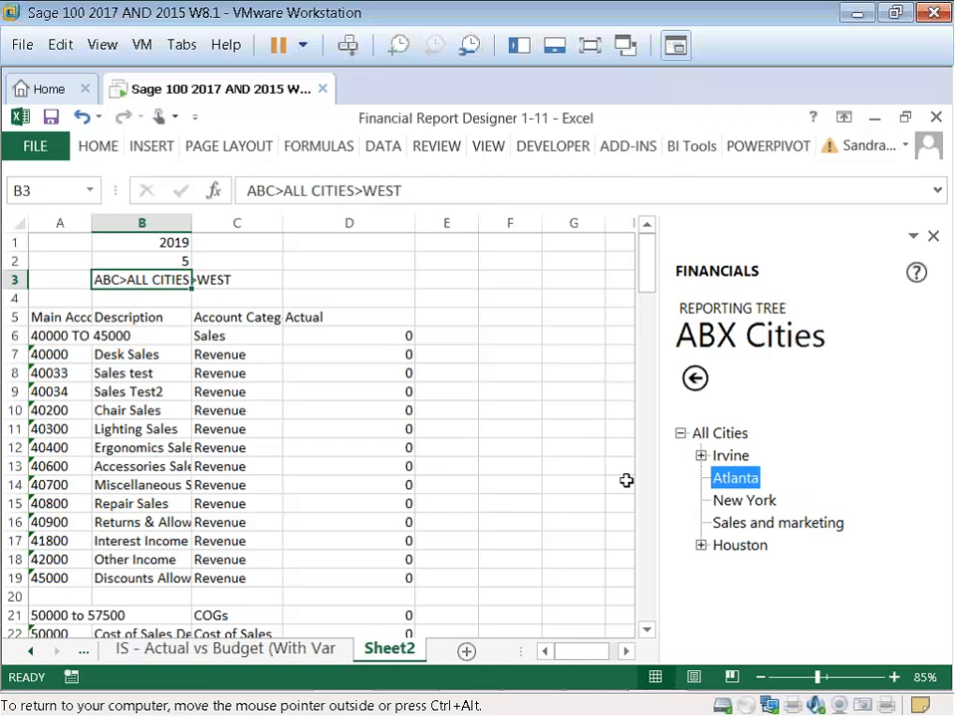
drag(714, 478, 138, 279)
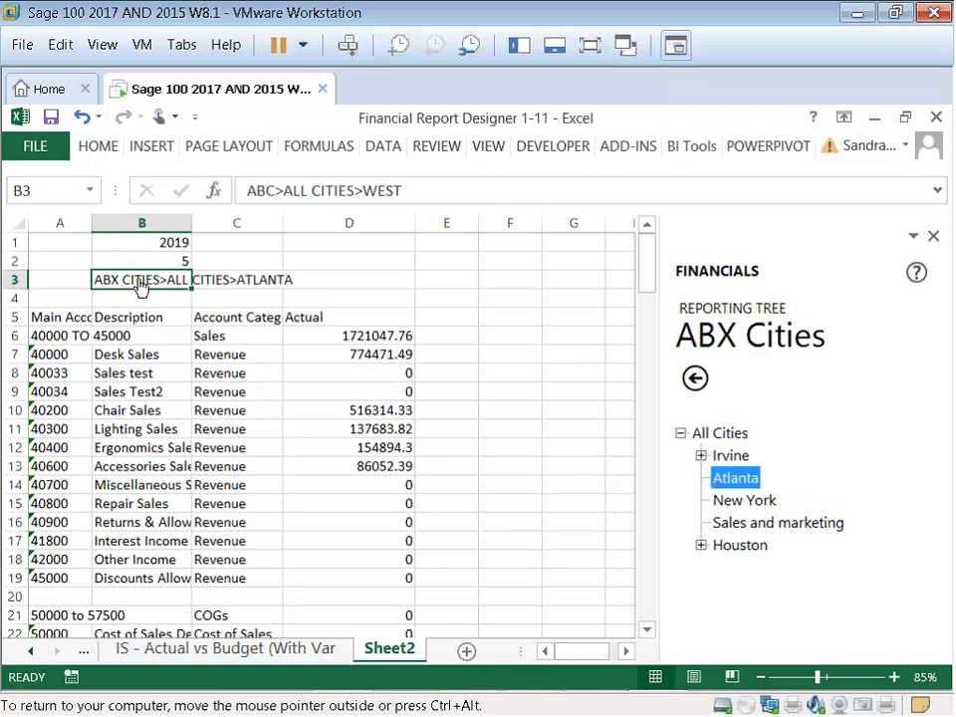
- Switch the reporting unit in B3 to New York from the ABX Cities reporting tree
click(723, 503)
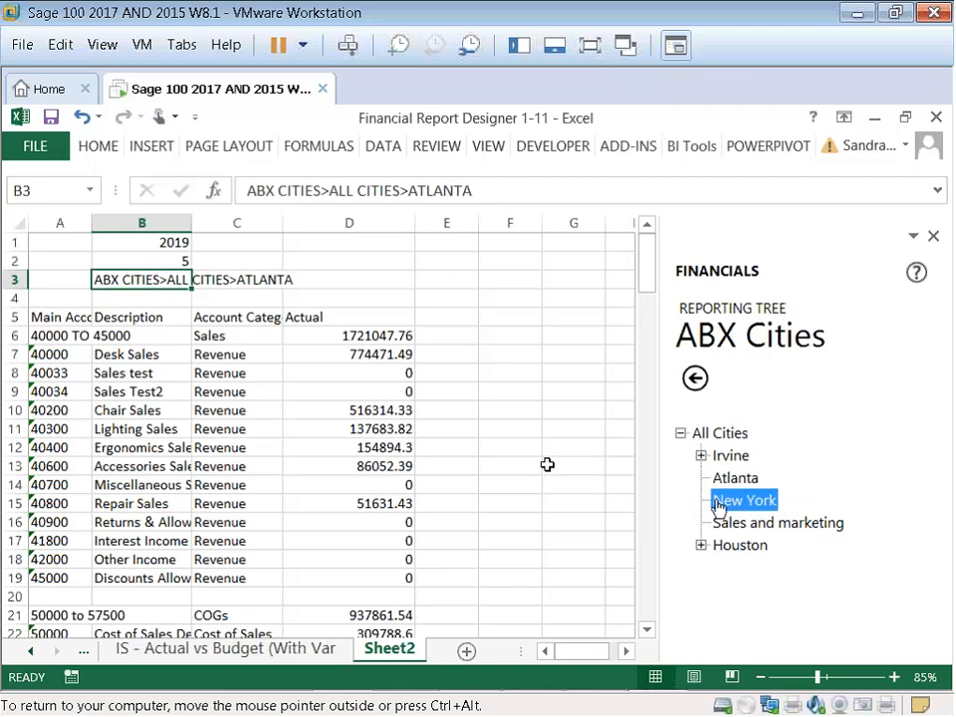
drag(547, 464, 154, 285)
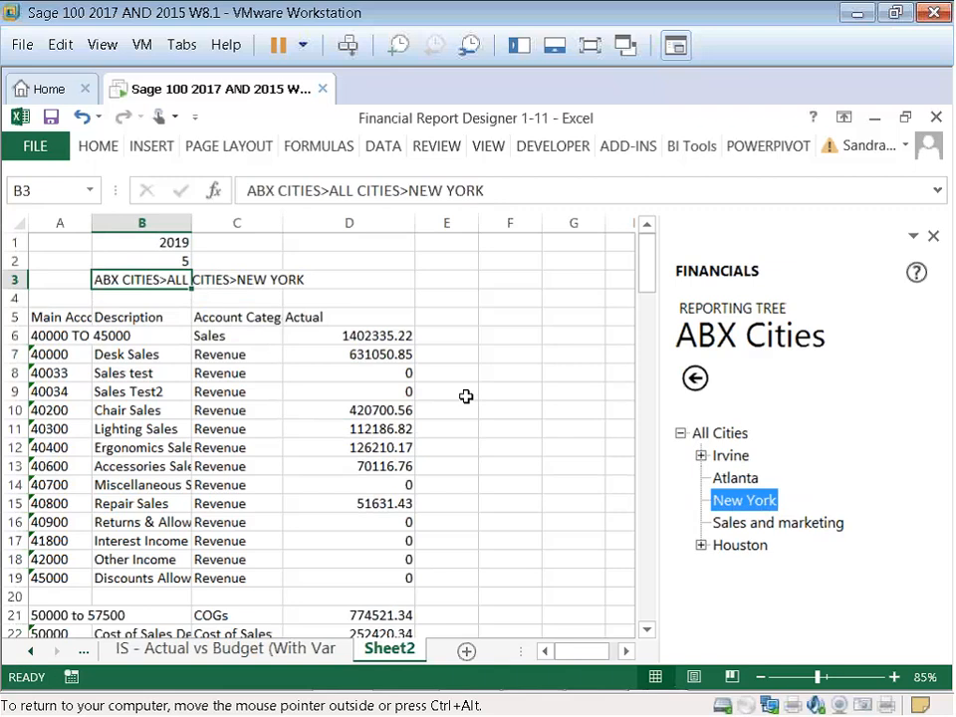
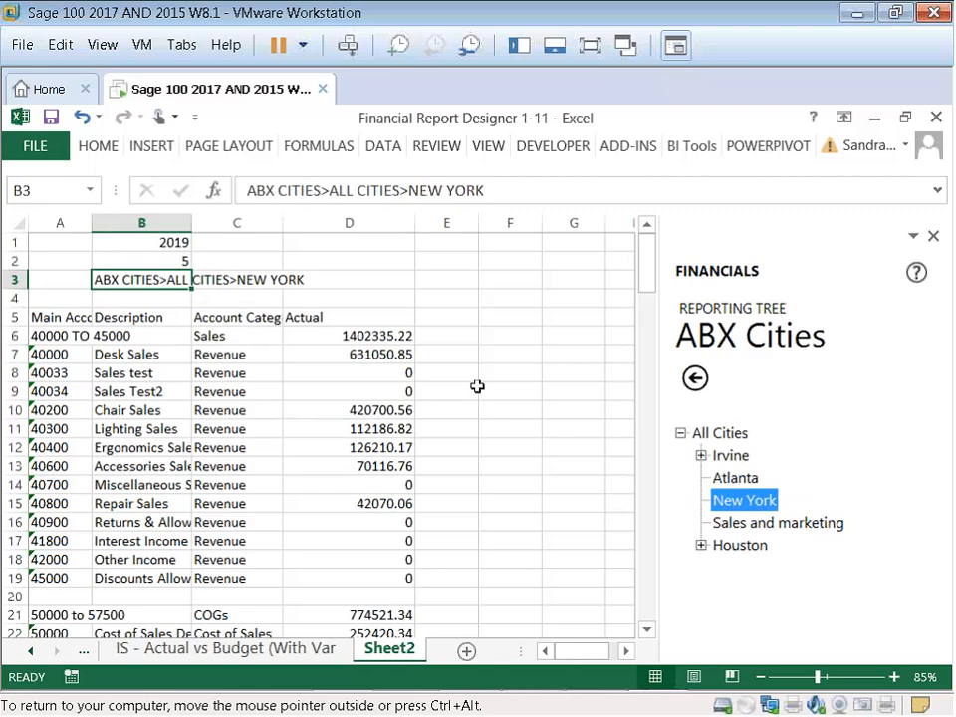
click(474, 390)
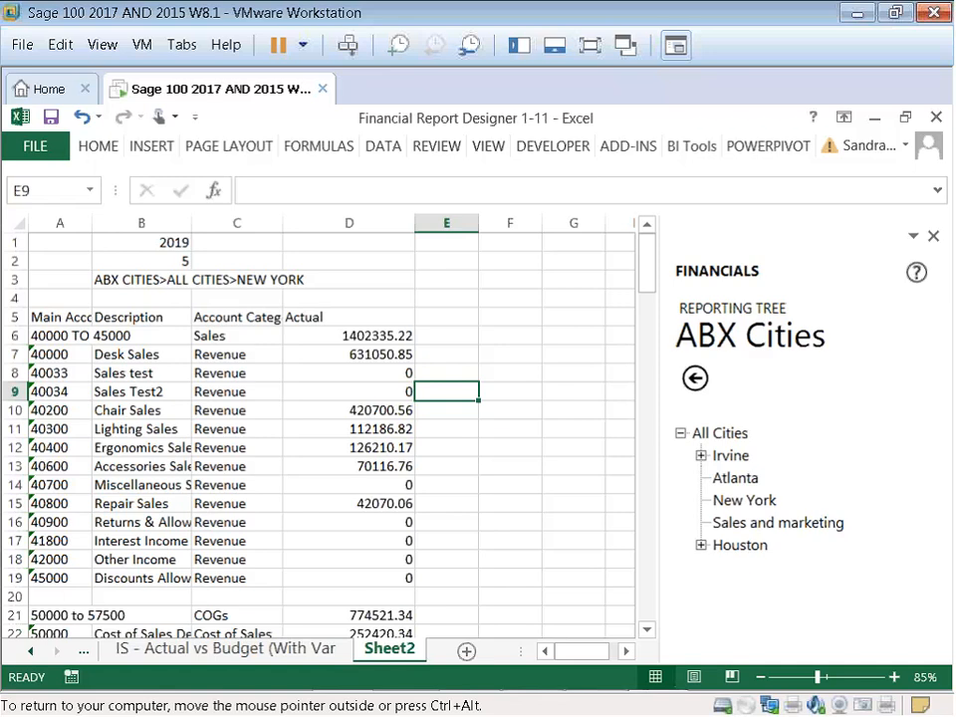
- Narrow the Financials task pane and review the report's account rows from Revenue through Cost of Sales and Expenses
drag(661, 484, 748, 490)
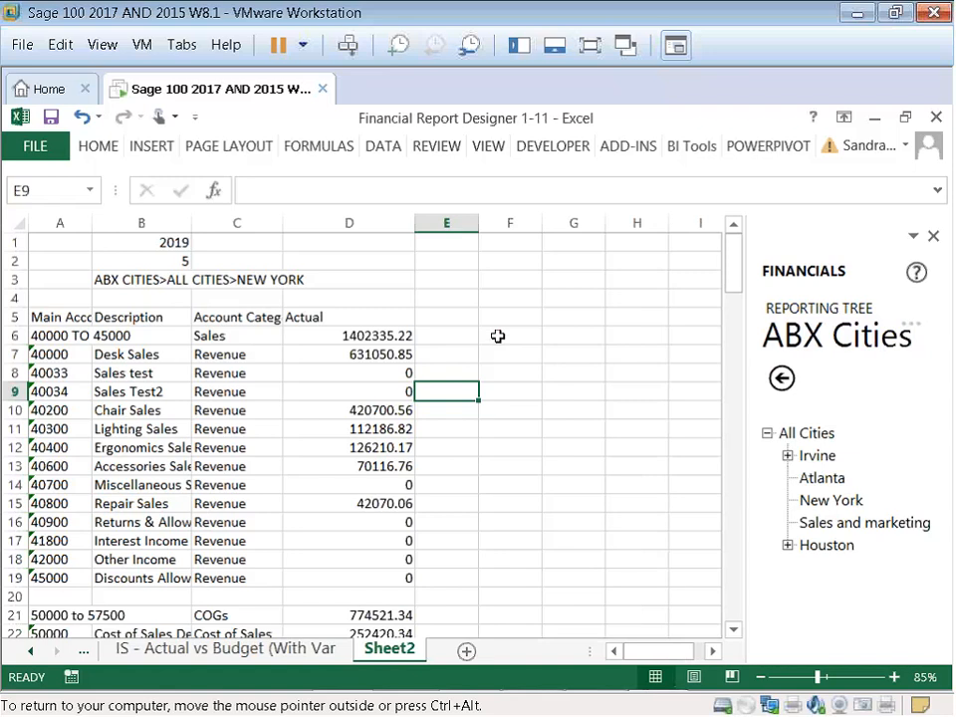
click(540, 336)
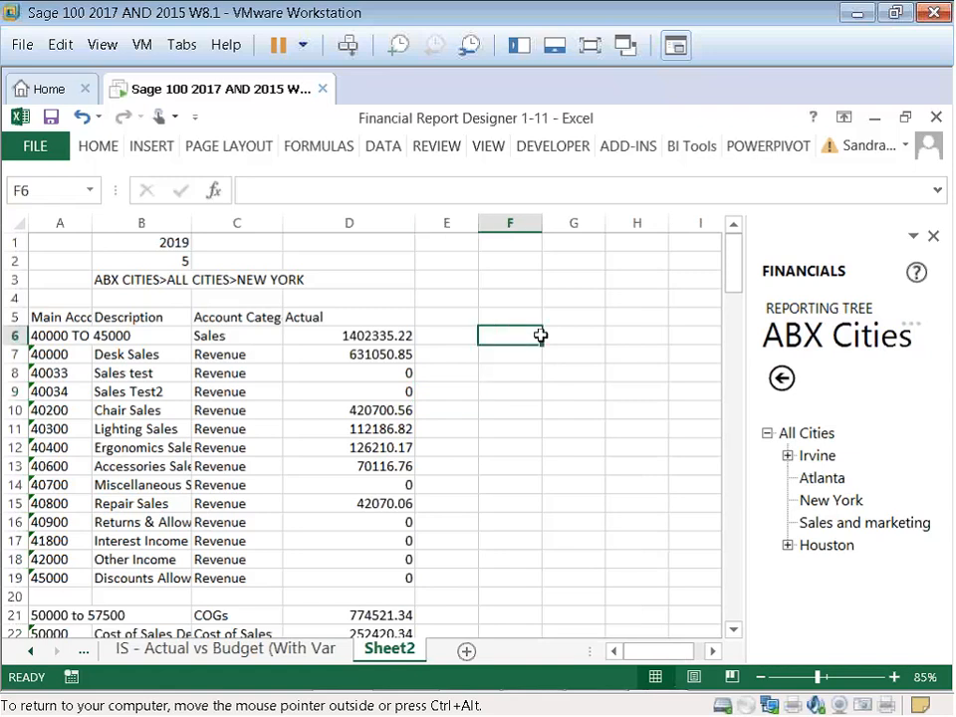
scroll(506, 450, down, 2)
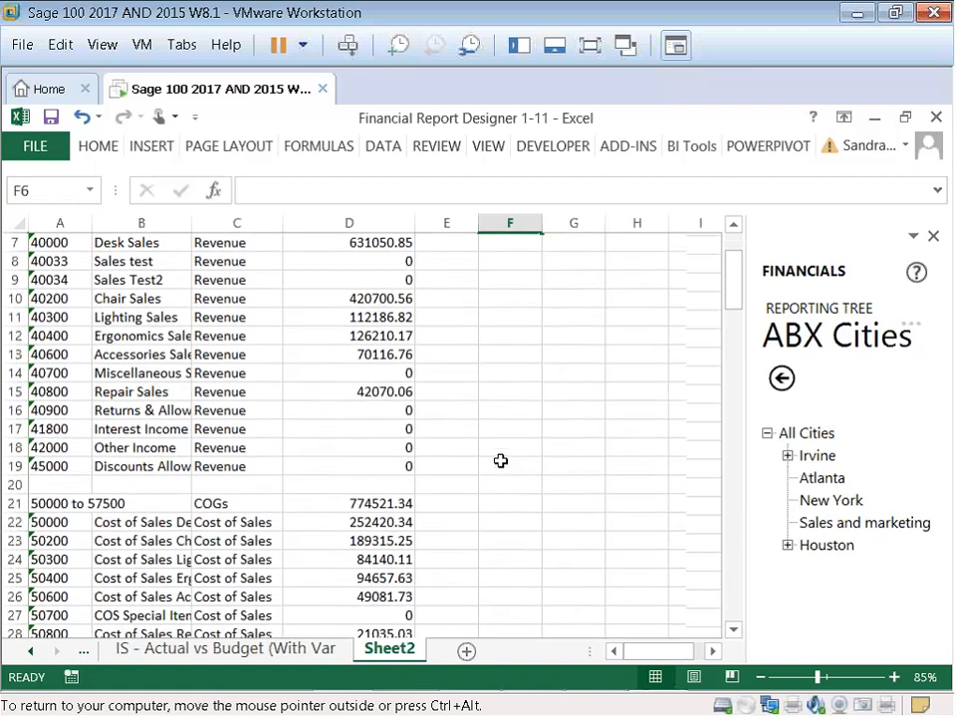
scroll(500, 461, down, 3)
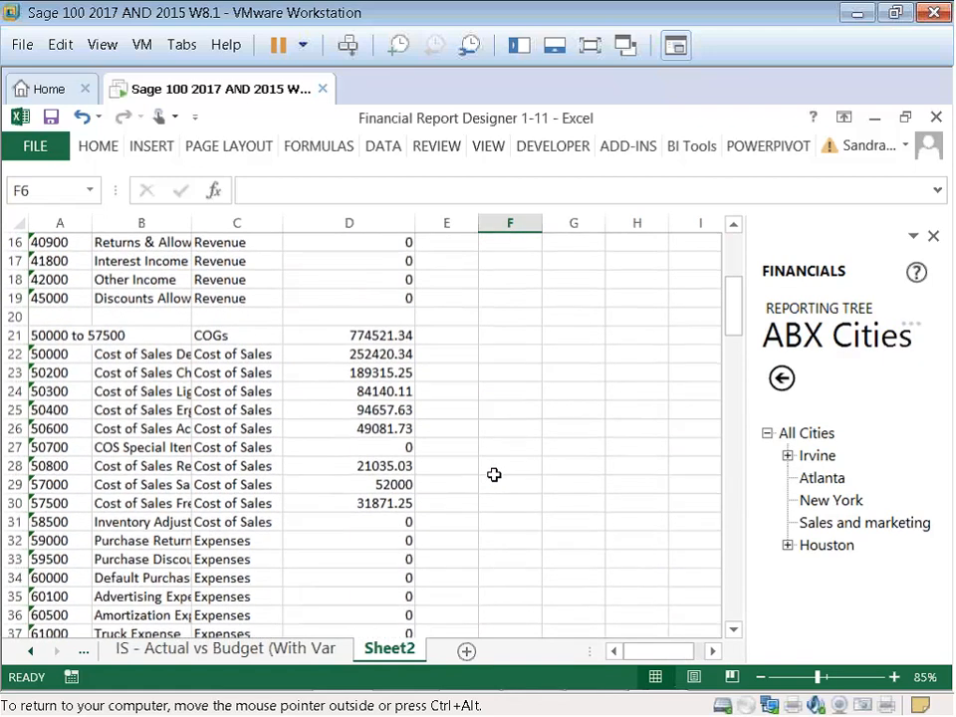
scroll(494, 475, down, 1)
scroll(493, 476, up, 2)
- Leave the ABX Cities tree and view the Missing Accounts tool and the available report layouts
click(782, 377)
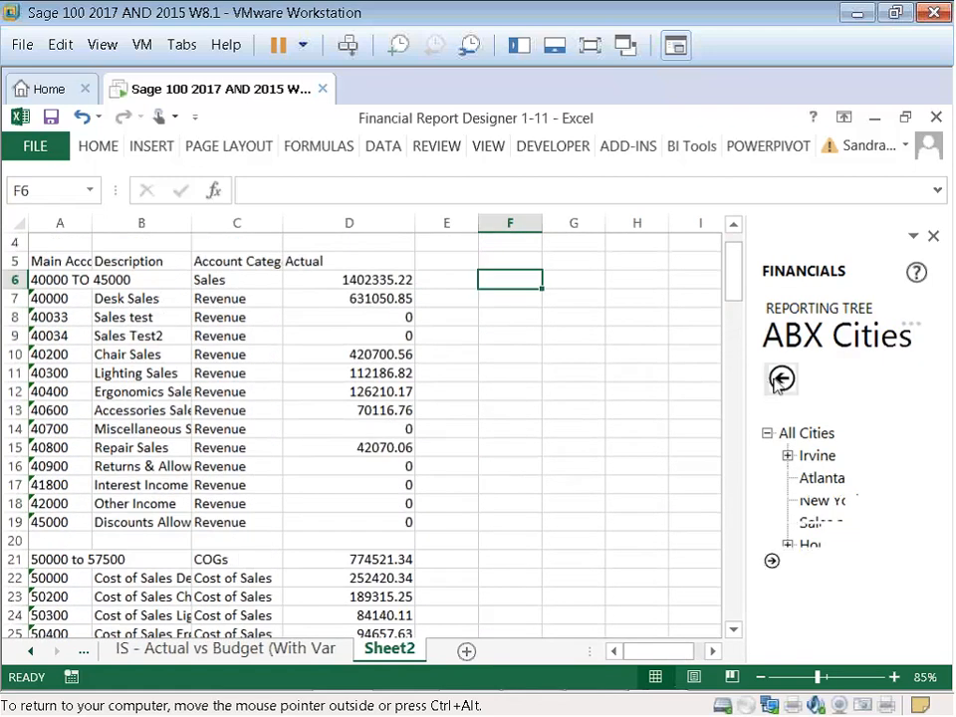
click(863, 321)
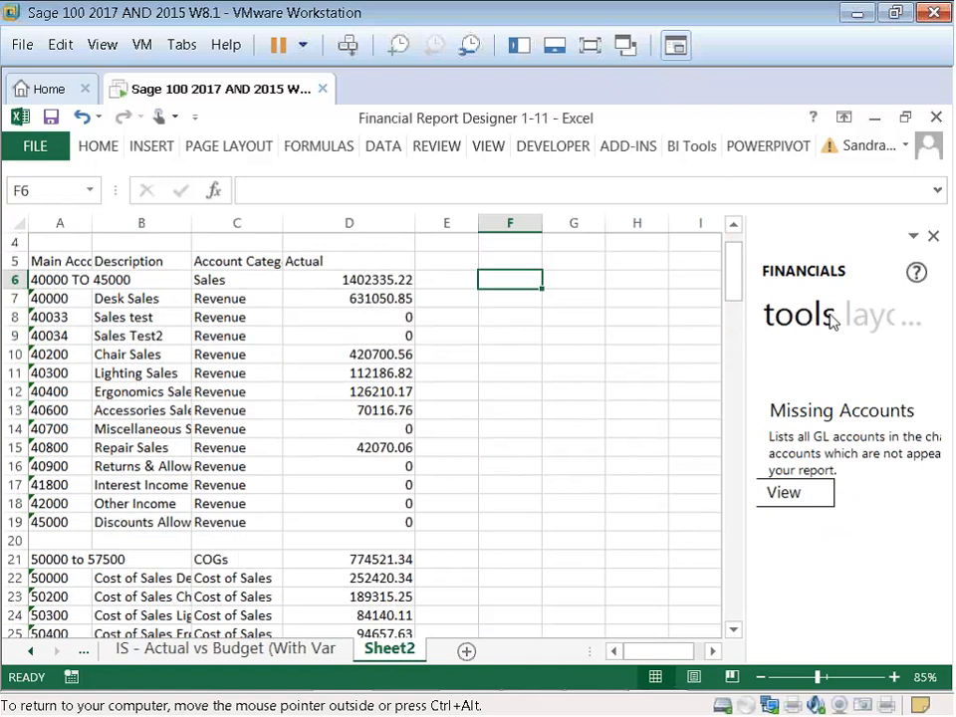
click(846, 316)
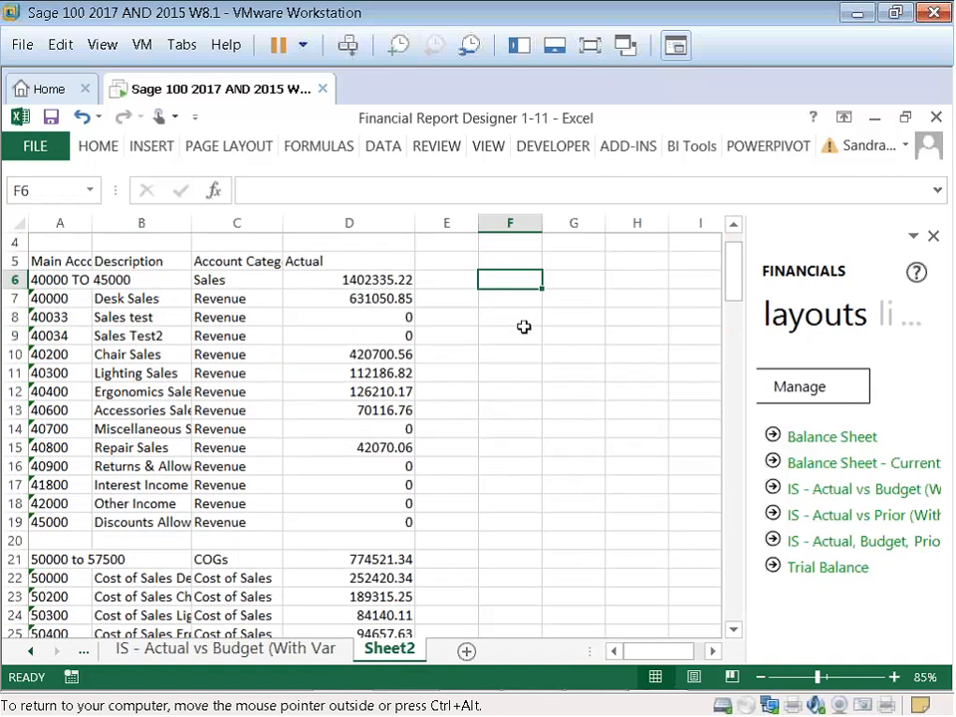
- Review the email, file publish and FTP settings of the Financials distribution instruction and cancel without changing them
click(687, 150)
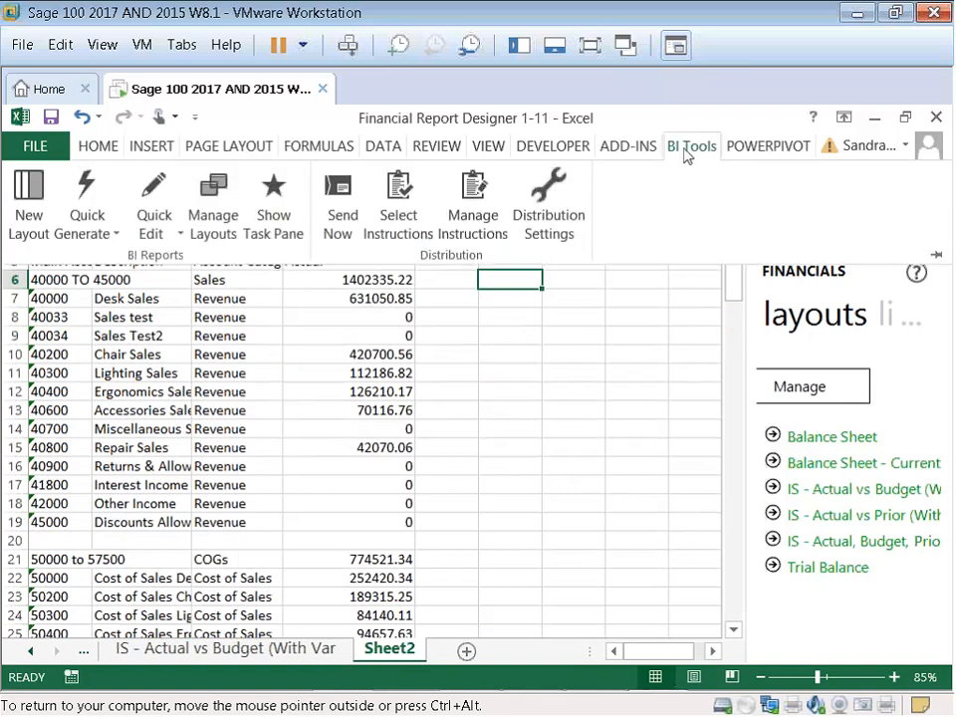
click(475, 217)
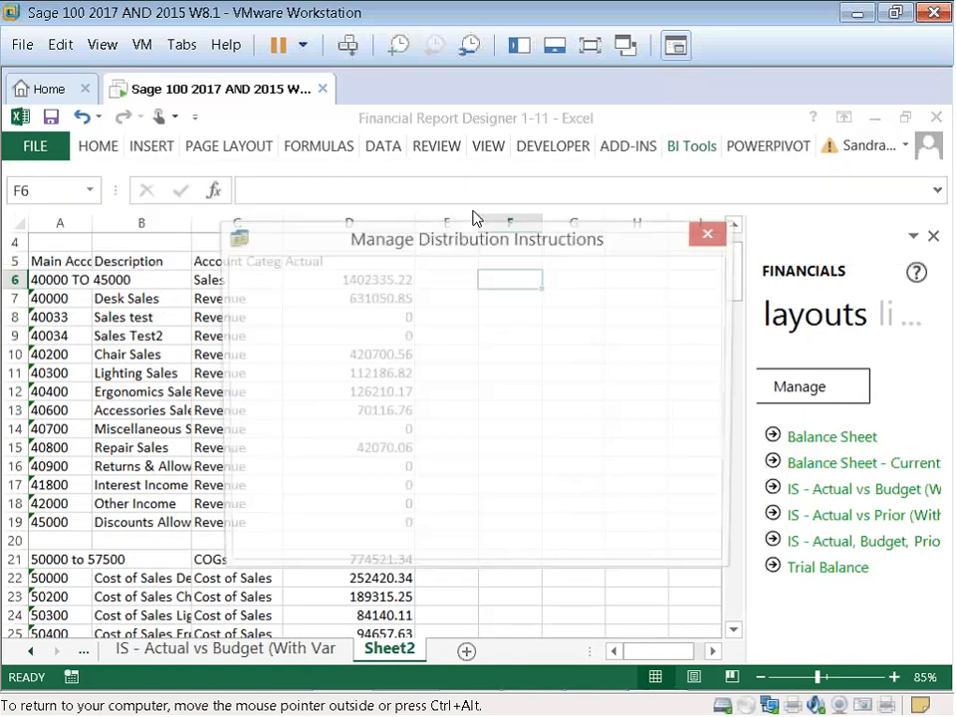
drag(468, 236, 490, 215)
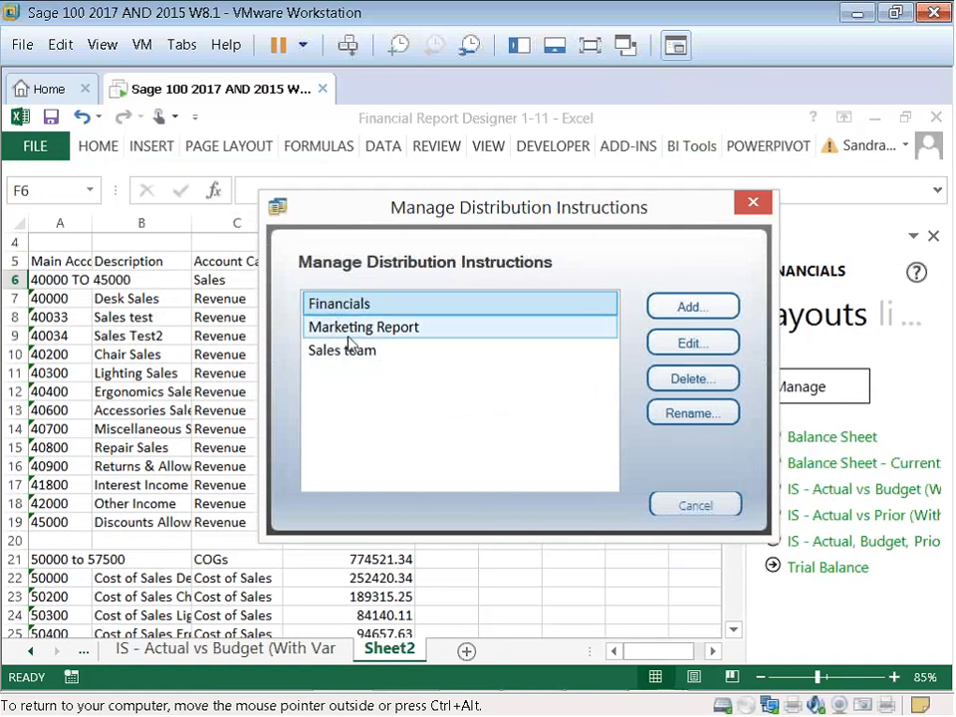
click(662, 345)
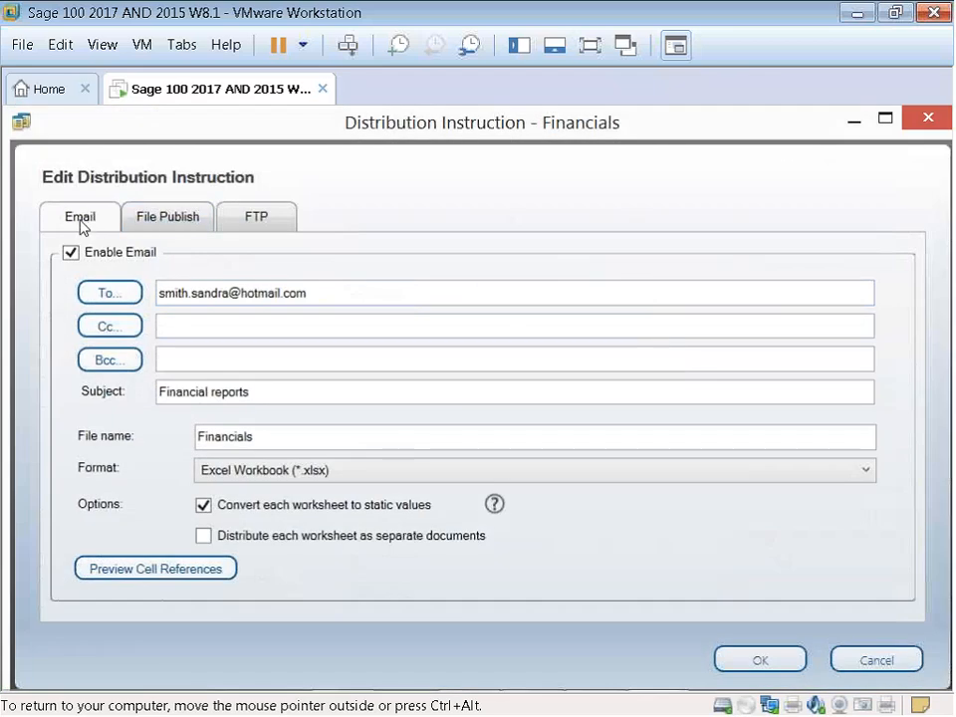
click(156, 229)
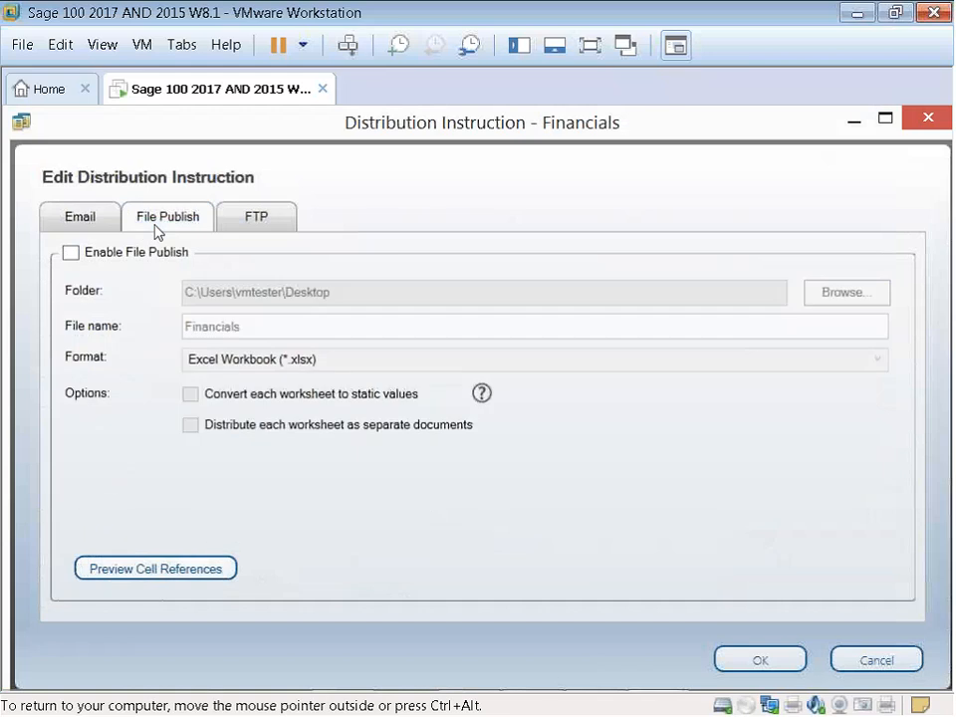
click(257, 228)
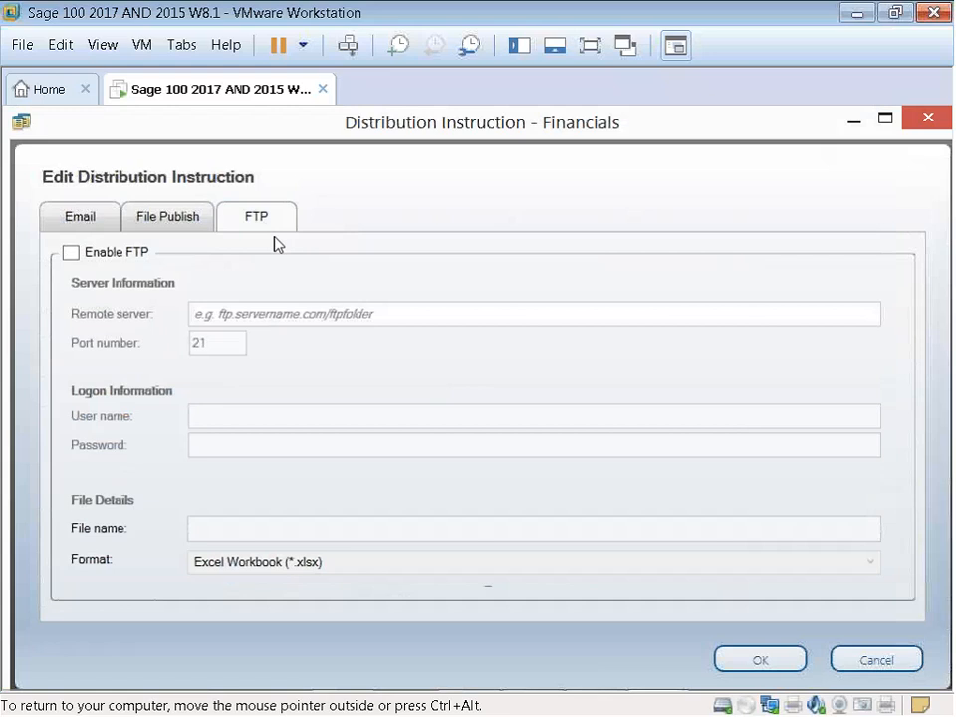
click(170, 223)
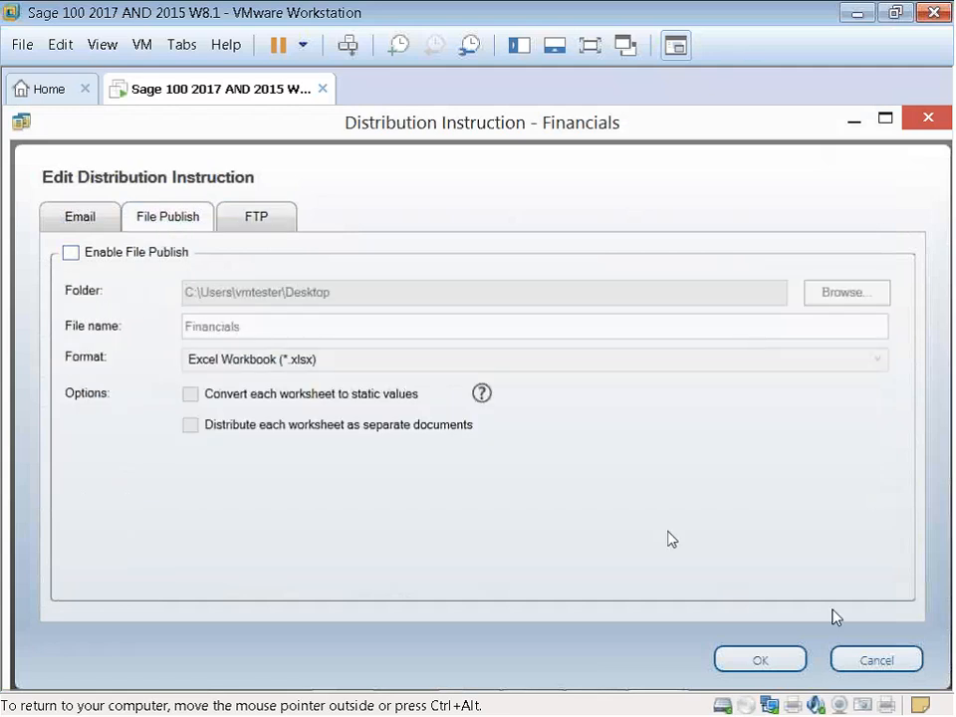
click(877, 661)
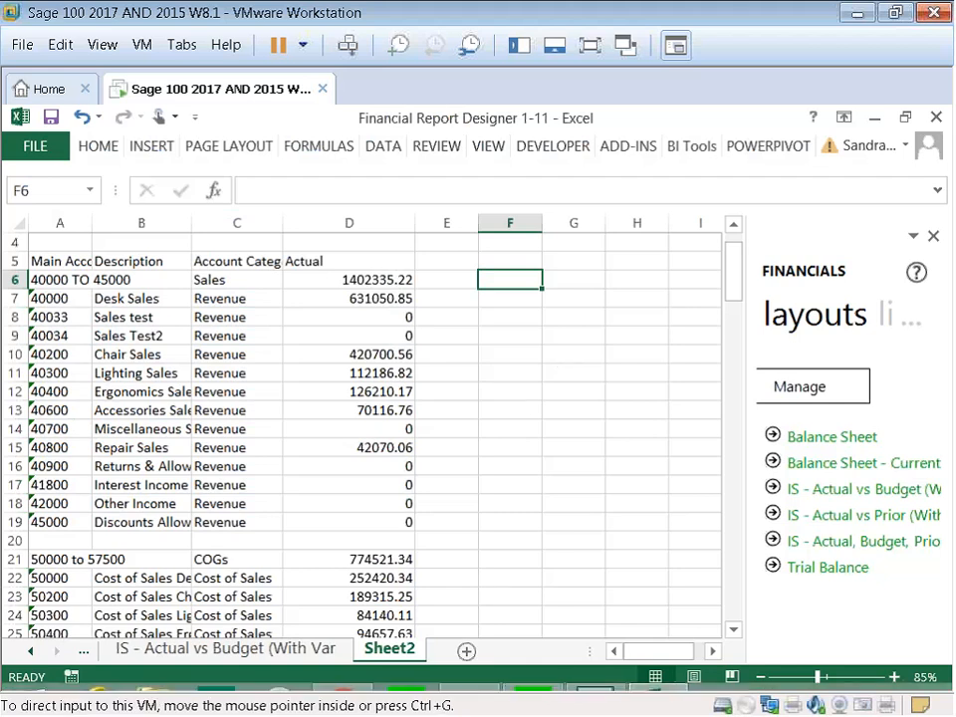
- Switch to Chrome to view the Sage Intelligence website
mouse_move(468, 669)
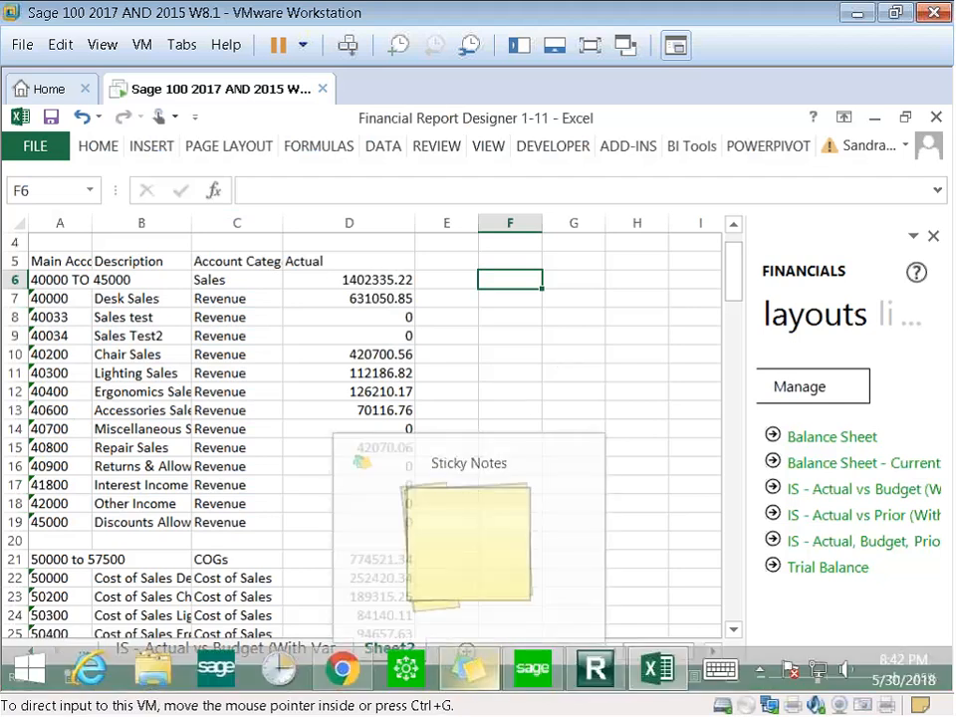
click(343, 672)
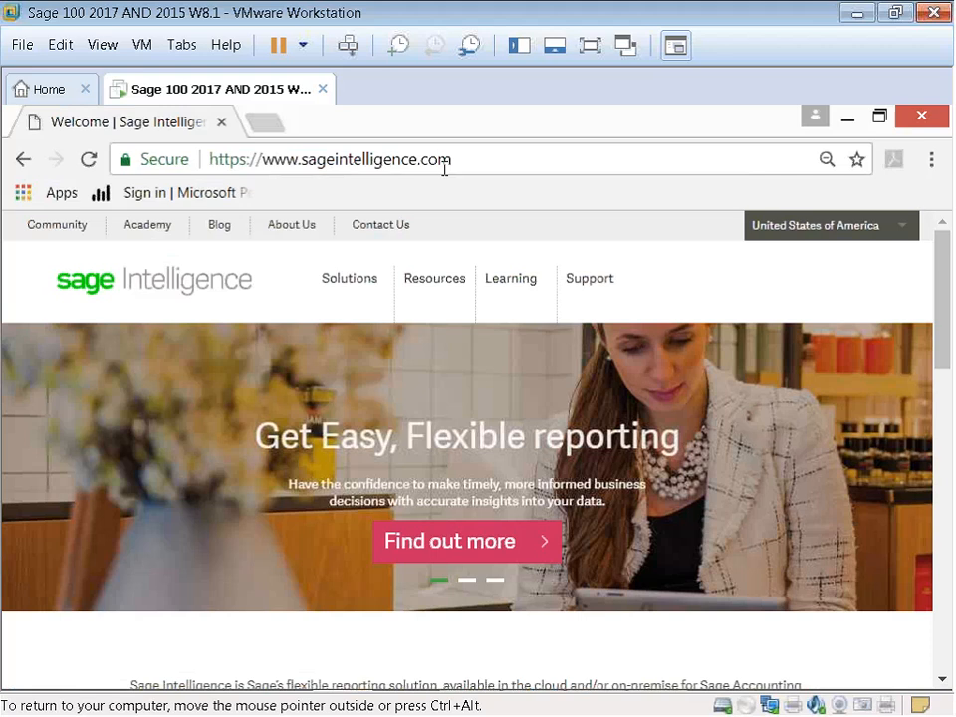
- Open the Sage Intelligence Learning Portal from the website and go to its Sage 100 learning resources
mouse_move(521, 274)
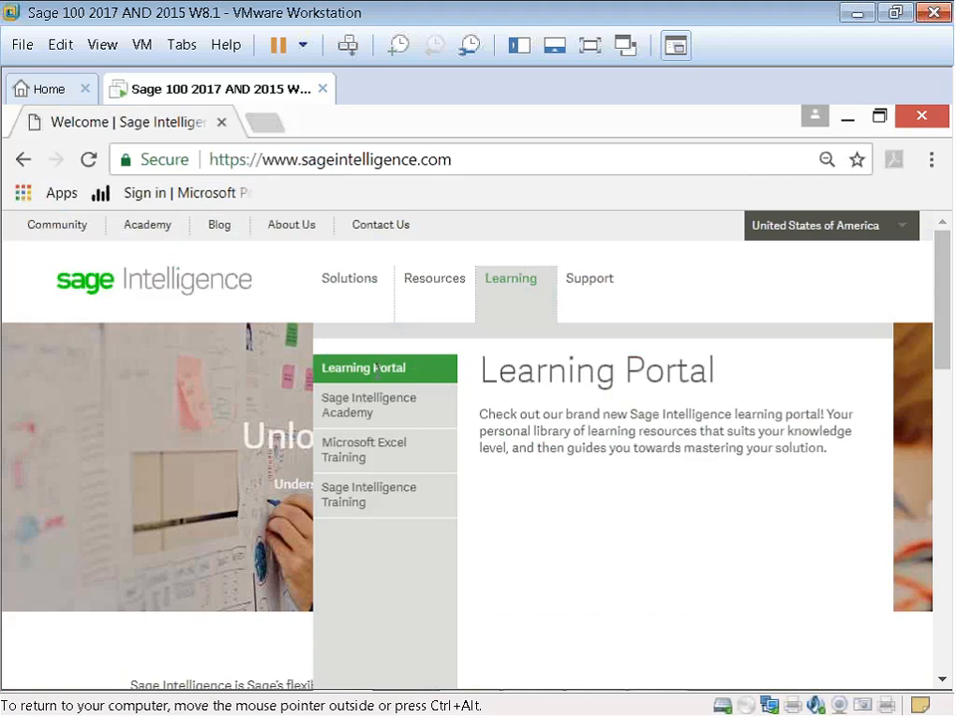
click(379, 368)
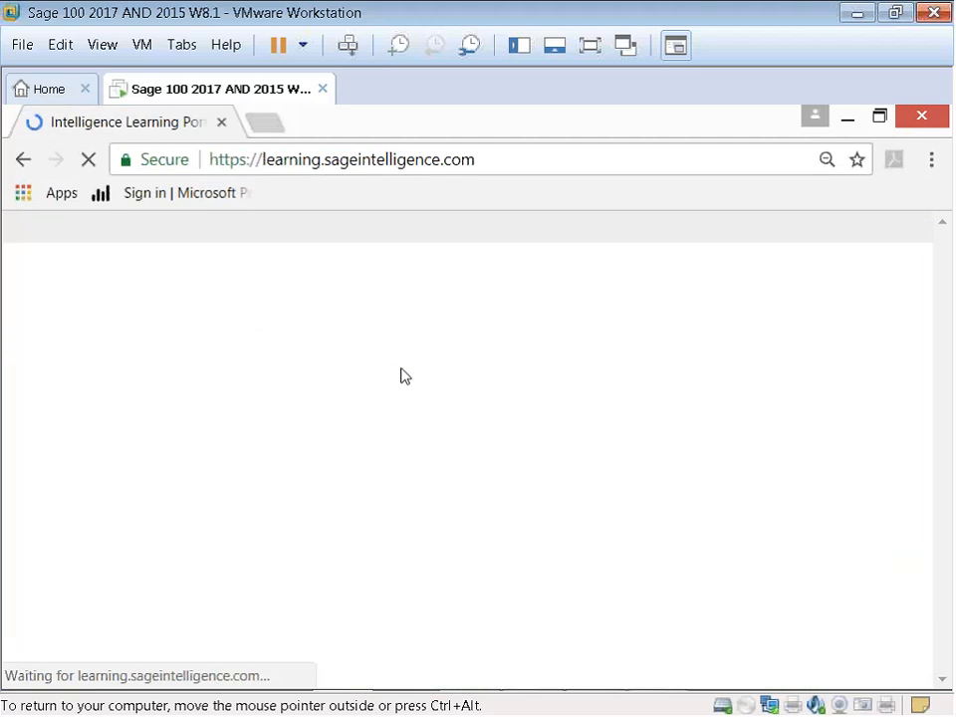
scroll(471, 423, down, 1)
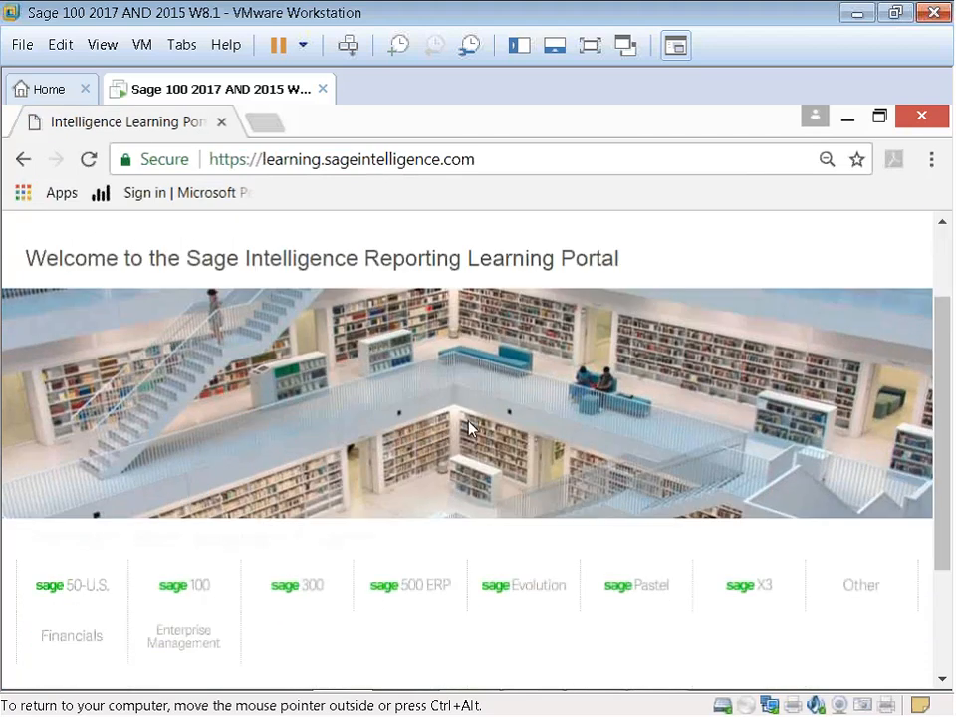
click(172, 594)
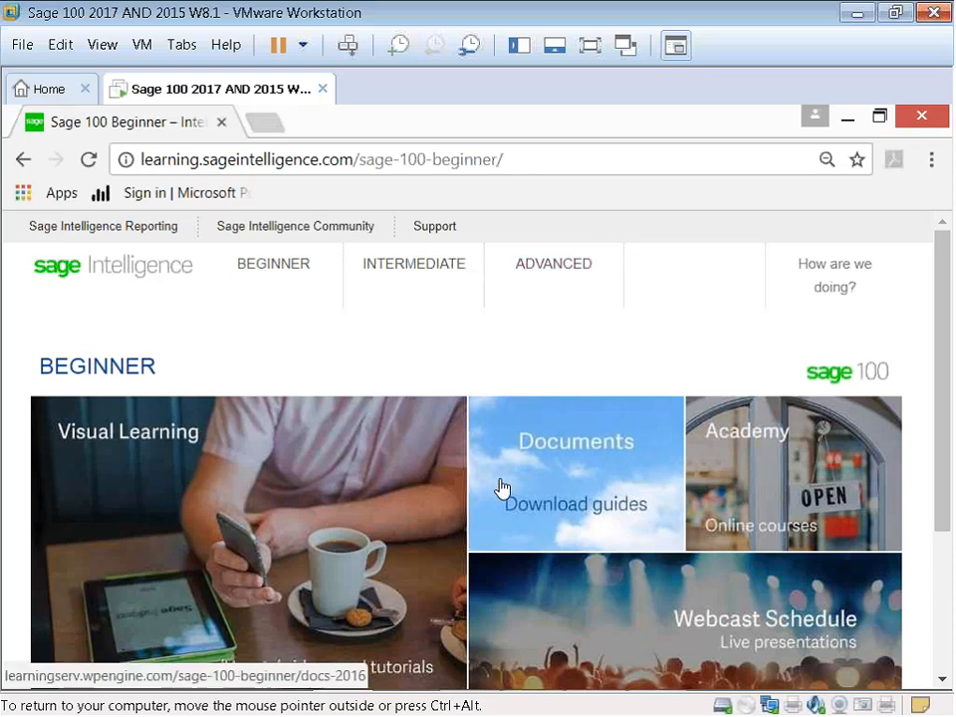
- Open the Sage 100 beginner Visual Learning page and look through its tutorial video playlists
click(330, 502)
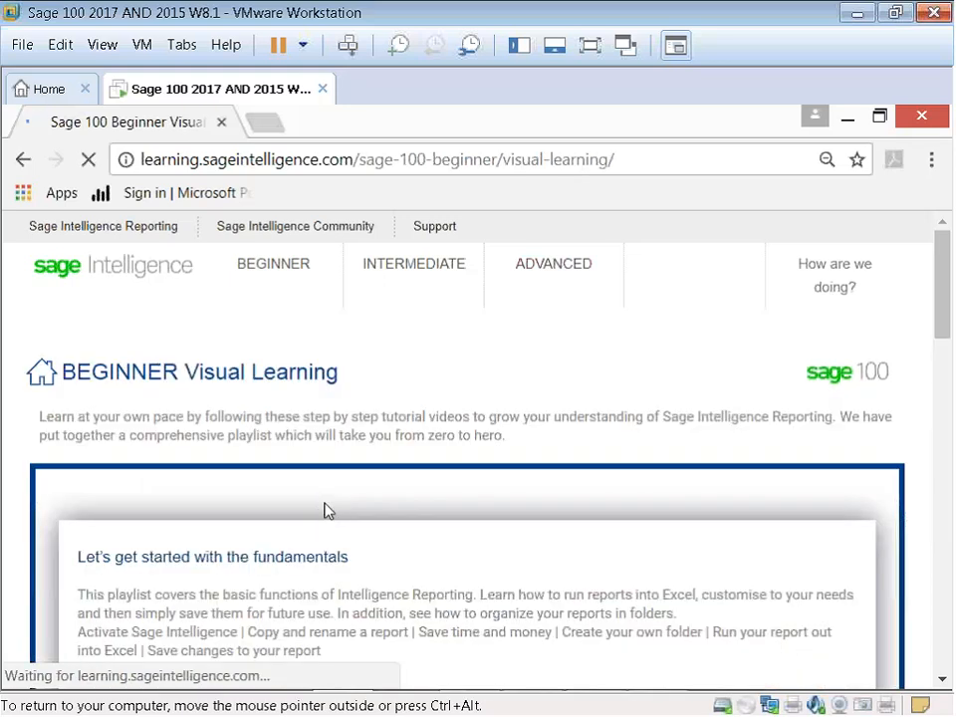
scroll(267, 581, down, 2)
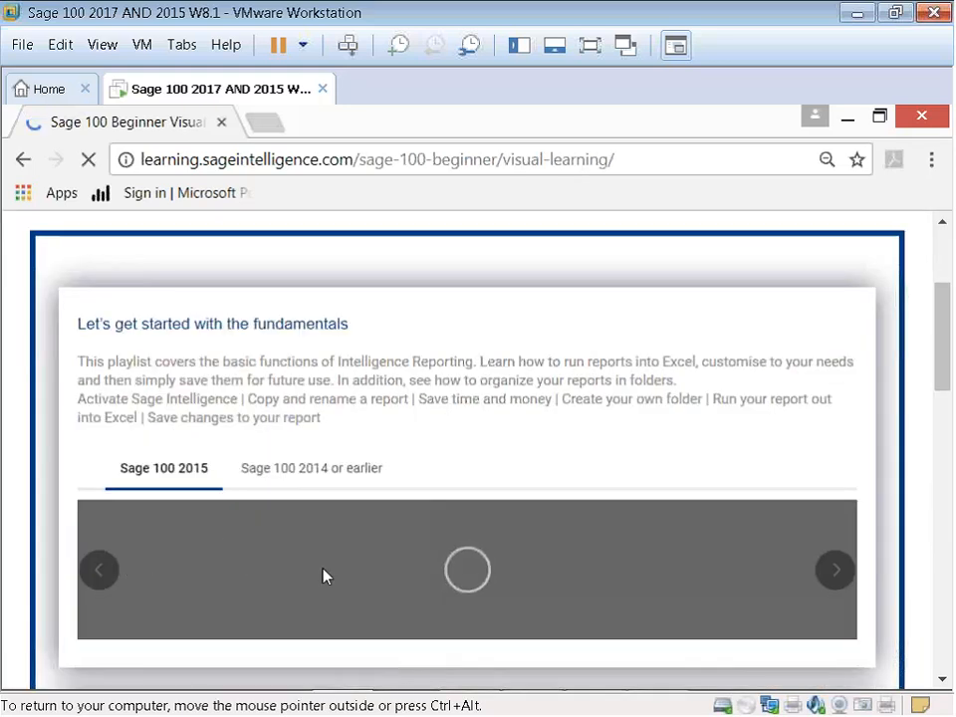
scroll(329, 581, down, 2)
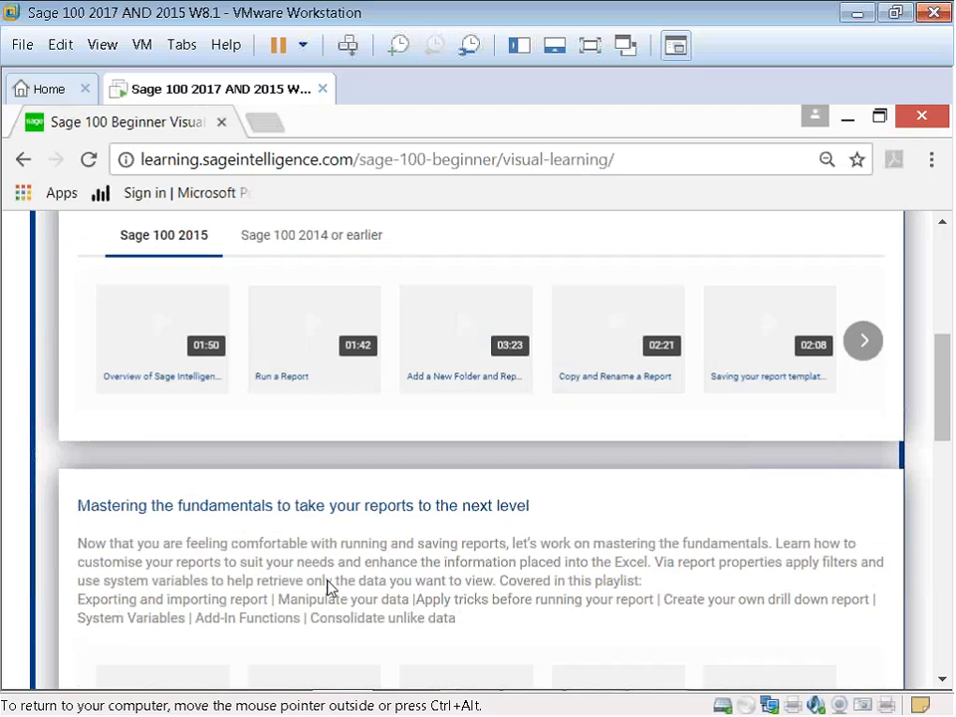
scroll(329, 588, down, 4)
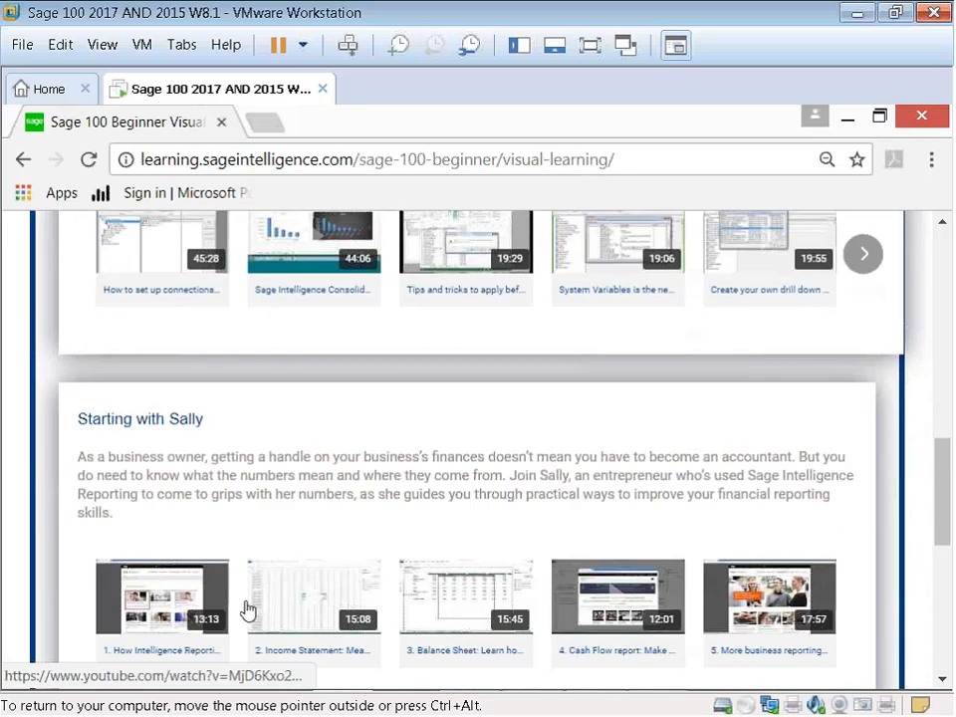
scroll(417, 602, up, 4)
scroll(417, 603, up, 4)
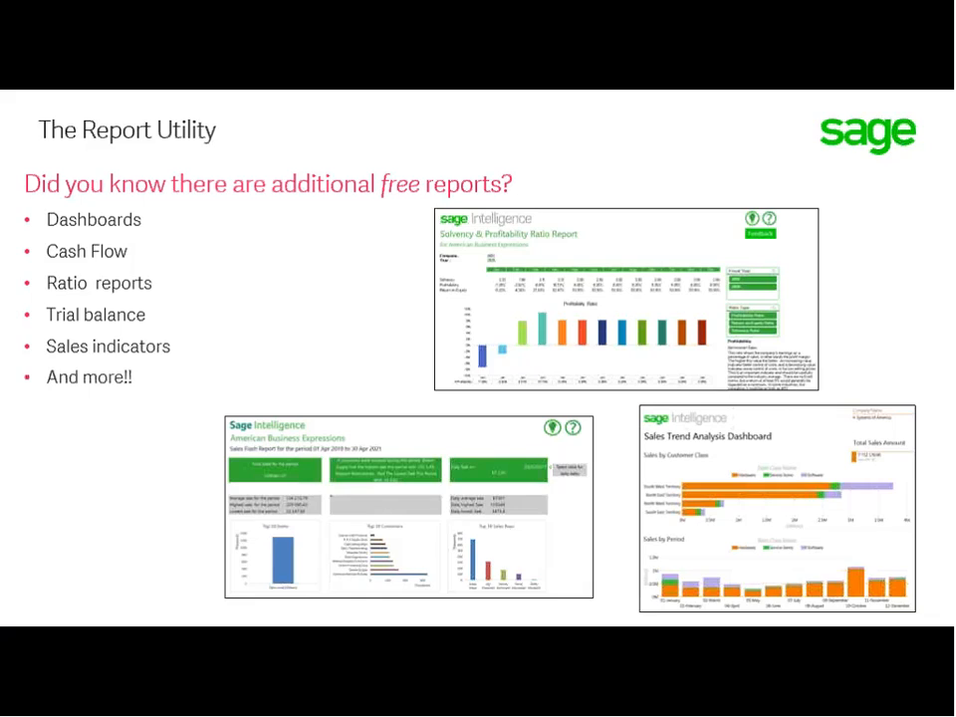
key(Right)
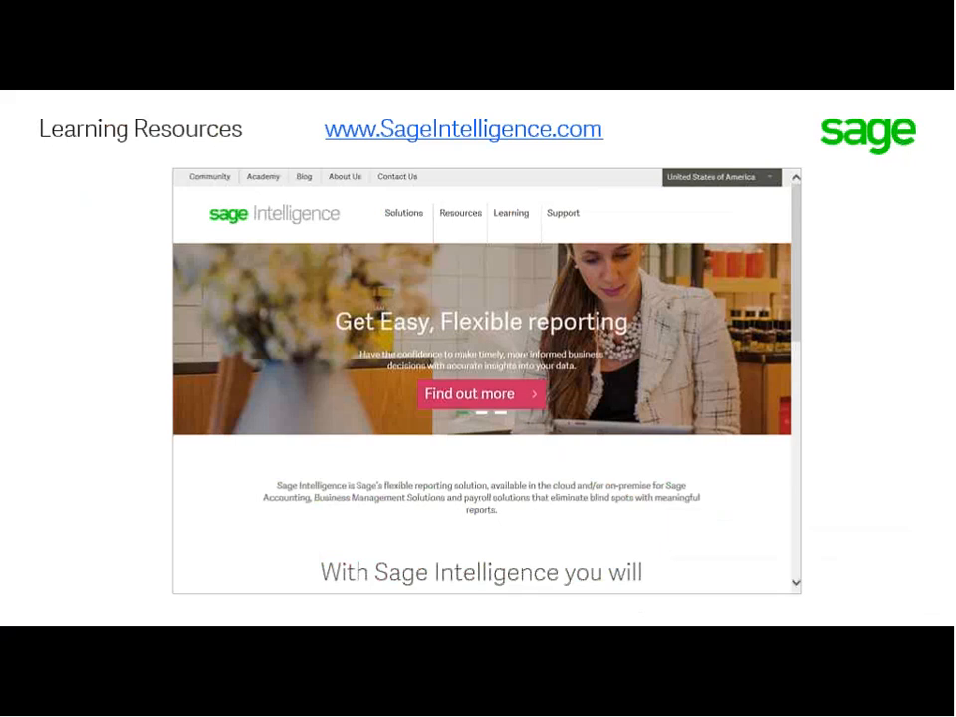
key(Right)
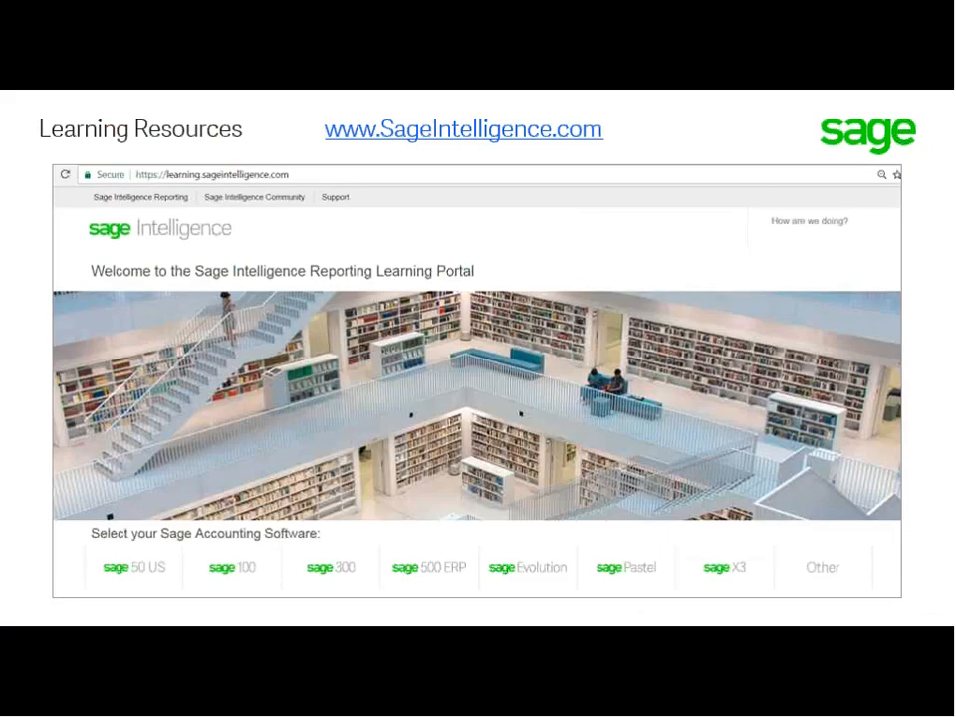
key(Right)
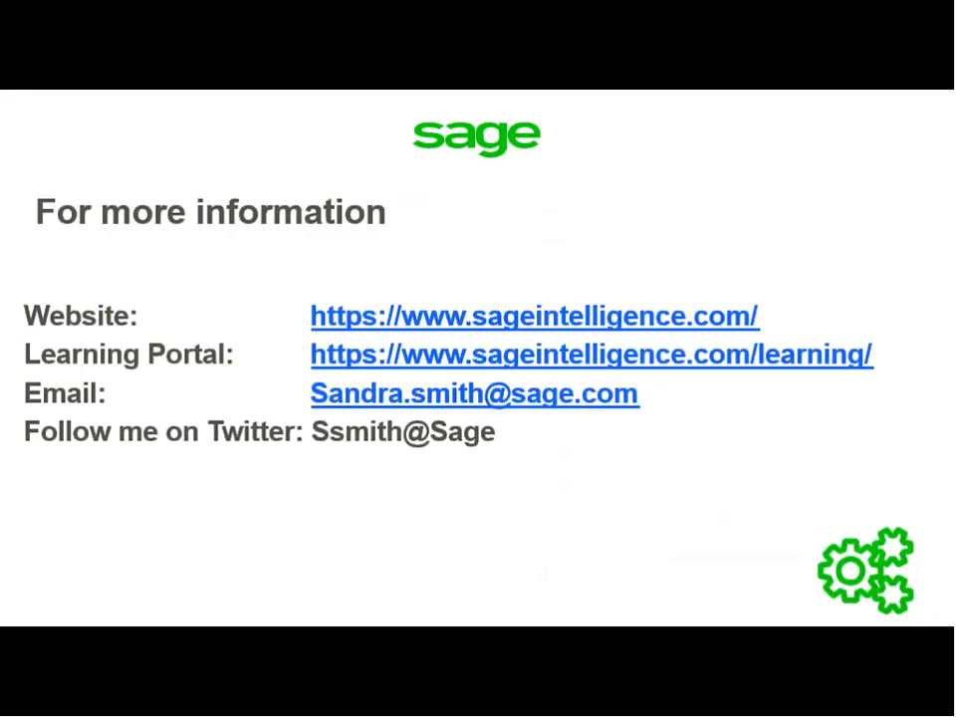